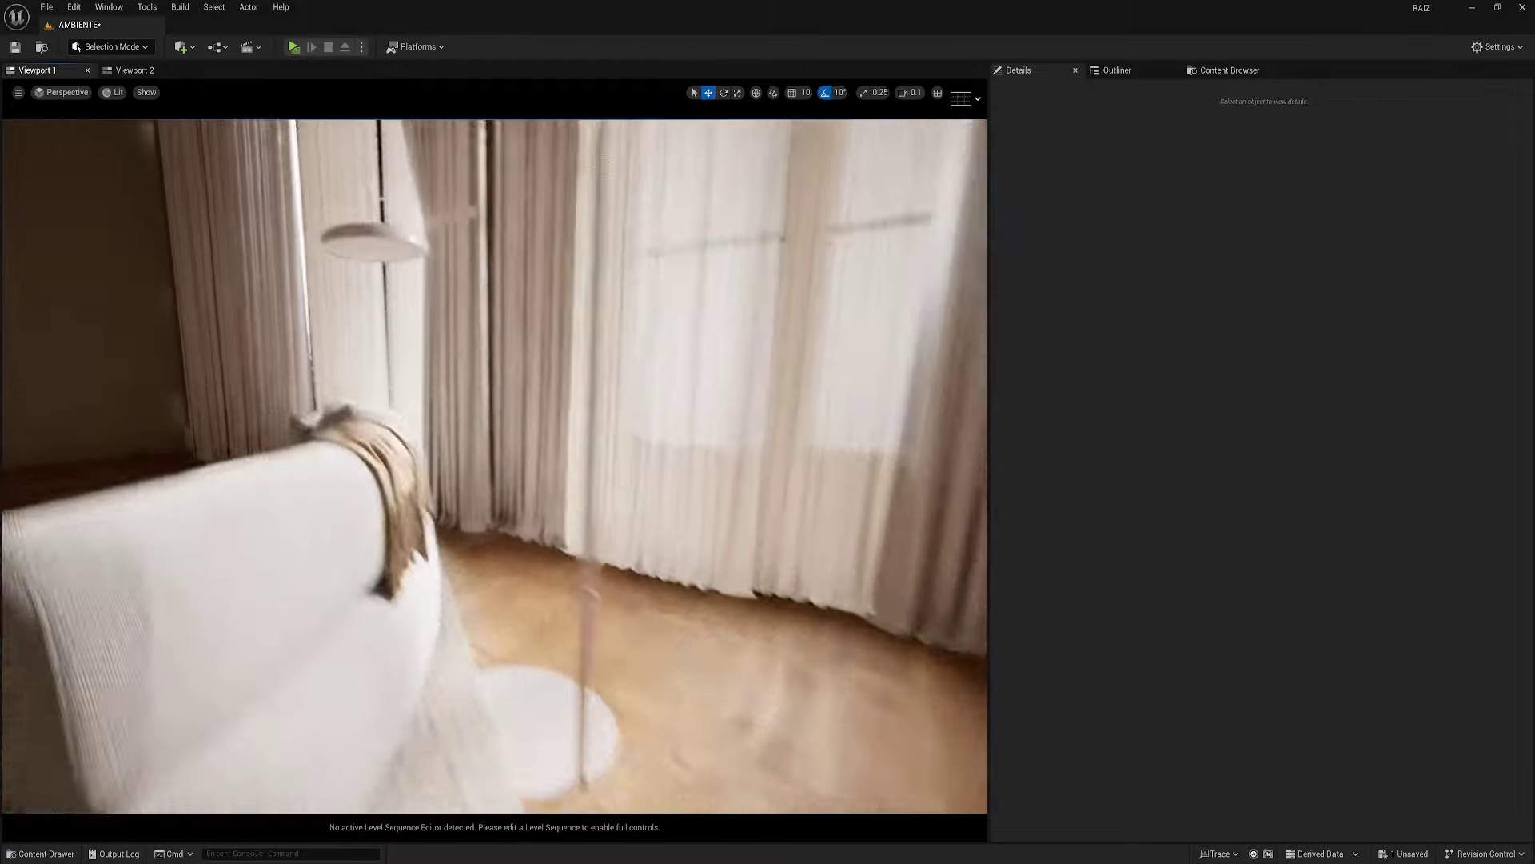
scroll(640, 584, up, 2)
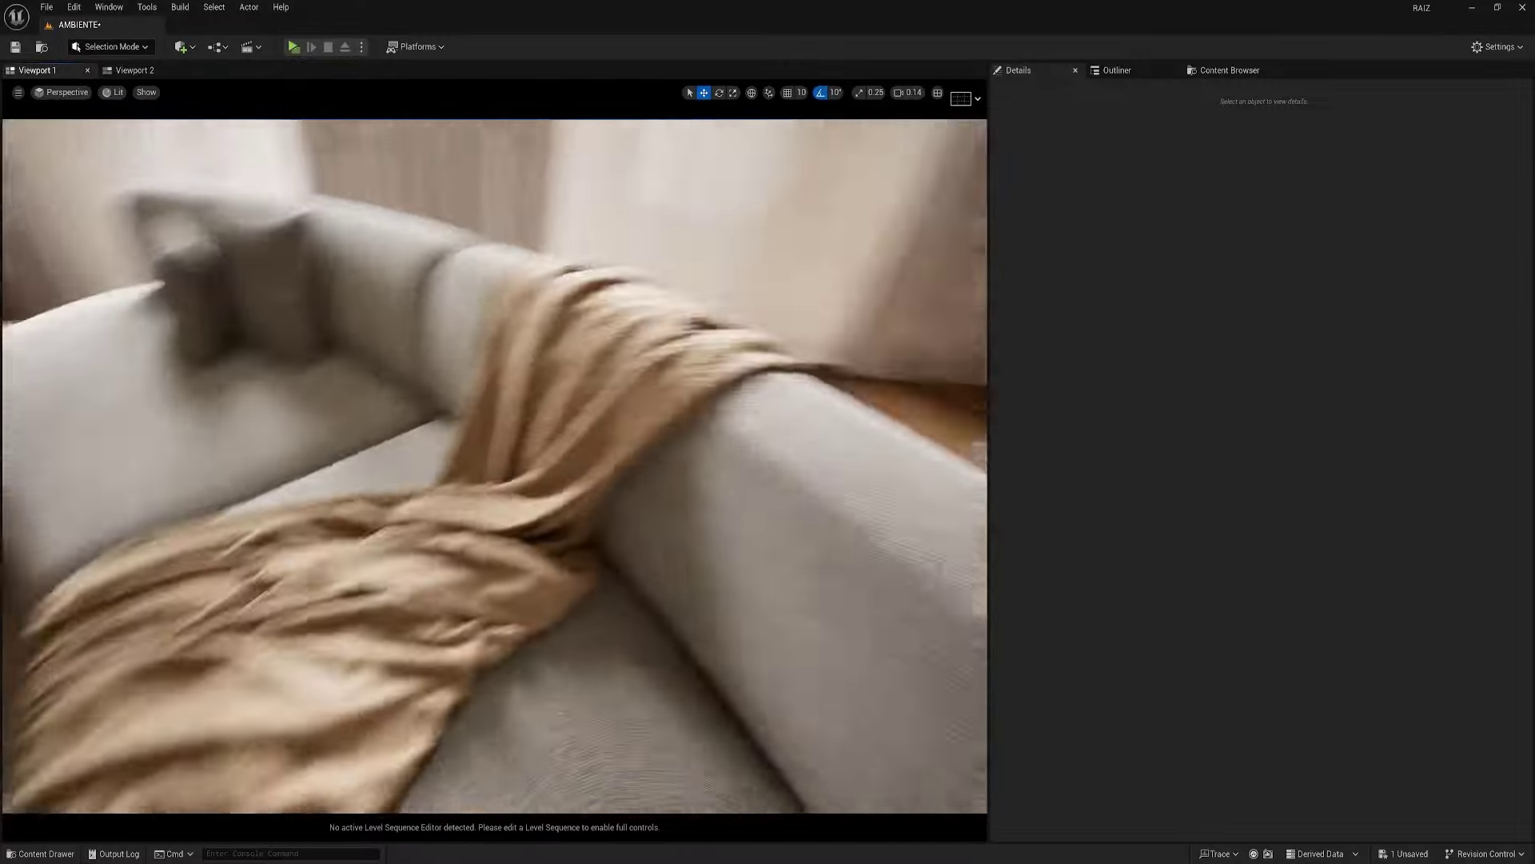
key(s)
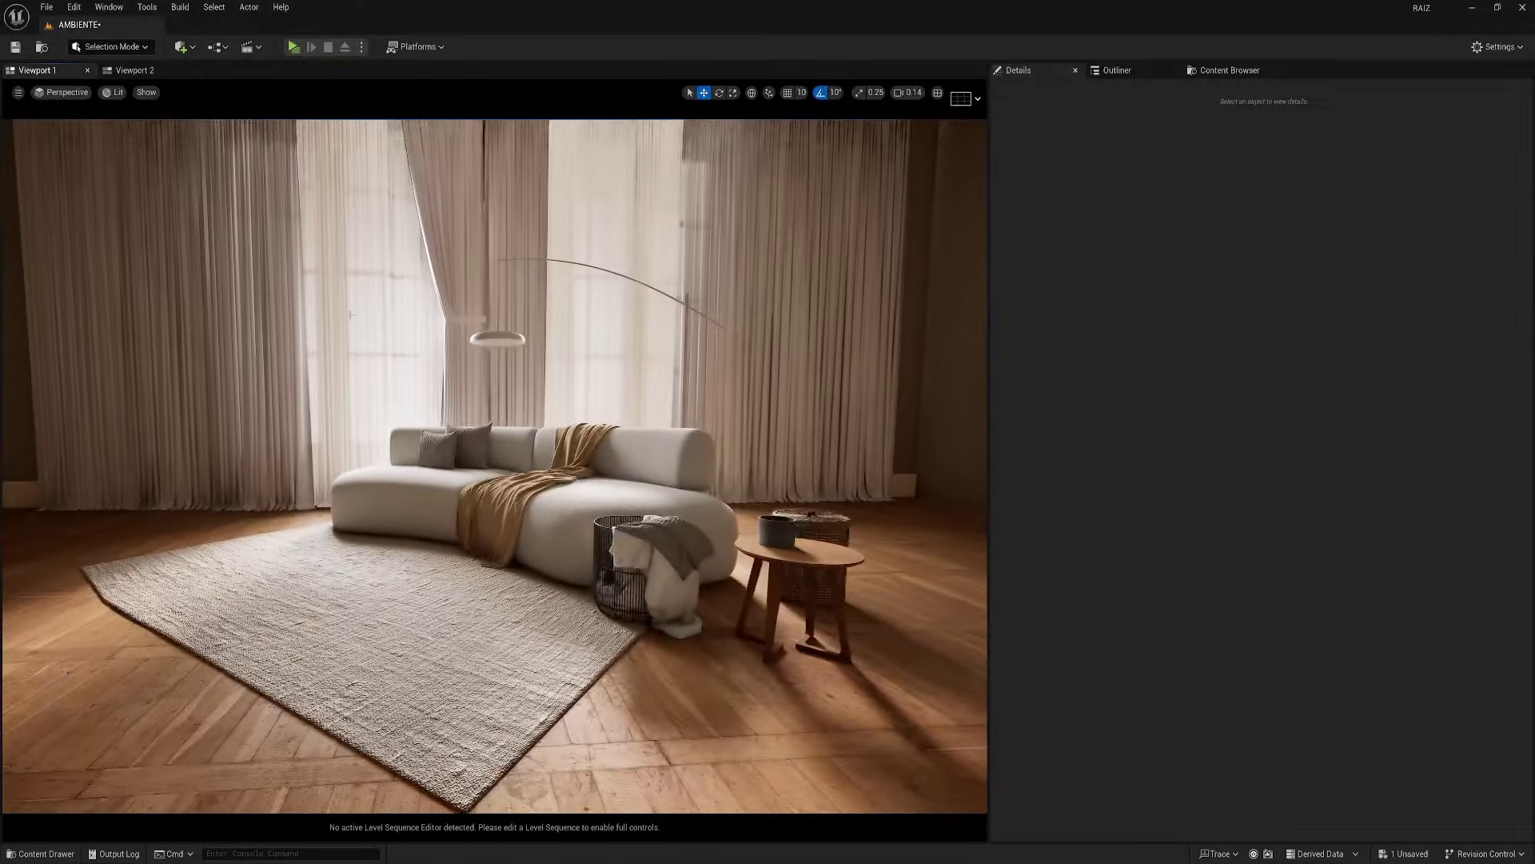
click(60, 90)
click(96, 246)
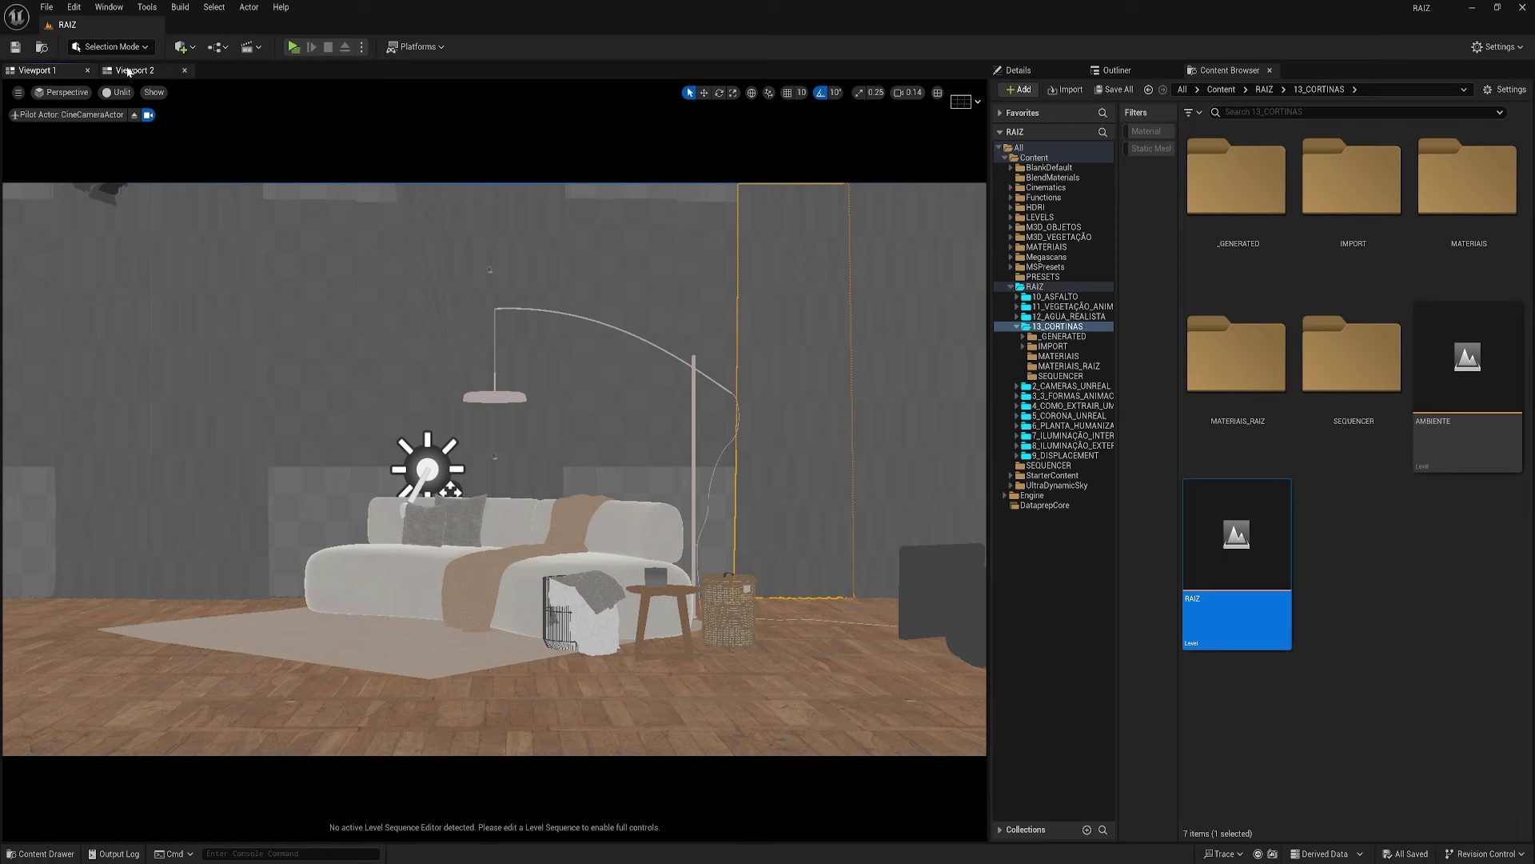
- Stop piloting the cine camera and hide the editor icons in the perspective view
click(135, 115)
mouse_move(552, 385)
right_down()
mouse_move(552, 400)
mouse_move(608, 392)
mouse_move(538, 363)
right_up()
key(g)
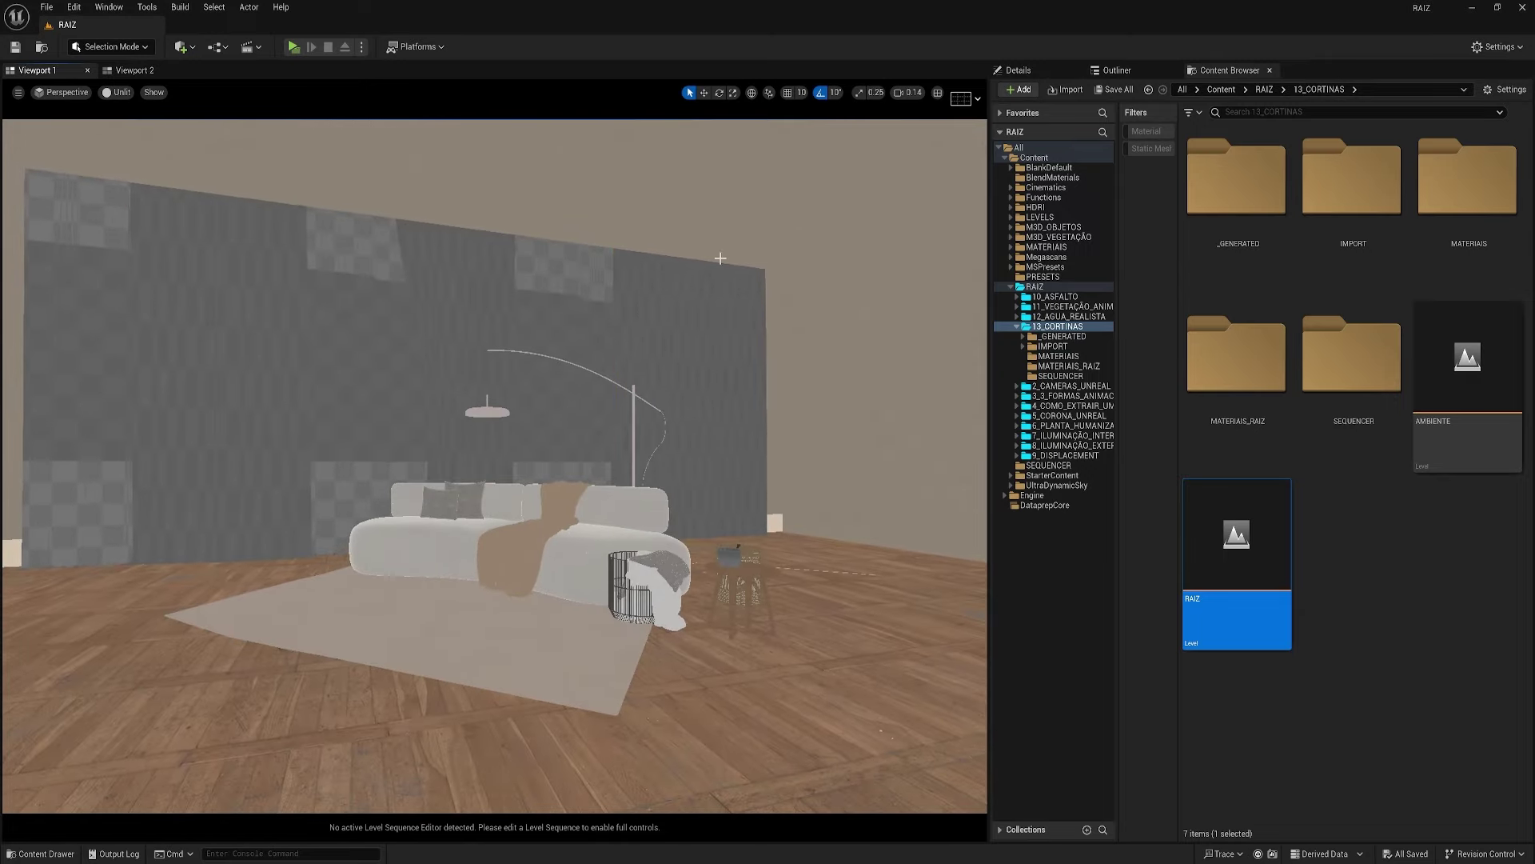
- Select the curtain panels along the window wall one after another to look at the separate meshes
right_drag(720, 258, 721, 258)
click(108, 254)
click(189, 262)
click(292, 268)
click(368, 270)
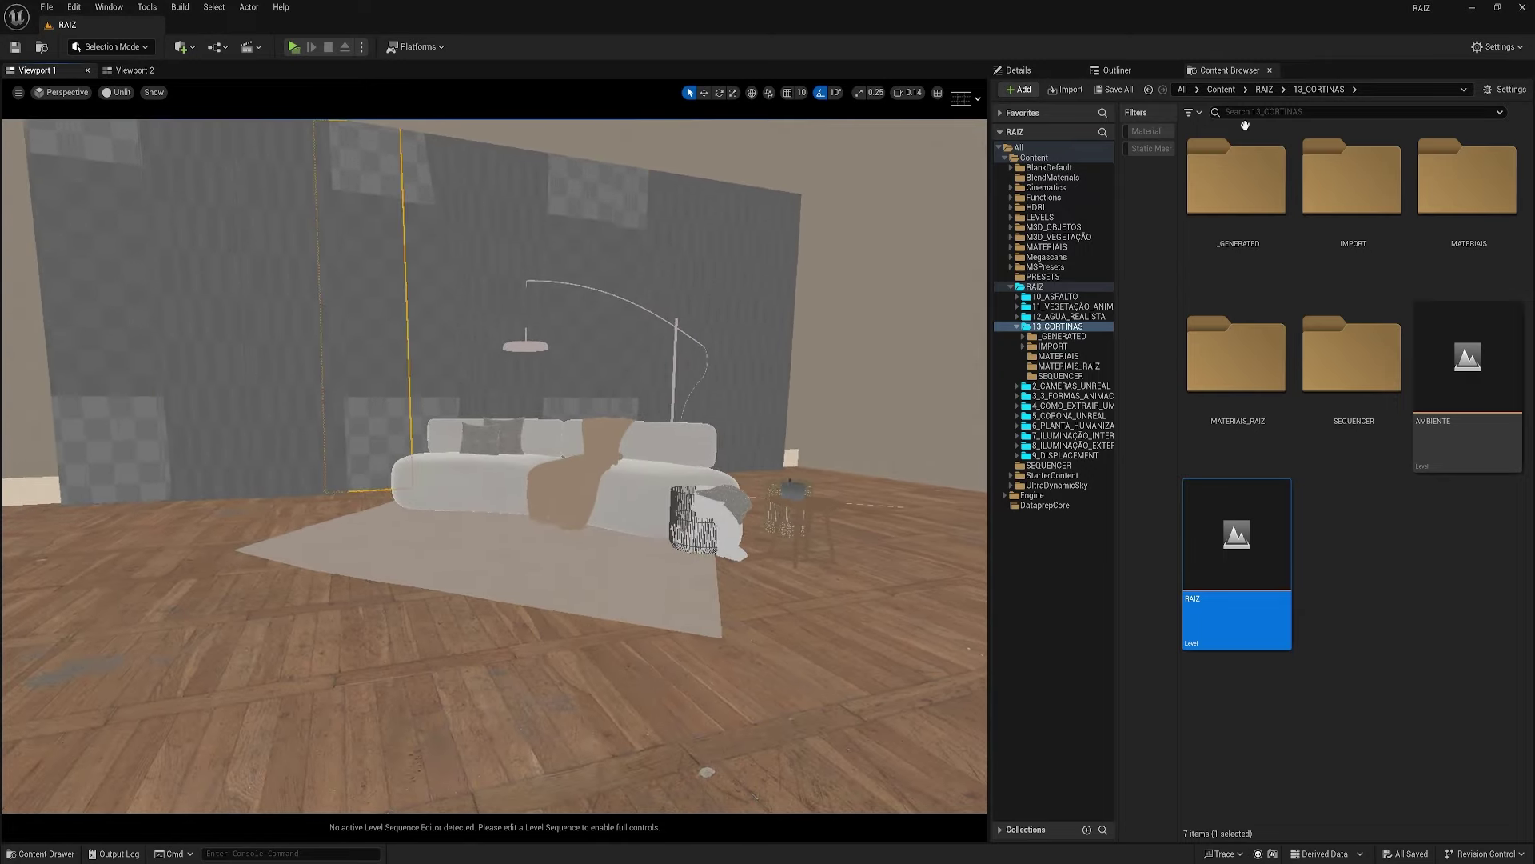
- Collapse the ILUMINAÇÃO, IMPORT, OBJETOS and CAMERAS folders in the scene hierarchy
click(1113, 71)
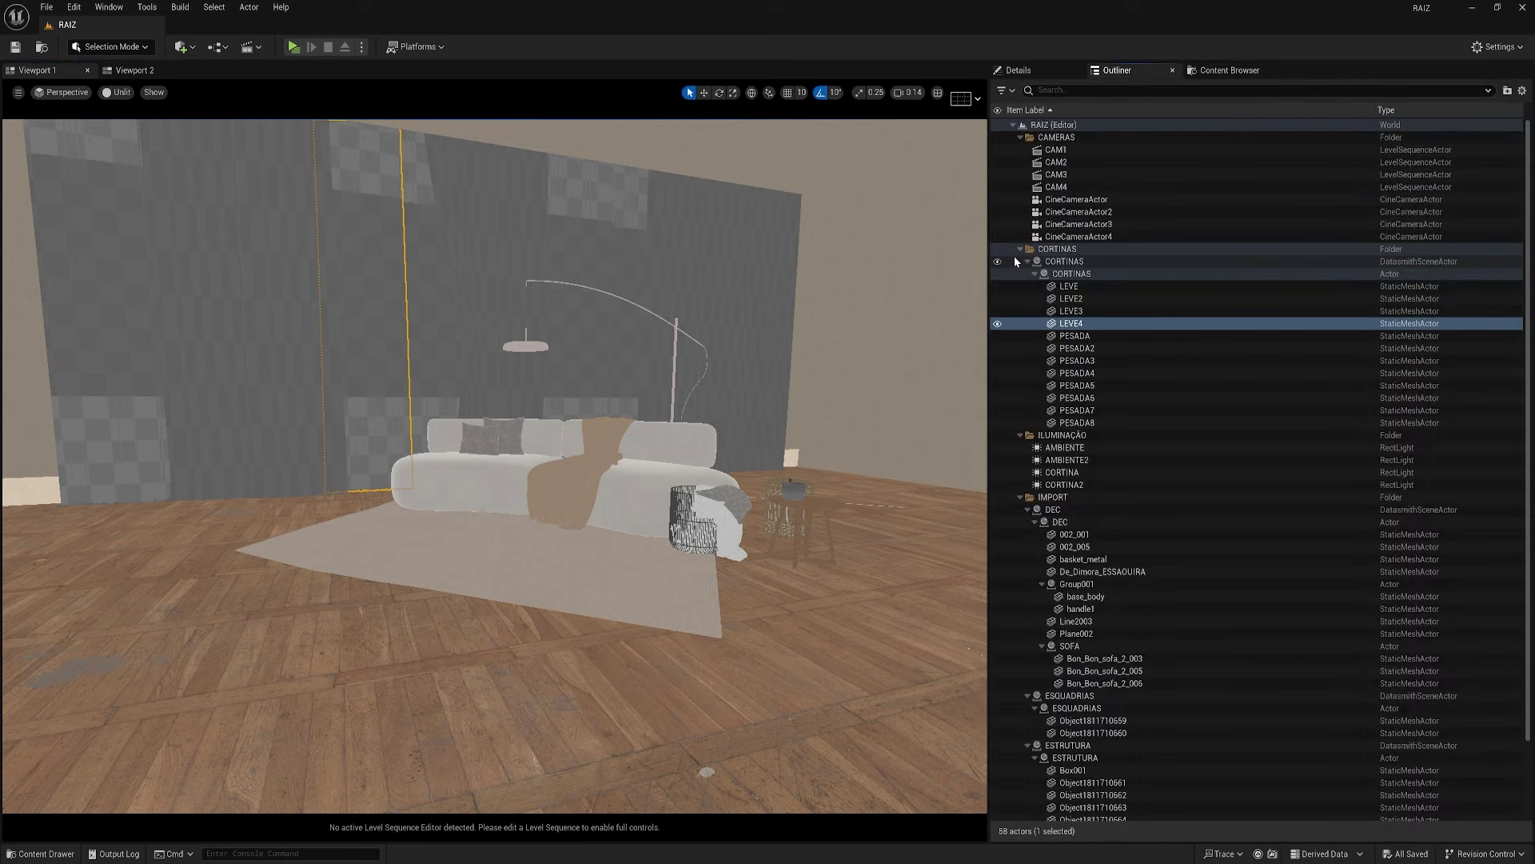
click(1030, 435)
click(1030, 447)
click(1030, 460)
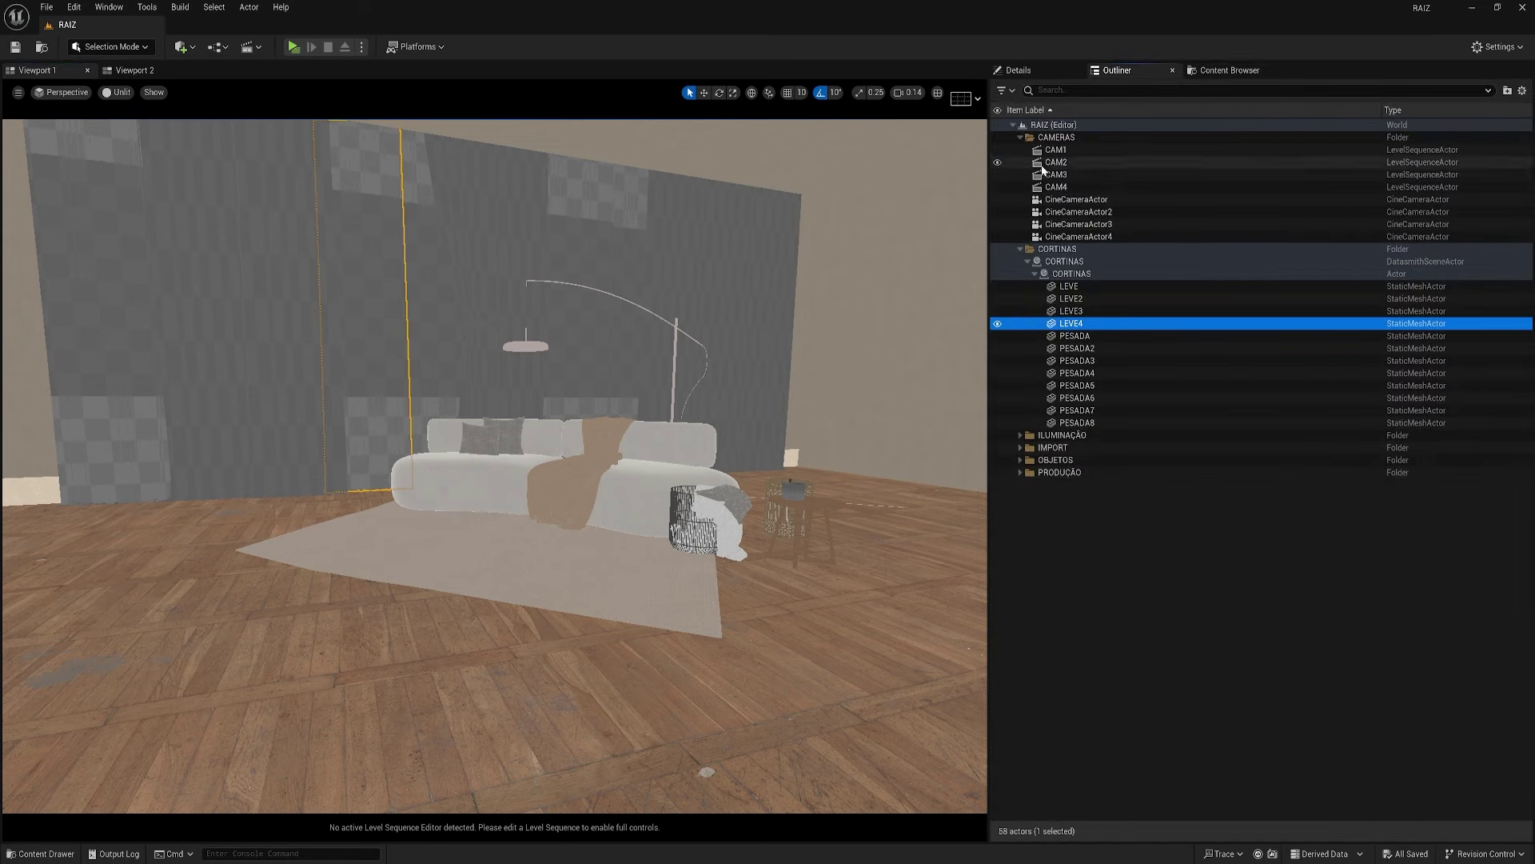
click(1020, 137)
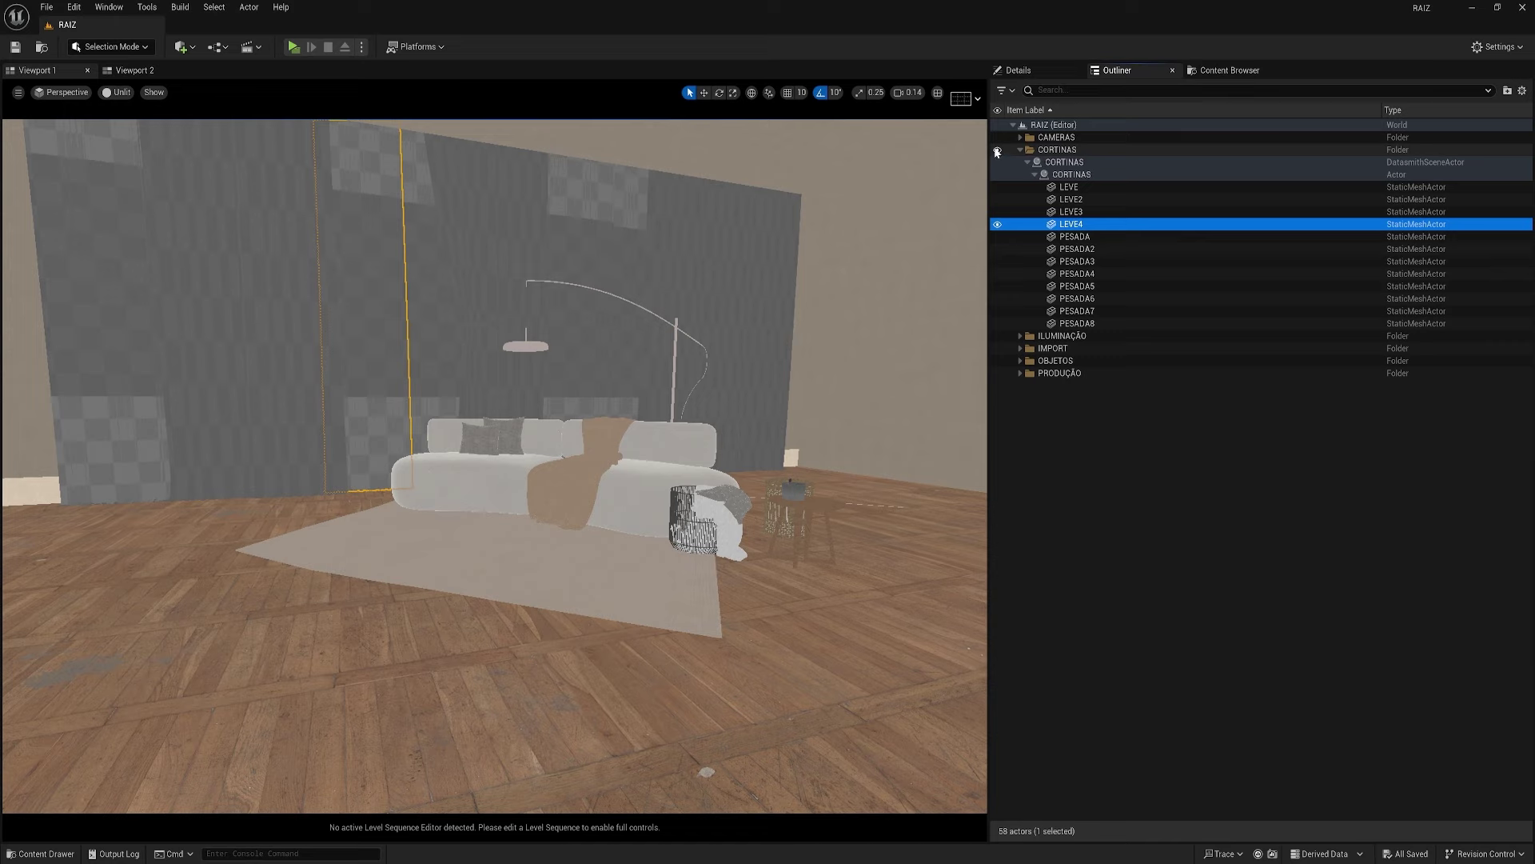
- Hide the whole CORTINAS folder and set the view mode to Lit
click(997, 150)
key(s)
right_drag(560, 319, 527, 250)
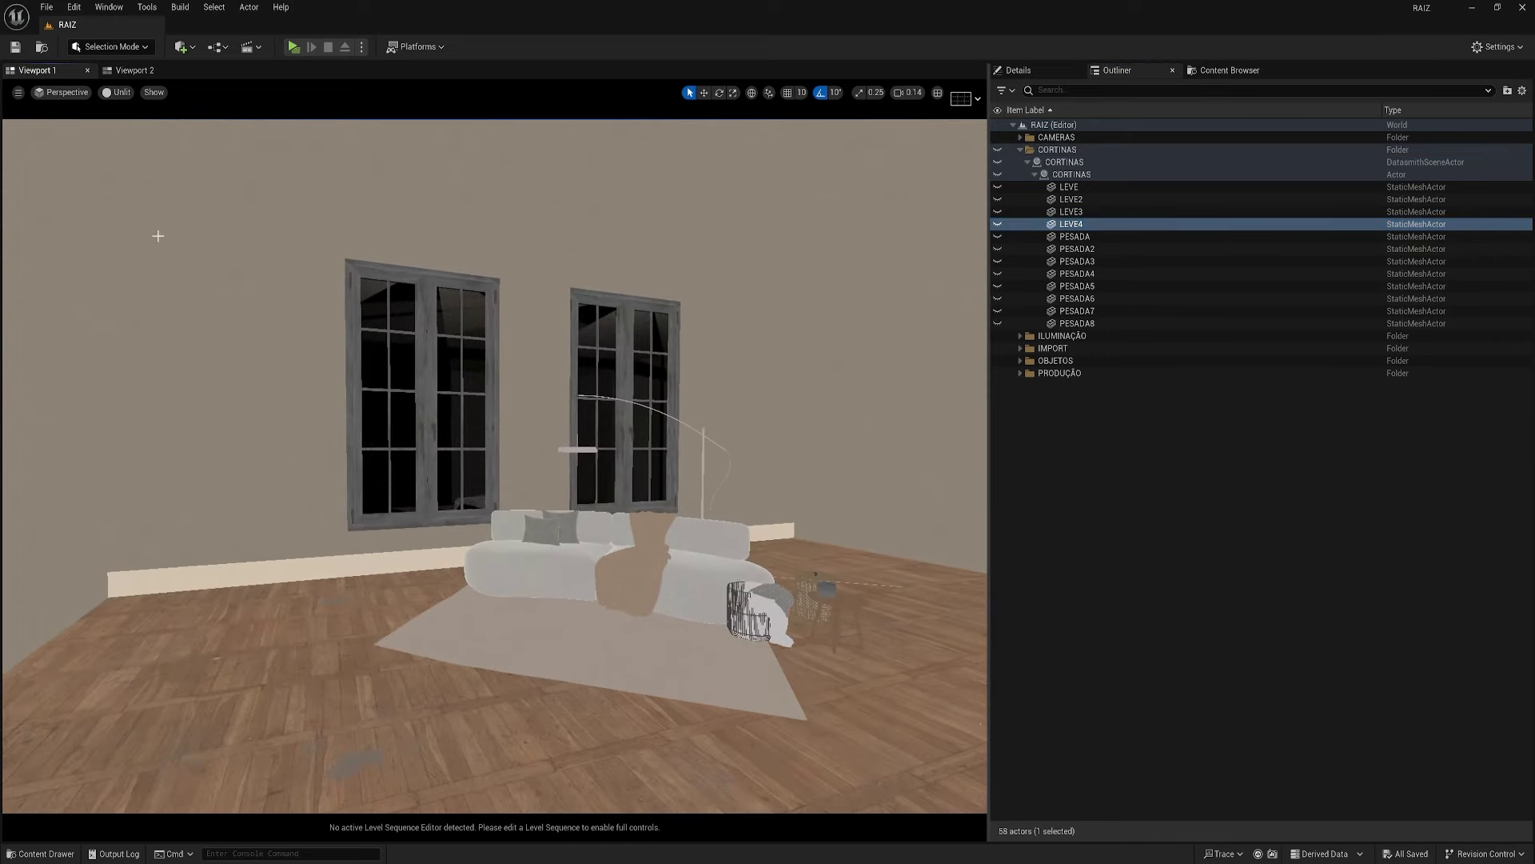
click(115, 94)
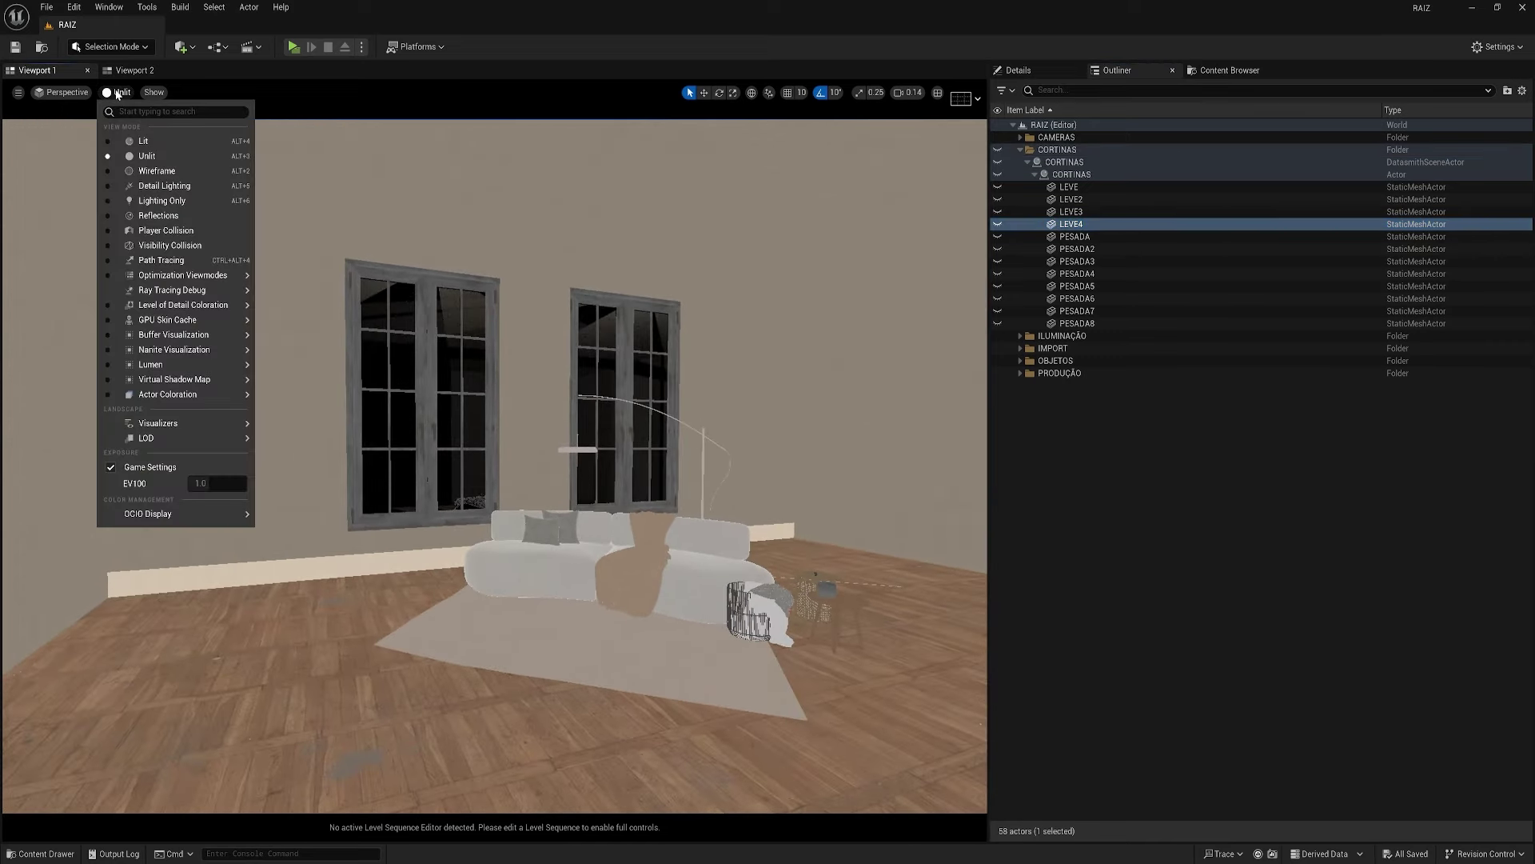
click(152, 147)
right_drag(552, 463, 712, 500)
right_drag(605, 474, 567, 469)
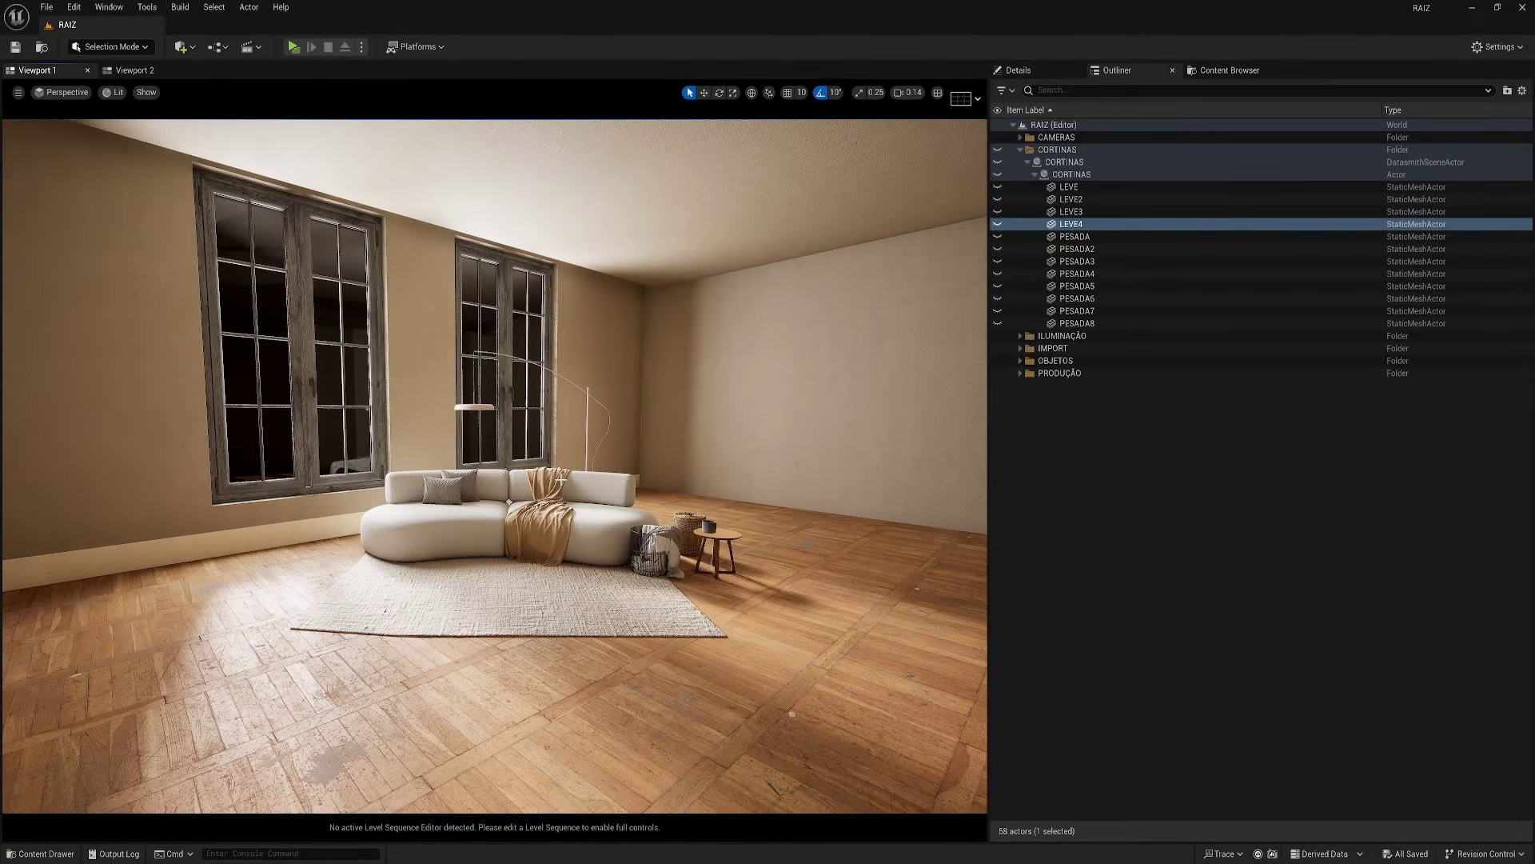
- Show the editor icons and open the properties of the AMBIENTE rect light outside the window
right_drag(558, 496, 578, 473)
key(g)
click(564, 361)
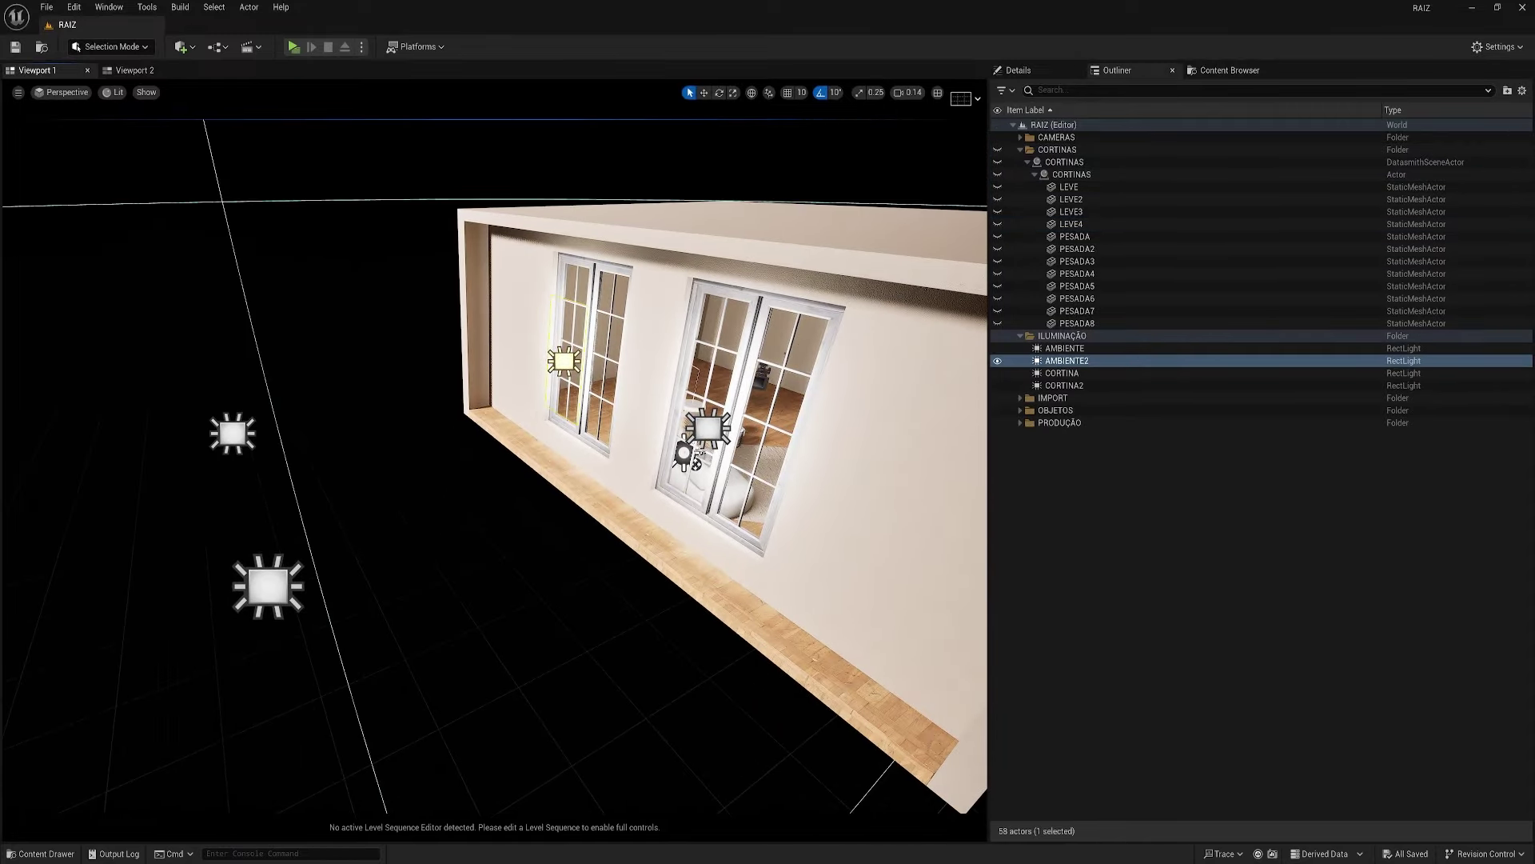
click(707, 434)
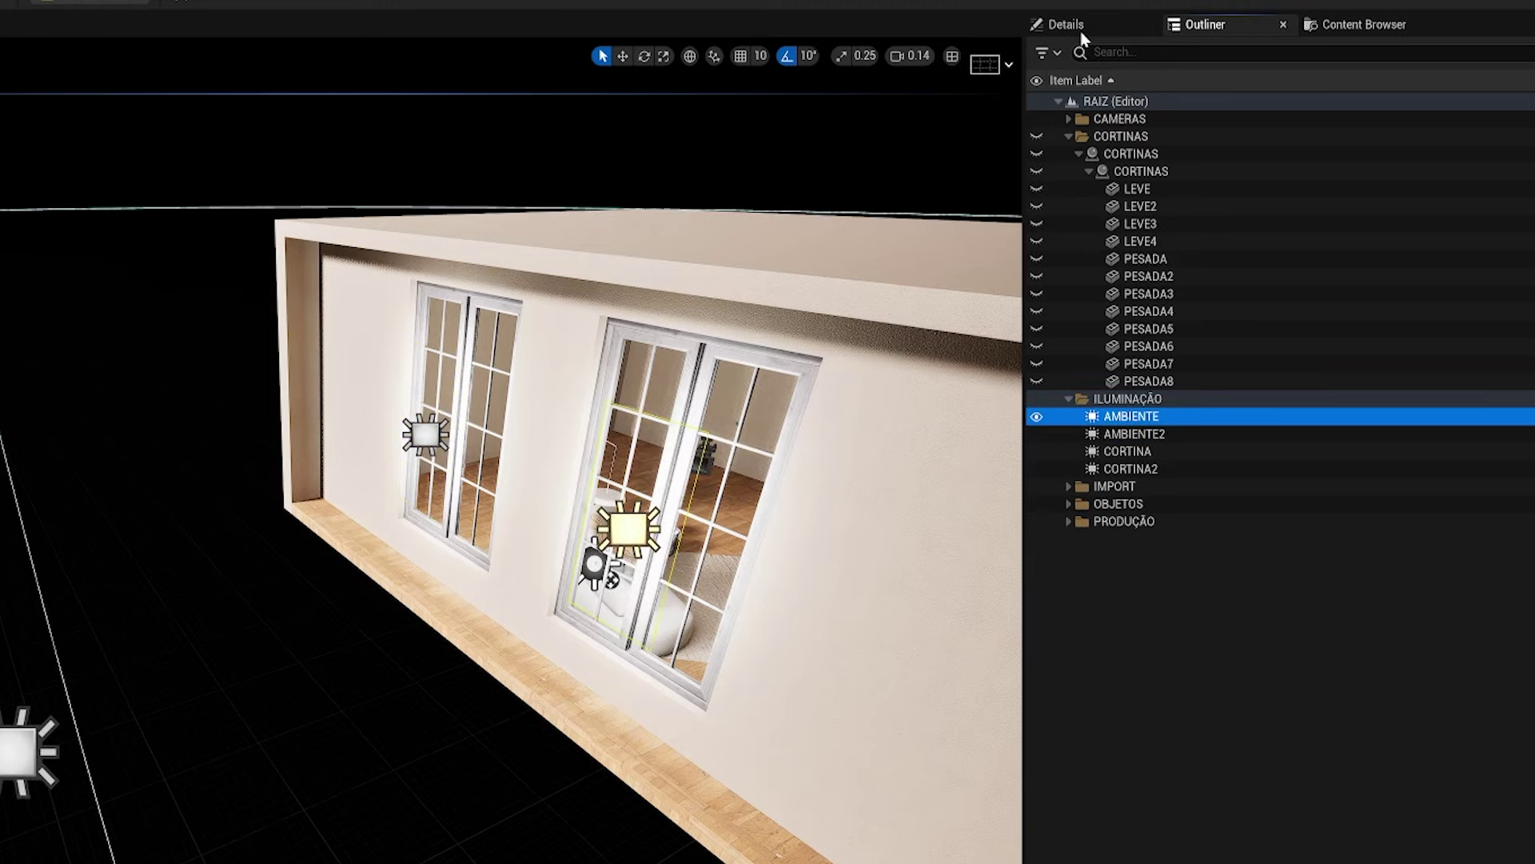
click(1071, 25)
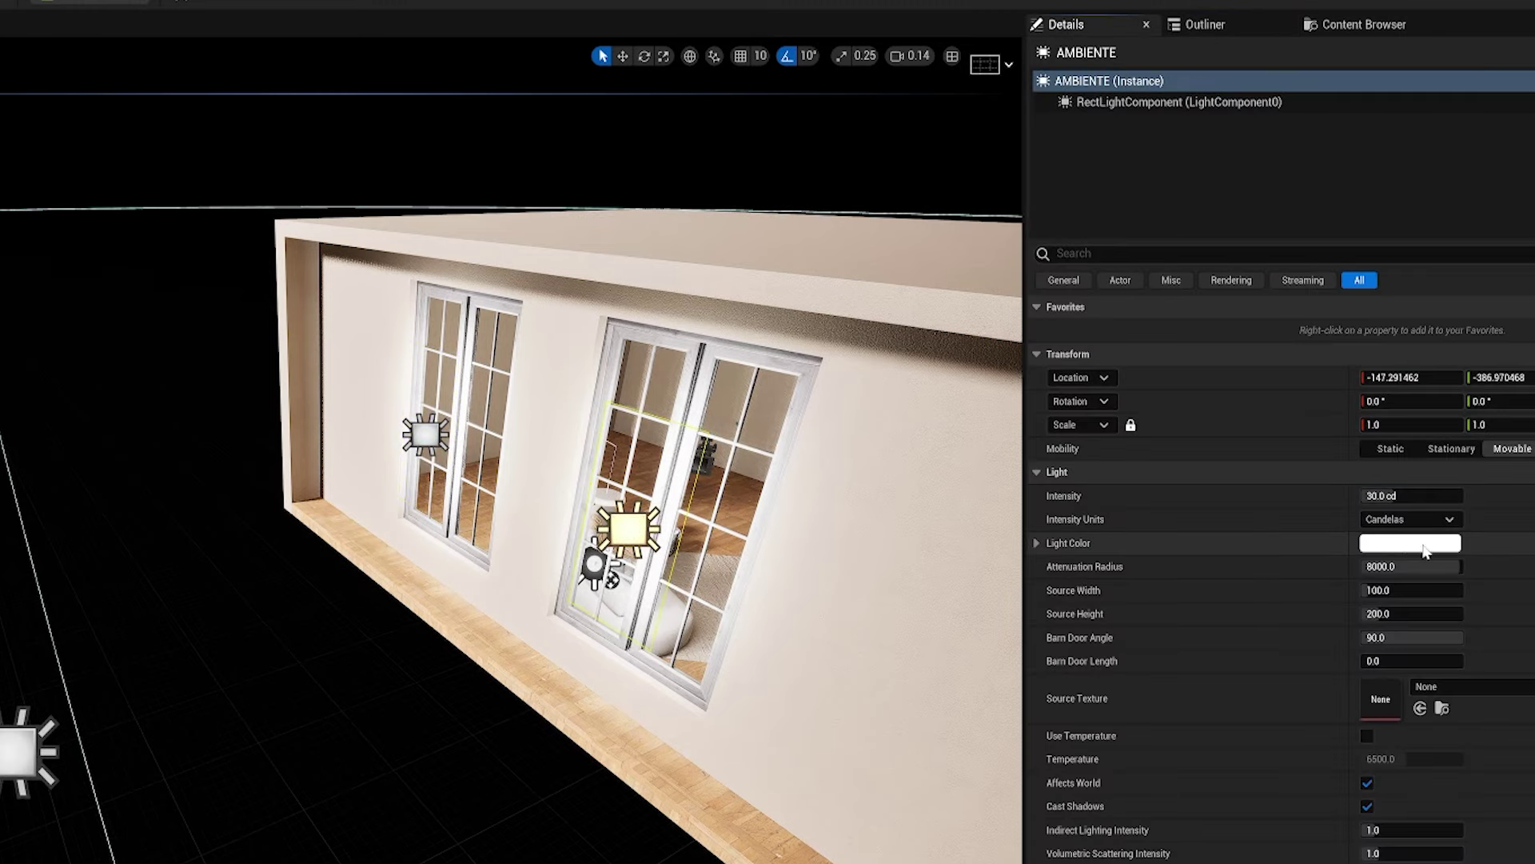
- Examine the AMBIENTE light's intensity, attenuation radius, source size and barn door settings against the room and windows
click(1066, 495)
right_drag(640, 480, 544, 396)
right_drag(416, 479, 495, 460)
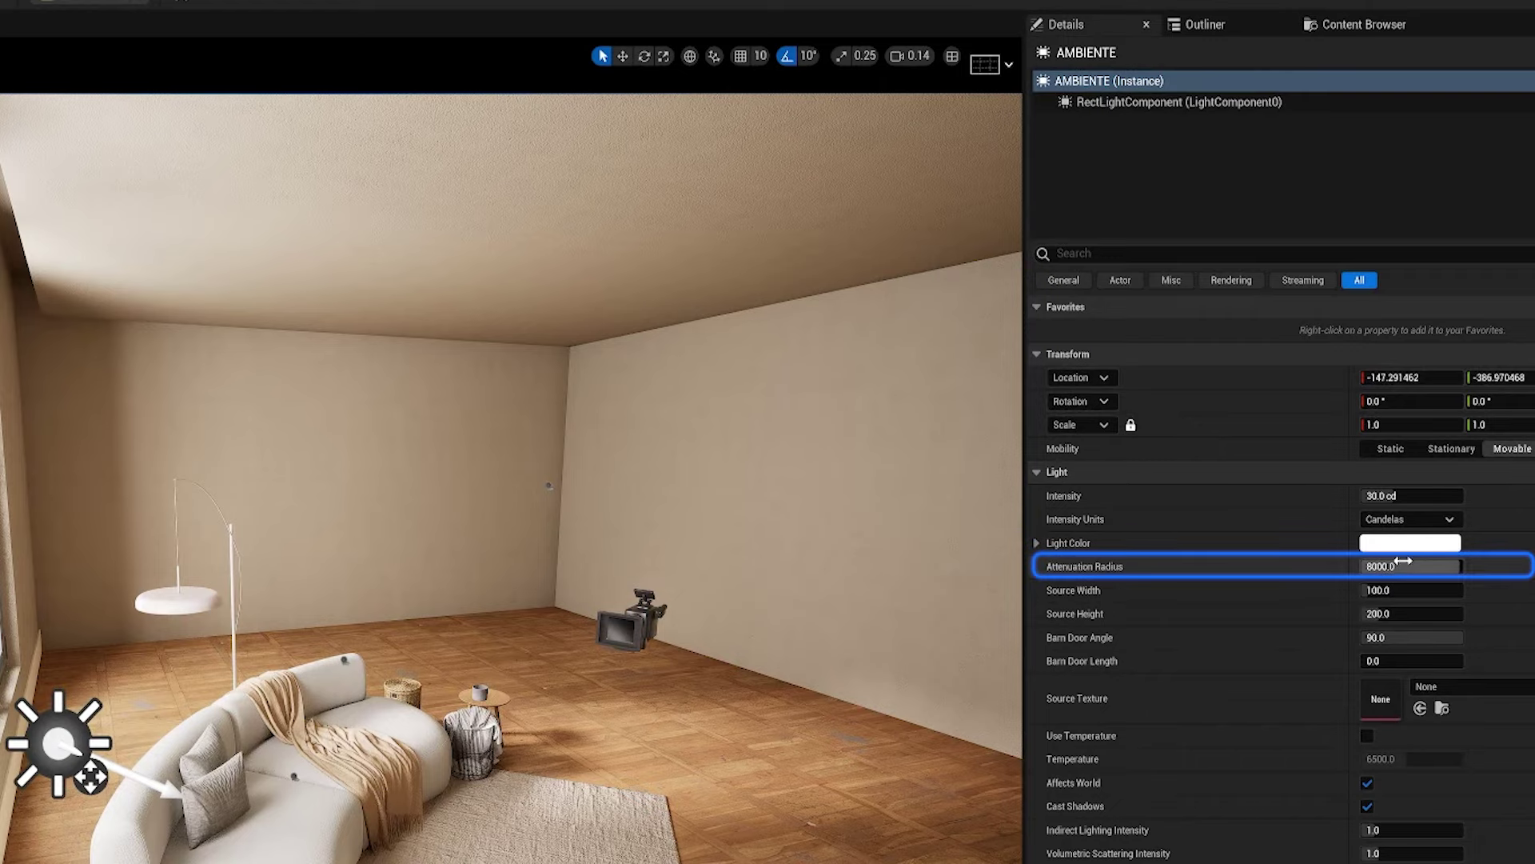
right_drag(615, 601, 1000, 152)
scroll(699, 243, up, 1)
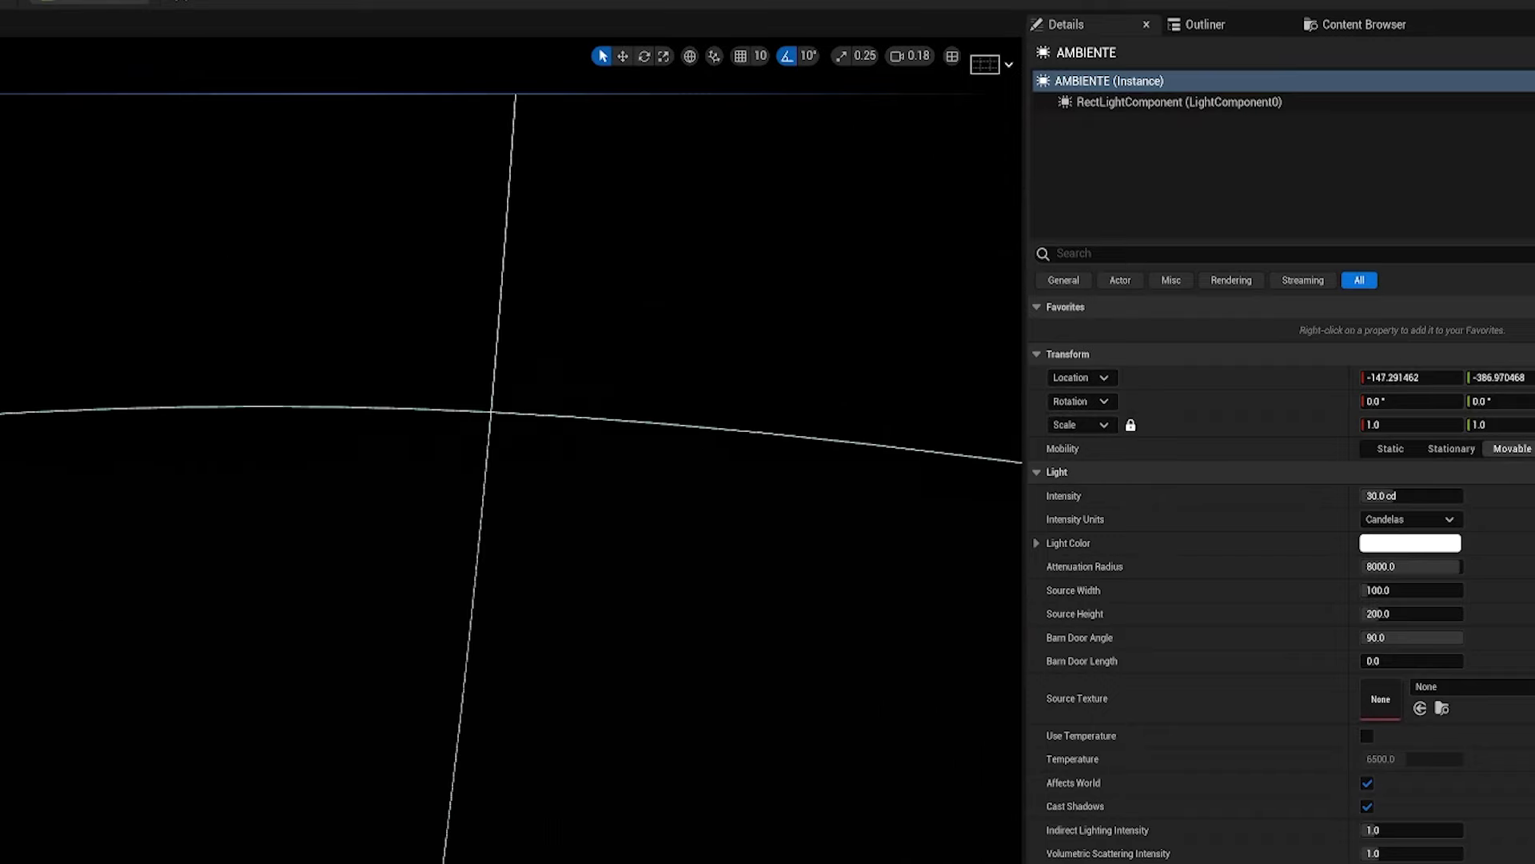
right_drag(304, 429, 200, 560)
right_drag(884, 608, 884, 511)
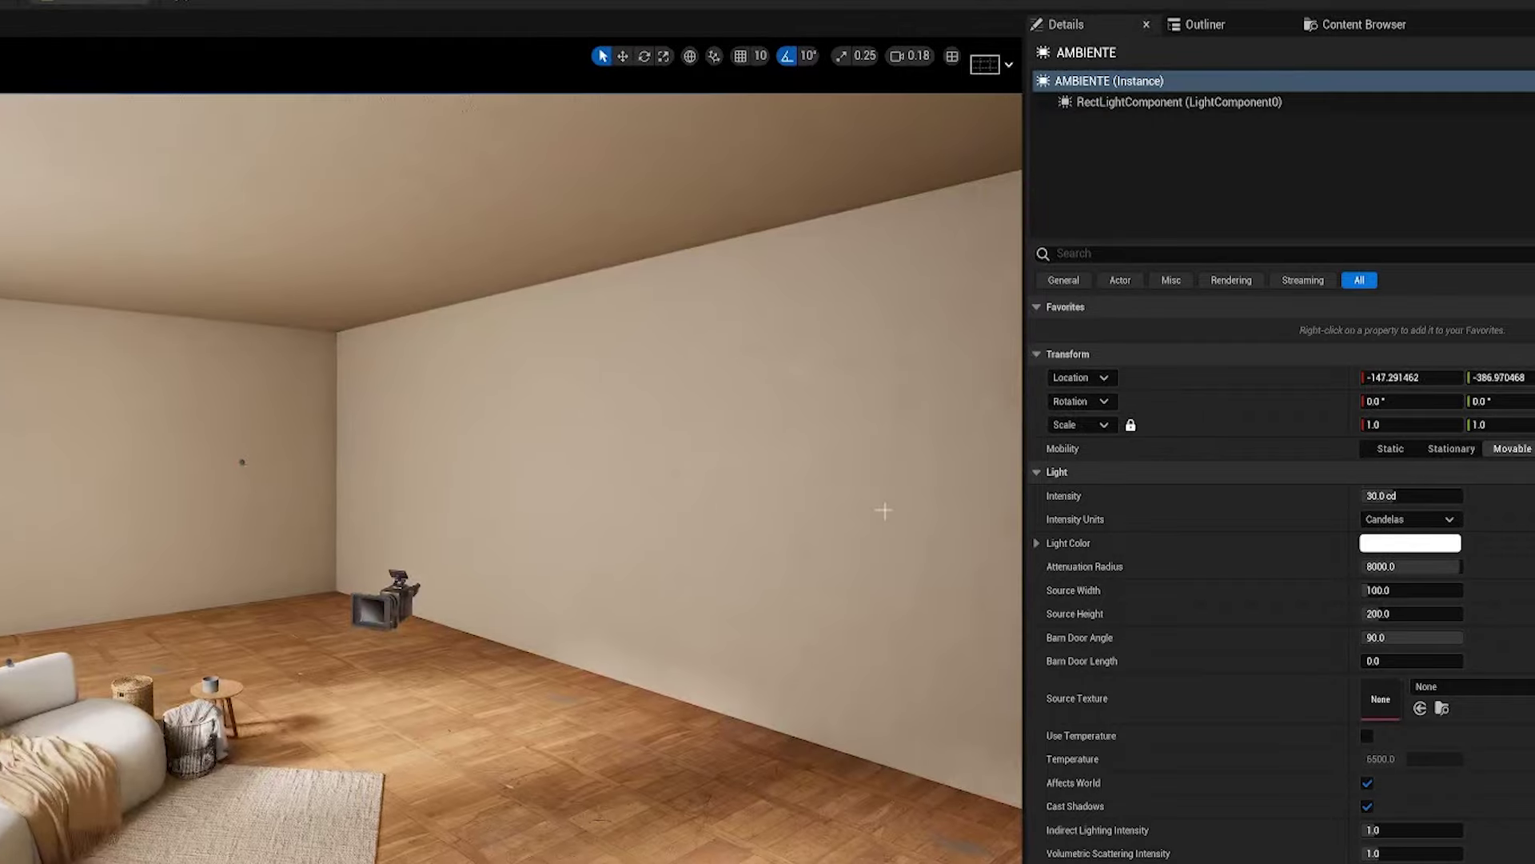
mouse_move(692, 541)
right_down()
mouse_move(400, 535)
mouse_move(436, 497)
right_up()
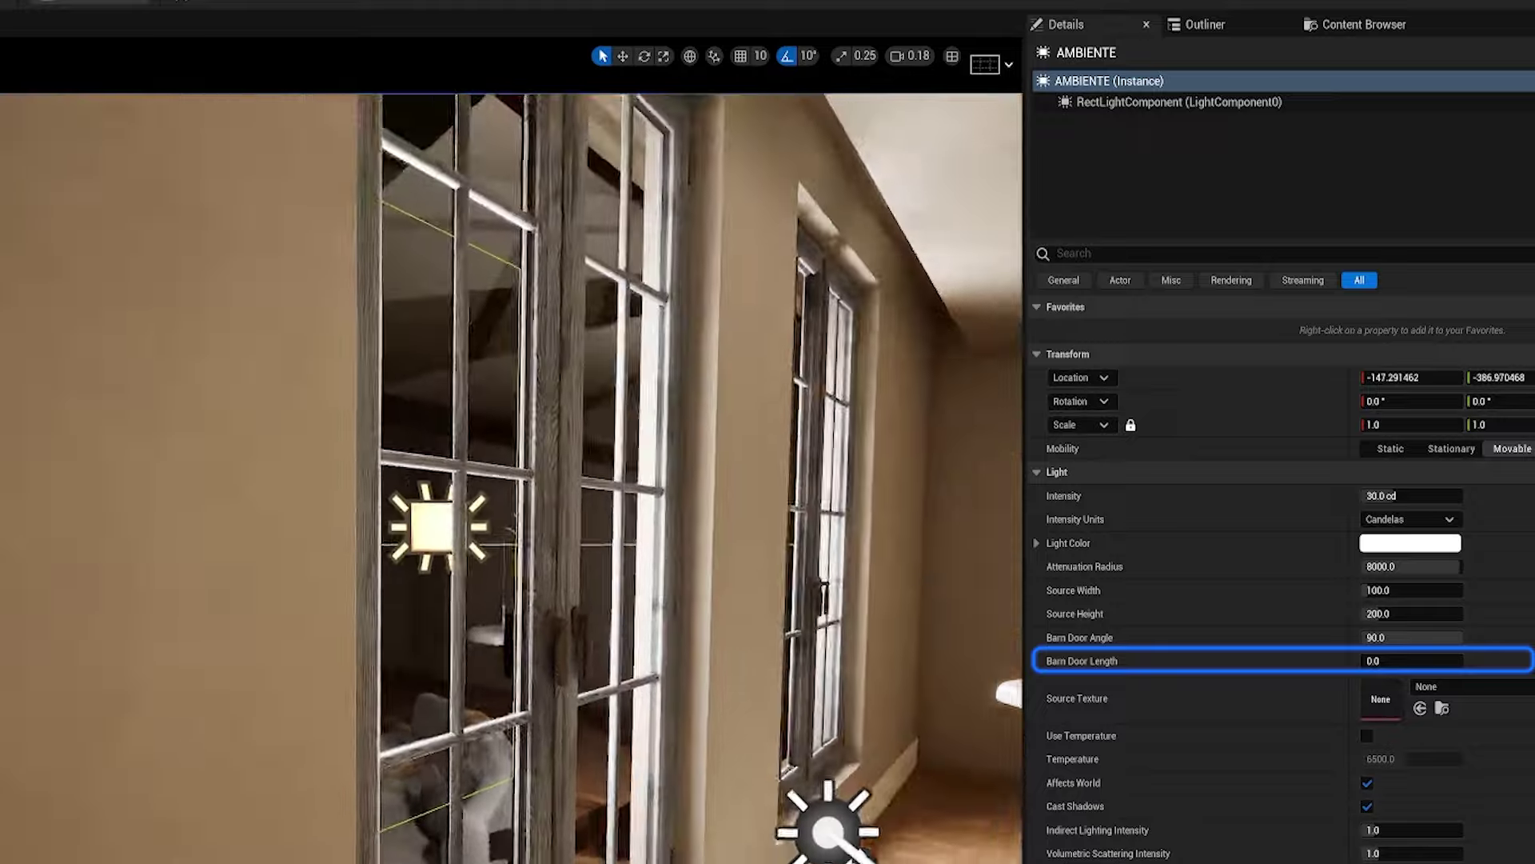
right_drag(512, 527, 397, 530)
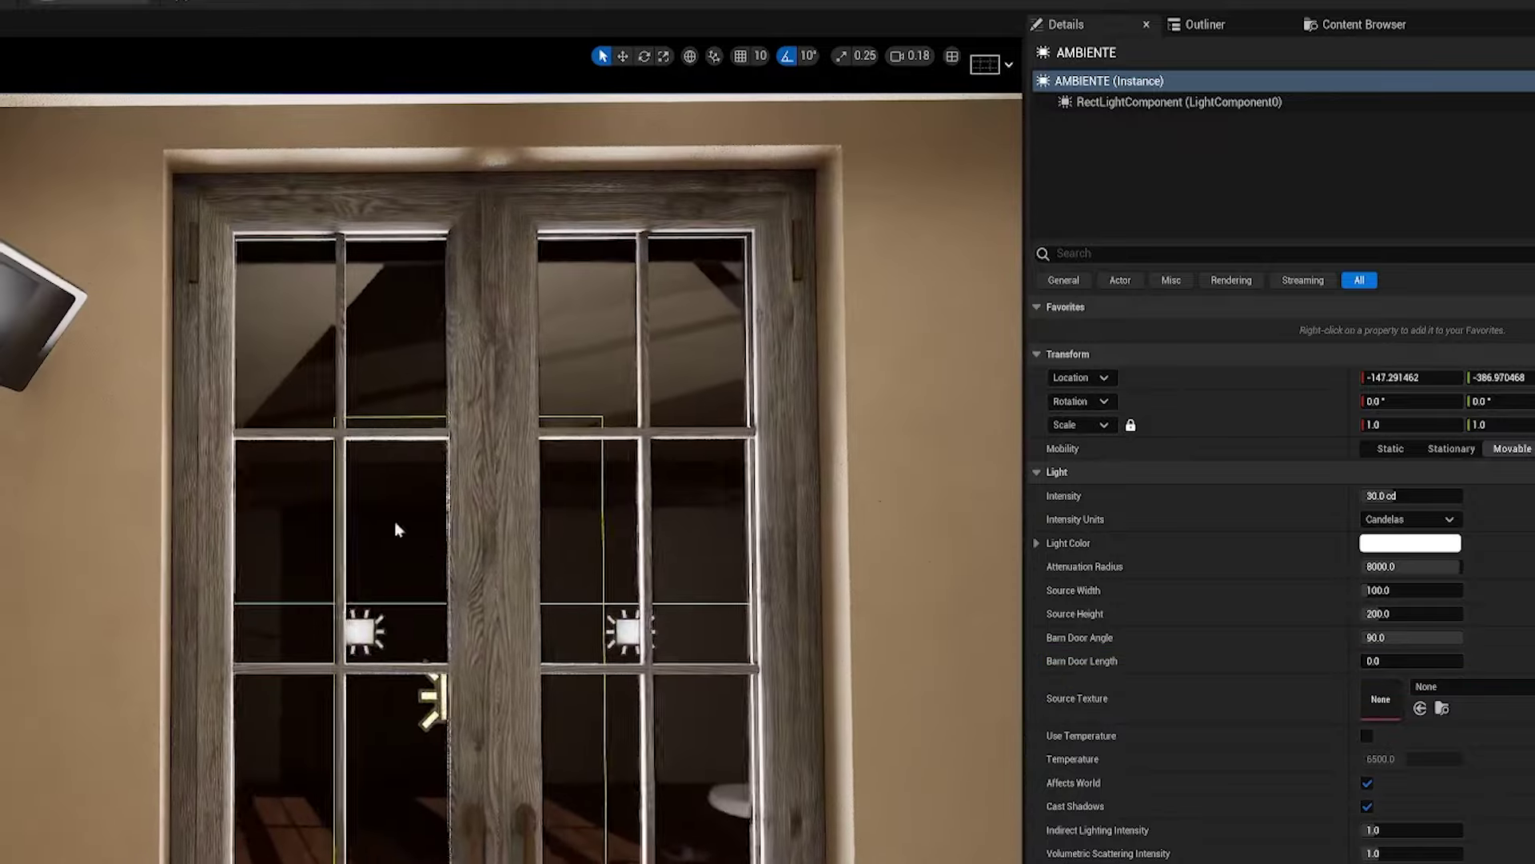
- Look at the rect lights placed at the two windows from inside the room
right_drag(687, 472, 769, 489)
key(s)
click(729, 421)
click(311, 418)
key(s)
mouse_move(311, 418)
right_down()
mouse_move(368, 418)
mouse_move(304, 418)
right_up()
- Select the CORTINA and CORTINA2 rect lights behind the windows in turn to compare their intensity and source size
key(w)
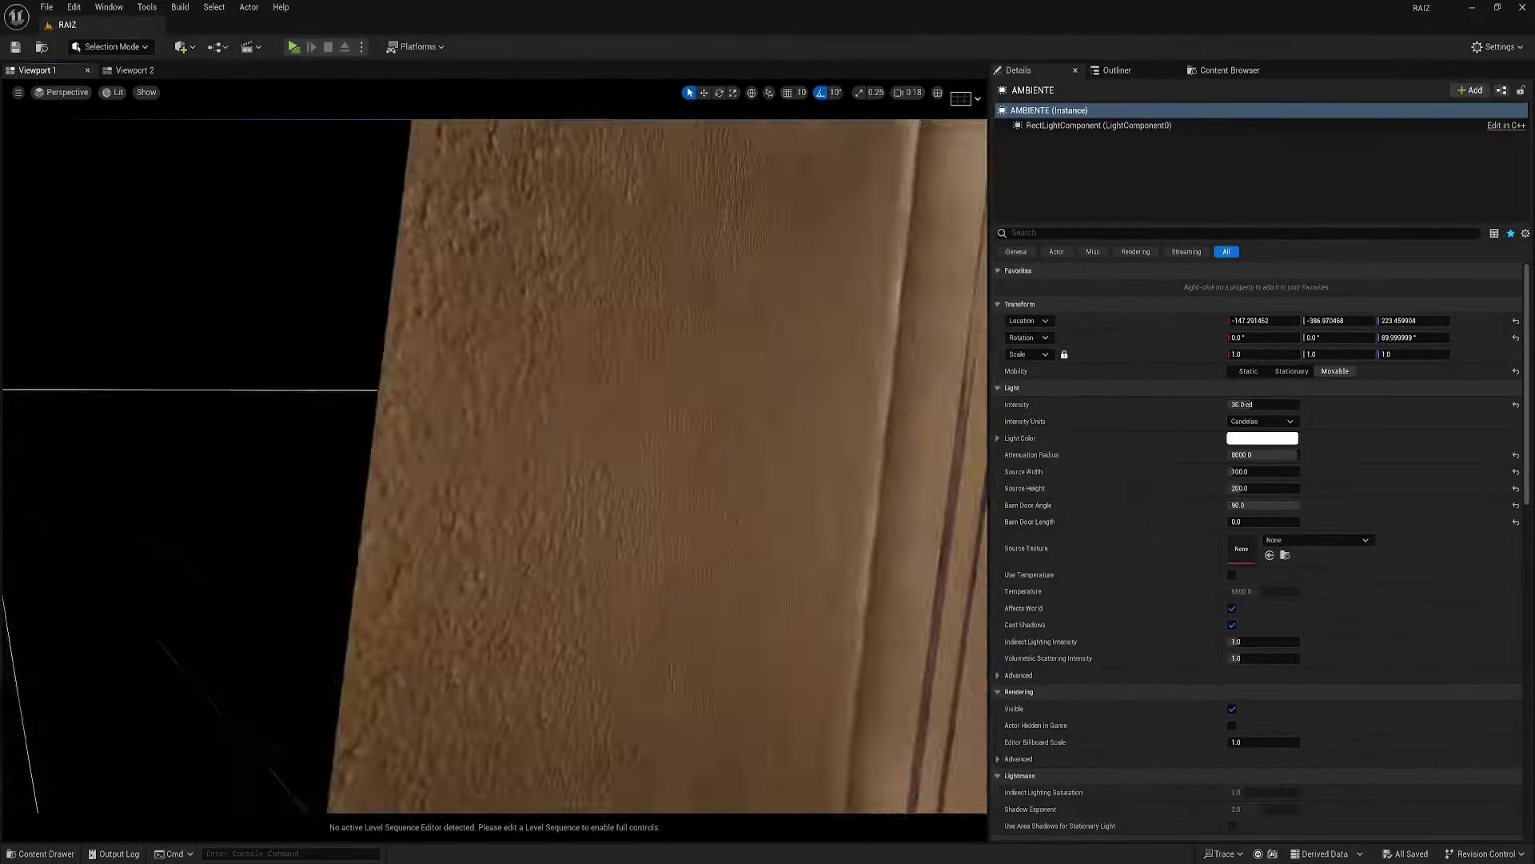
right_drag(501, 353, 501, 353)
key(w)
click(508, 394)
click(303, 399)
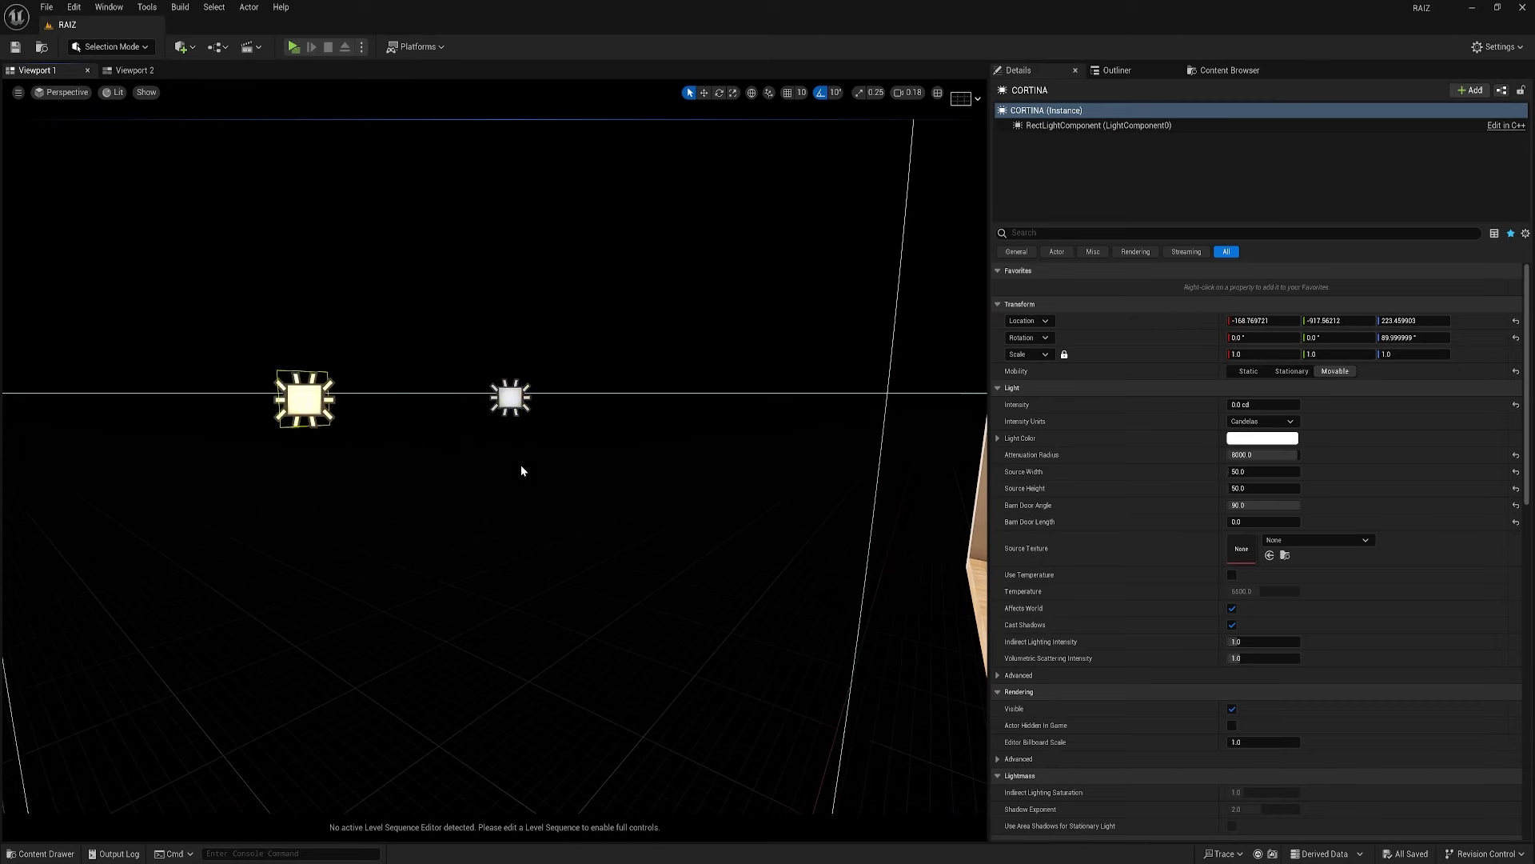
click(509, 398)
click(307, 401)
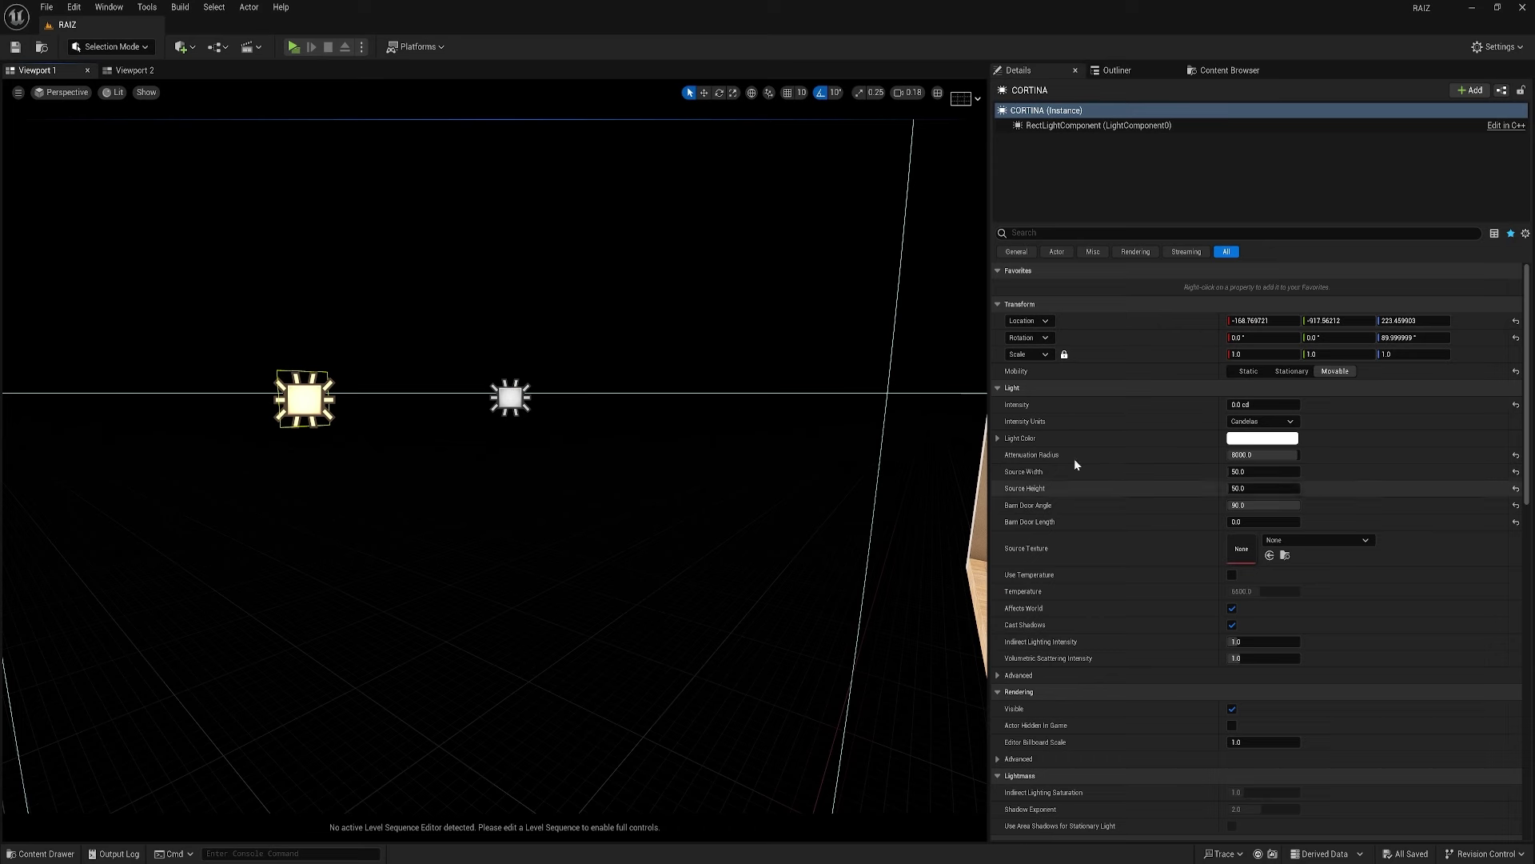
click(510, 397)
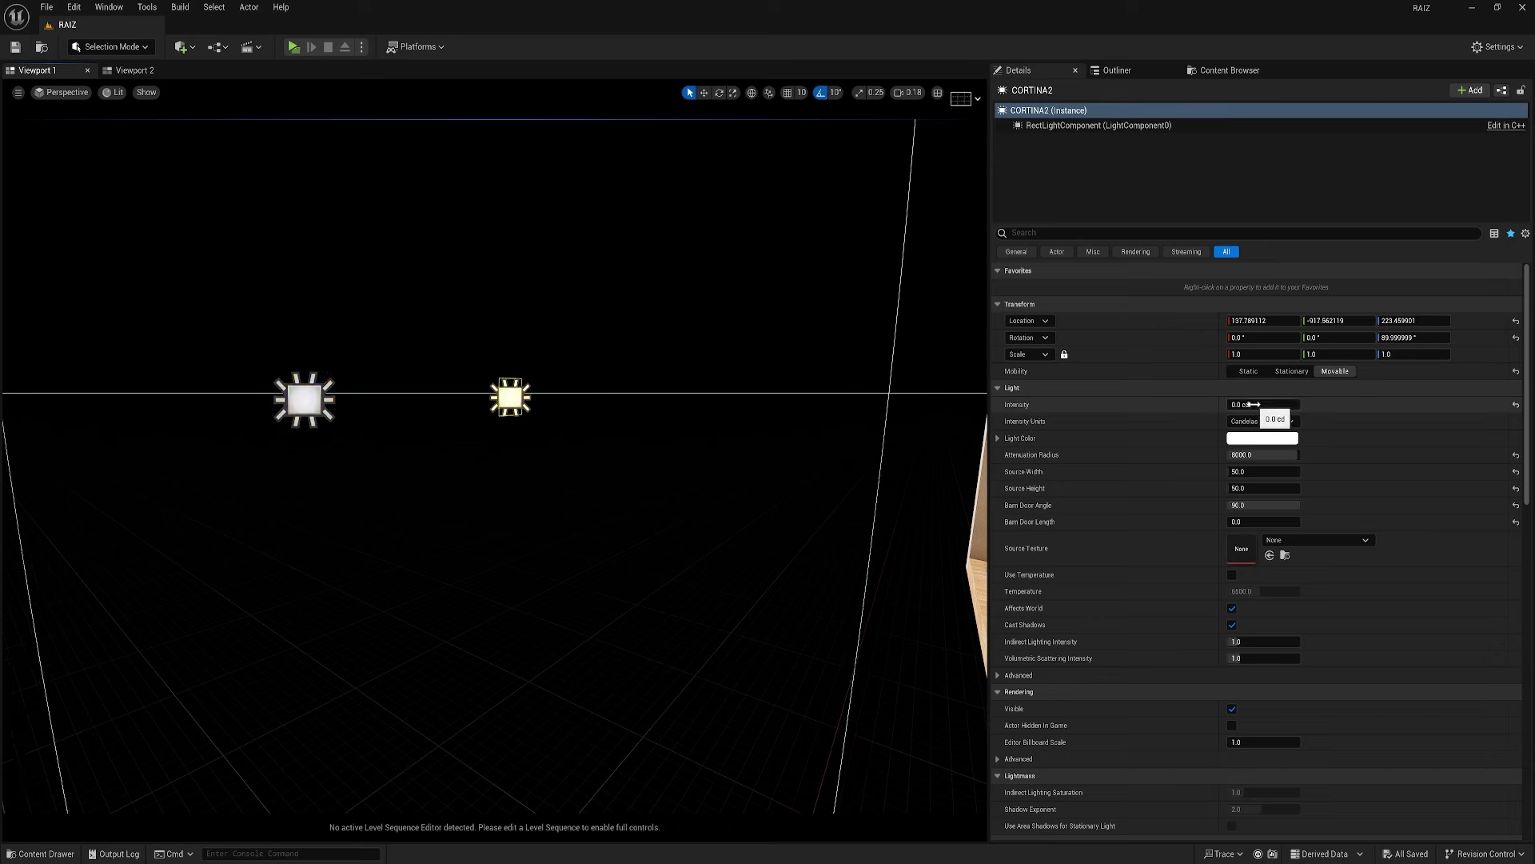
- Return inside the room and select the directional light by the sofa to examine its settings
right_drag(574, 333, 920, 356)
right_drag(504, 355, 751, 552)
click(470, 506)
- Try rotating the directional light interactively to shift the sunlight on the floor, and undo the rotation
drag(536, 512, 549, 403)
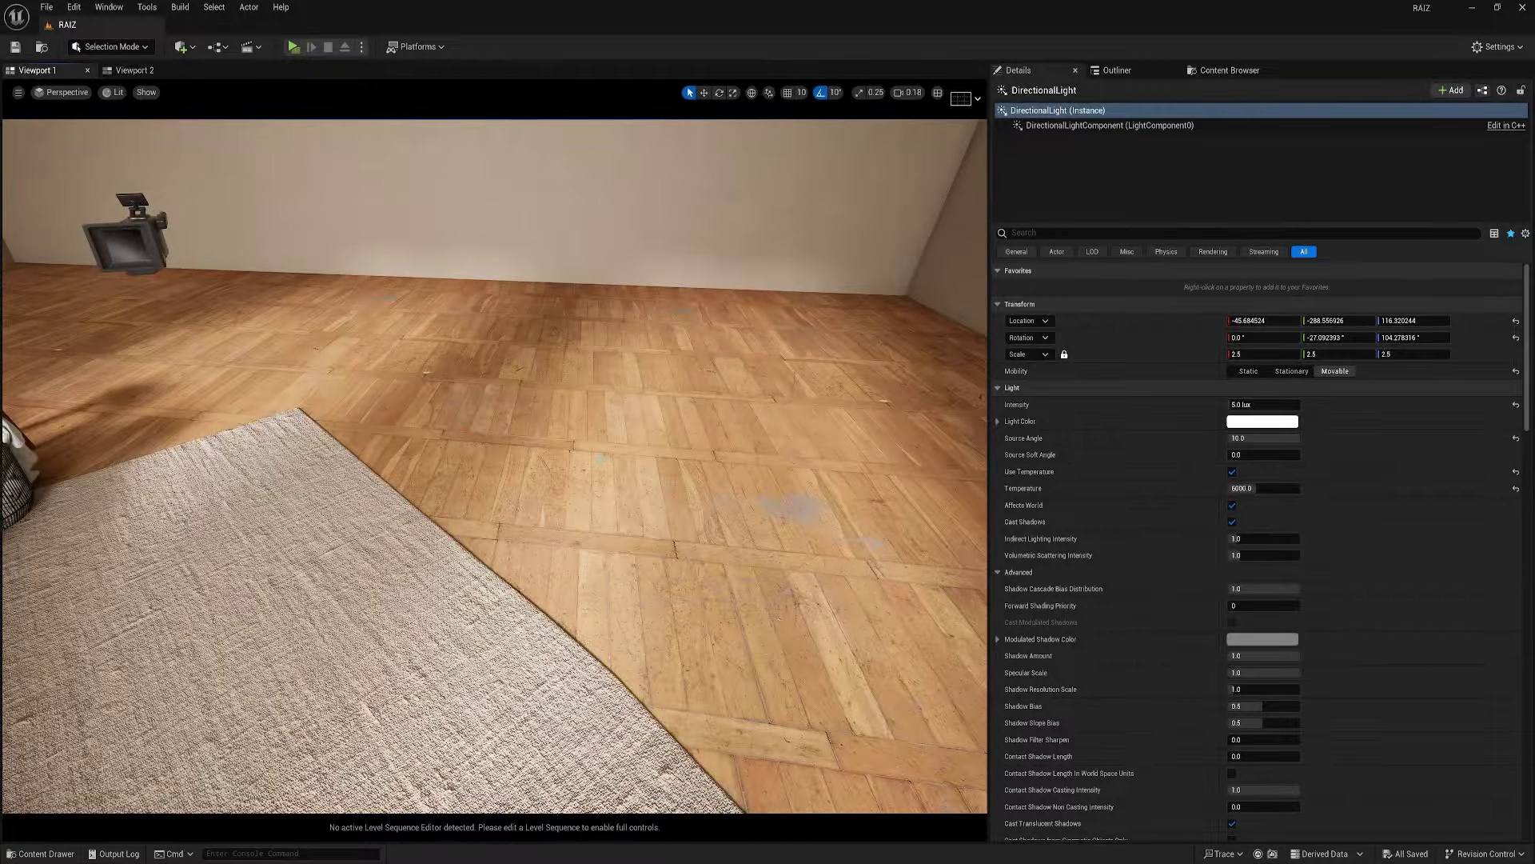
key(ctrl+l)
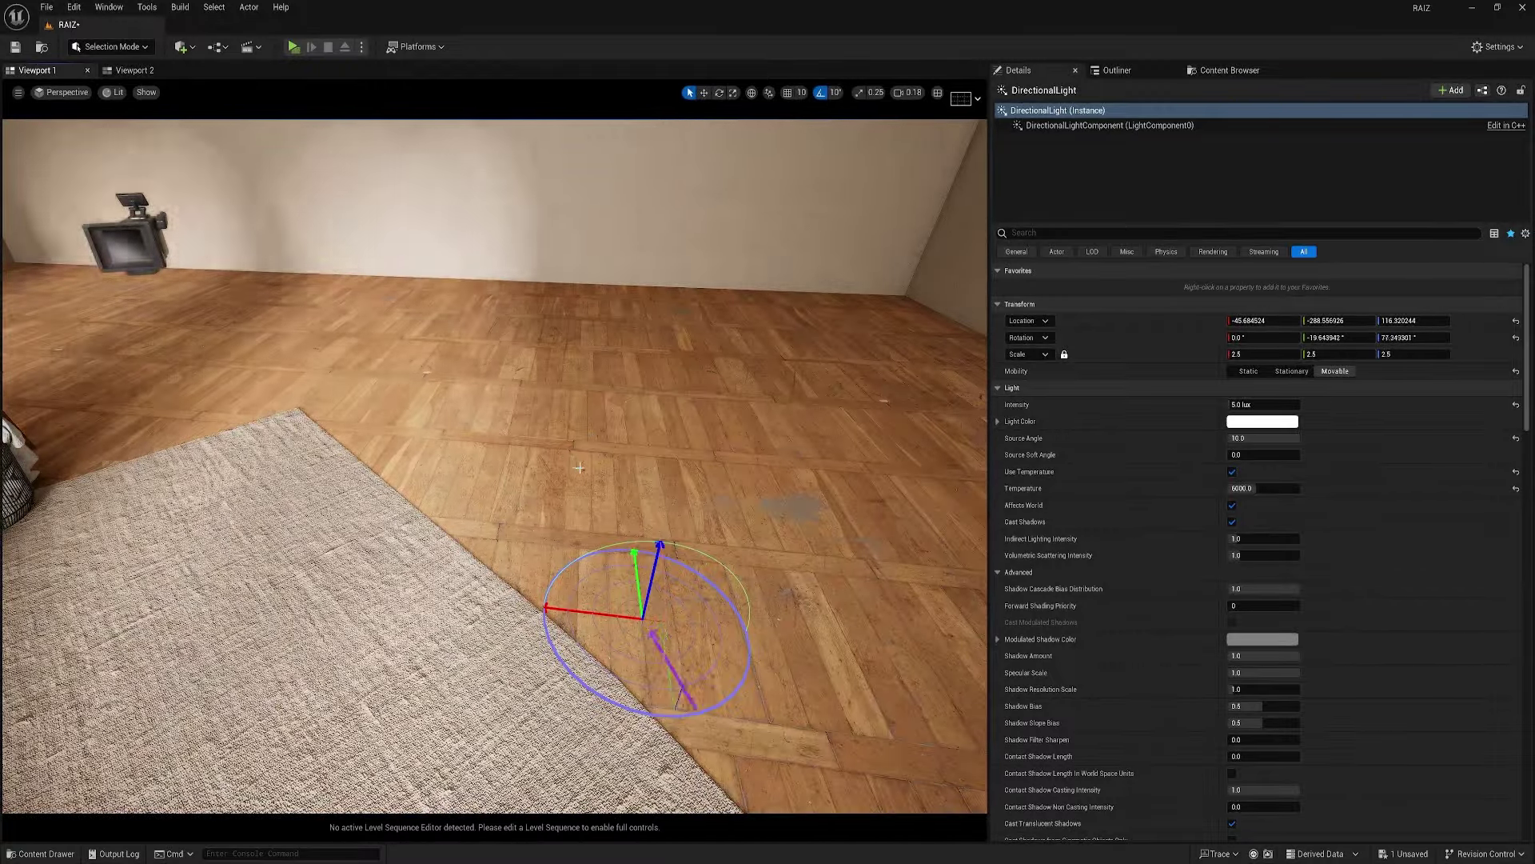
key(ctrl+z)
- Unhide all hidden actors to bring back the curtains and set the view mode to Unlit
right_drag(576, 467, 554, 507)
key(w)
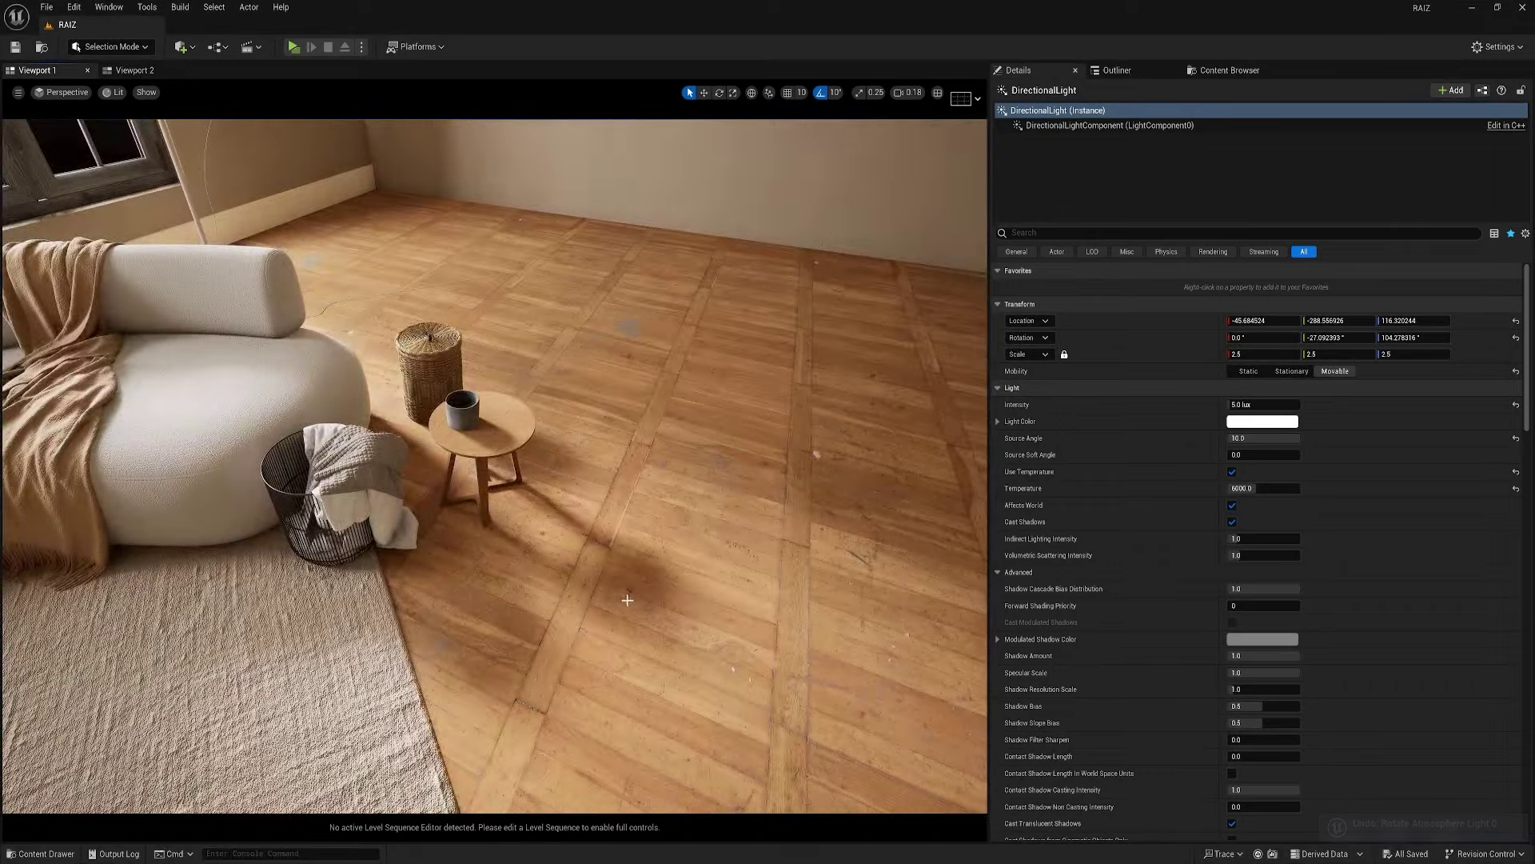
key(f)
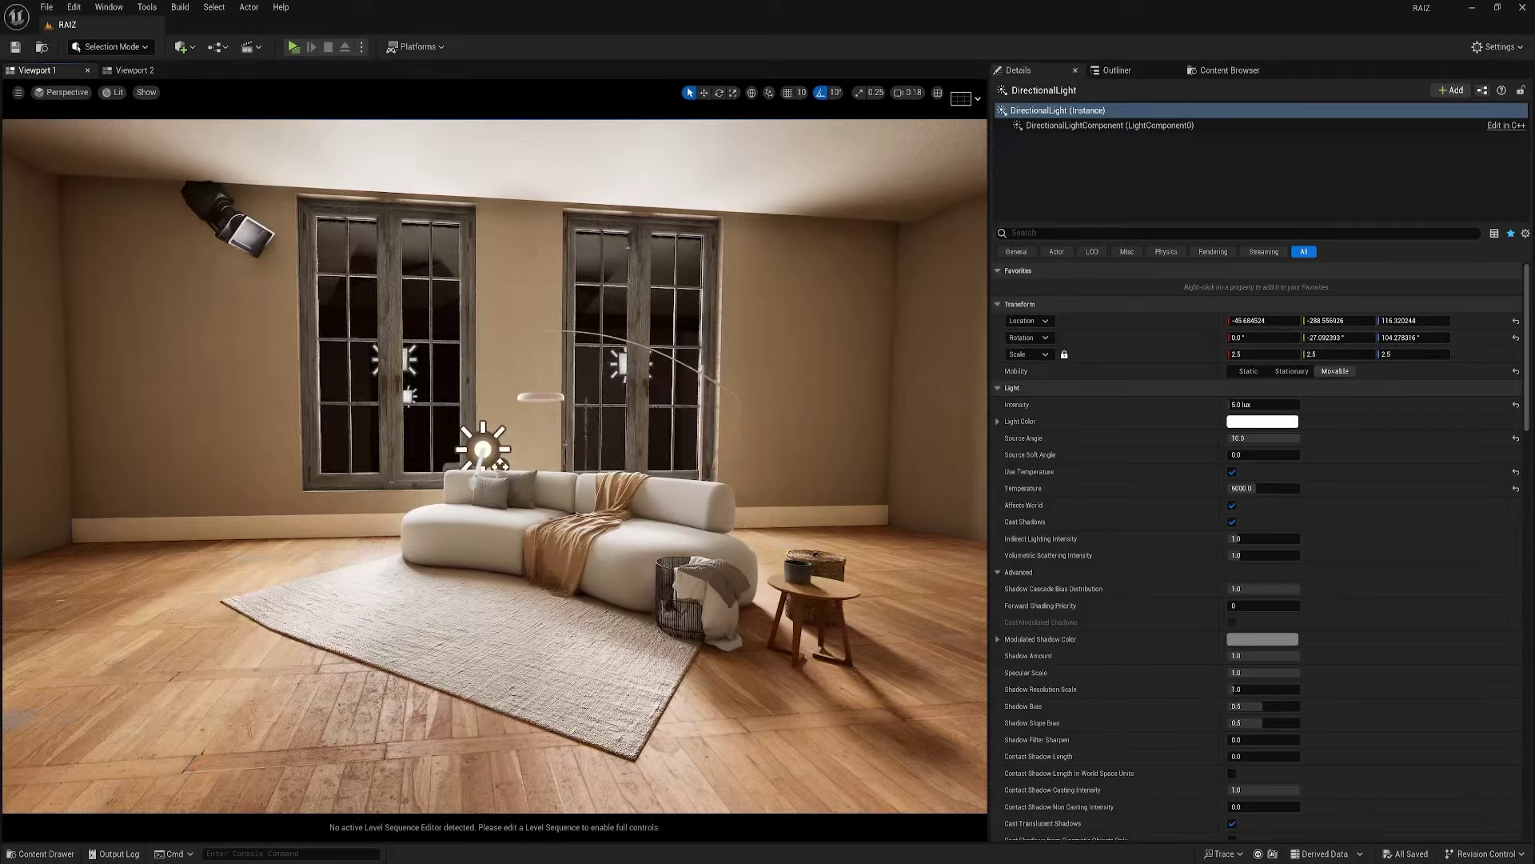
right_drag(642, 527, 617, 499)
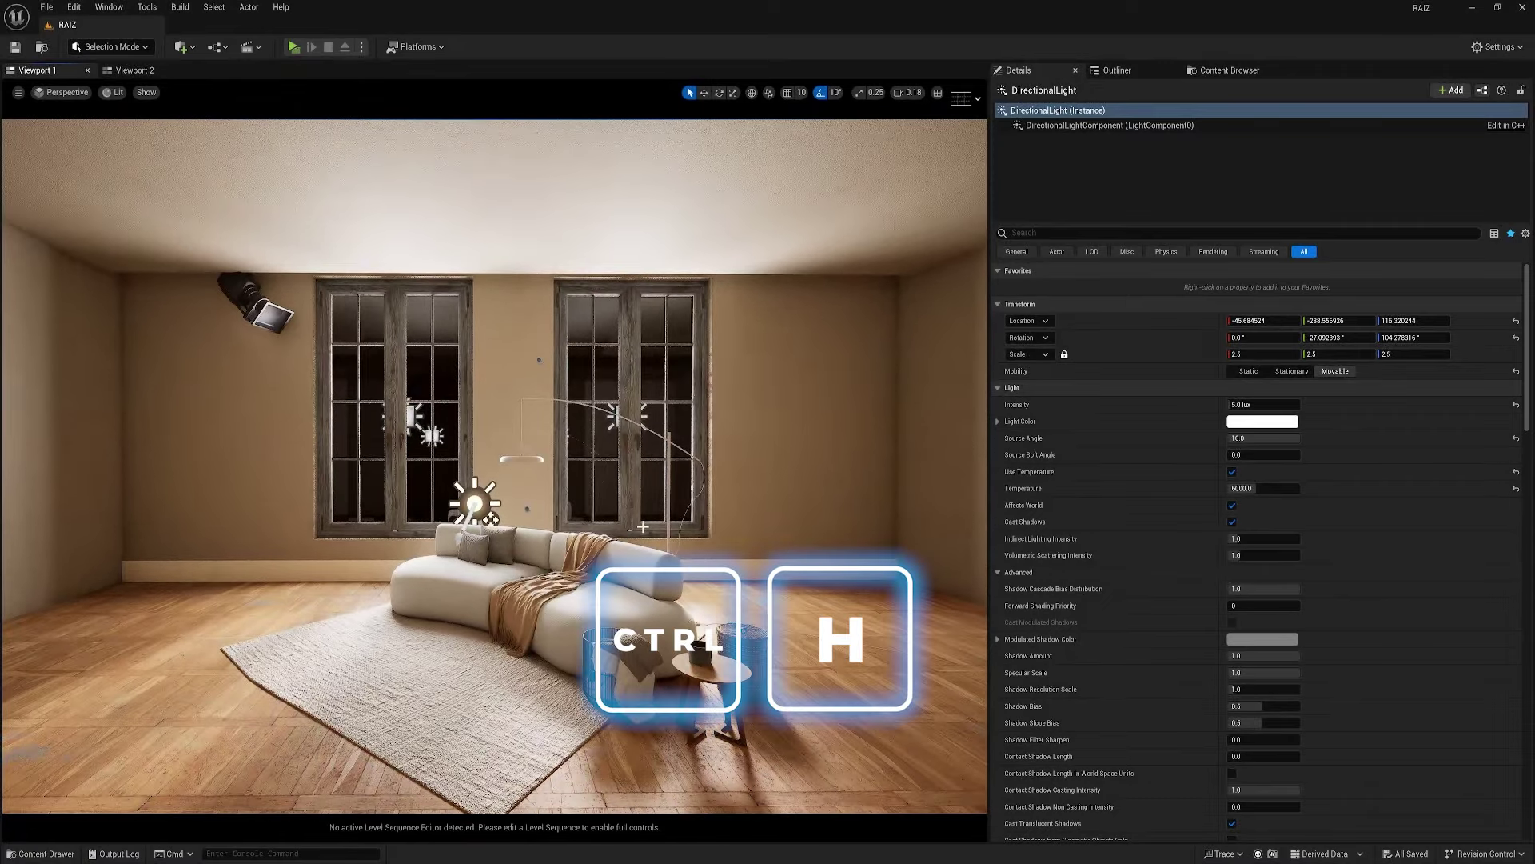
key(ctrl+h)
click(114, 92)
click(144, 156)
mouse_move(680, 471)
right_down()
mouse_move(650, 468)
mouse_move(679, 471)
right_up()
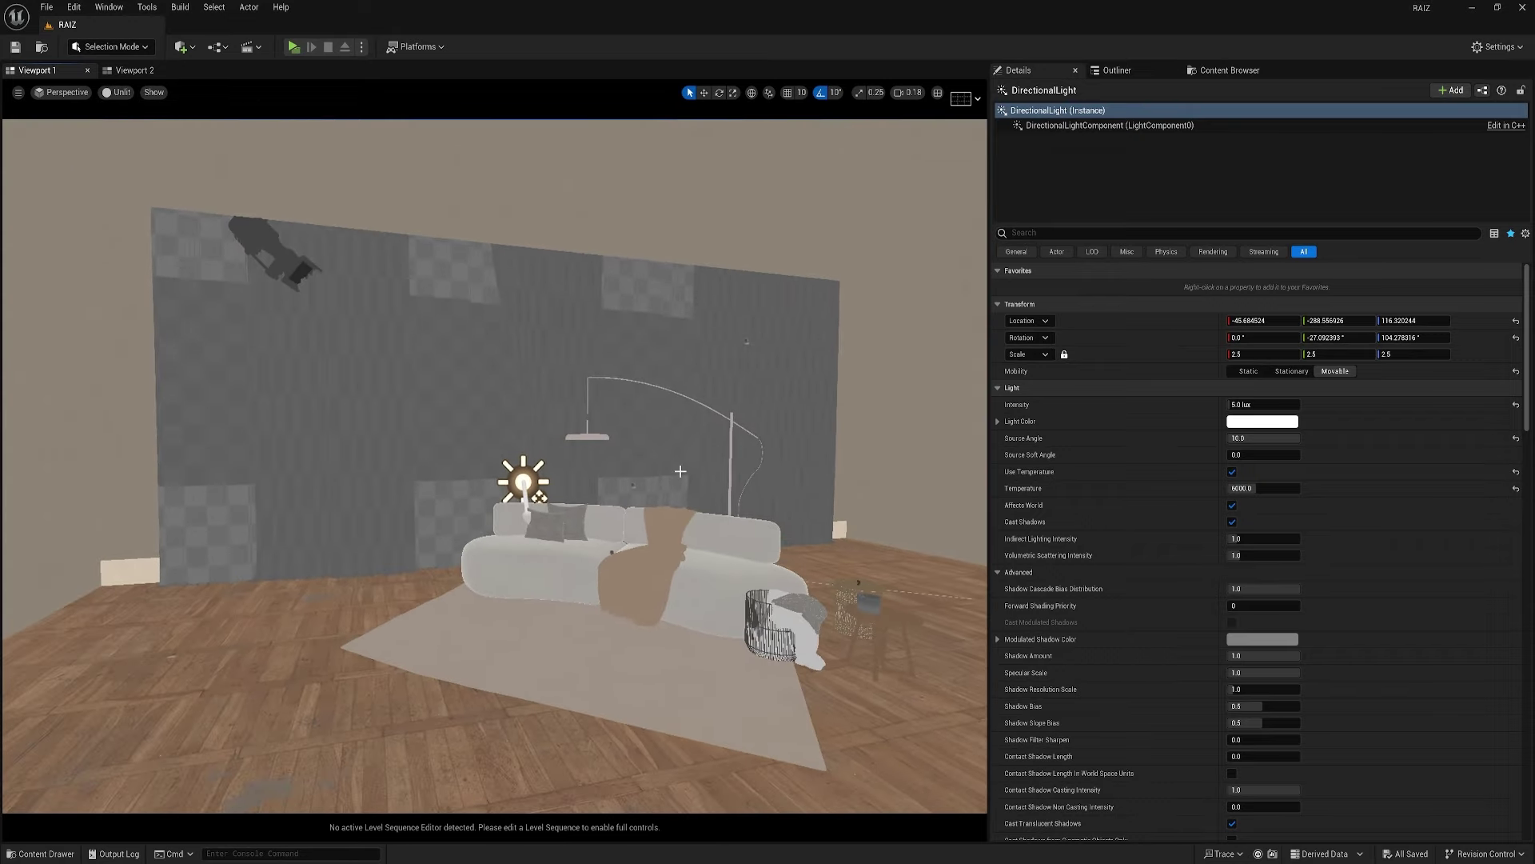
- Open the MATERIAIS folder inside 13_CORTINAS and narrow the folder tree to enlarge the asset area
click(1238, 71)
click(1054, 356)
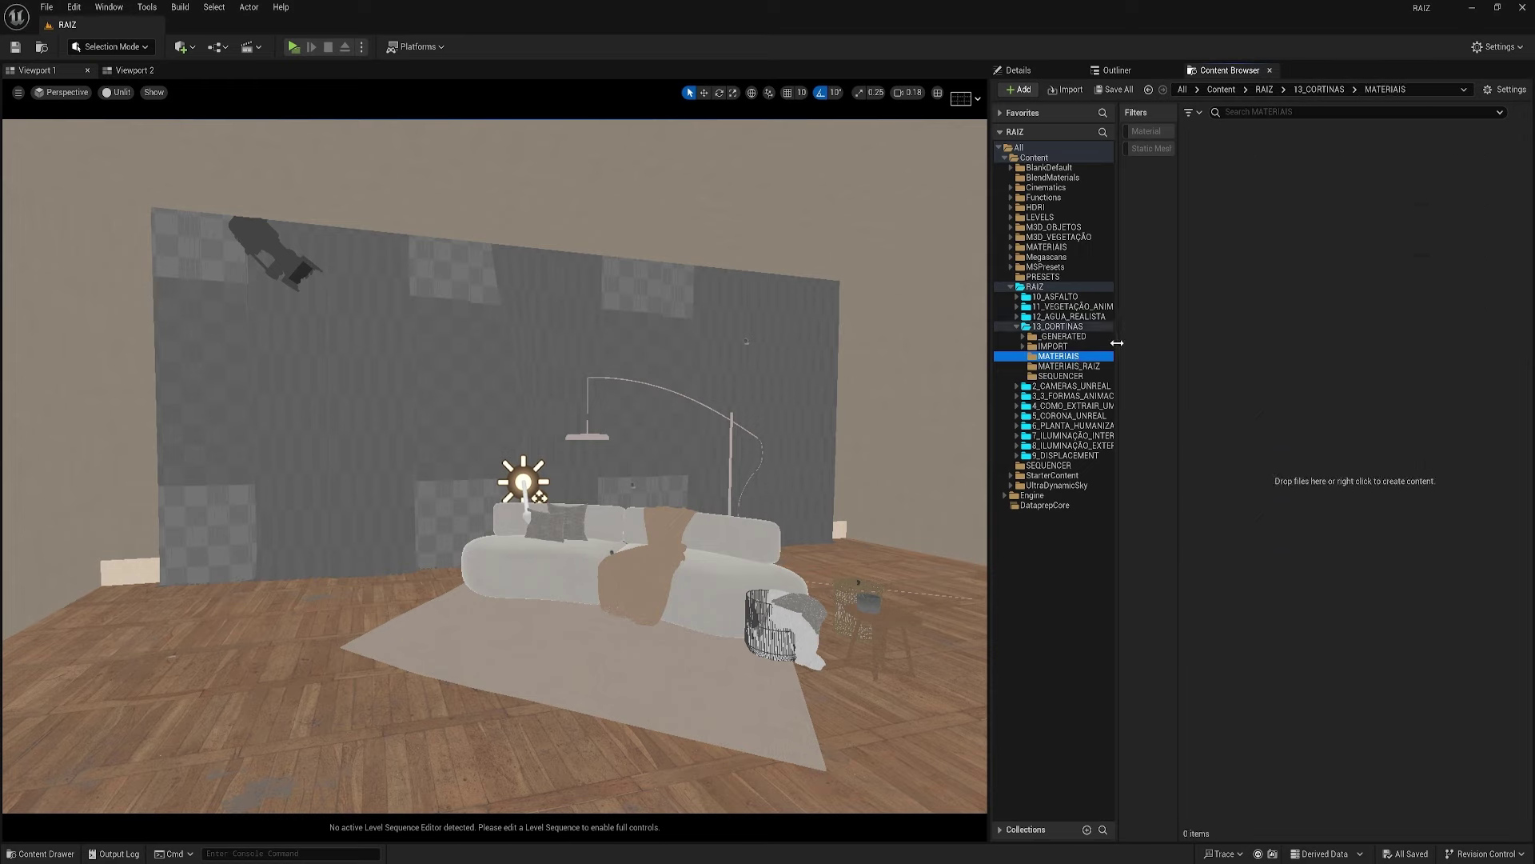
drag(1120, 352, 1073, 349)
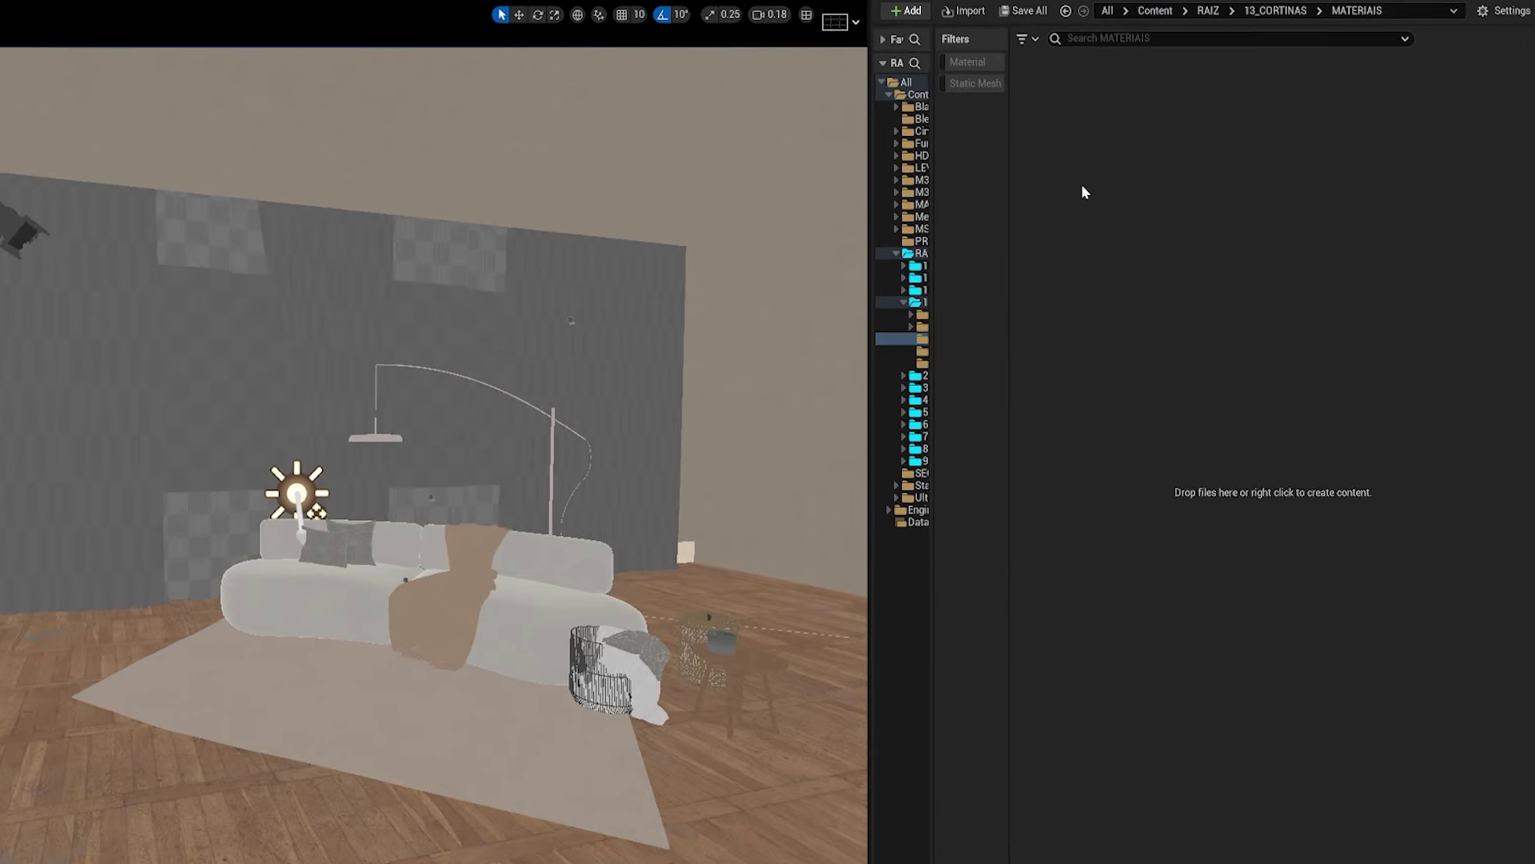
- Create a new material named M_CORTINA in the MATERIAIS folder and open it for editing
right_click(1161, 230)
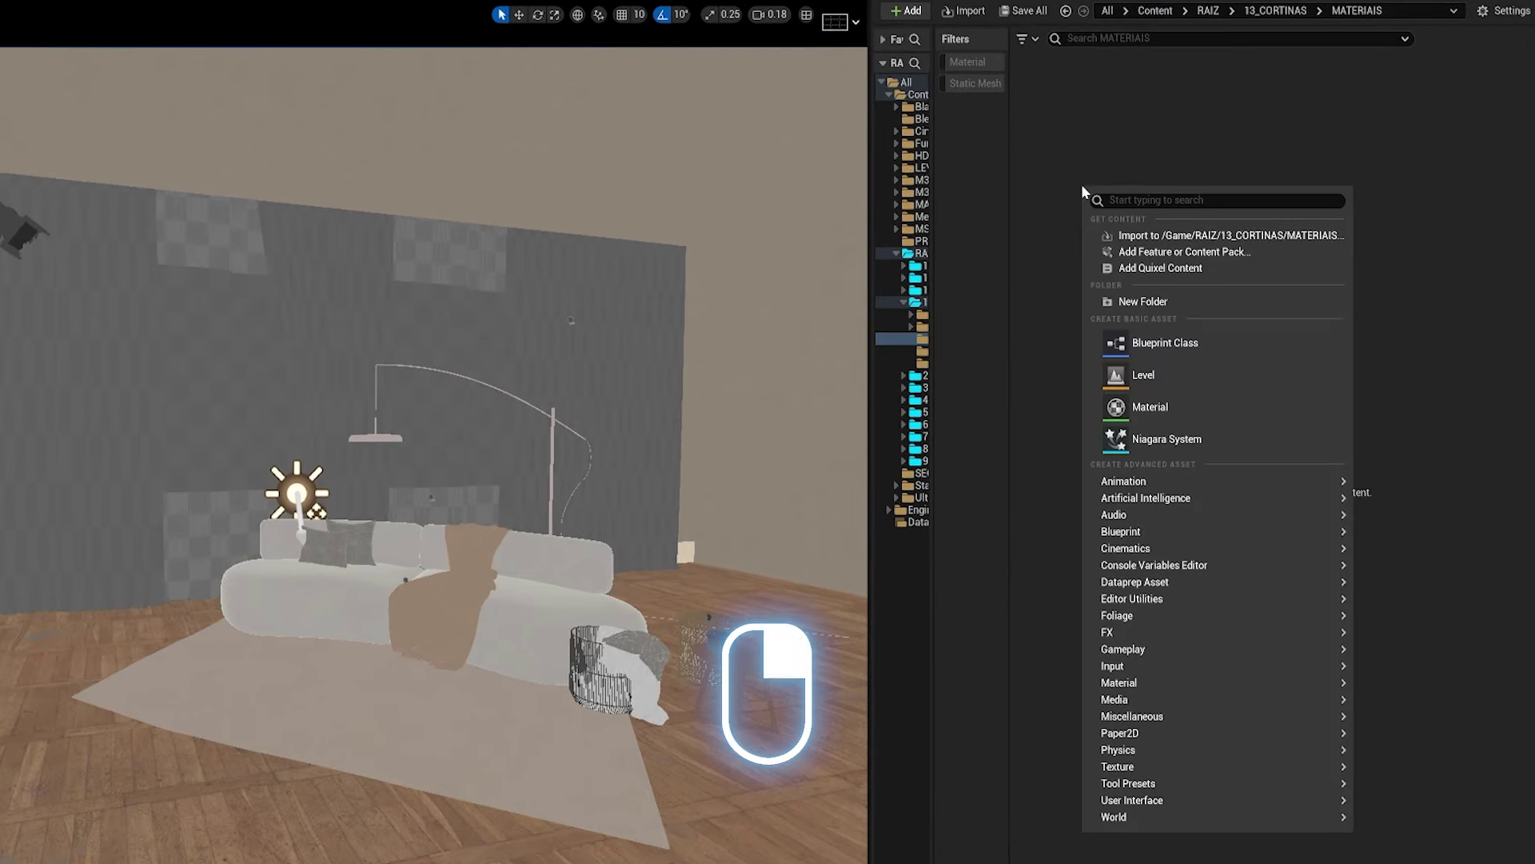
click(1164, 410)
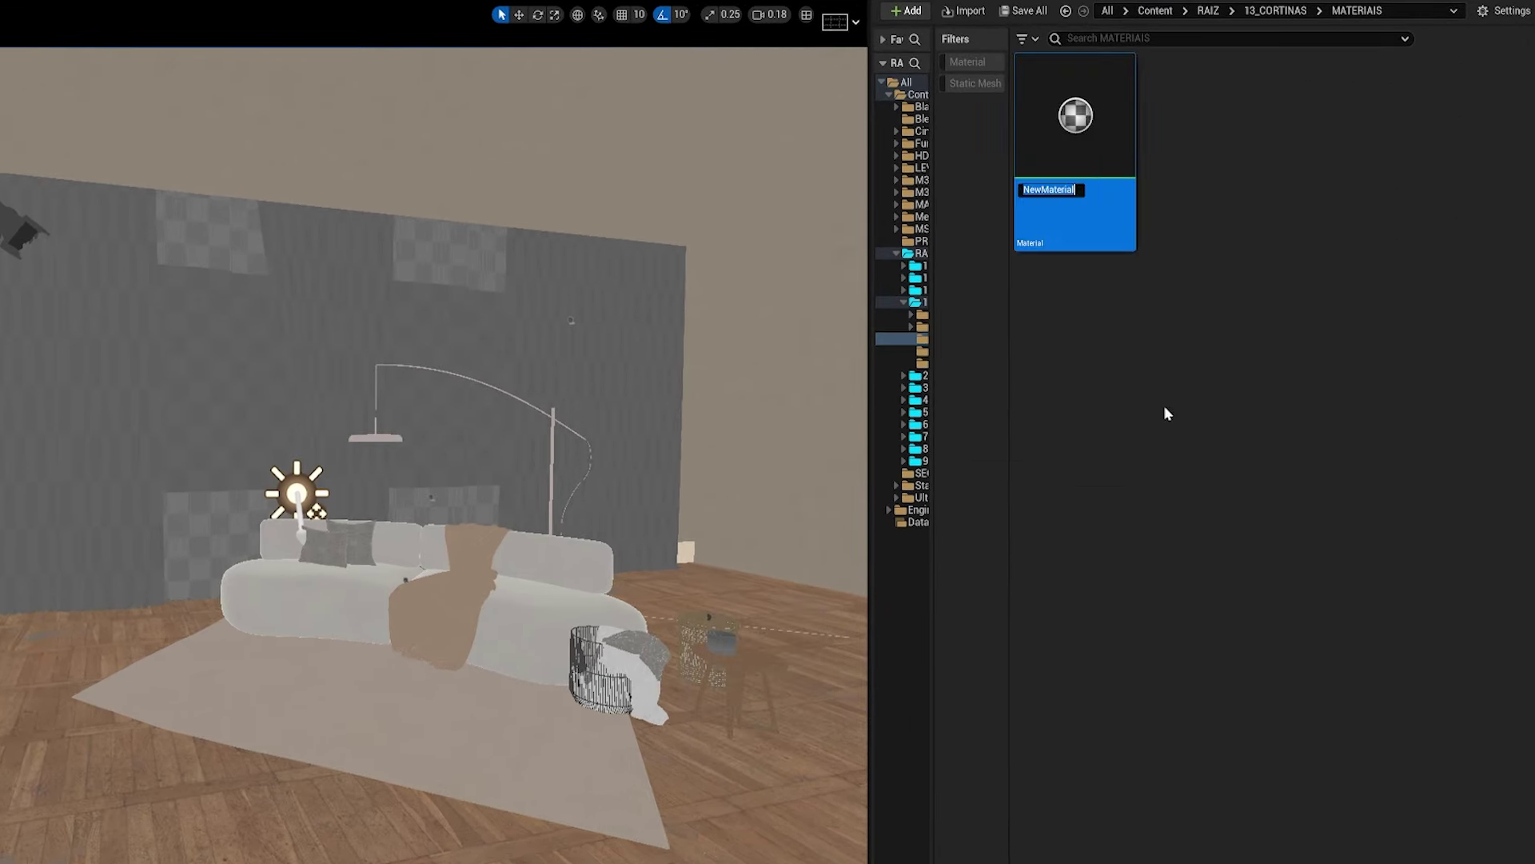
text(M_CORTINA)
key(Return)
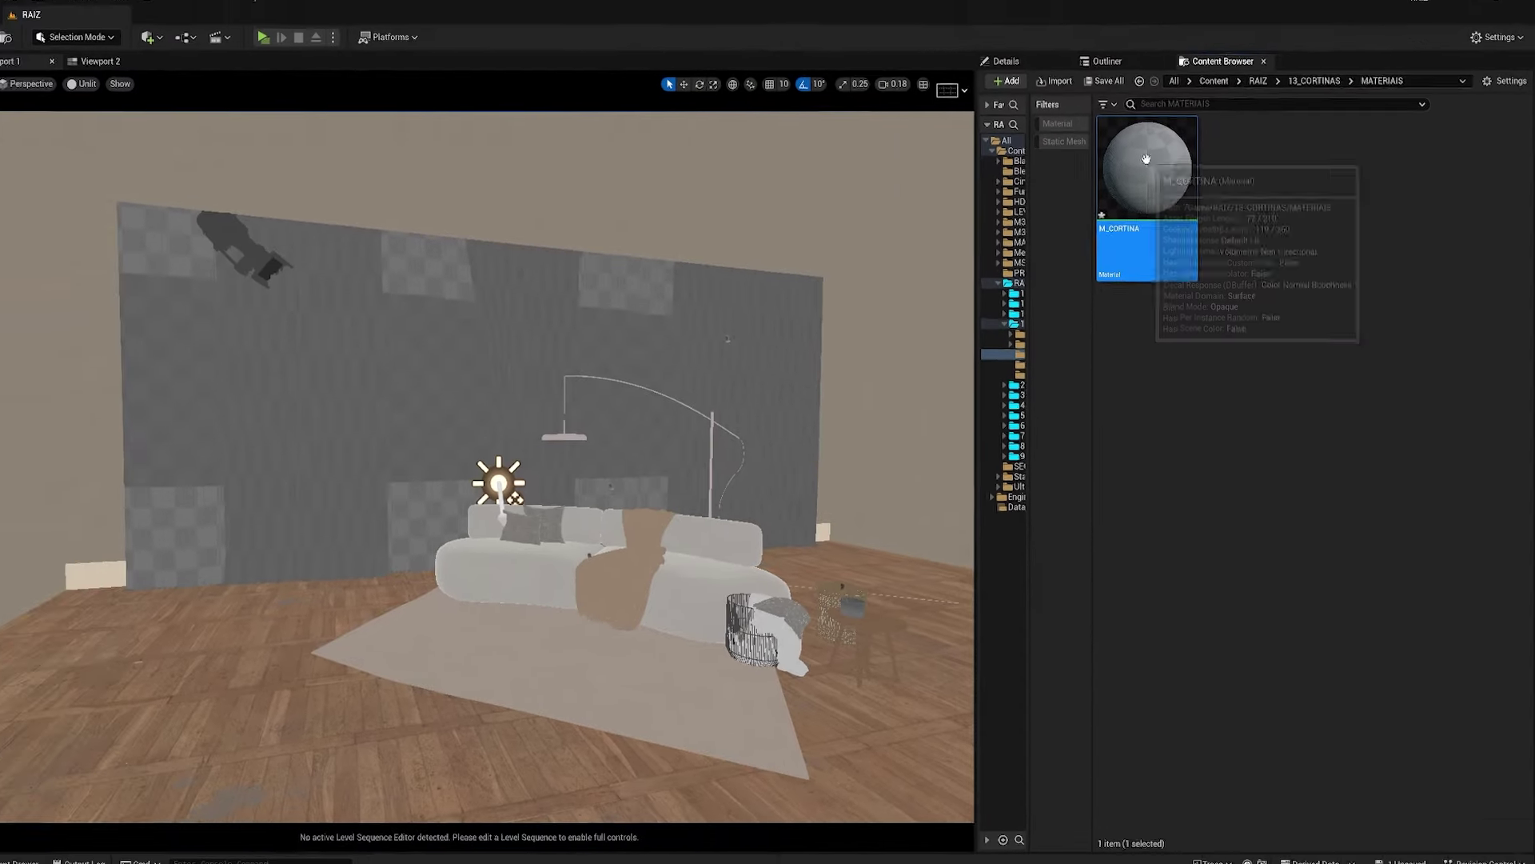
double_click(1075, 120)
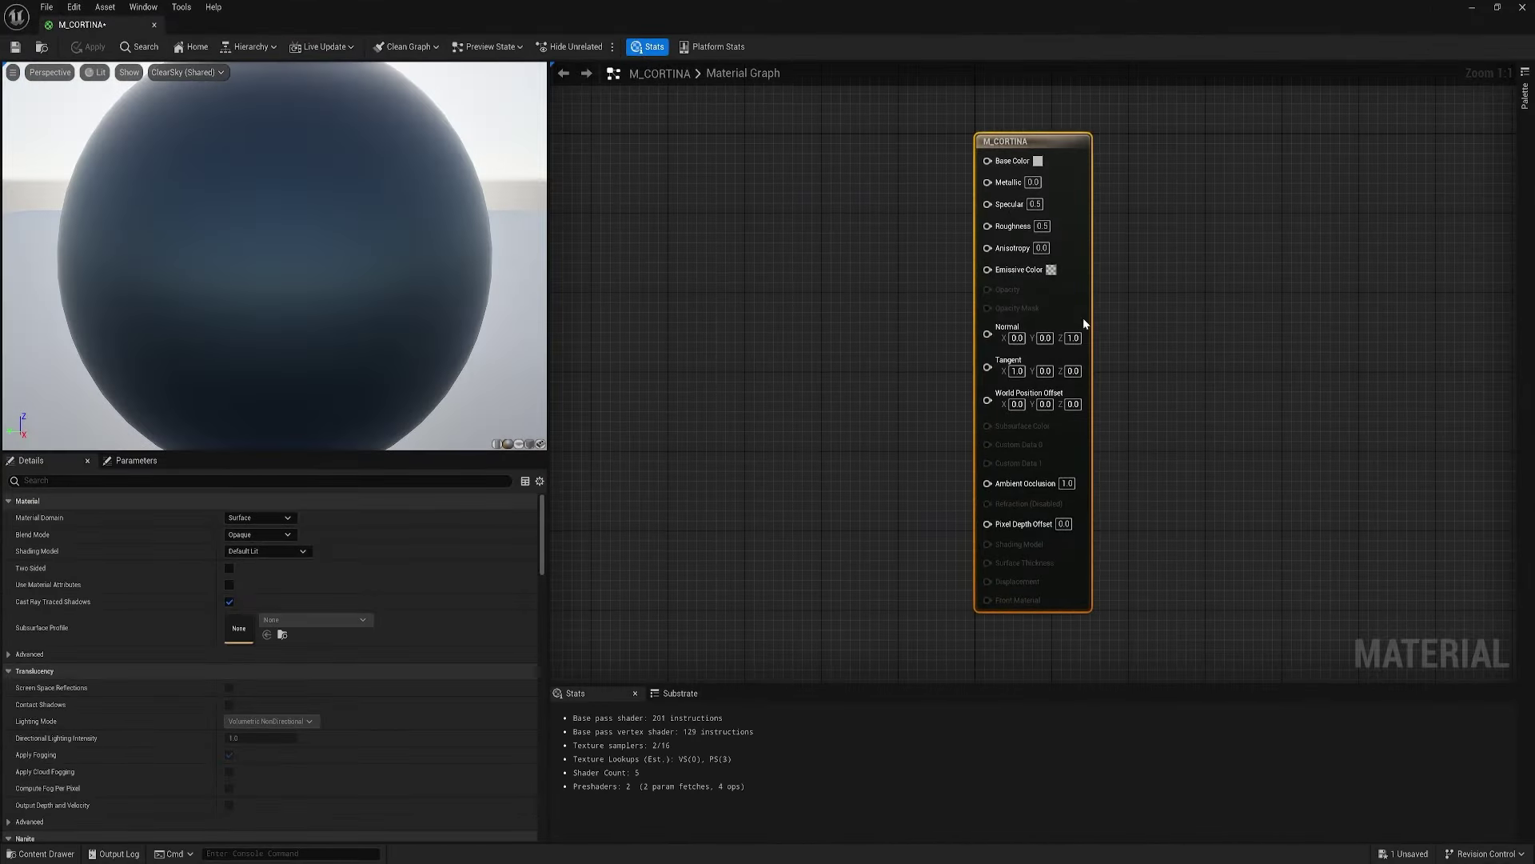
- Make M_CORTINA two-sided and set its shading model to Subsurface
click(827, 242)
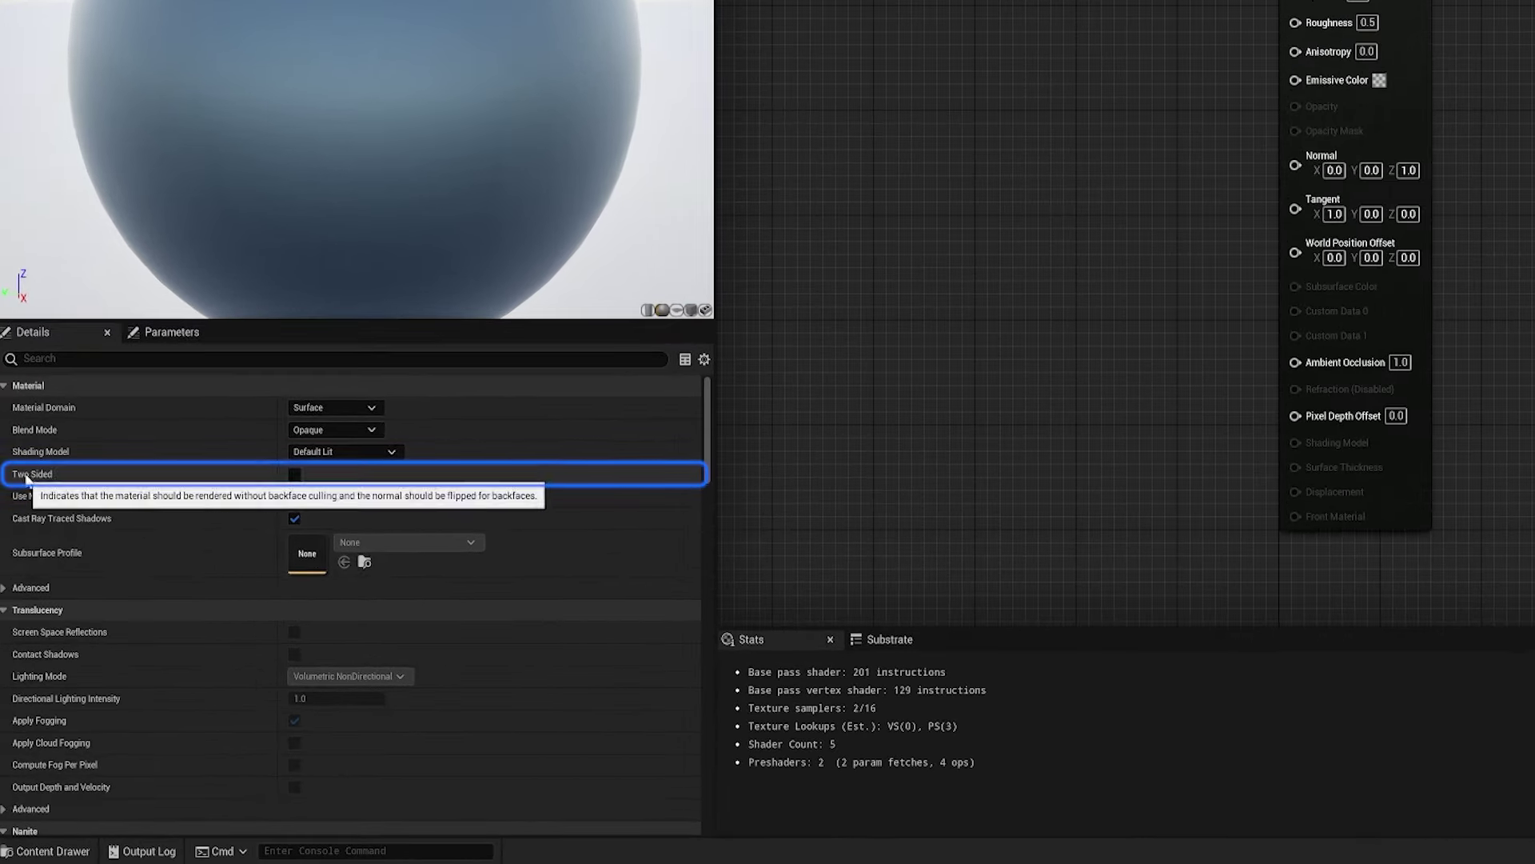
click(294, 475)
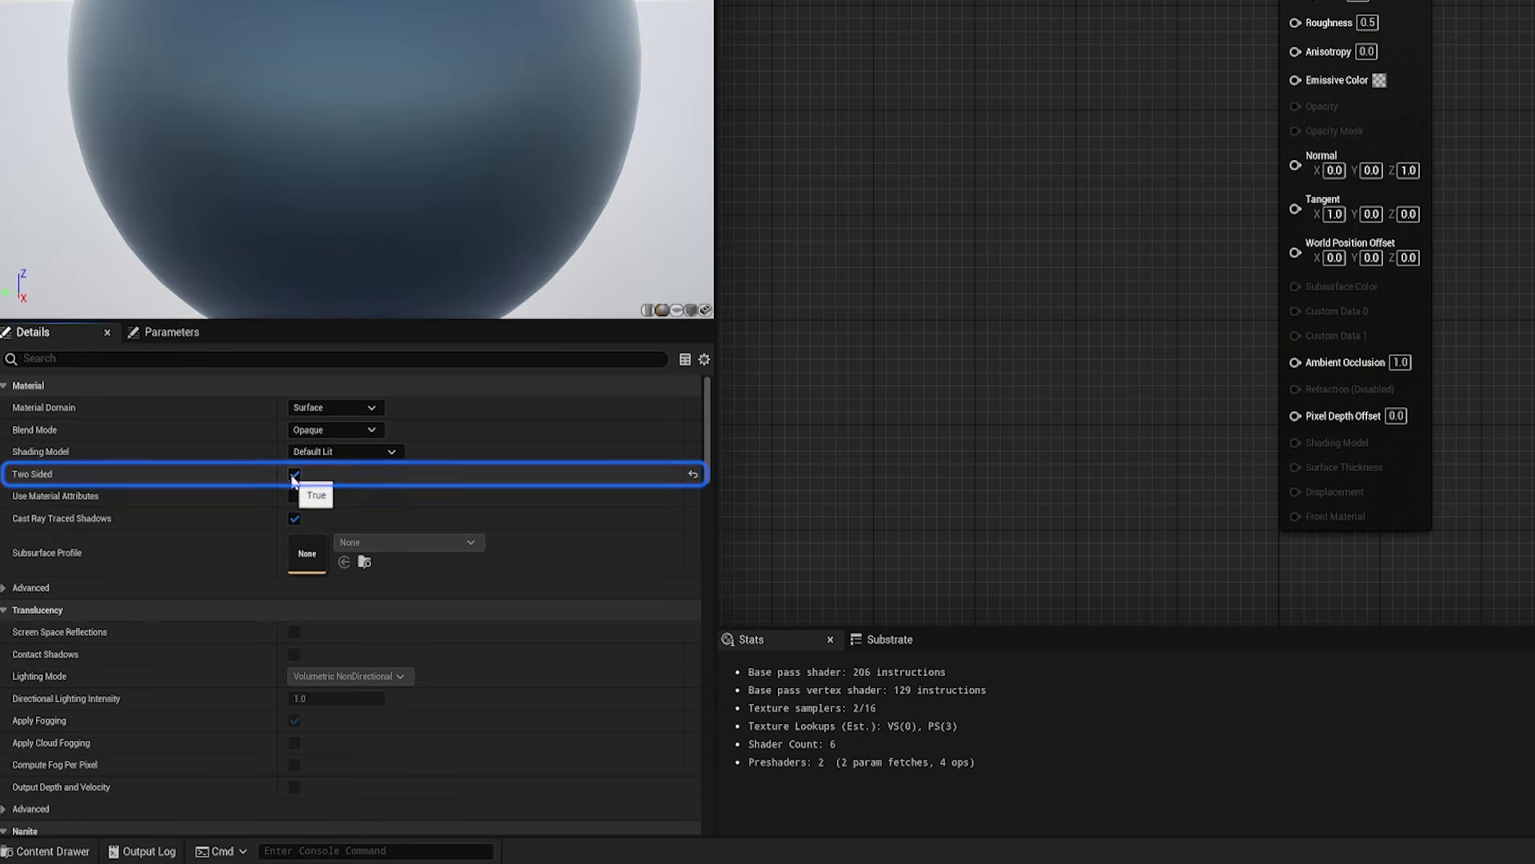
click(364, 453)
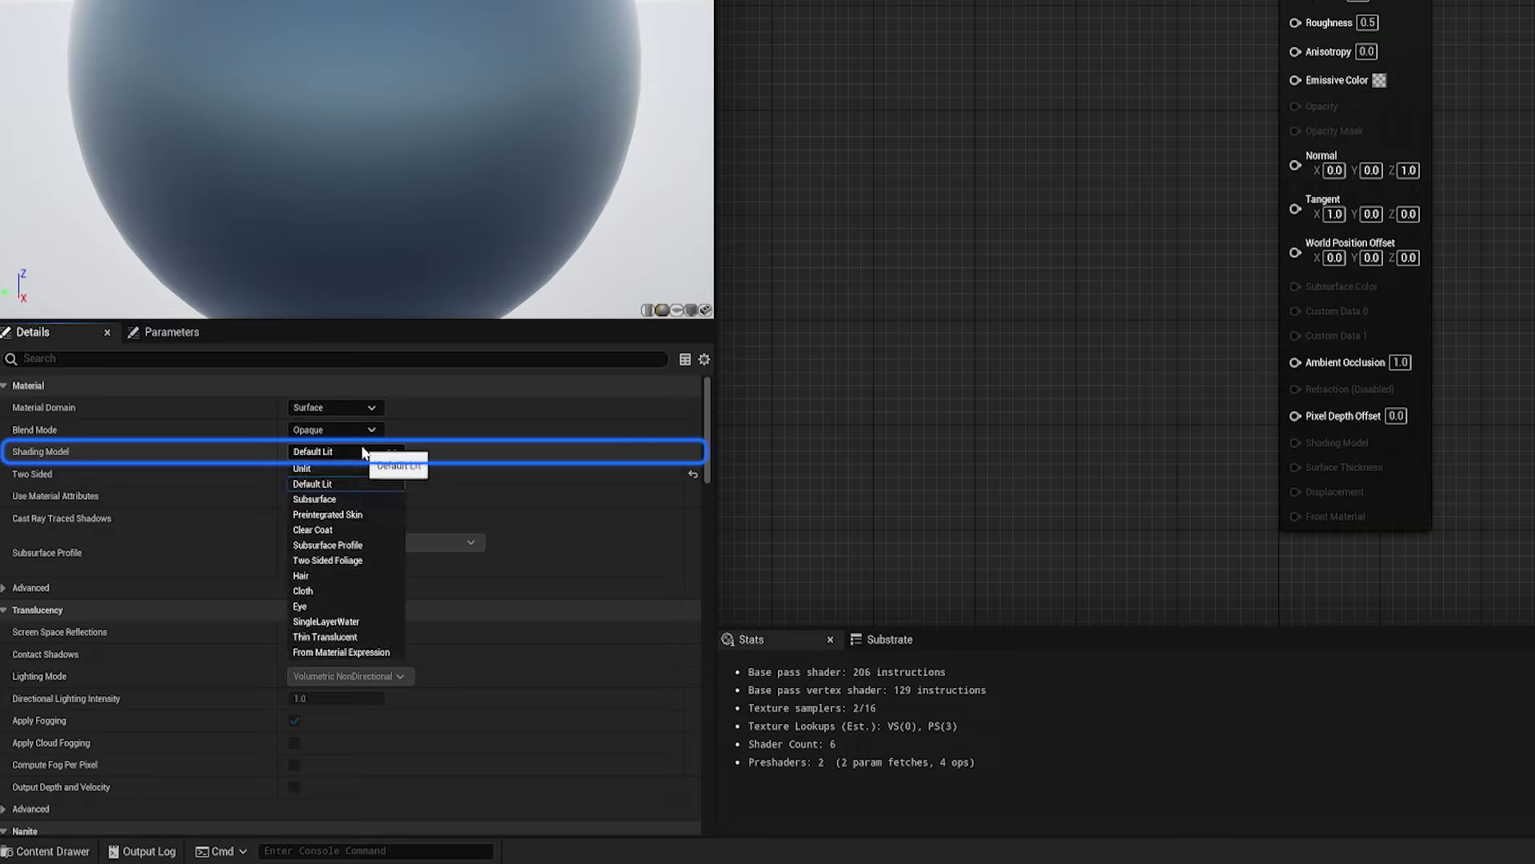
click(320, 499)
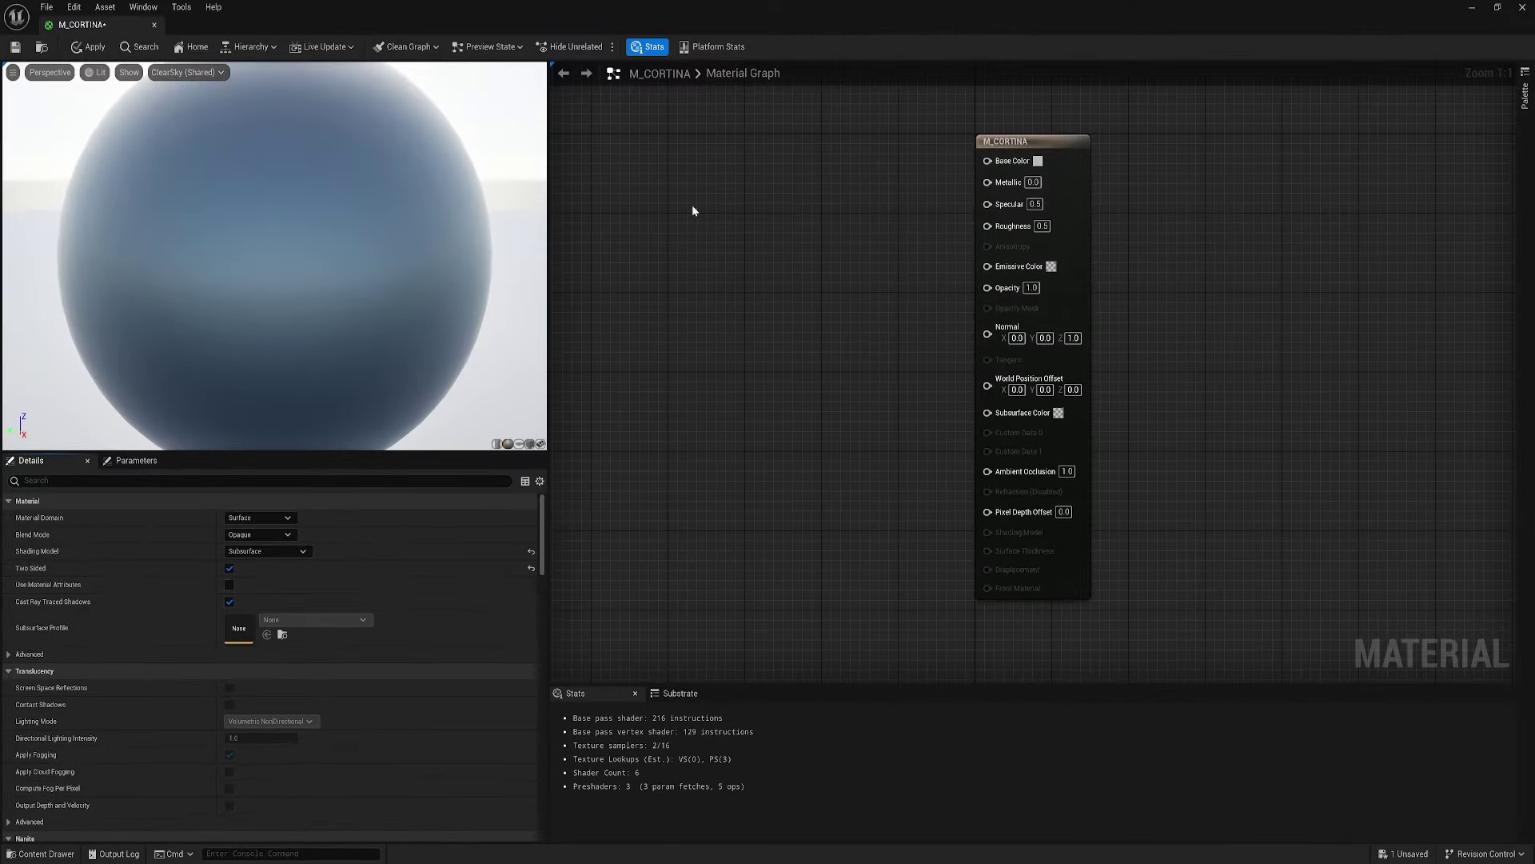
- Promote the material's Base Color input to a parameter and place its node well clear of the M_CORTINA node
right_click(988, 162)
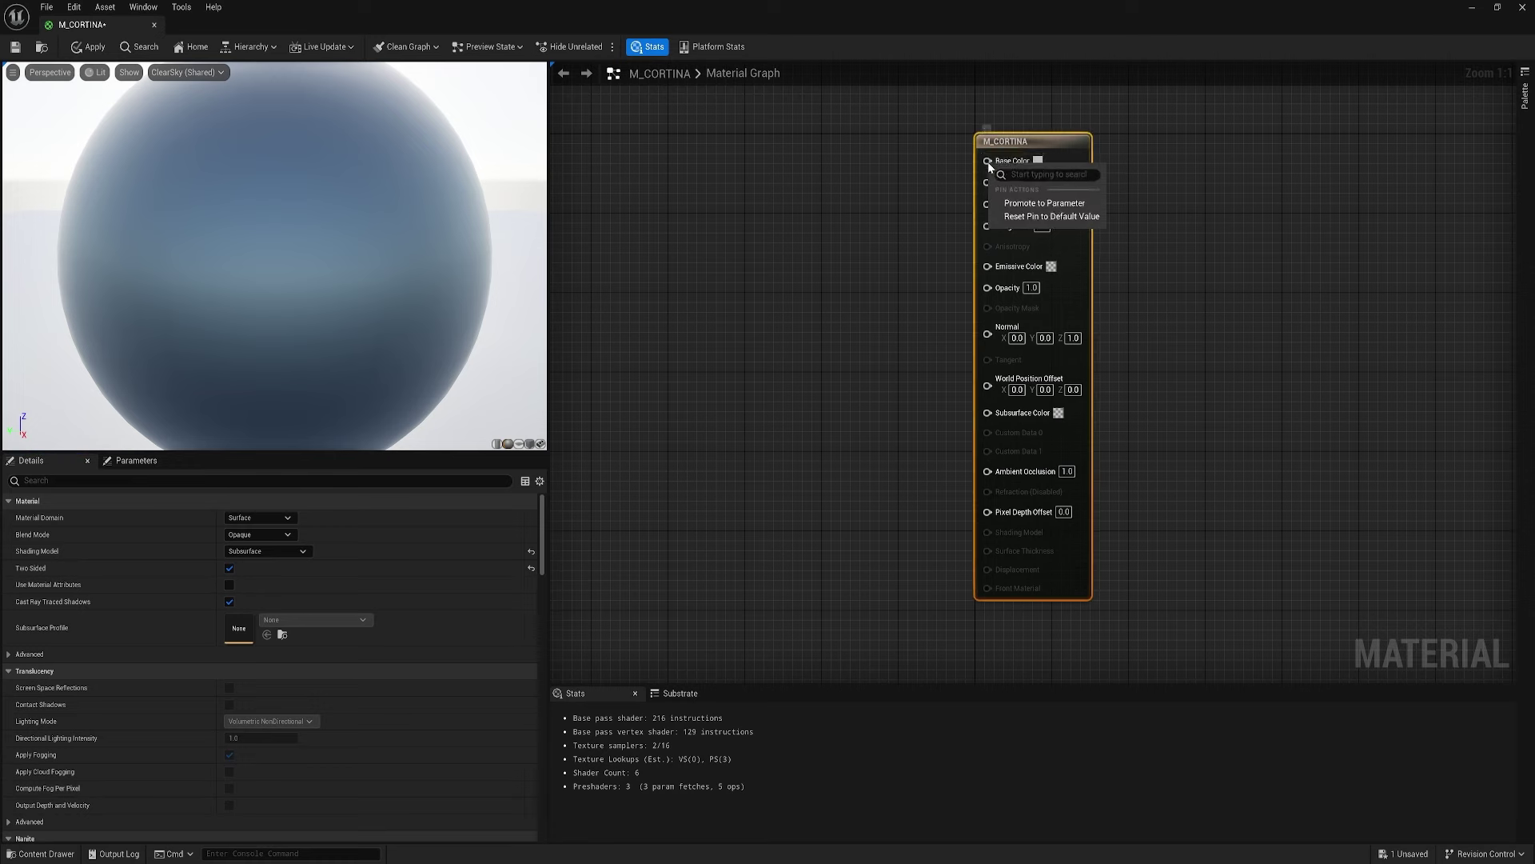
click(1026, 203)
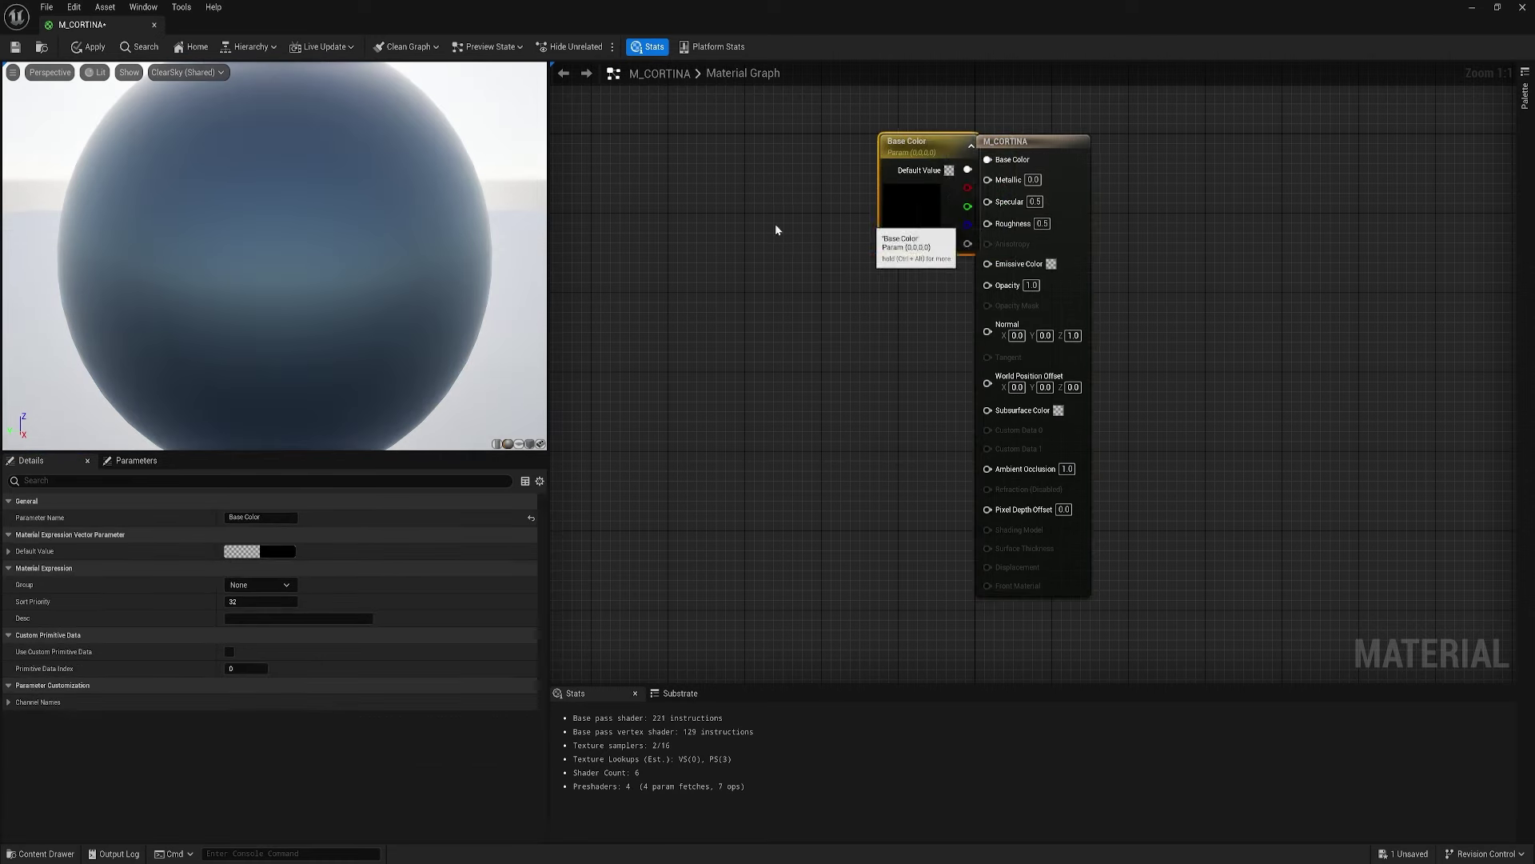
drag(752, 228, 731, 221)
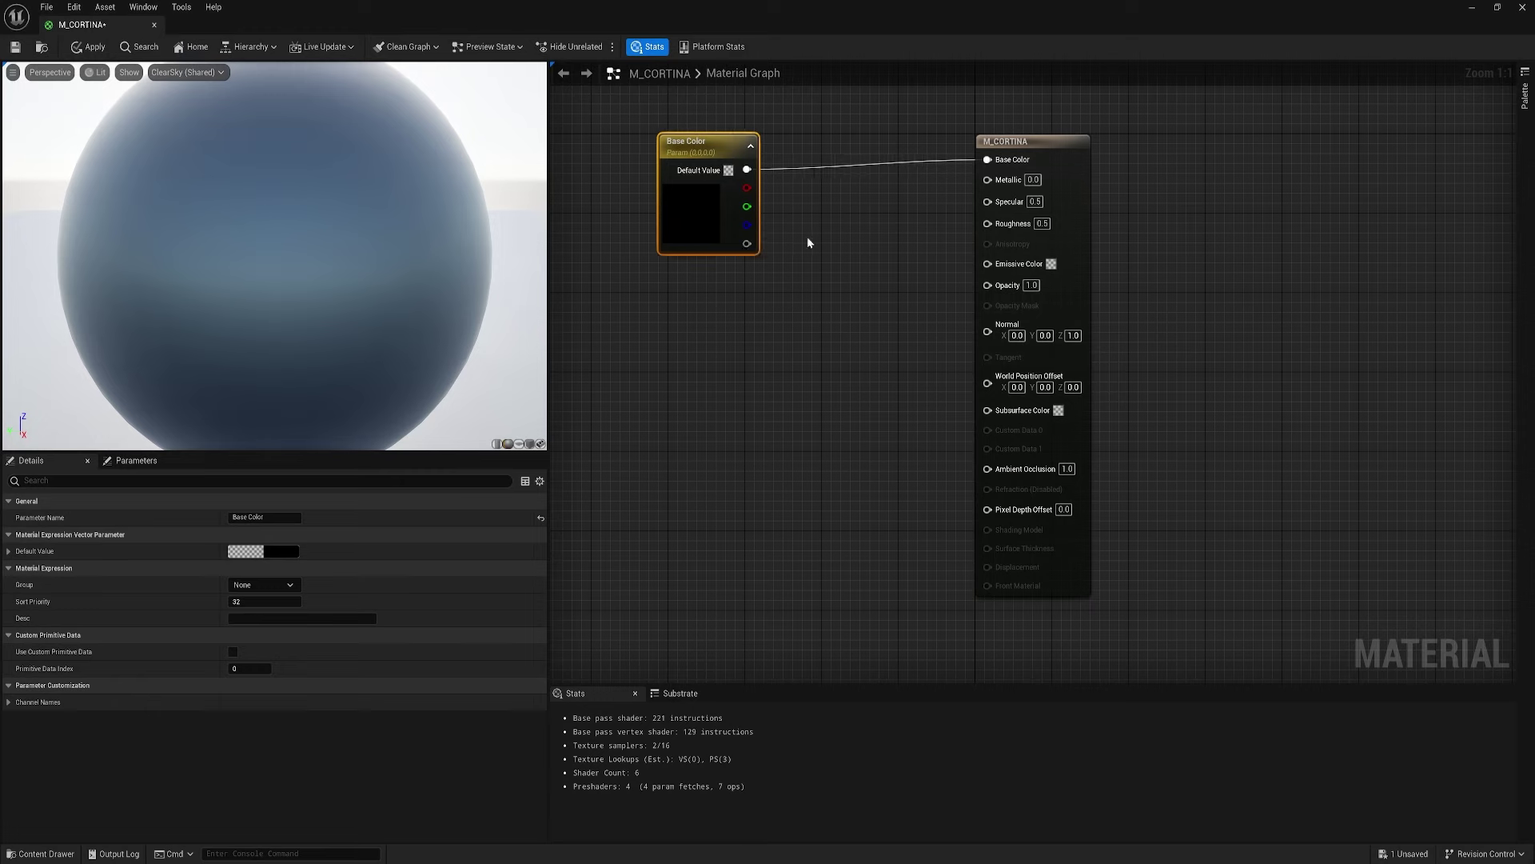
click(829, 241)
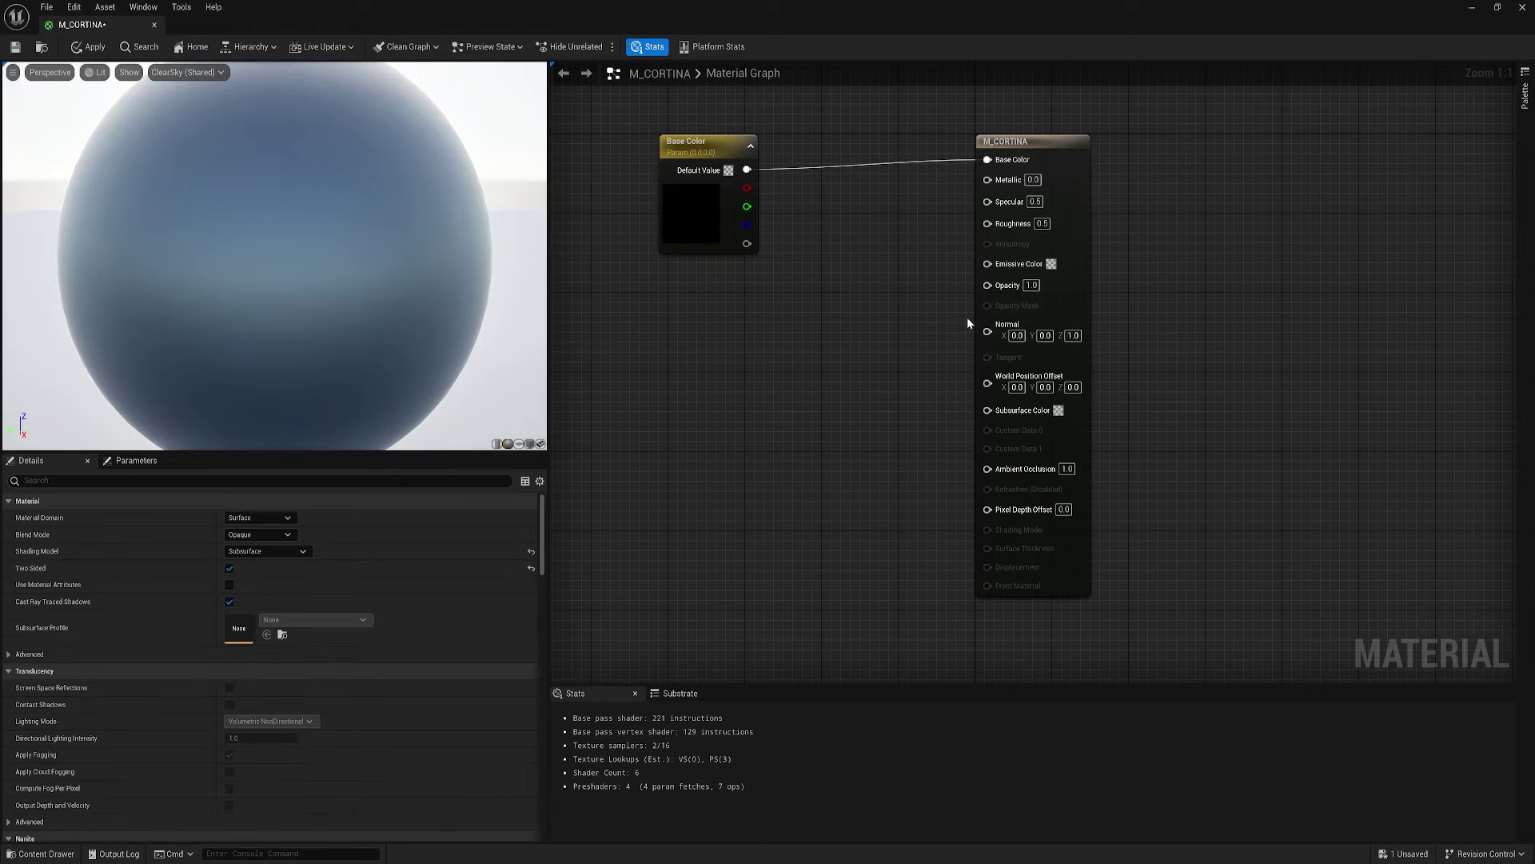
- Promote the material's Opacity input to a parameter and place its node directly below the Base Color parameter
right_click(1007, 288)
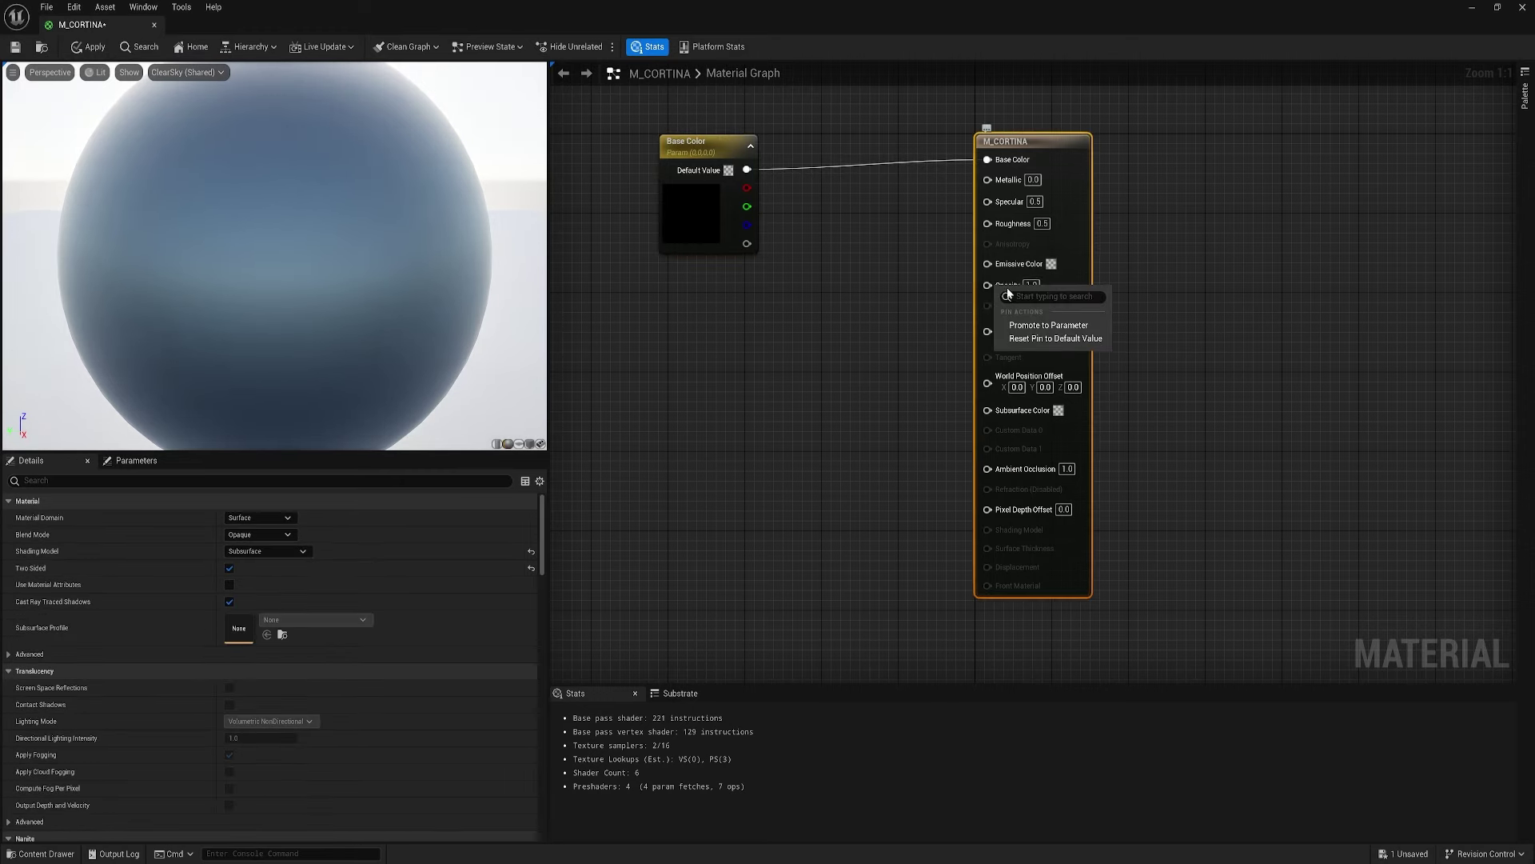
click(1048, 326)
drag(962, 153, 703, 291)
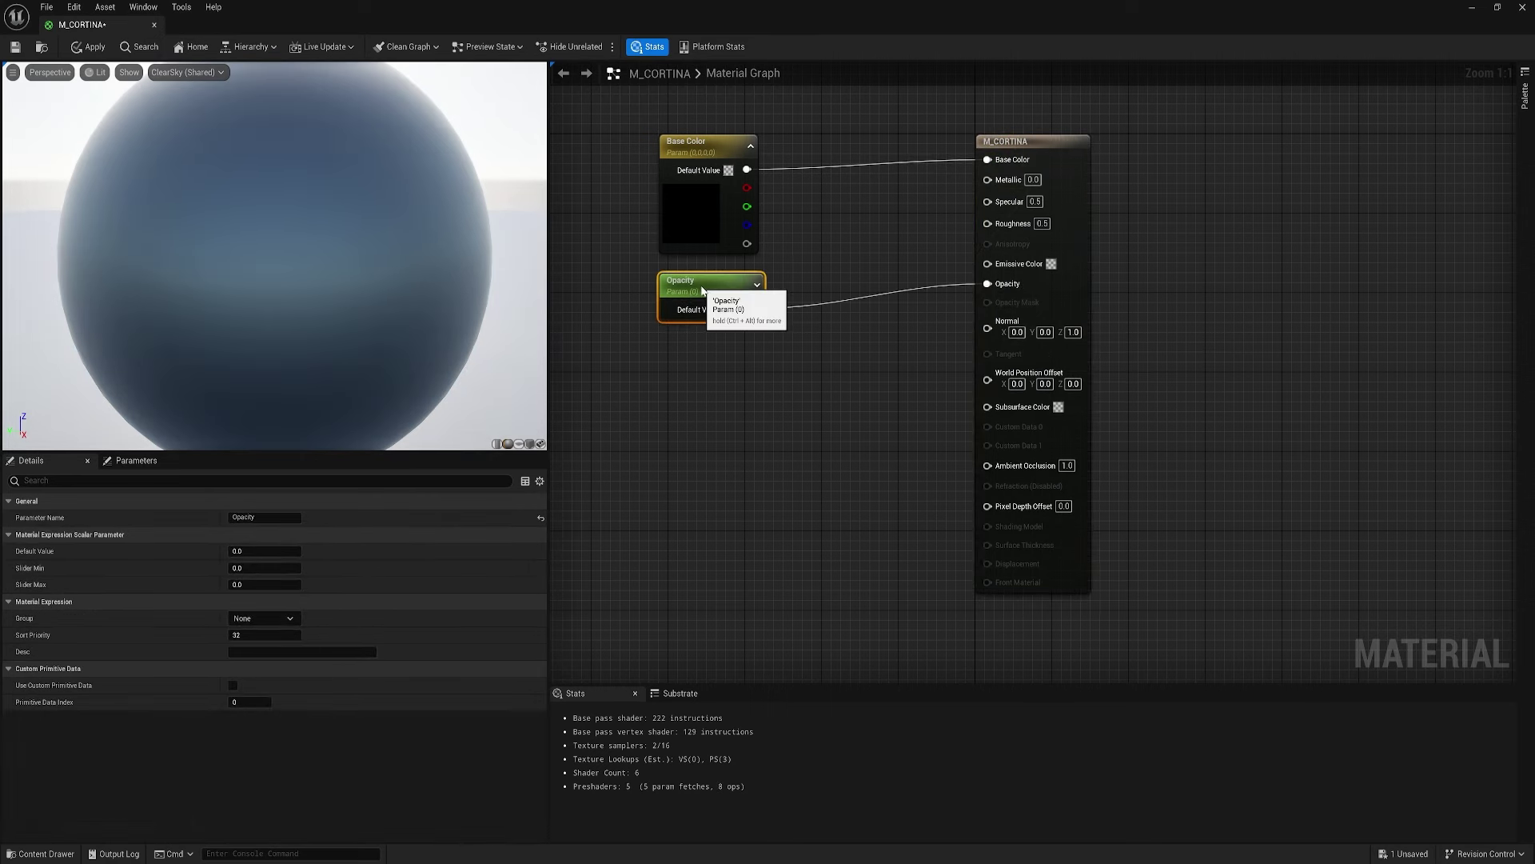
- Try the Opacity parameter's default value at 0 and at 1
text(0)
key(Return)
click(782, 358)
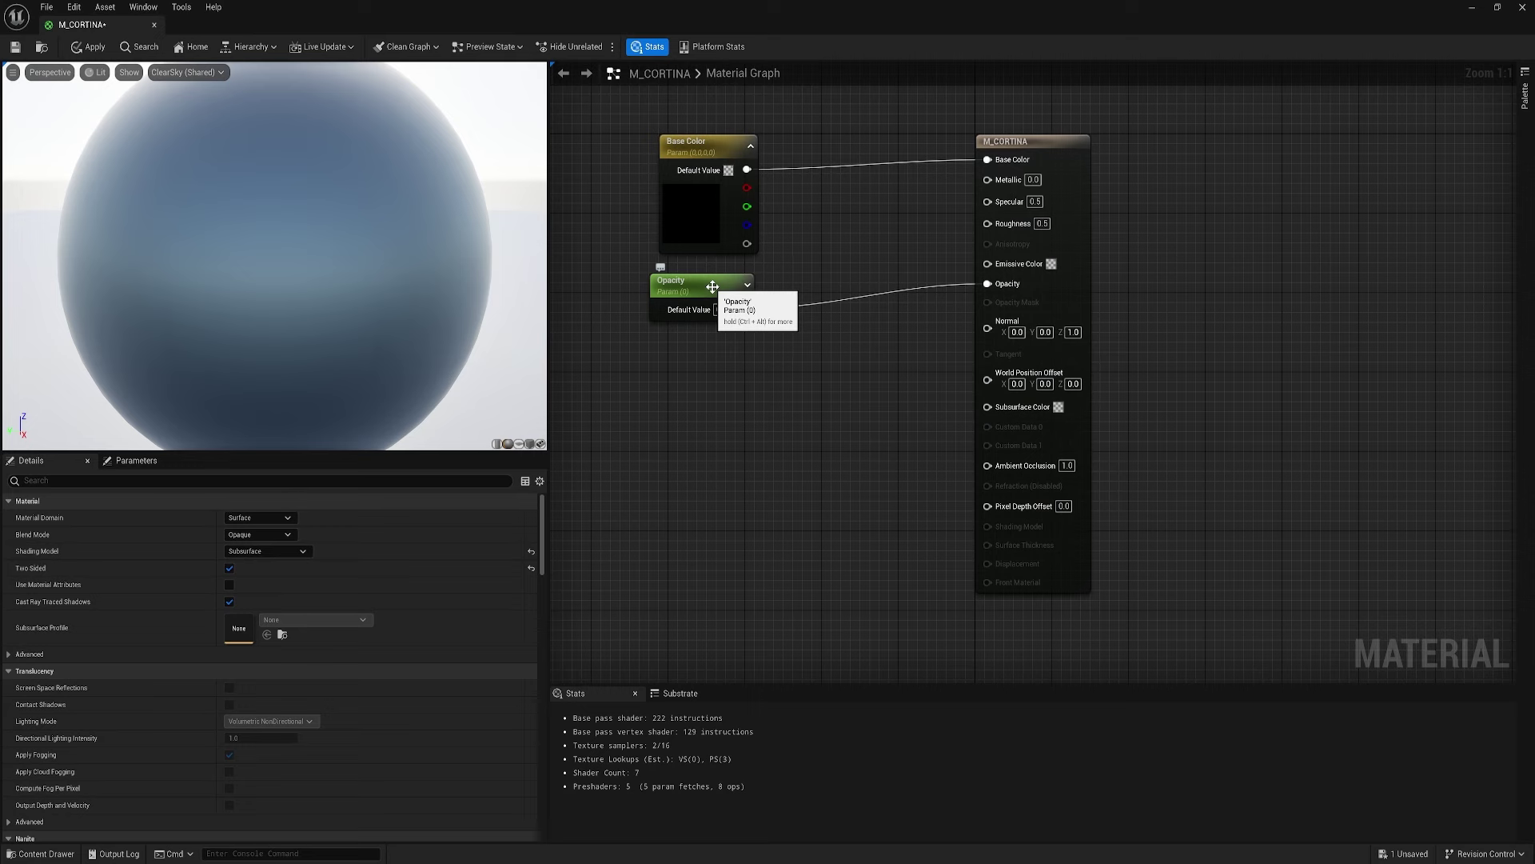
click(721, 310)
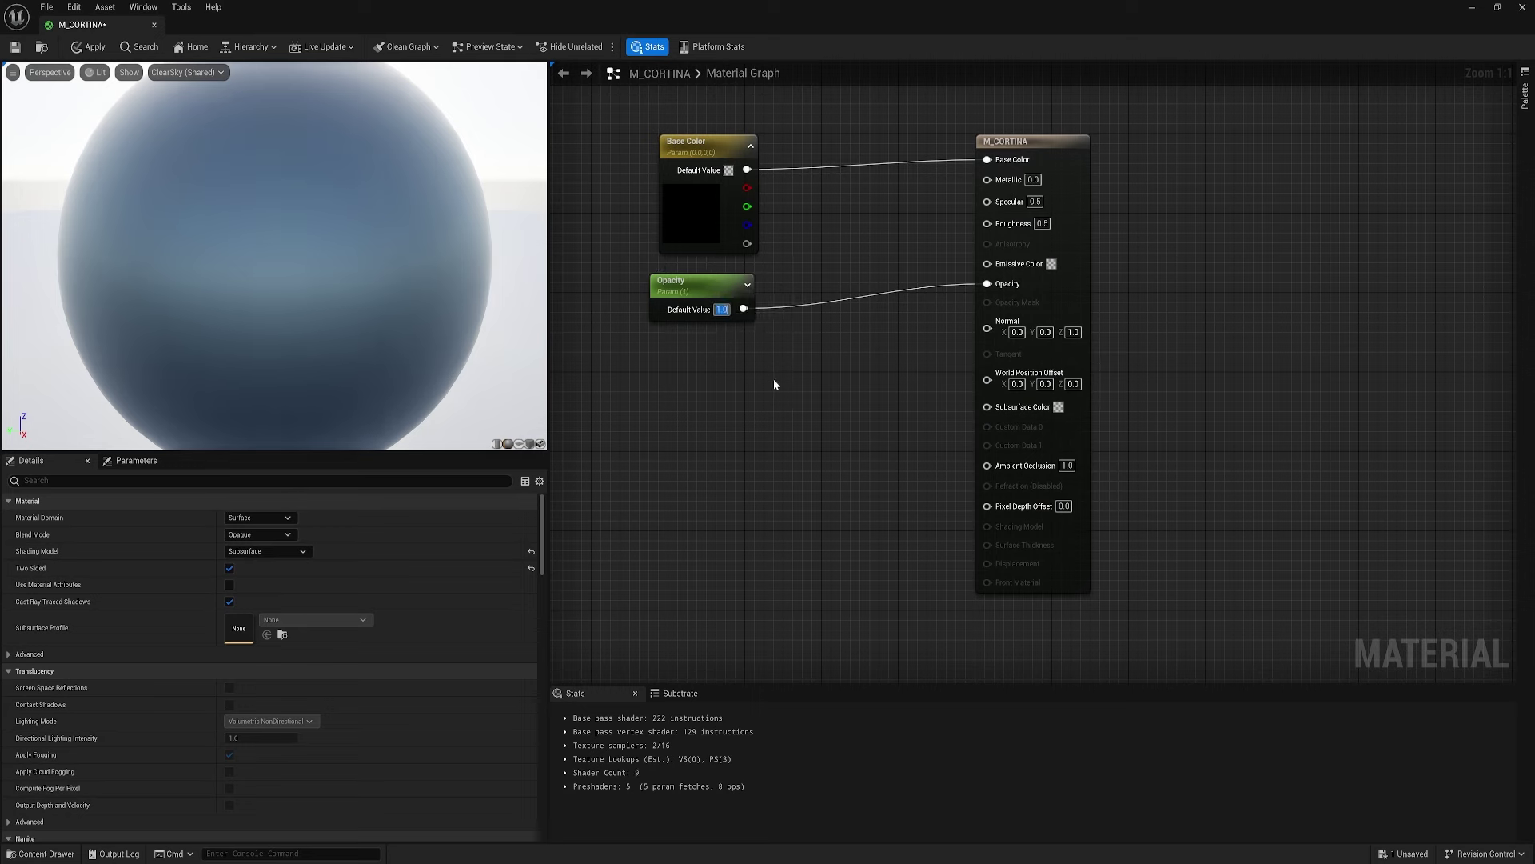
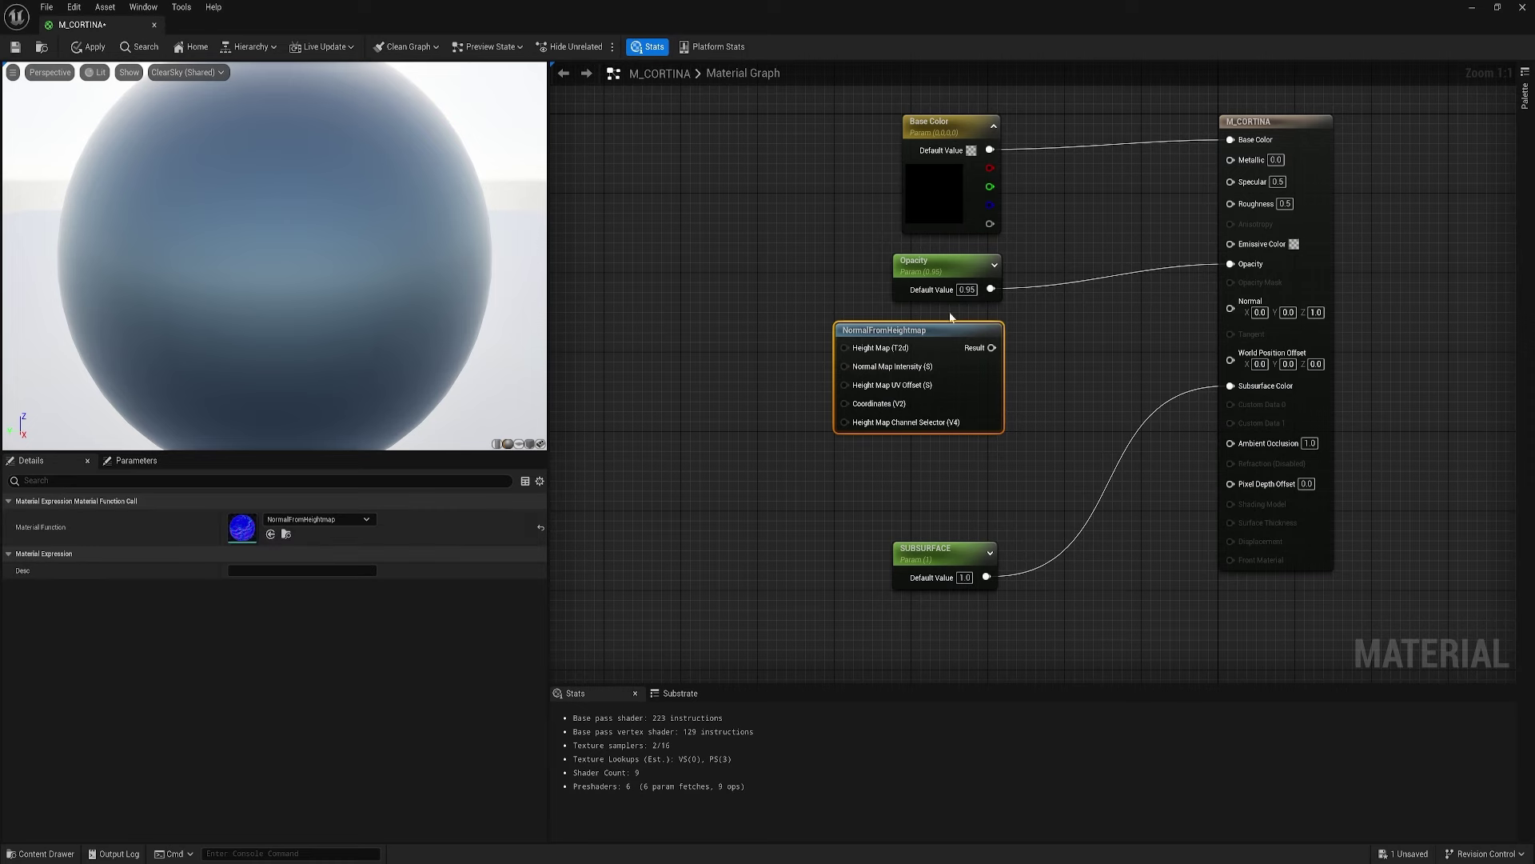
- Connect the NormalFromHeightmap result to the material's Normal input and check the relief on the preview sphere
drag(992, 347, 1231, 310)
right_drag(745, 290, 1031, 307)
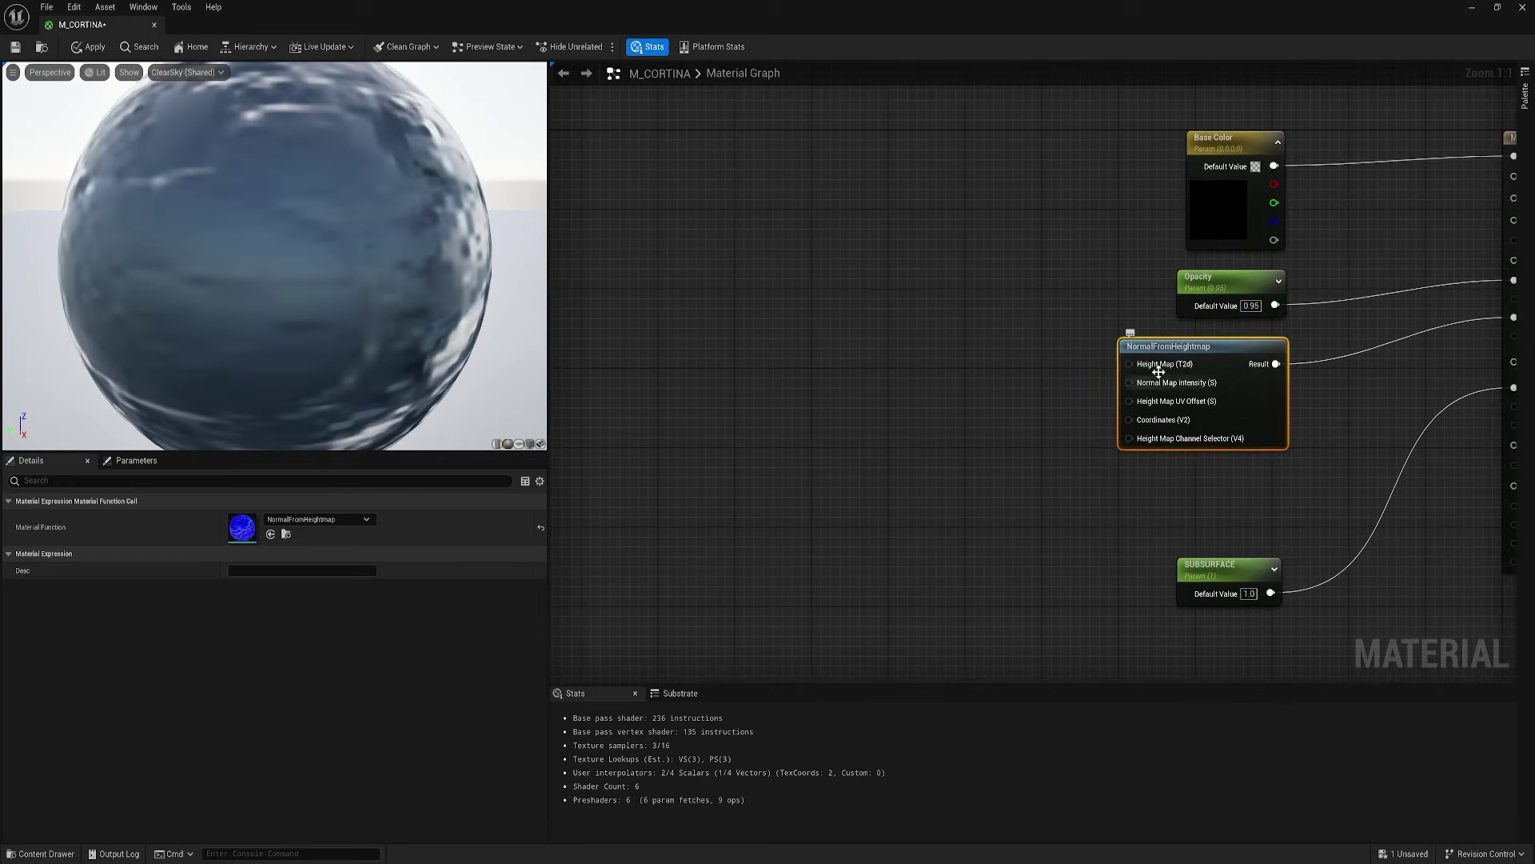
mouse_move(274, 256)
mouse_down()
mouse_move(320, 332)
mouse_move(268, 256)
mouse_up()
- Promote the Height Map (T2d) input of NormalFromHeightmap to a texture parameter and place its node beside the function
right_click(1145, 365)
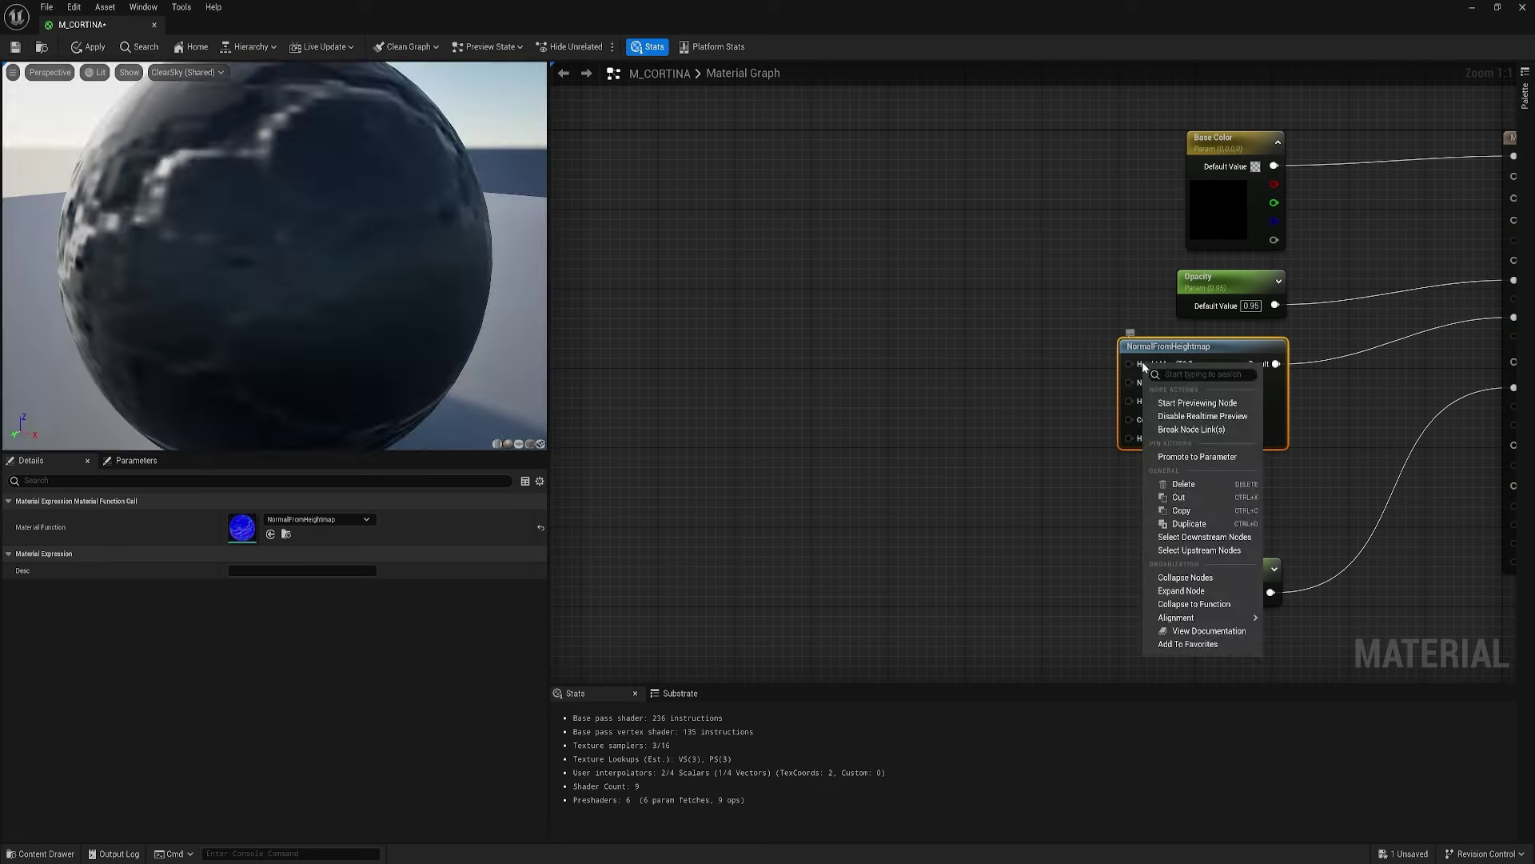
click(1197, 456)
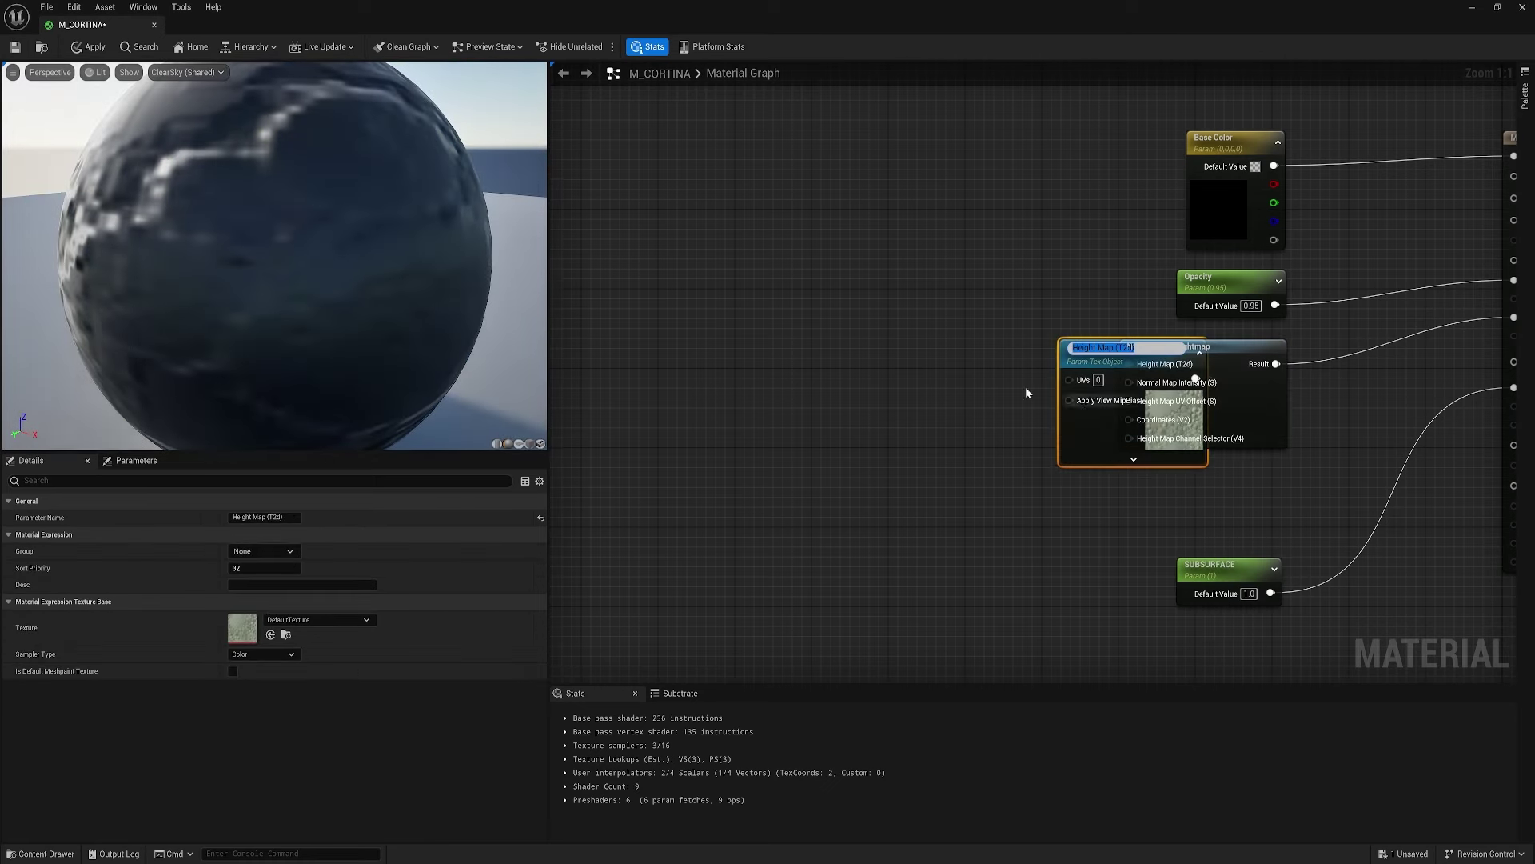
drag(1072, 439, 872, 430)
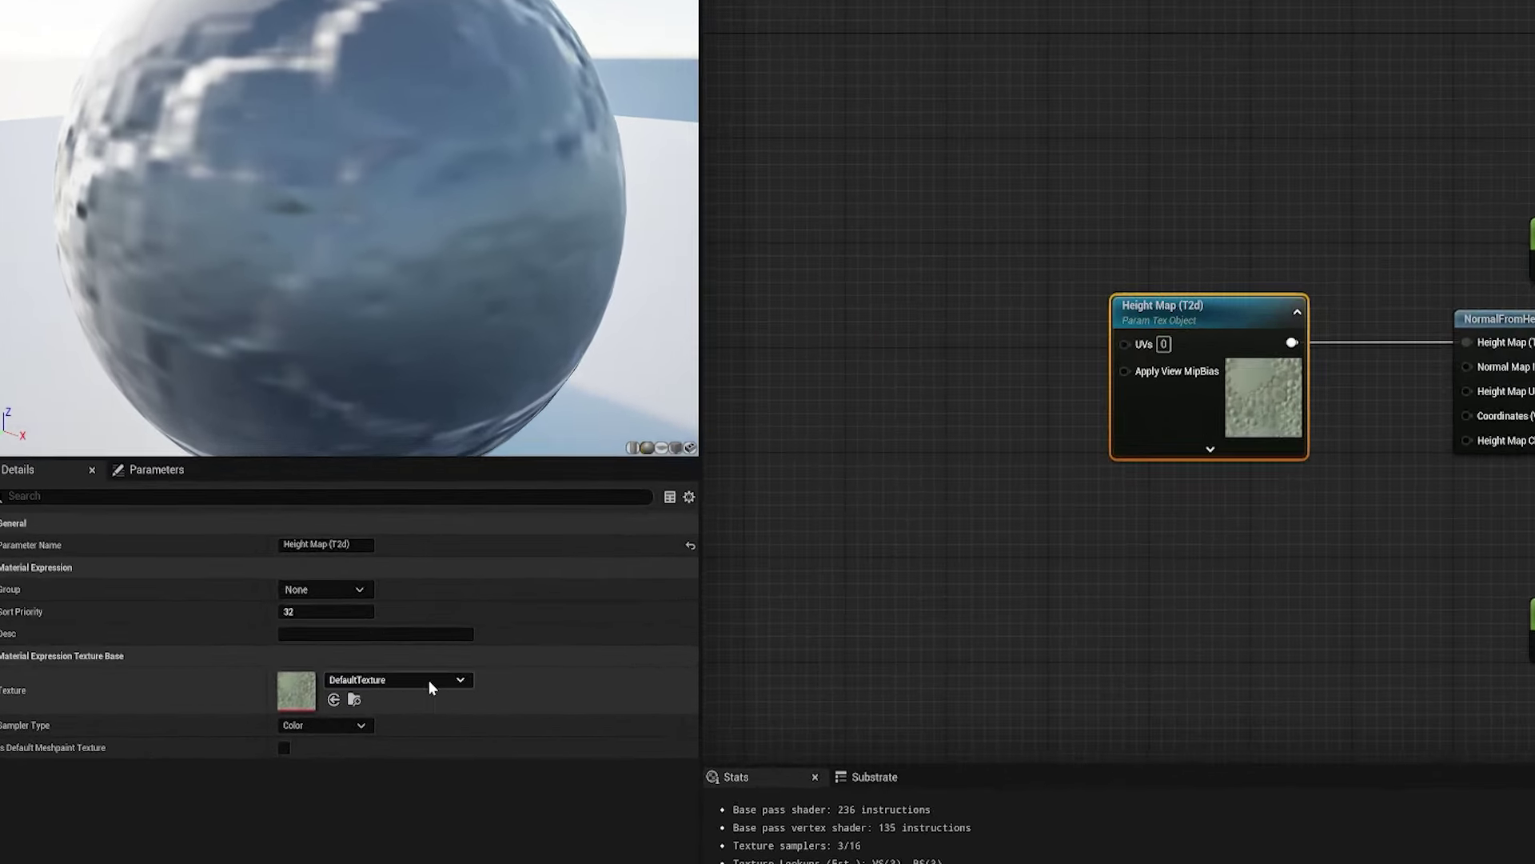
- Assign the T_Perlin_Noise_M texture to the Height Map parameter and move its node higher in the graph
click(342, 620)
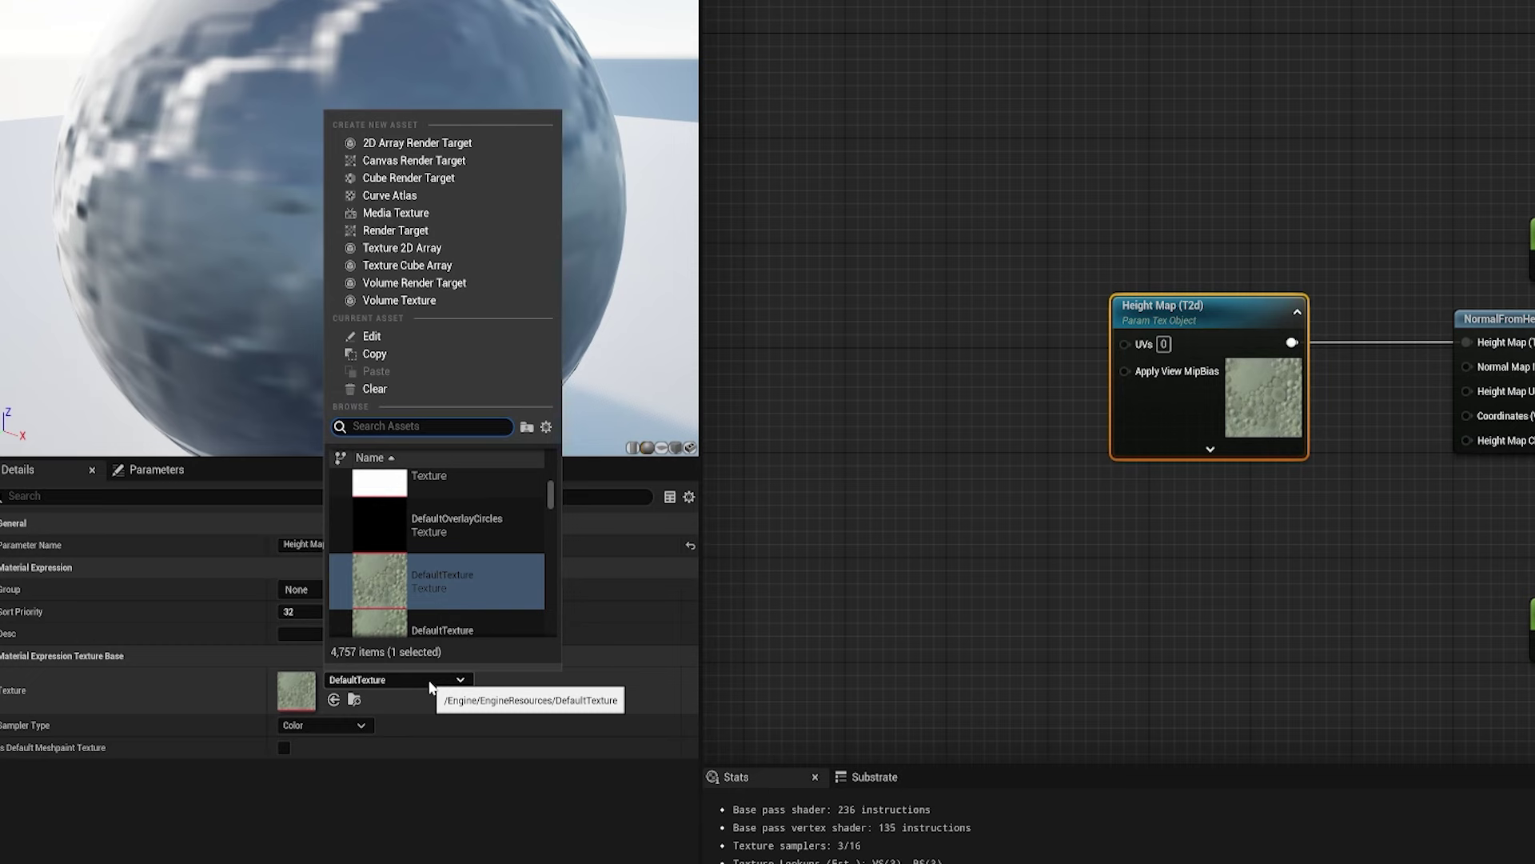
text(PERLIN_)
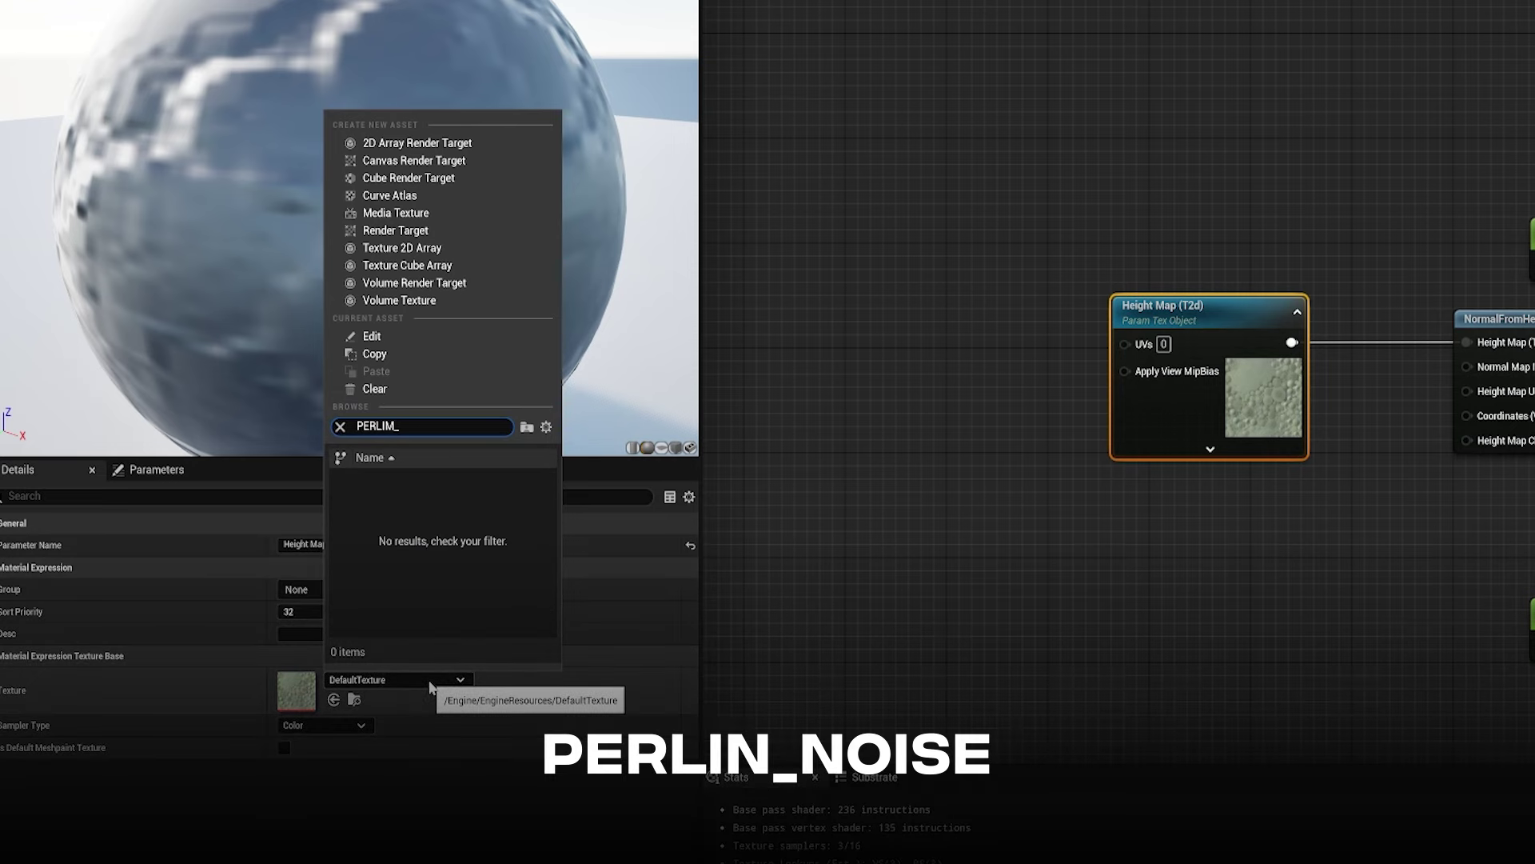
text(NOISE)
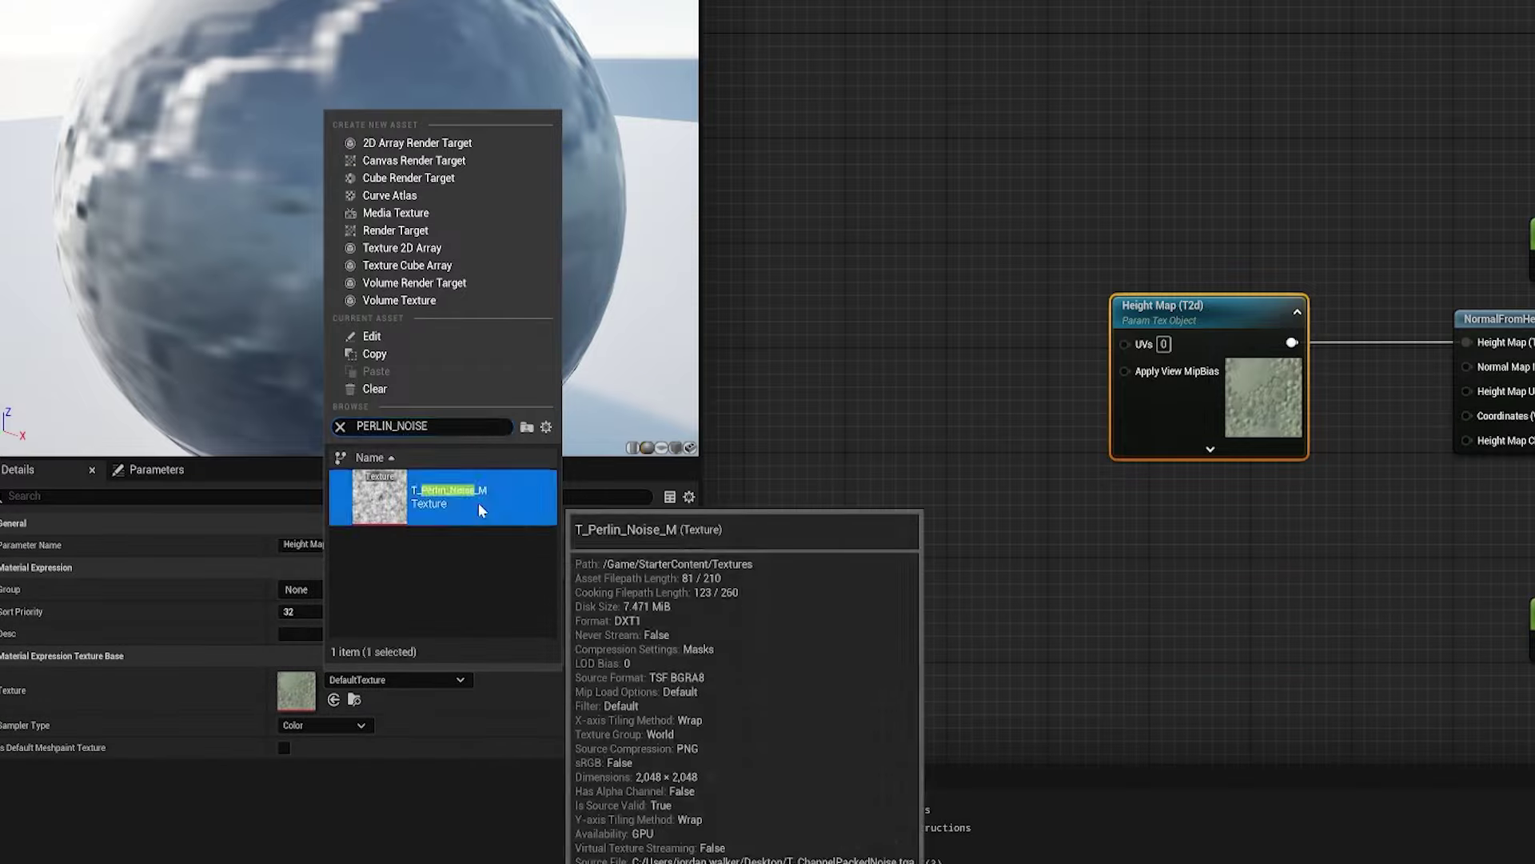
click(478, 502)
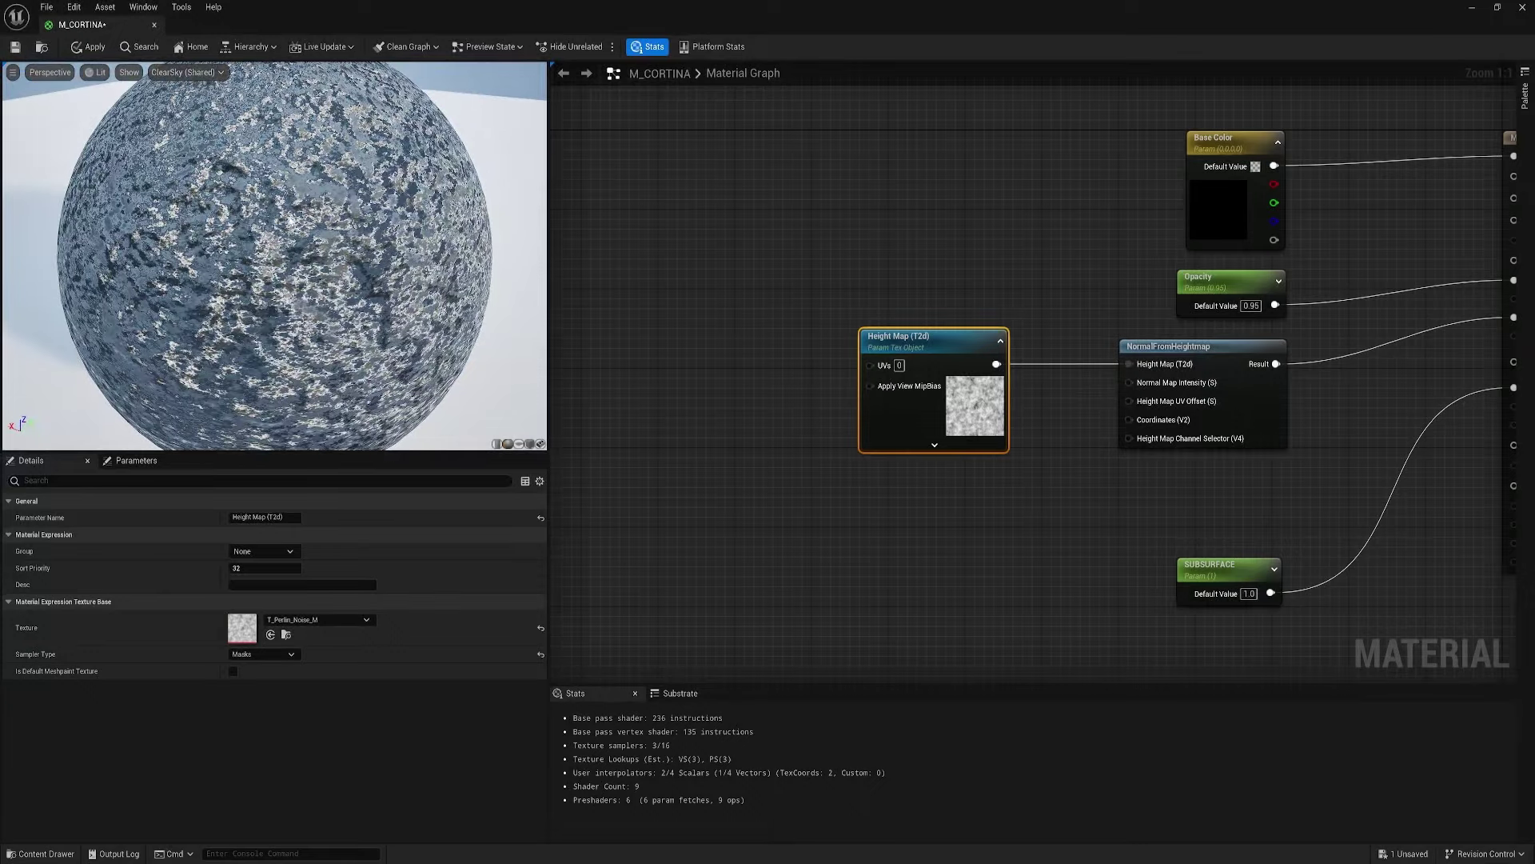
drag(993, 424, 965, 324)
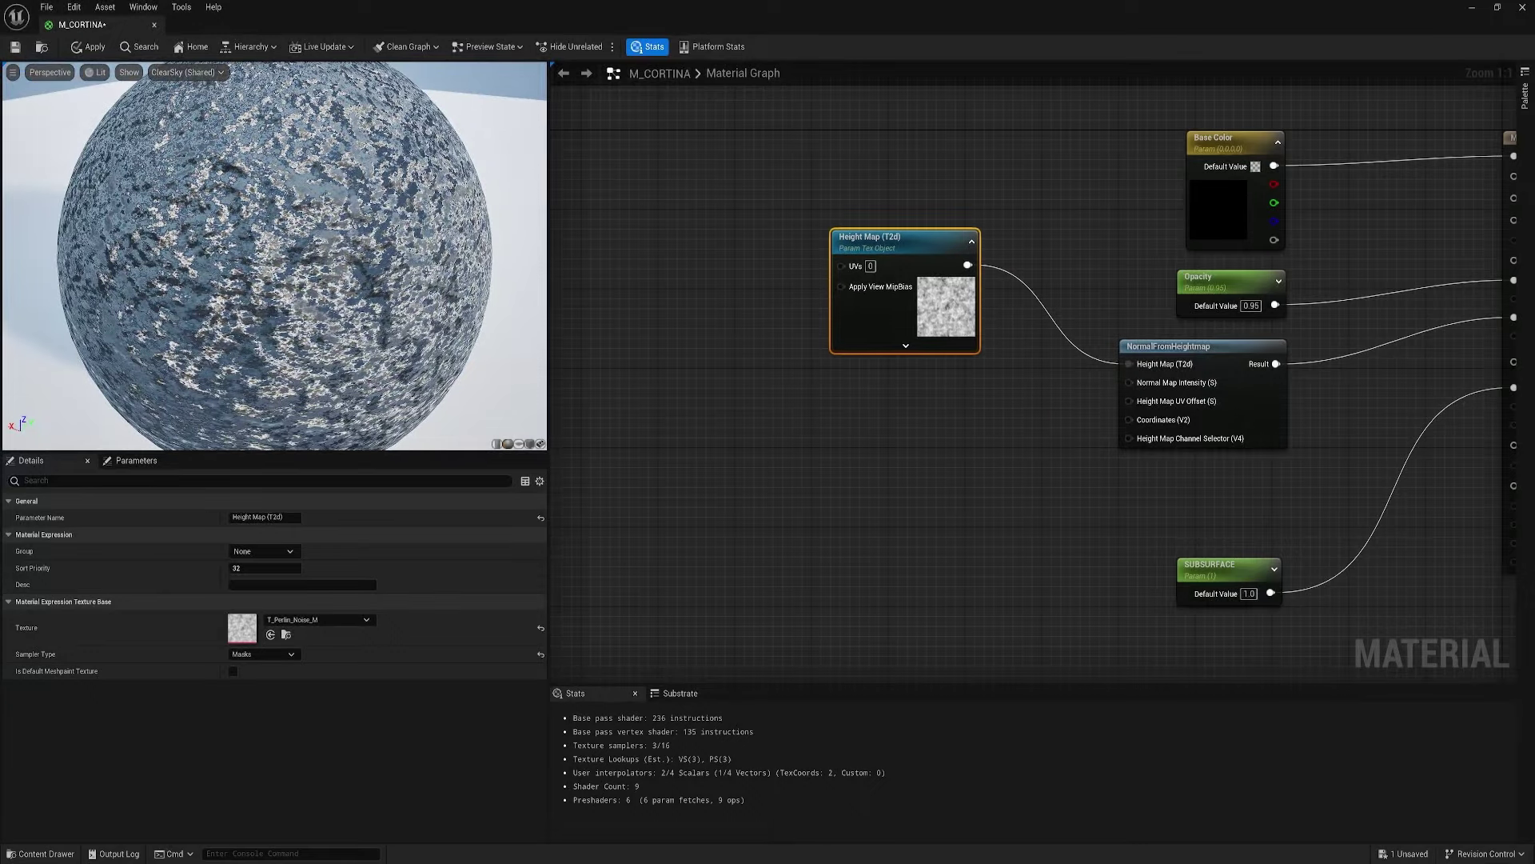
drag(273, 255, 274, 232)
- Add a TextureCoordinate node to the graph and place it below the Height Map parameter
right_drag(991, 456, 902, 377)
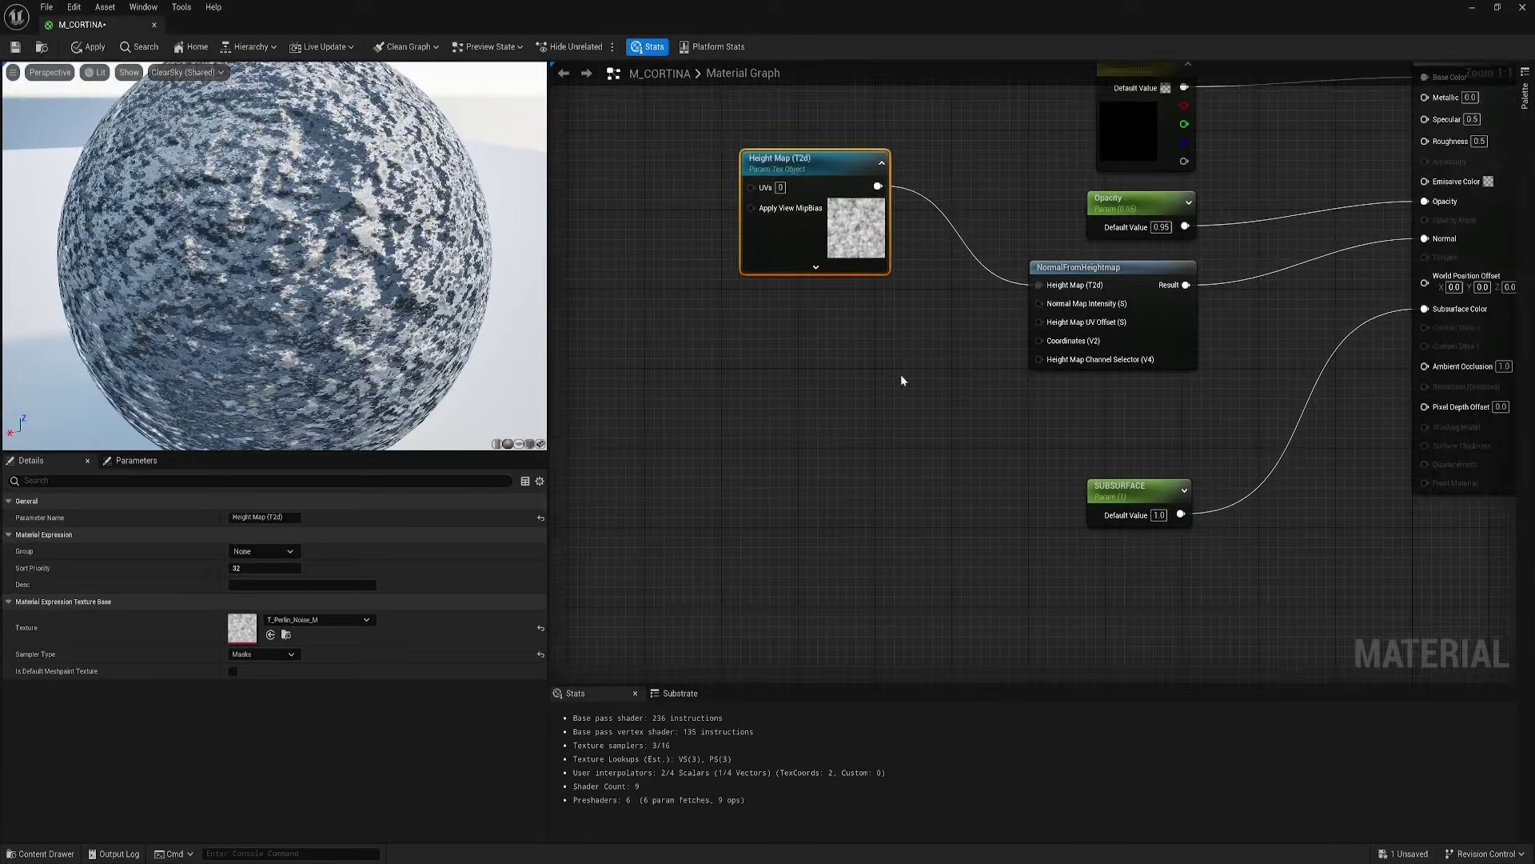
click(901, 376)
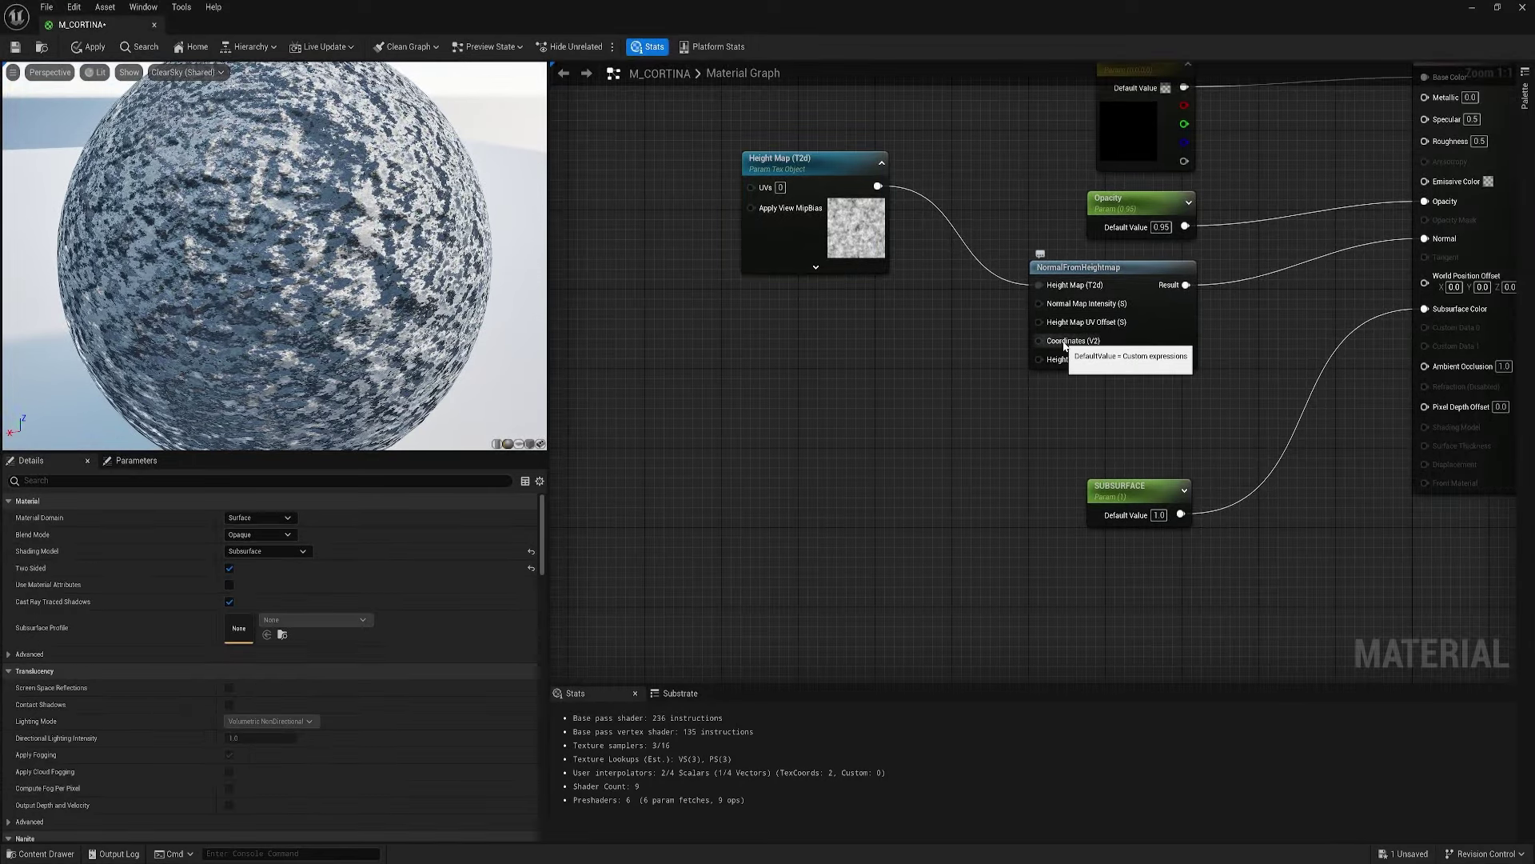
drag(394, 291, 431, 296)
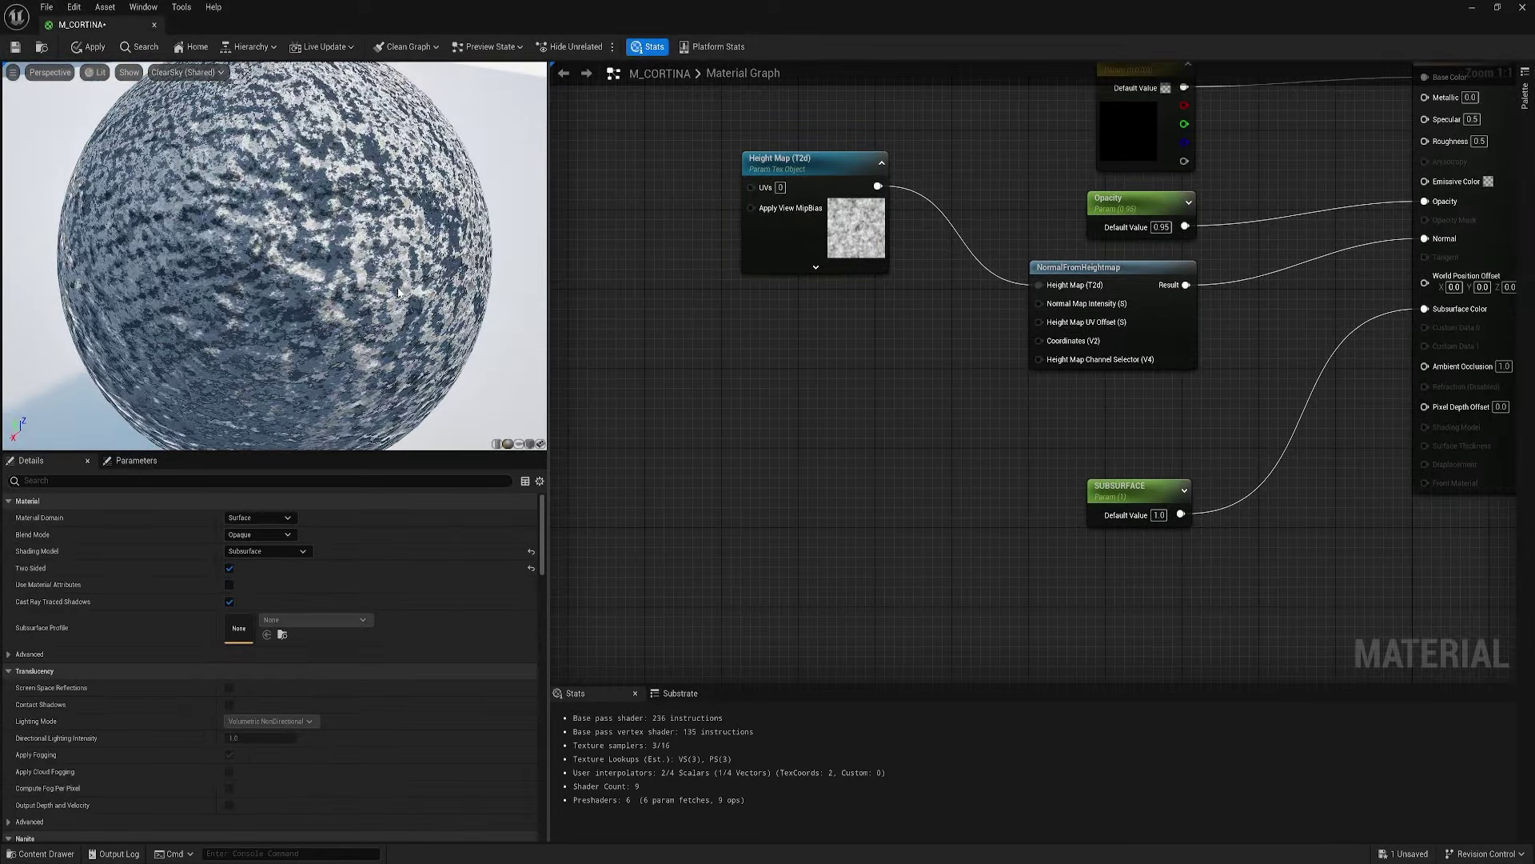
right_click(826, 361)
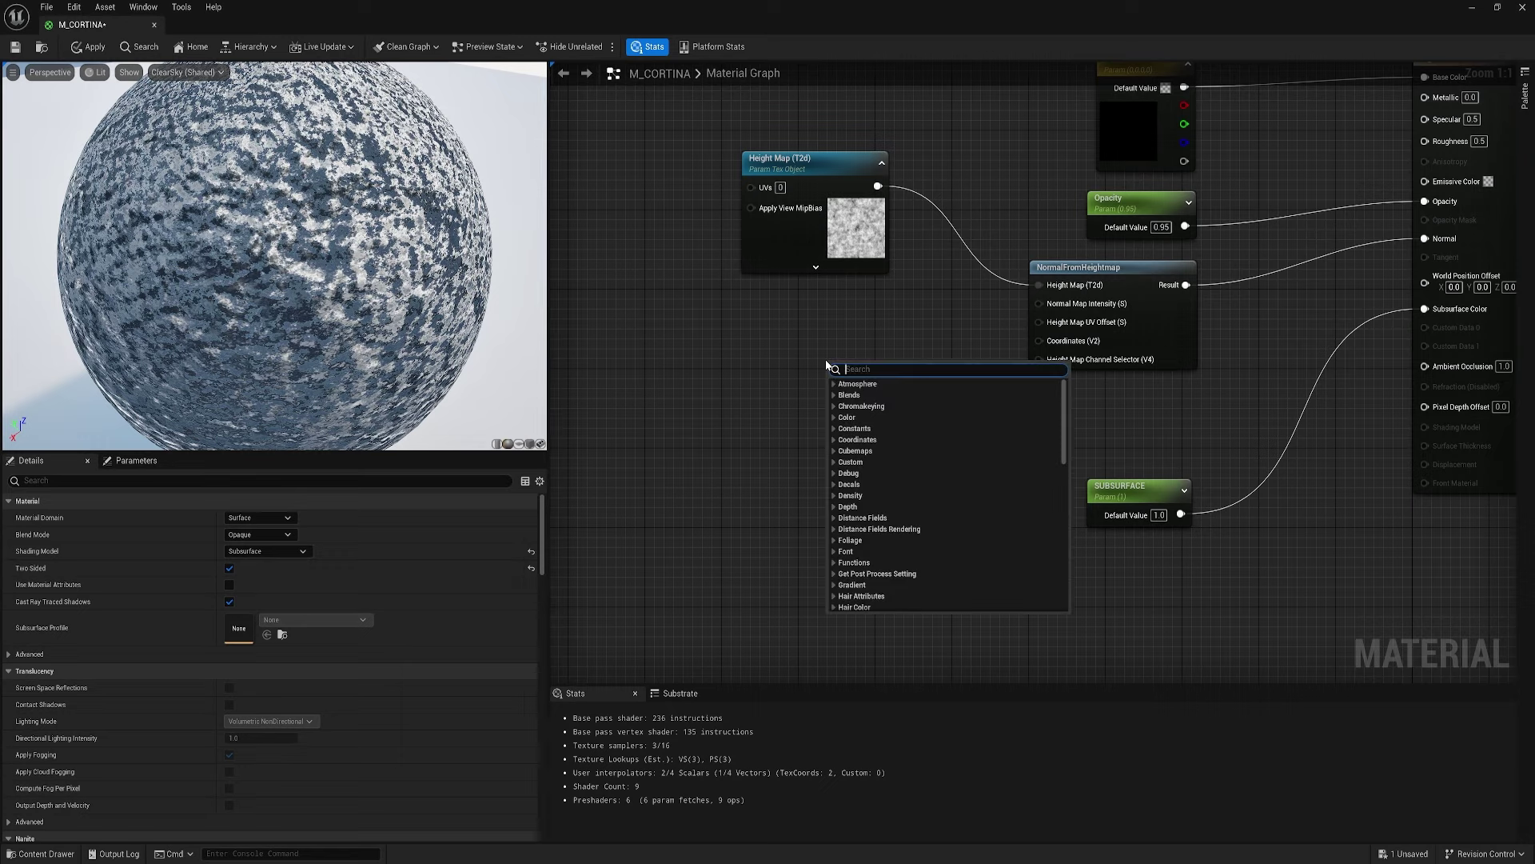
text(TEX)
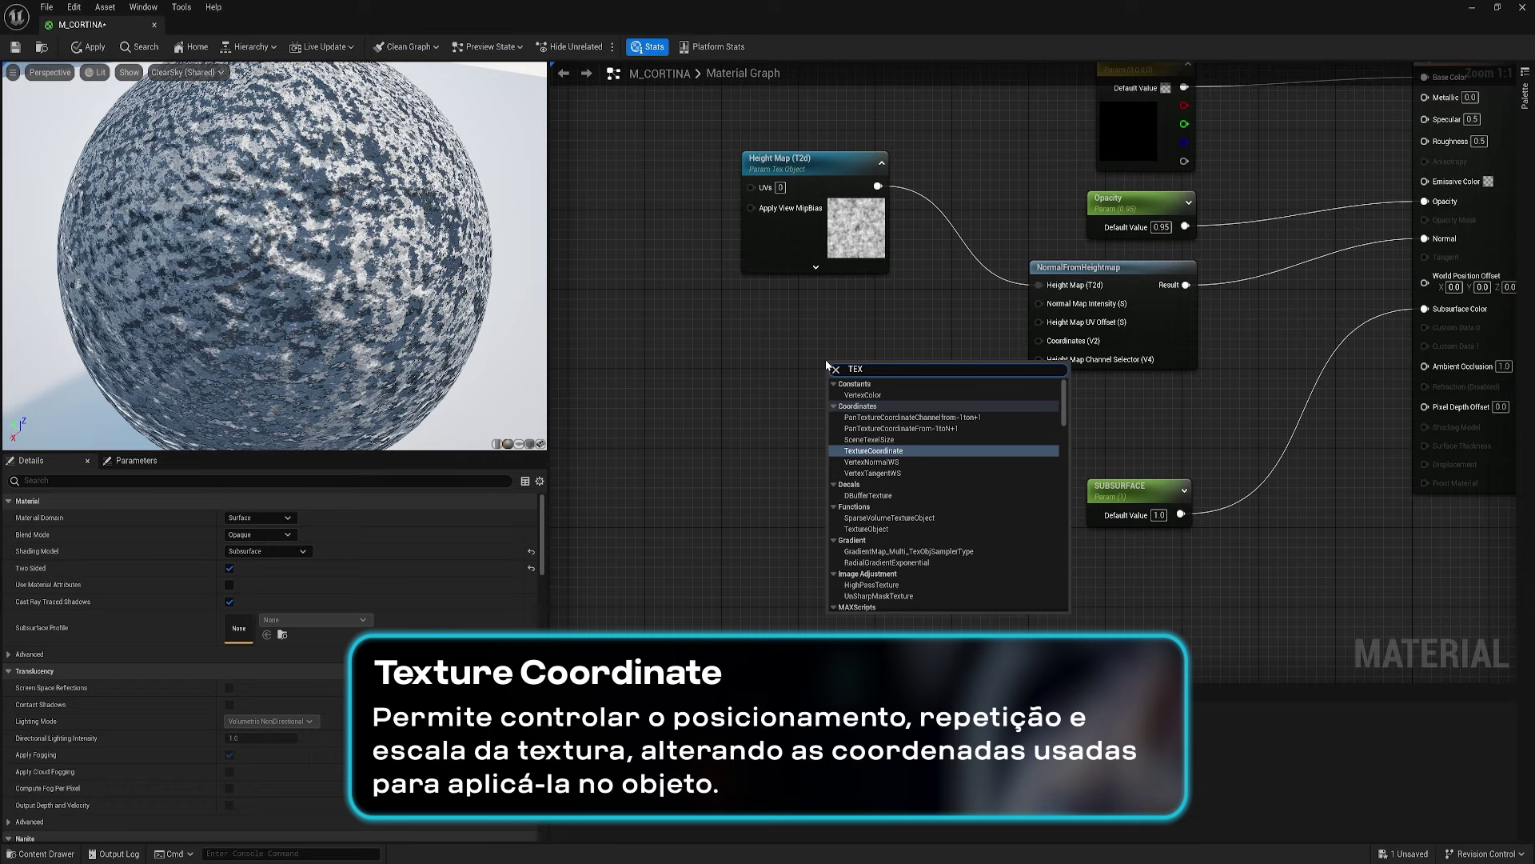
key(Return)
drag(900, 365, 854, 334)
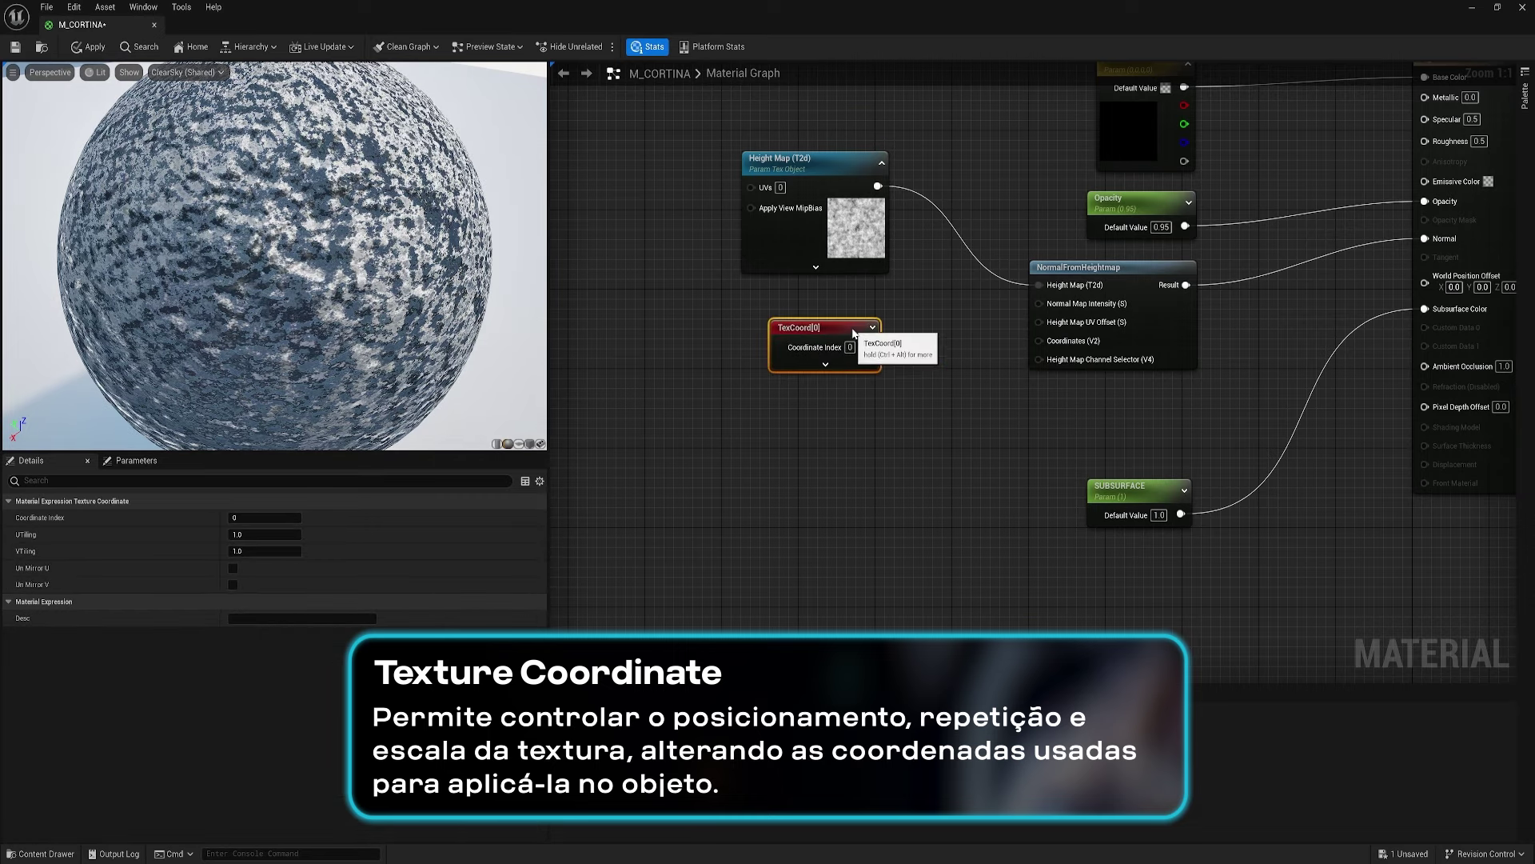
click(877, 416)
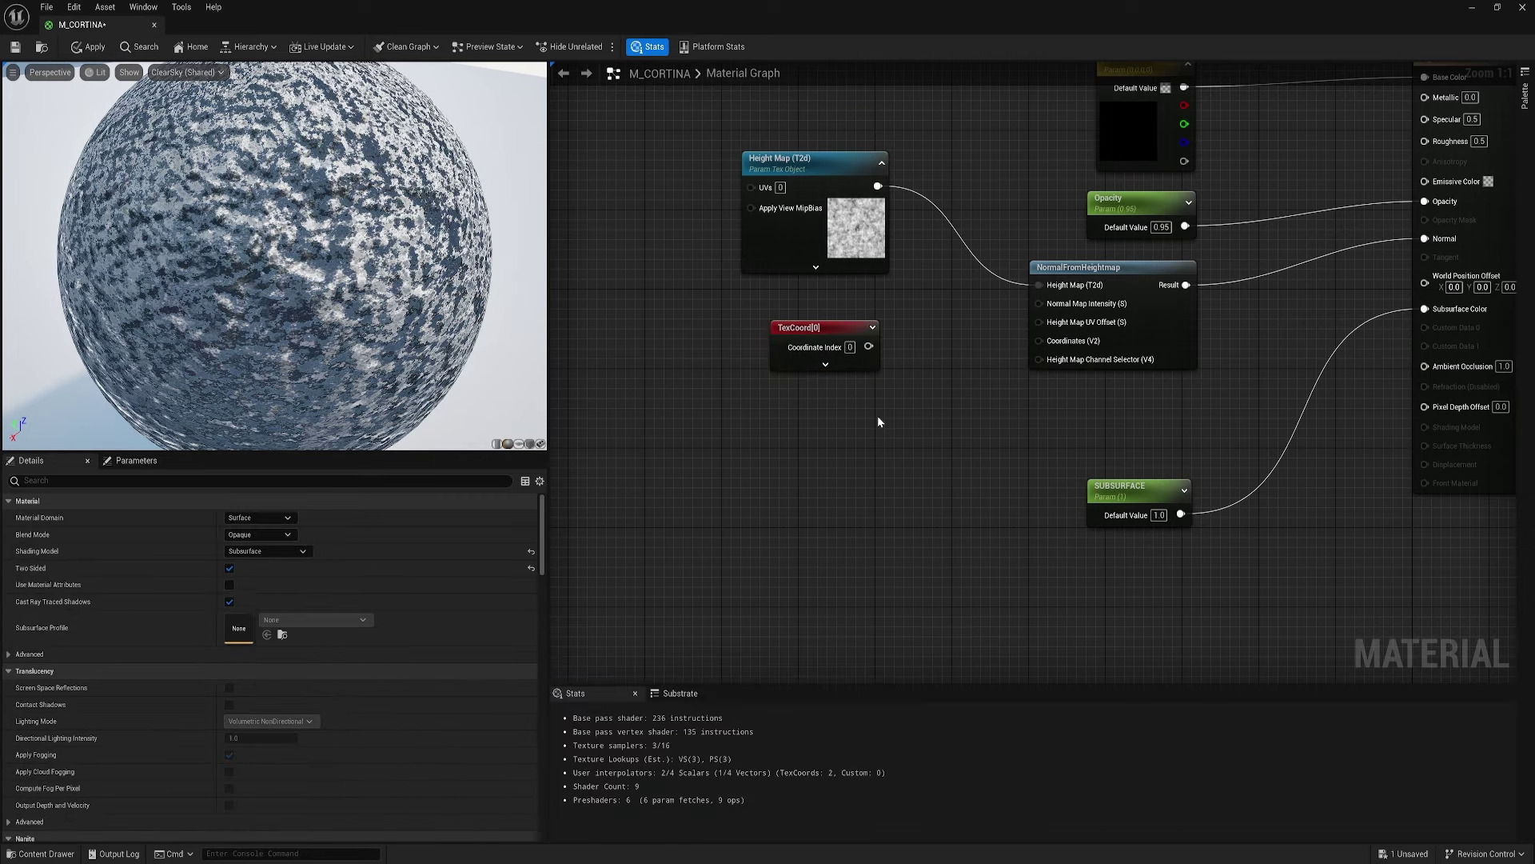
- Add a scalar parameter named TILES and place it directly below the TexCoord node
right_click(849, 431)
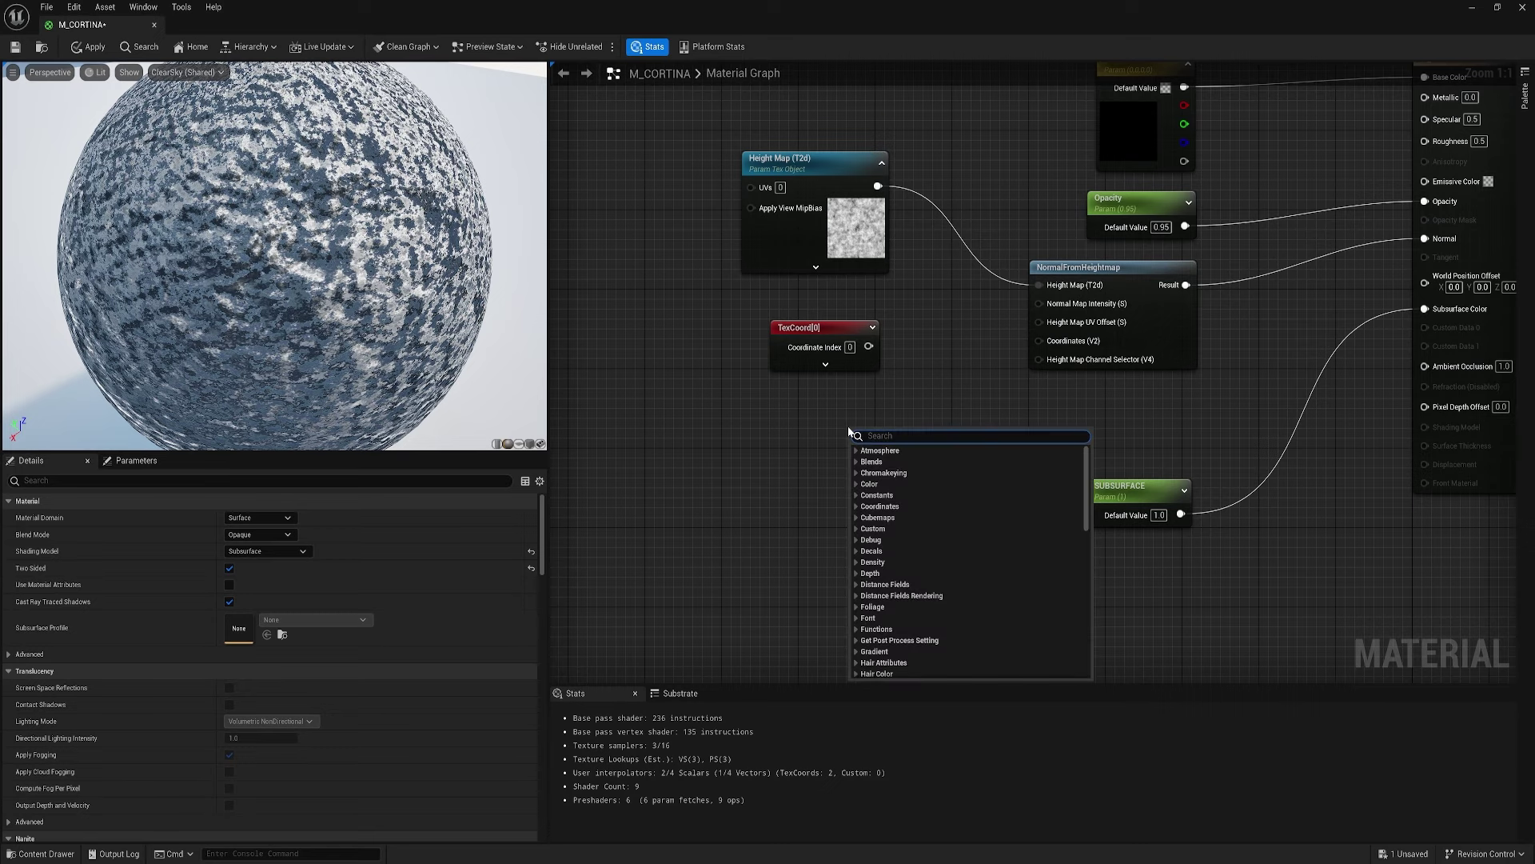
text(SCA)
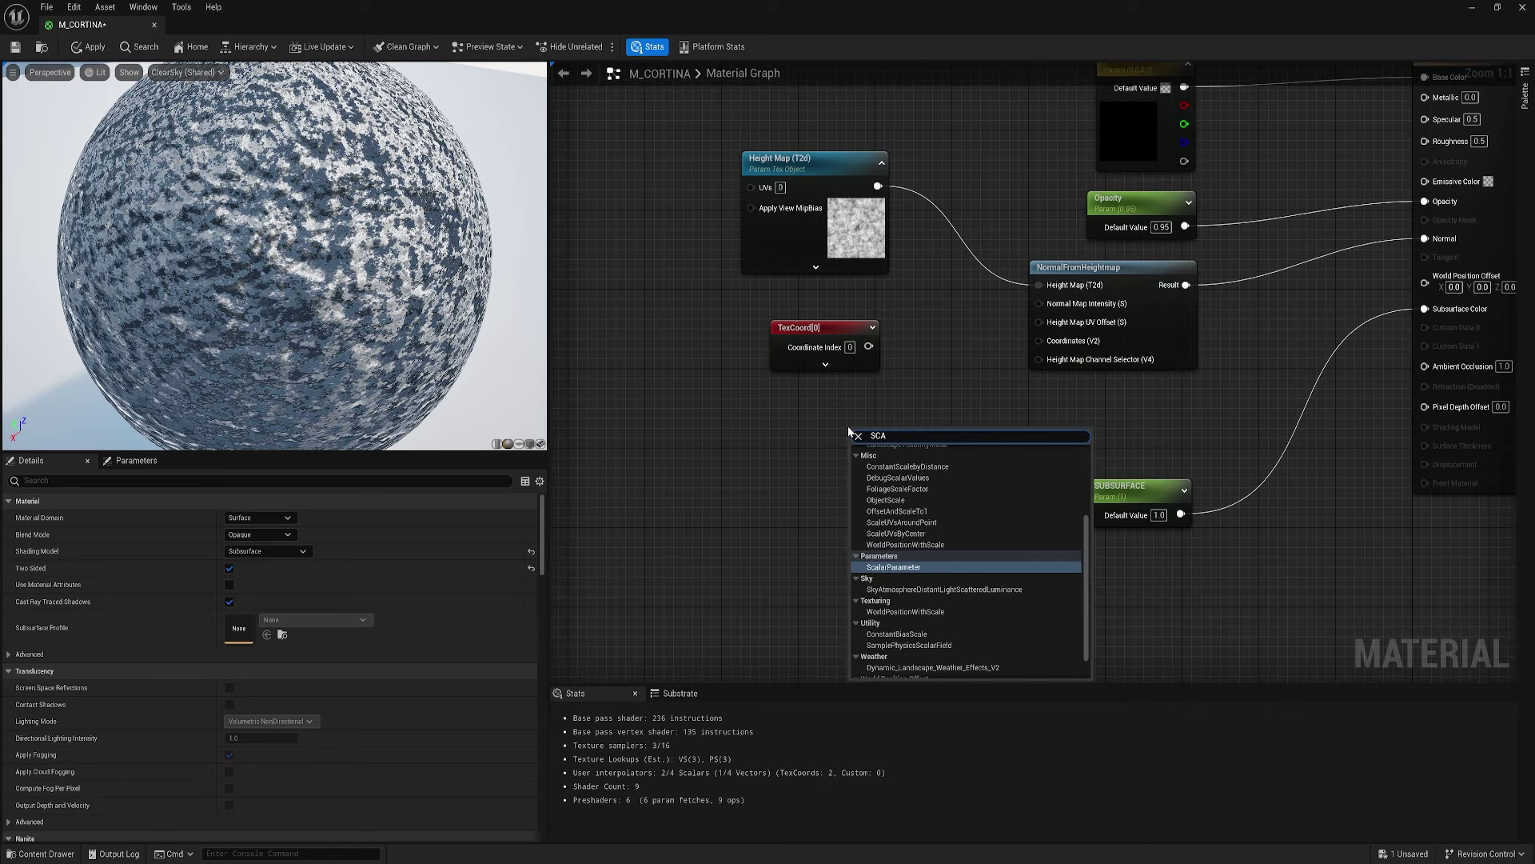
key(Return)
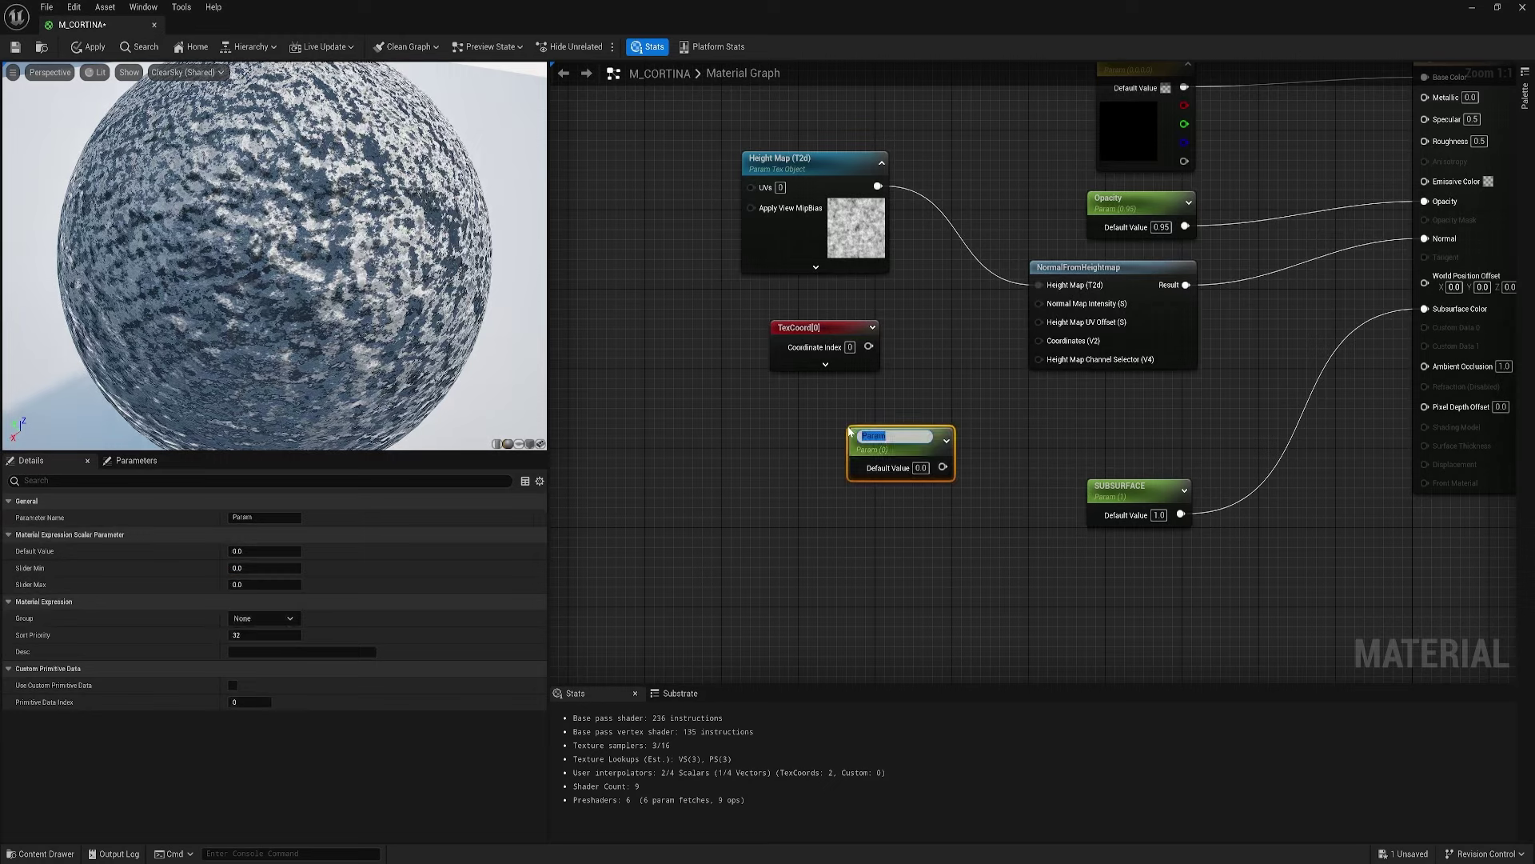
text(TILES)
key(Return)
drag(849, 431, 771, 394)
click(930, 341)
drag(869, 347, 959, 377)
drag(864, 425, 953, 378)
click(972, 364)
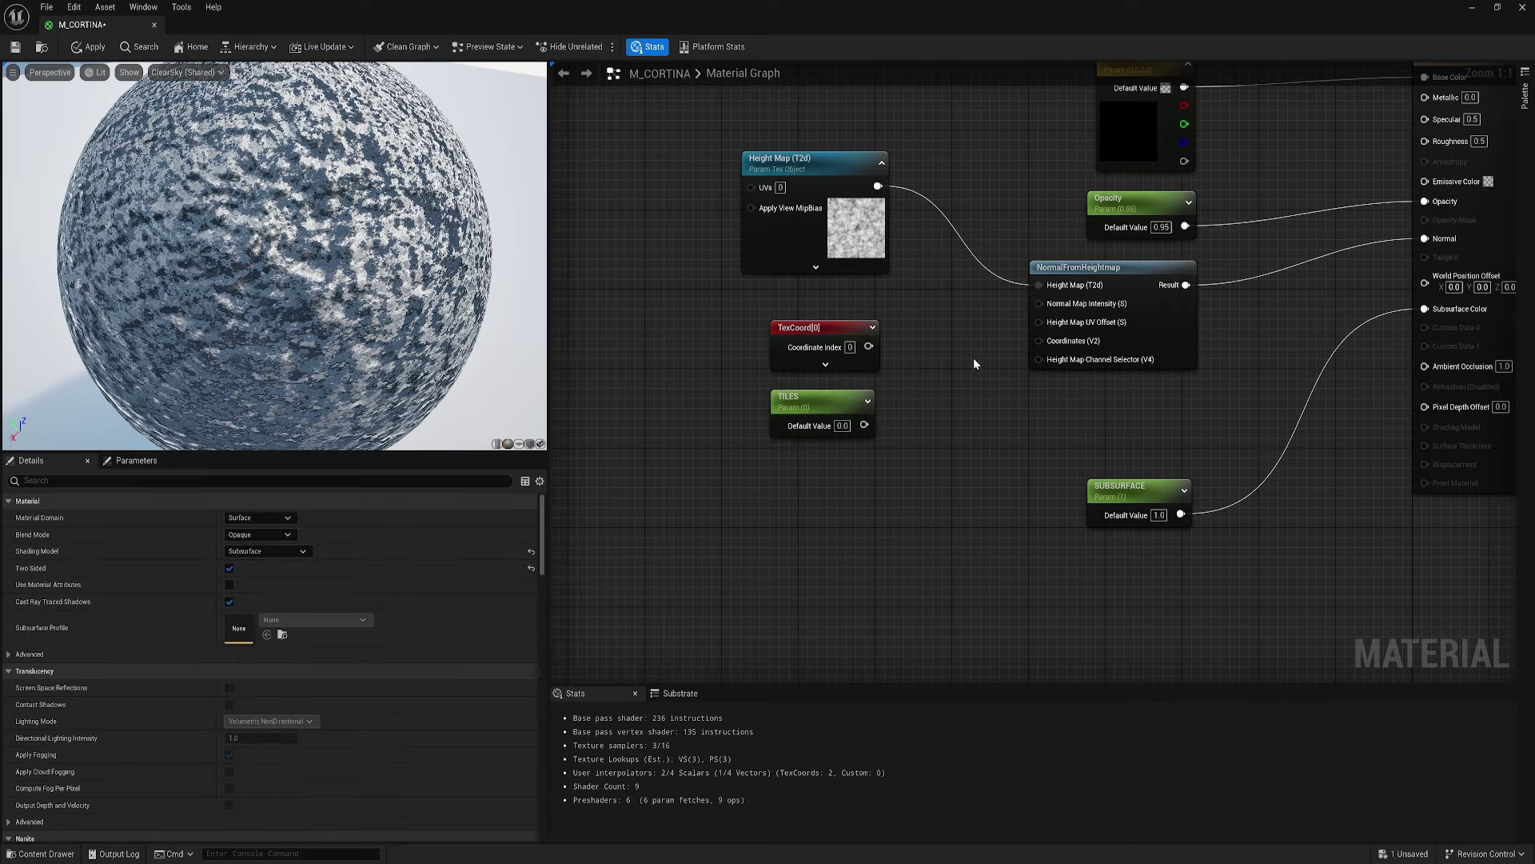
- Add a Multiply node and connect TexCoord to its A input and TILES to its B input
right_click(929, 359)
text(MULT)
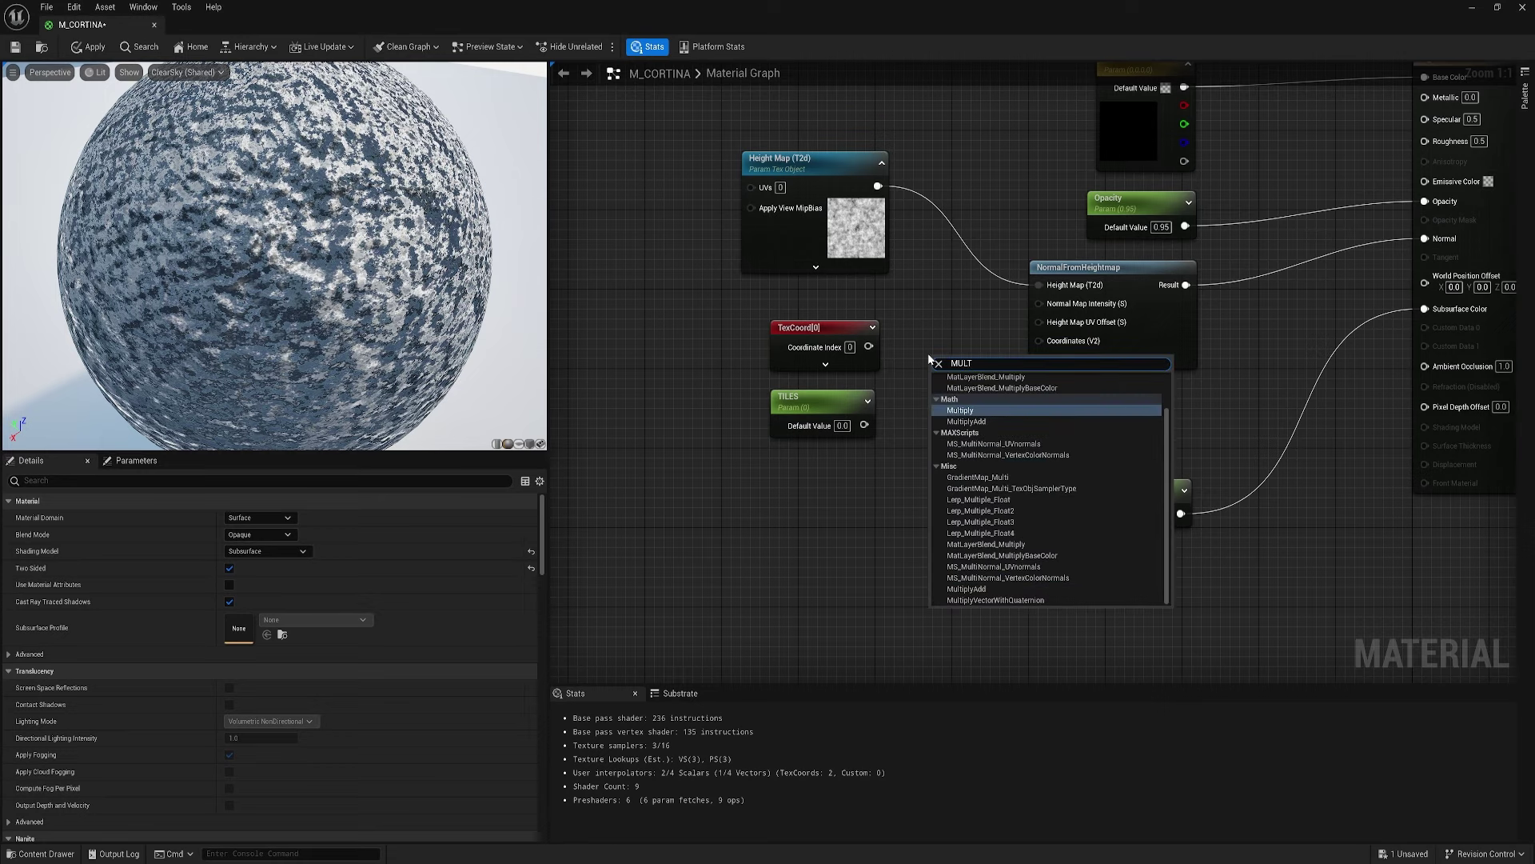
key(Return)
drag(937, 381, 862, 432)
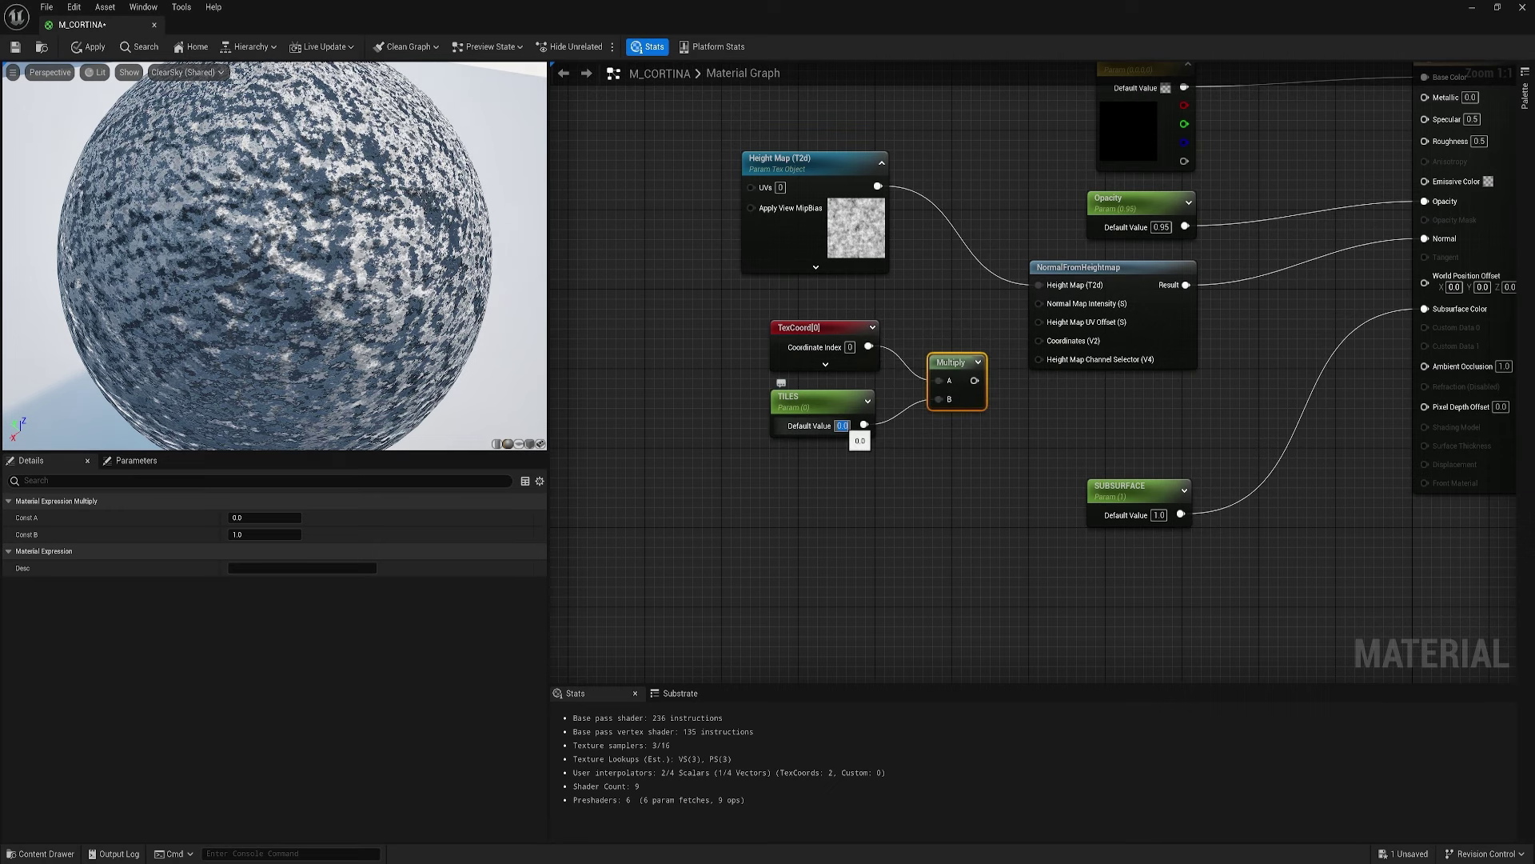
- Set the TILES parameter's default value to 50 and connect the Multiply output to the Coordinates input of NormalFromHeightmap
text(50)
key(Return)
drag(953, 362, 1038, 342)
drag(344, 240, 512, 240)
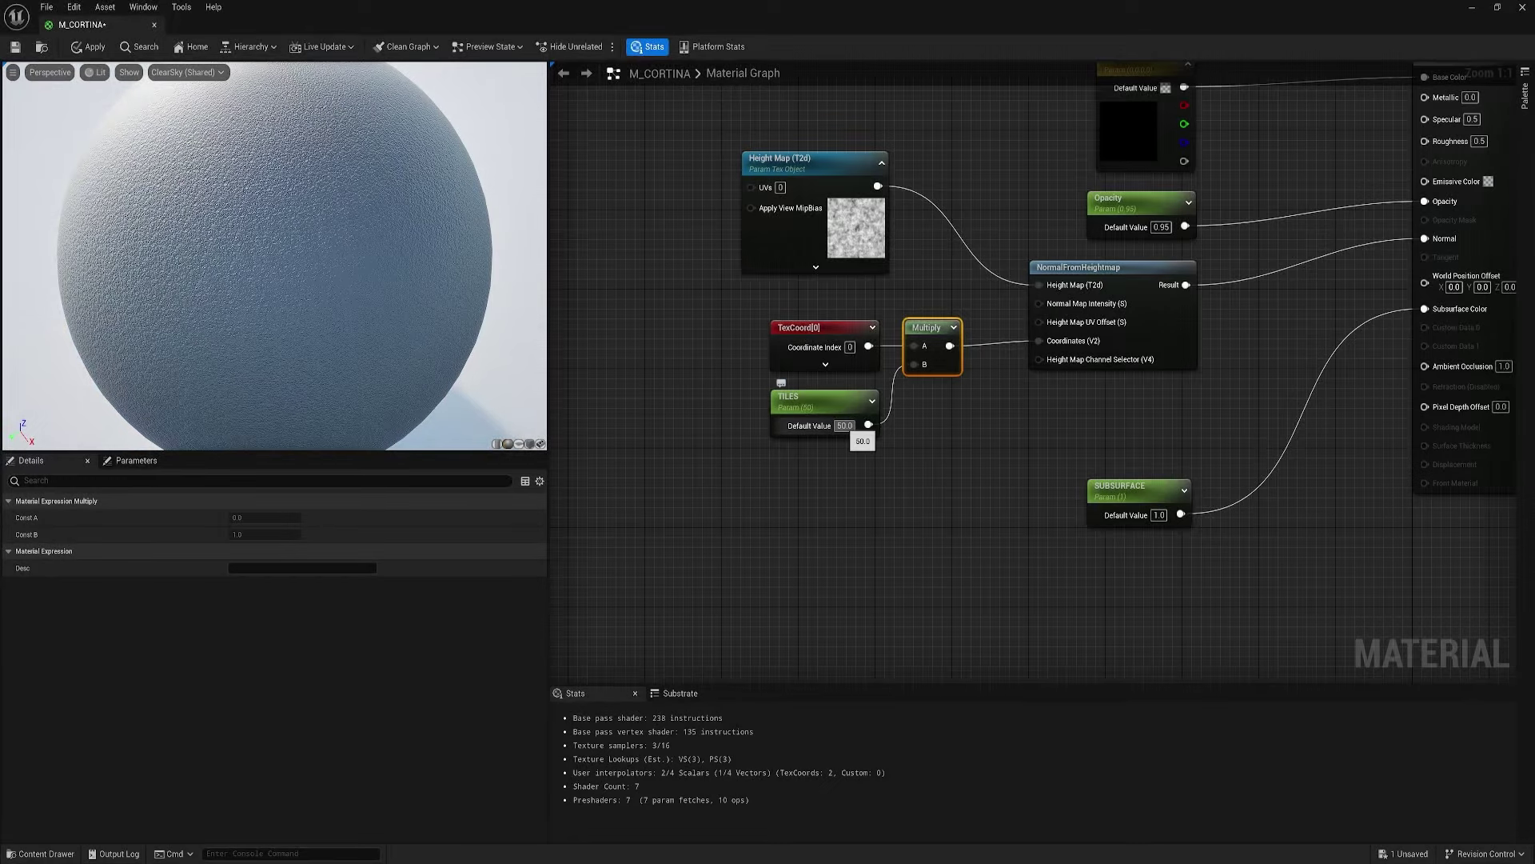
- Try the TILES default value at 2 and 5 to compare the preview relief, and return it to 50
text(5)
key(Return)
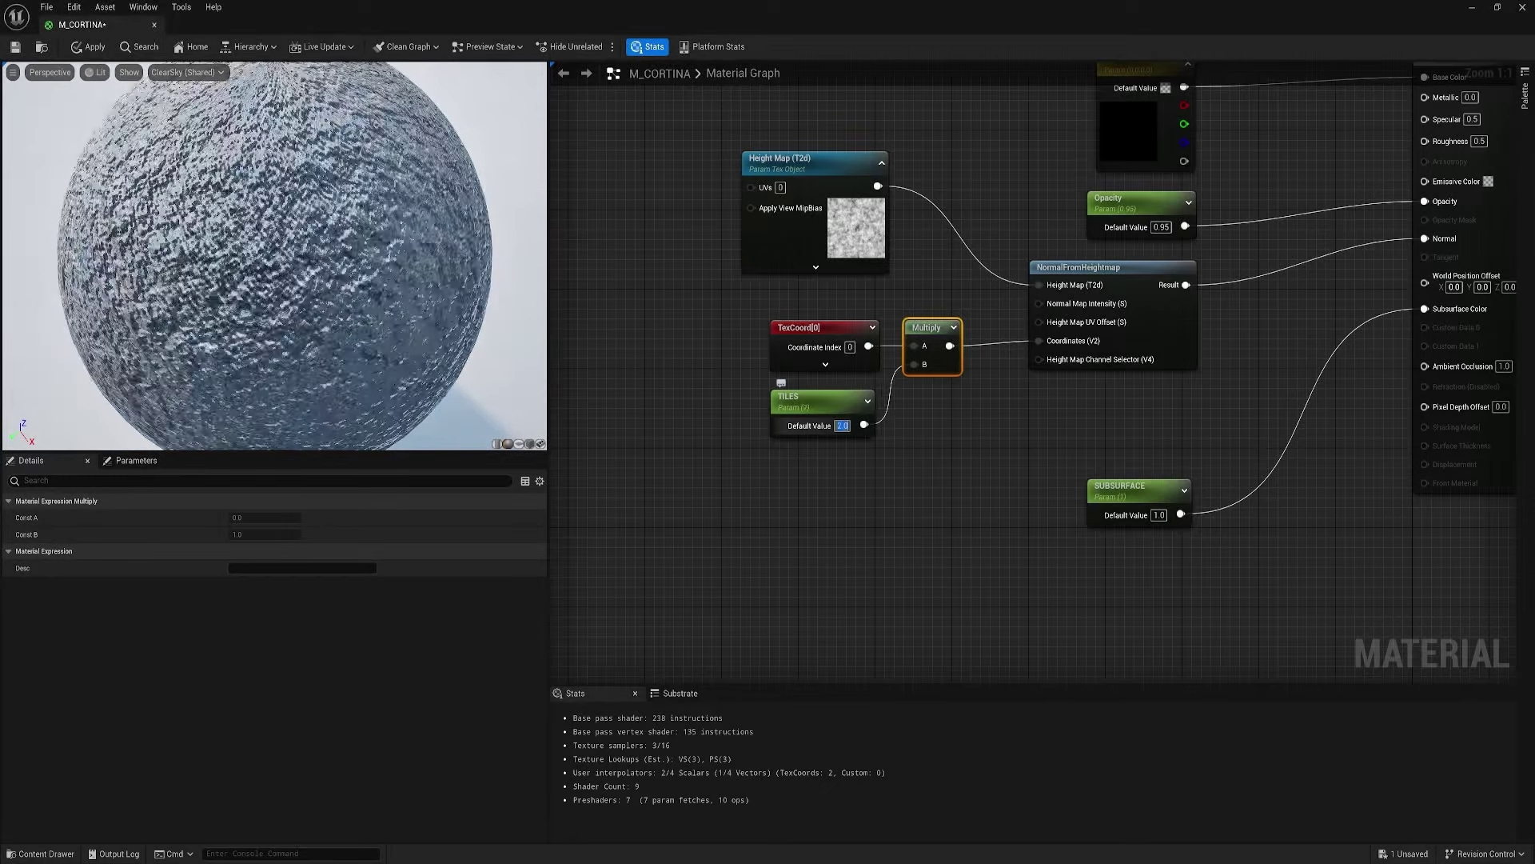
text(50)
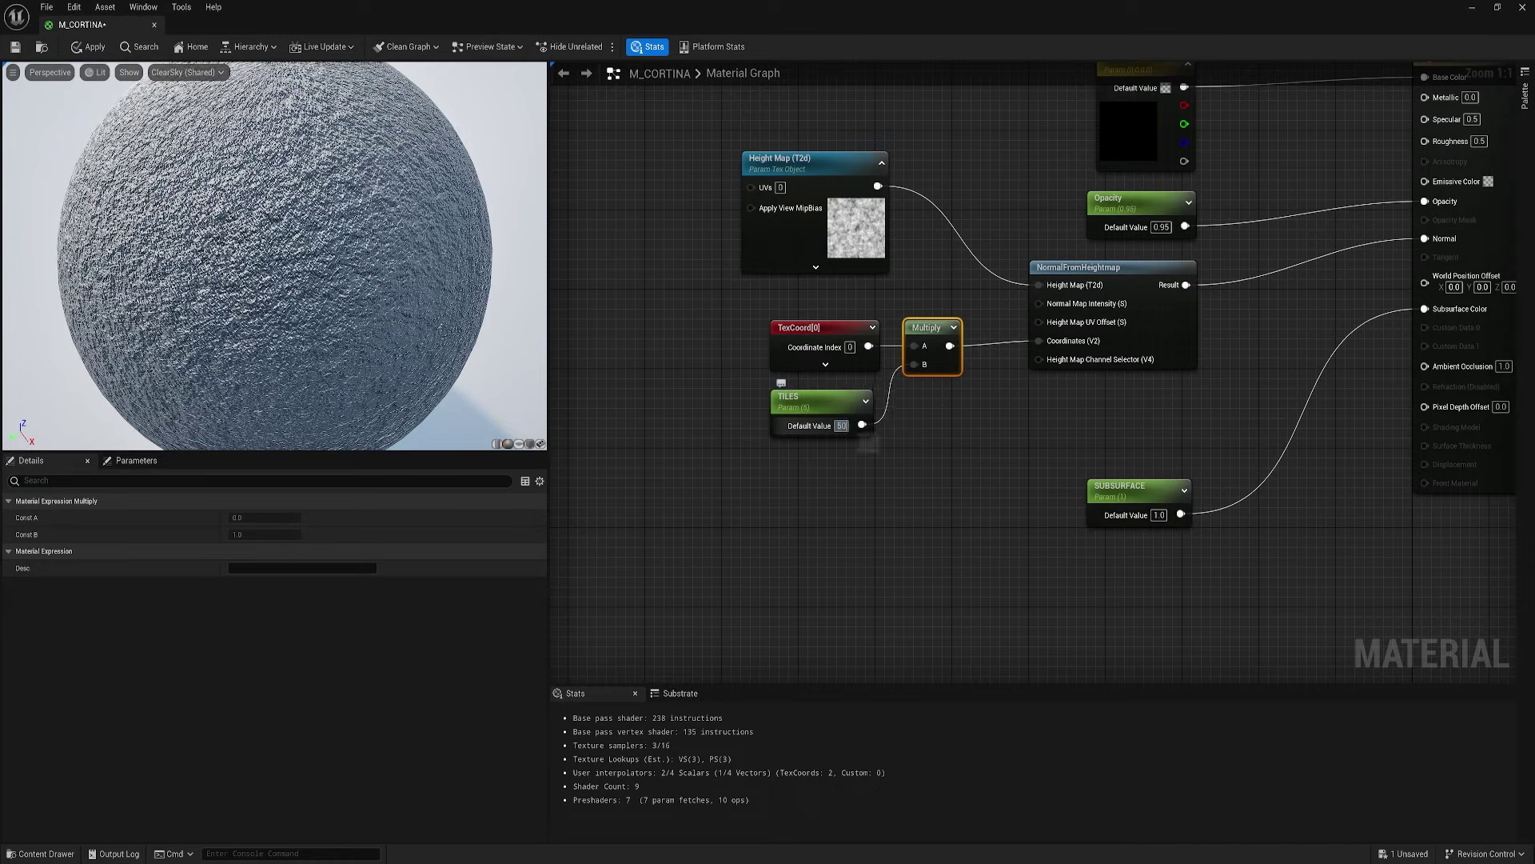
key(Return)
drag(137, 213, 240, 189)
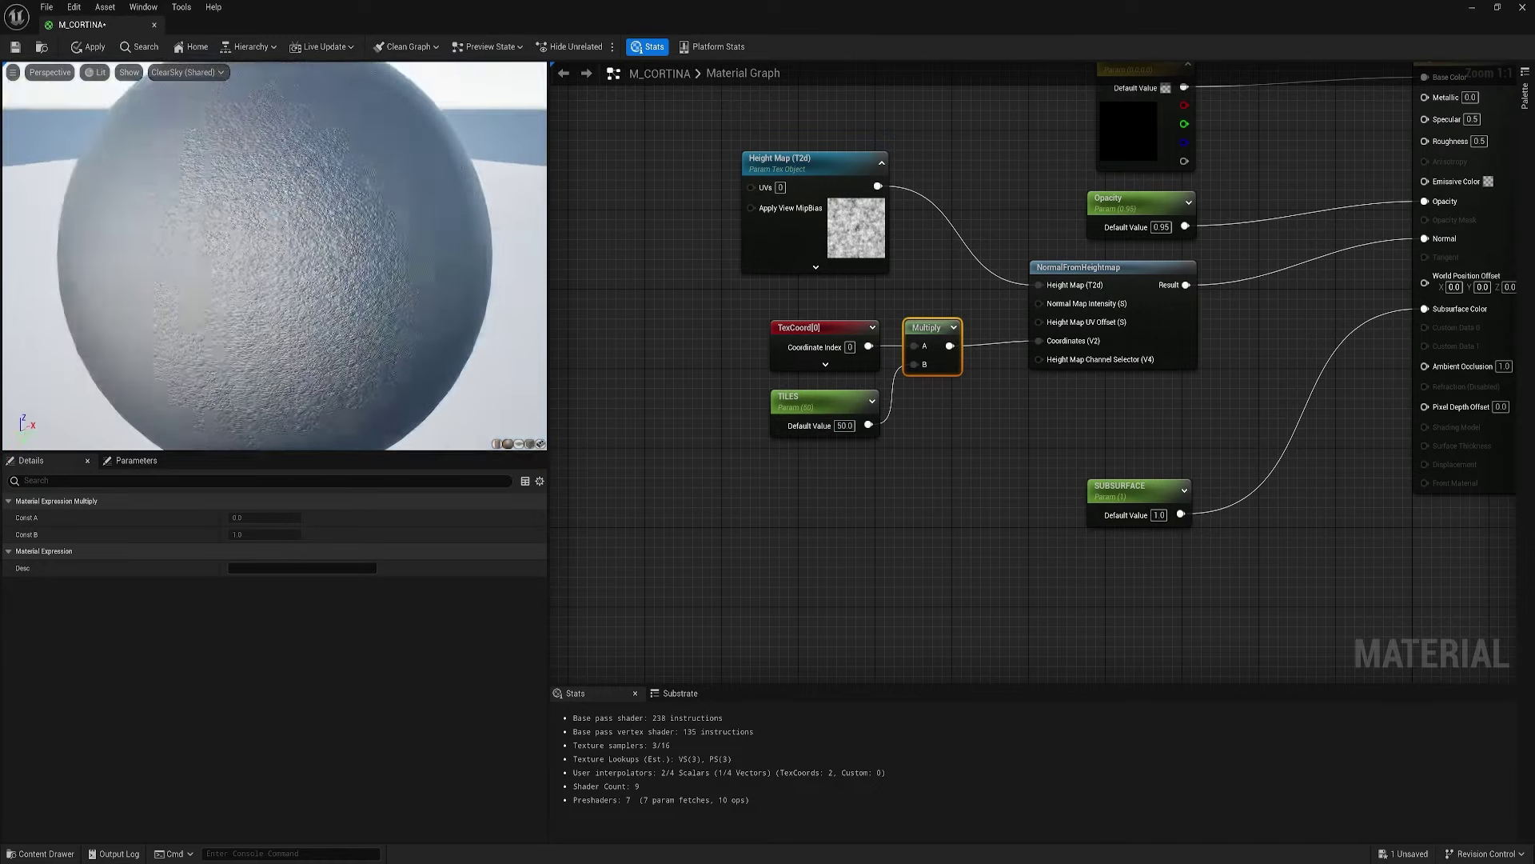
- Move the SUBSURFACE parameter node up directly below the NormalFromHeightmap node
key(Home)
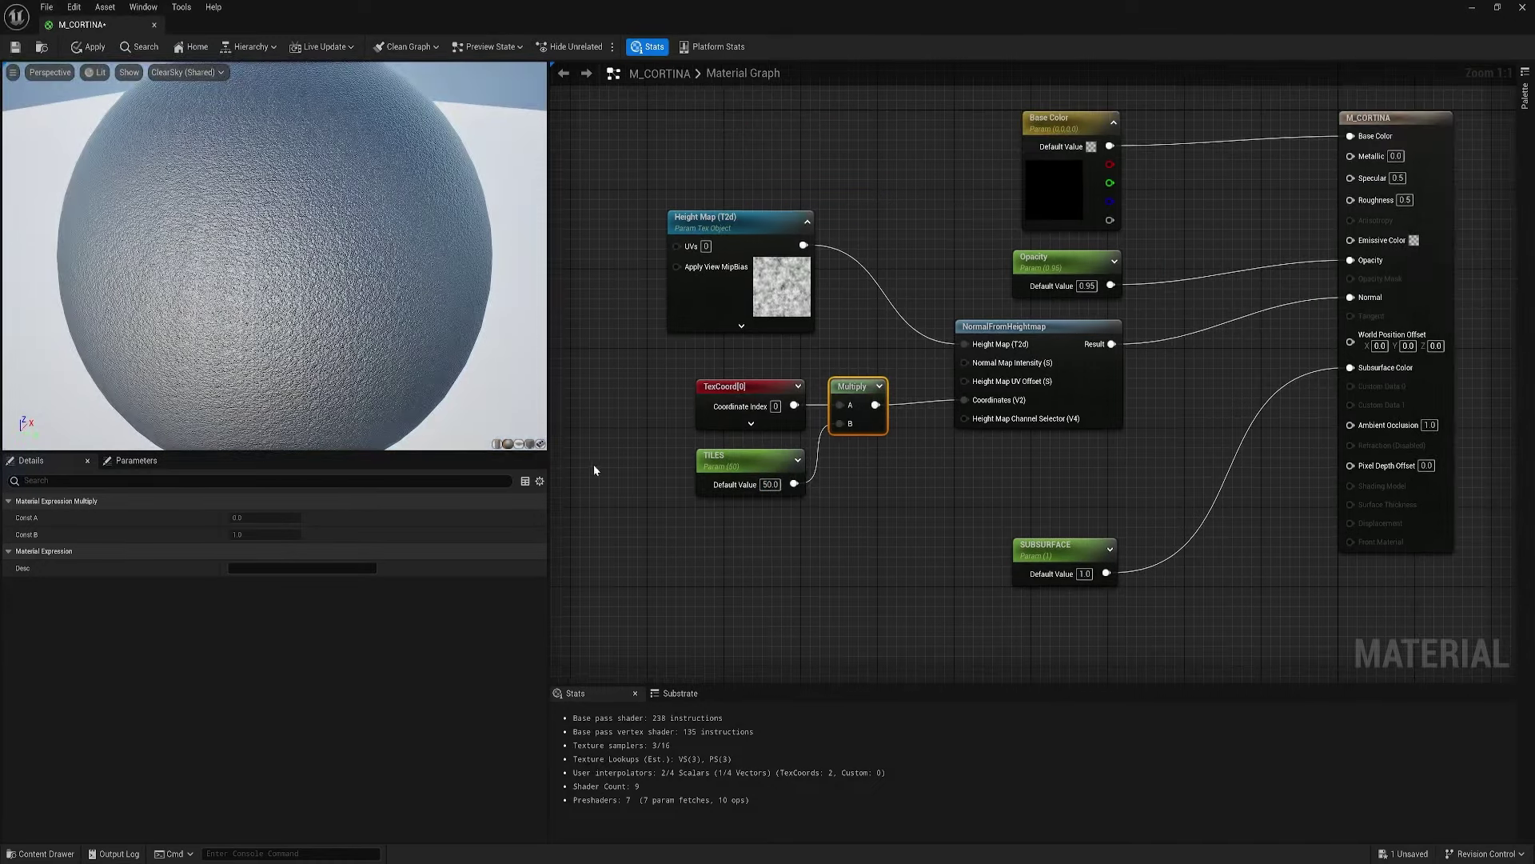
drag(1079, 546, 1088, 457)
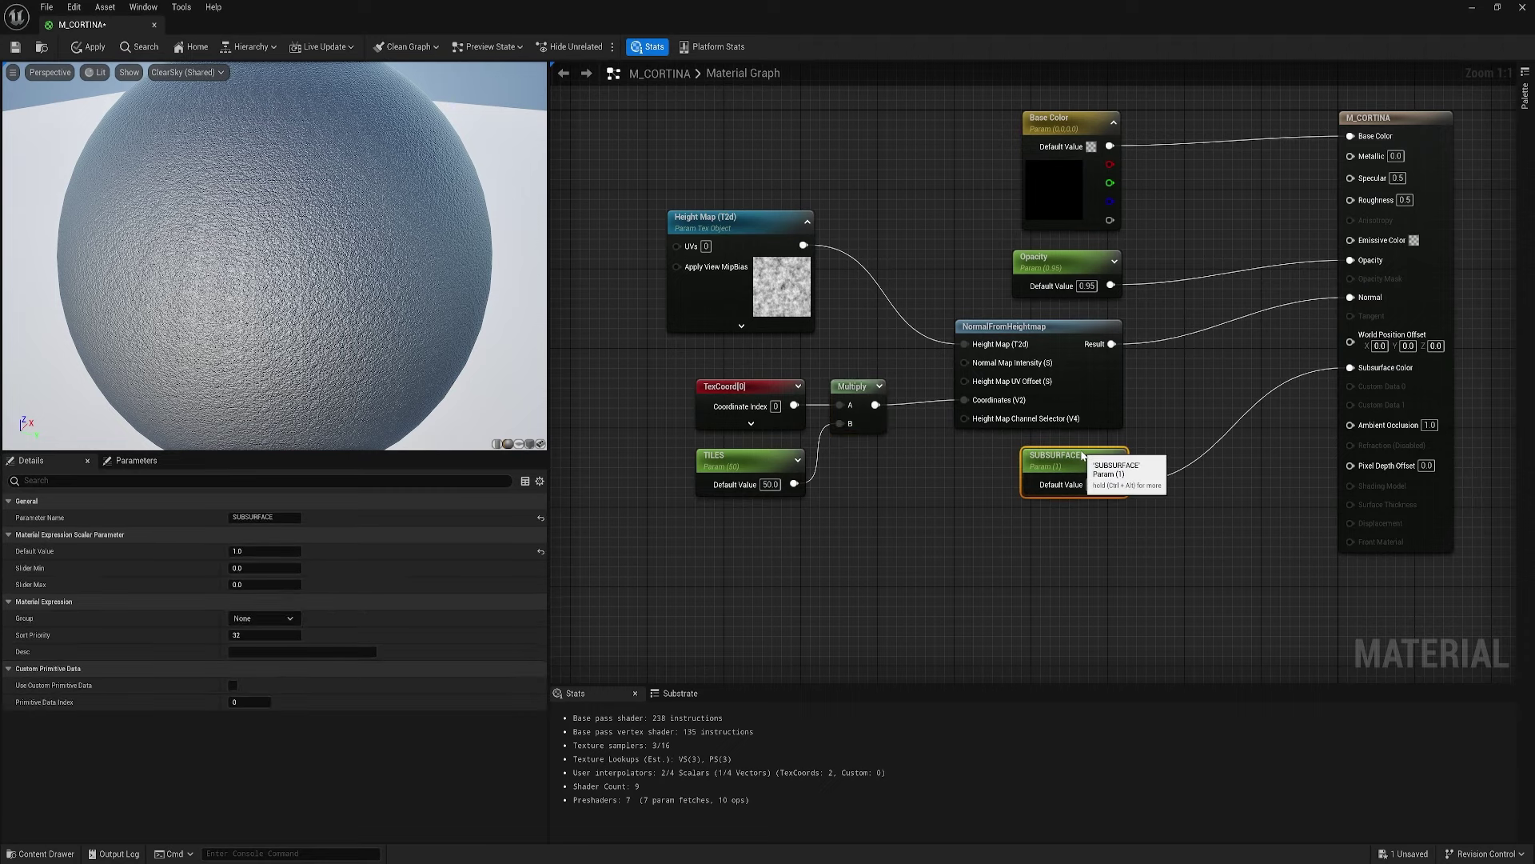
click(1129, 163)
- Set the Base Color parameter's default to hue 15, saturation 0.2 and value 0.5, and apply the material changes
click(1041, 188)
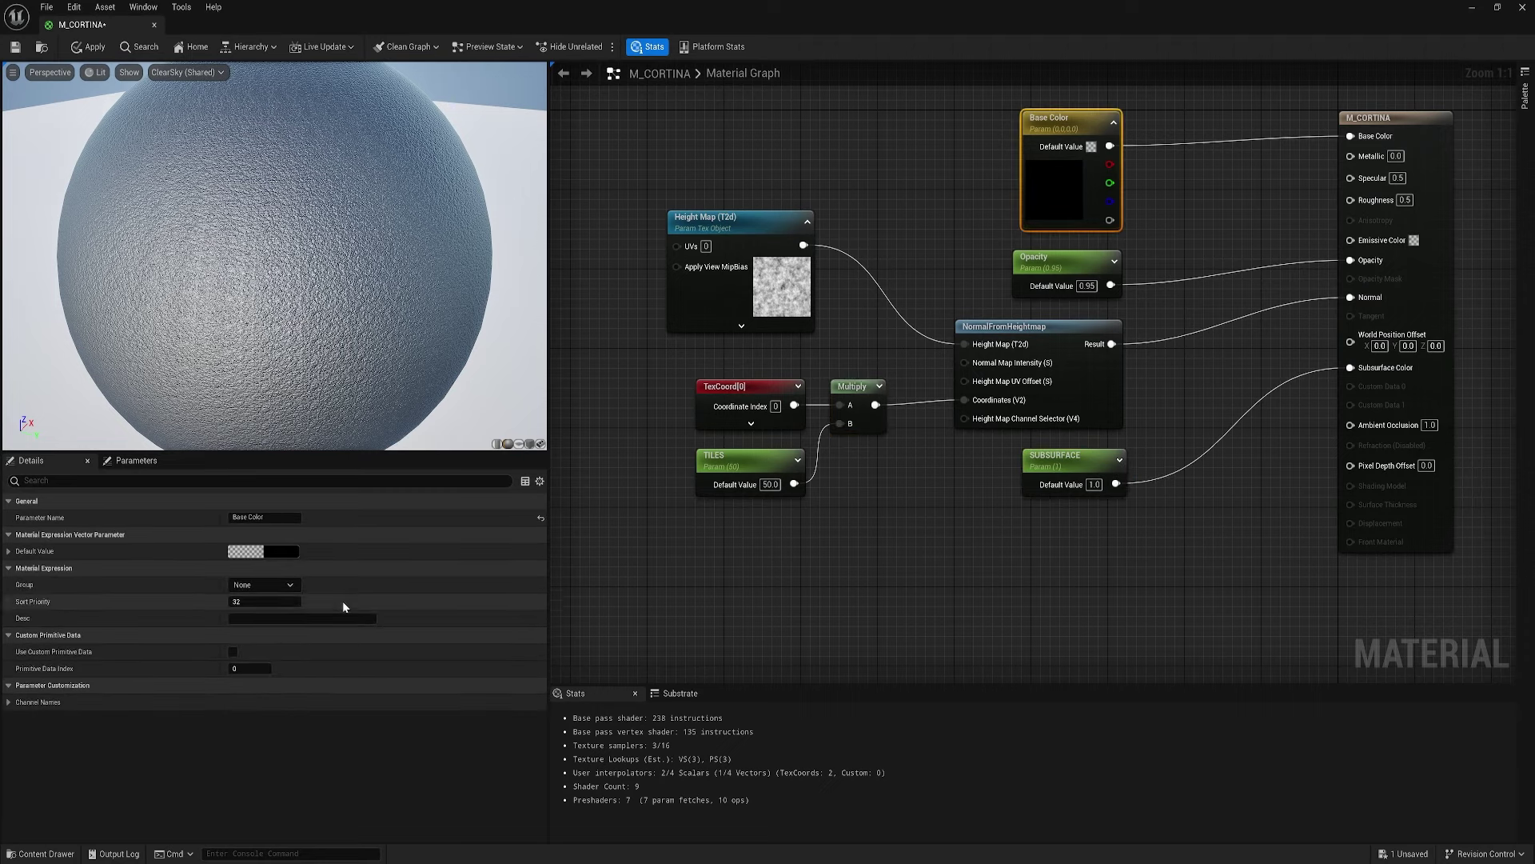
click(272, 552)
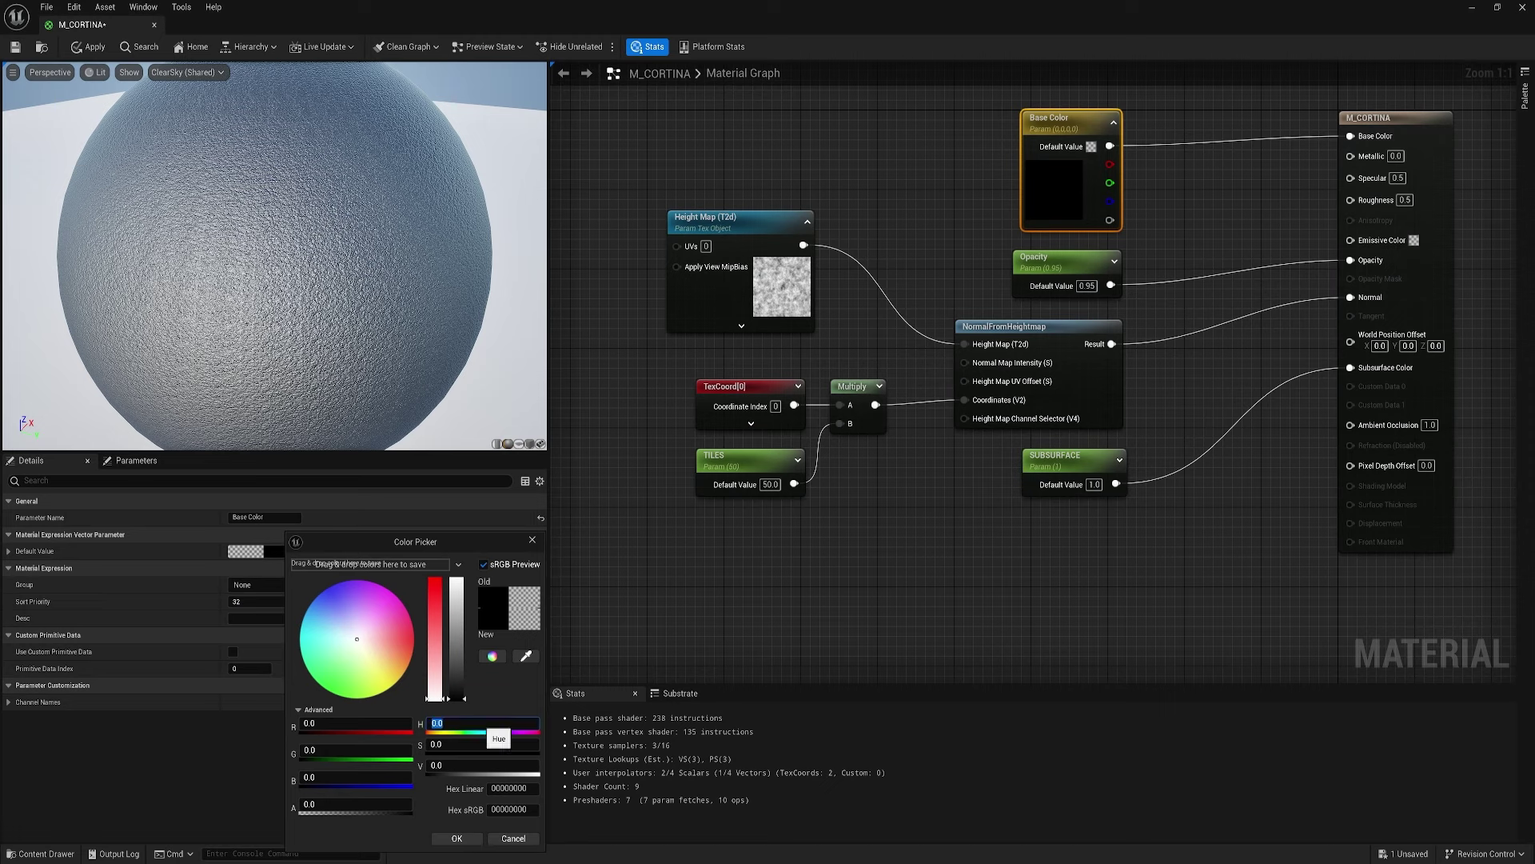
text(15)
key(Return)
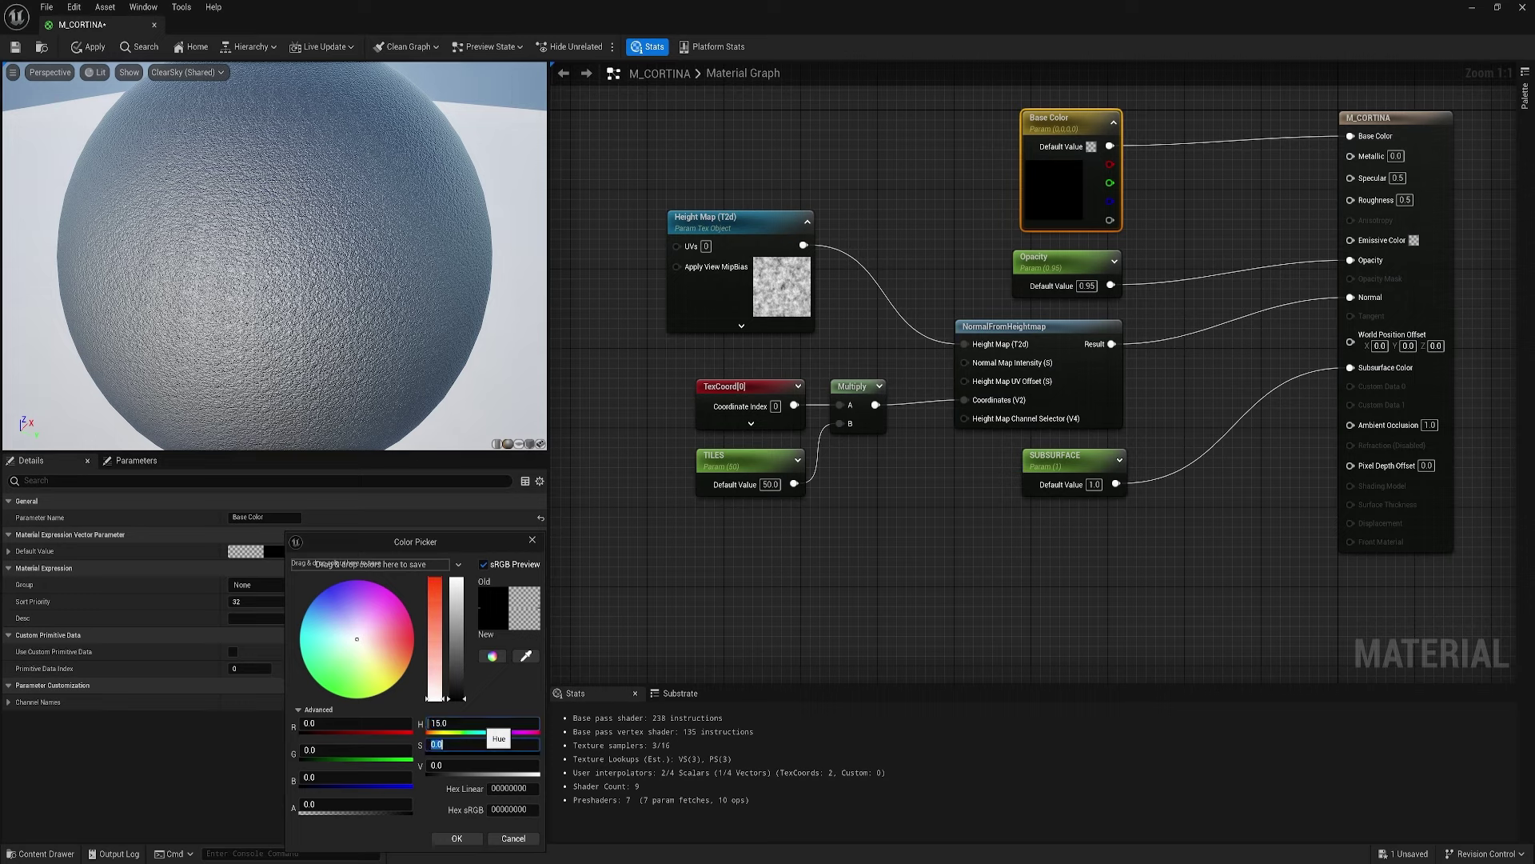
key(Return)
key(Tab)
text(.5)
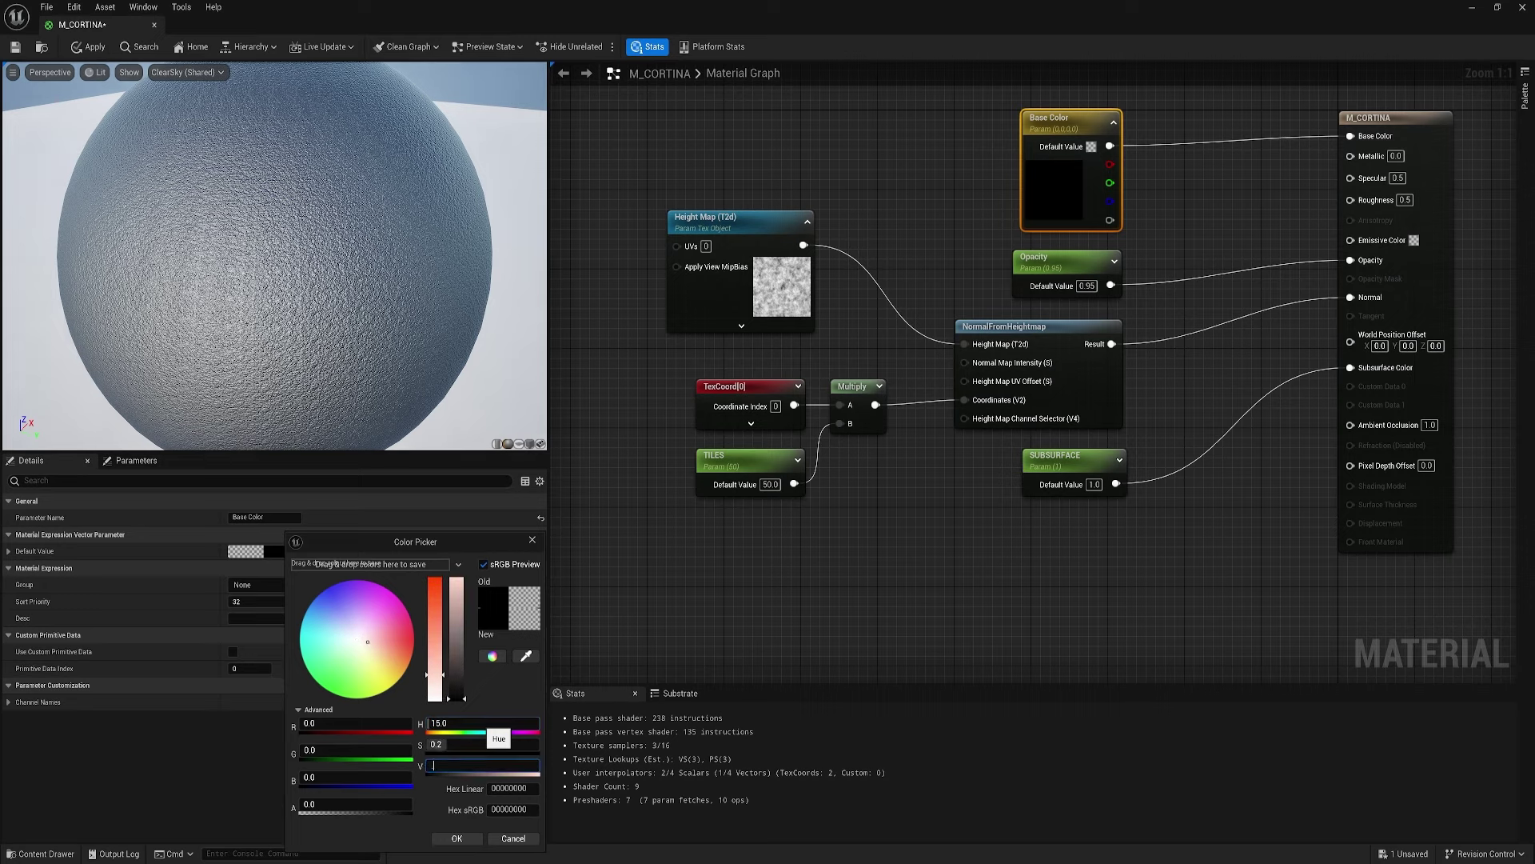
key(Return)
drag(356, 265, 456, 340)
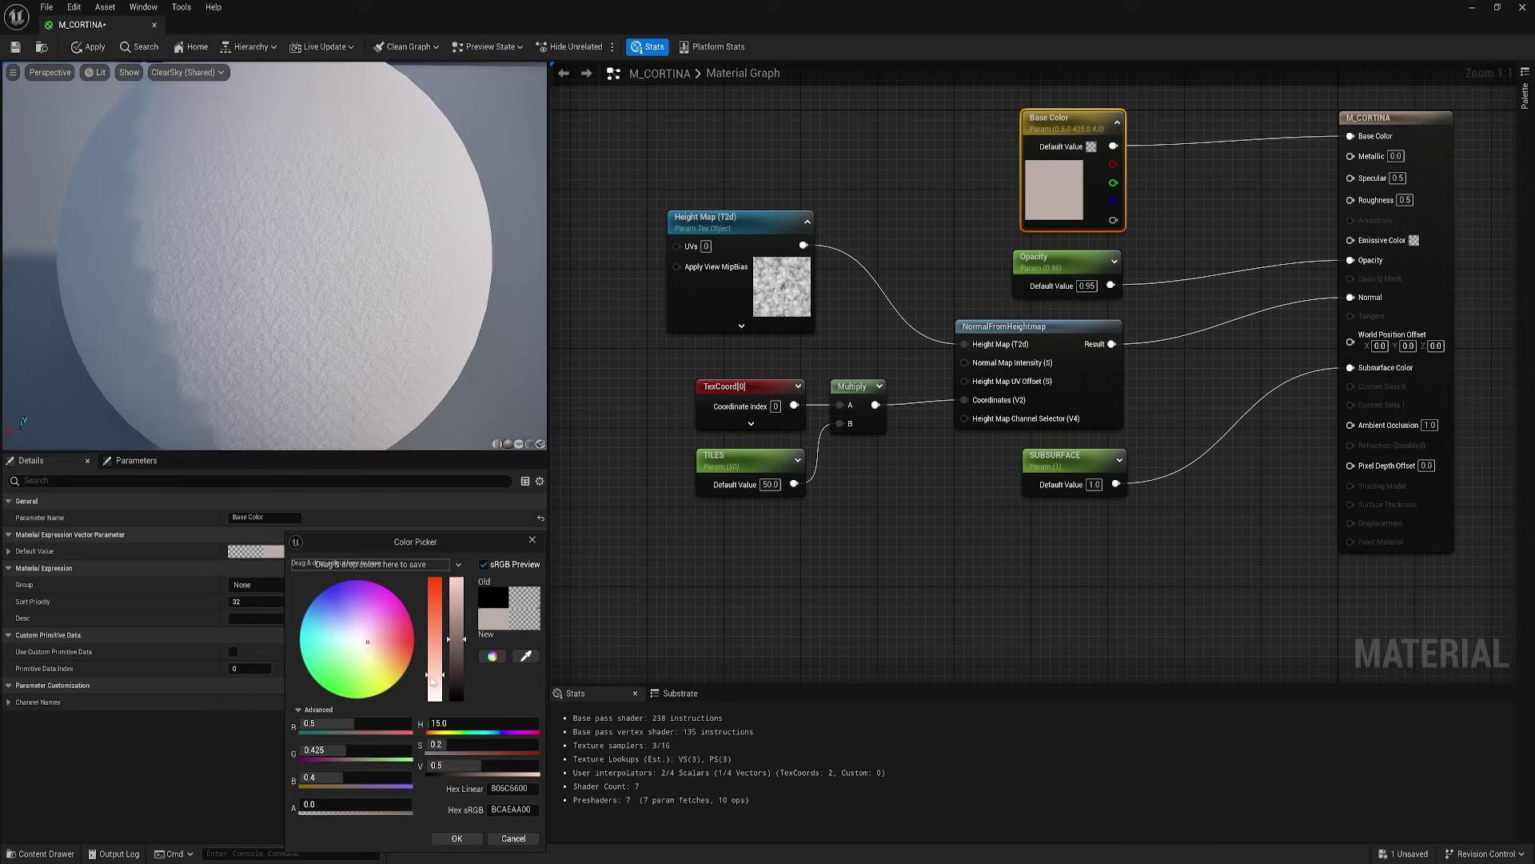
click(457, 840)
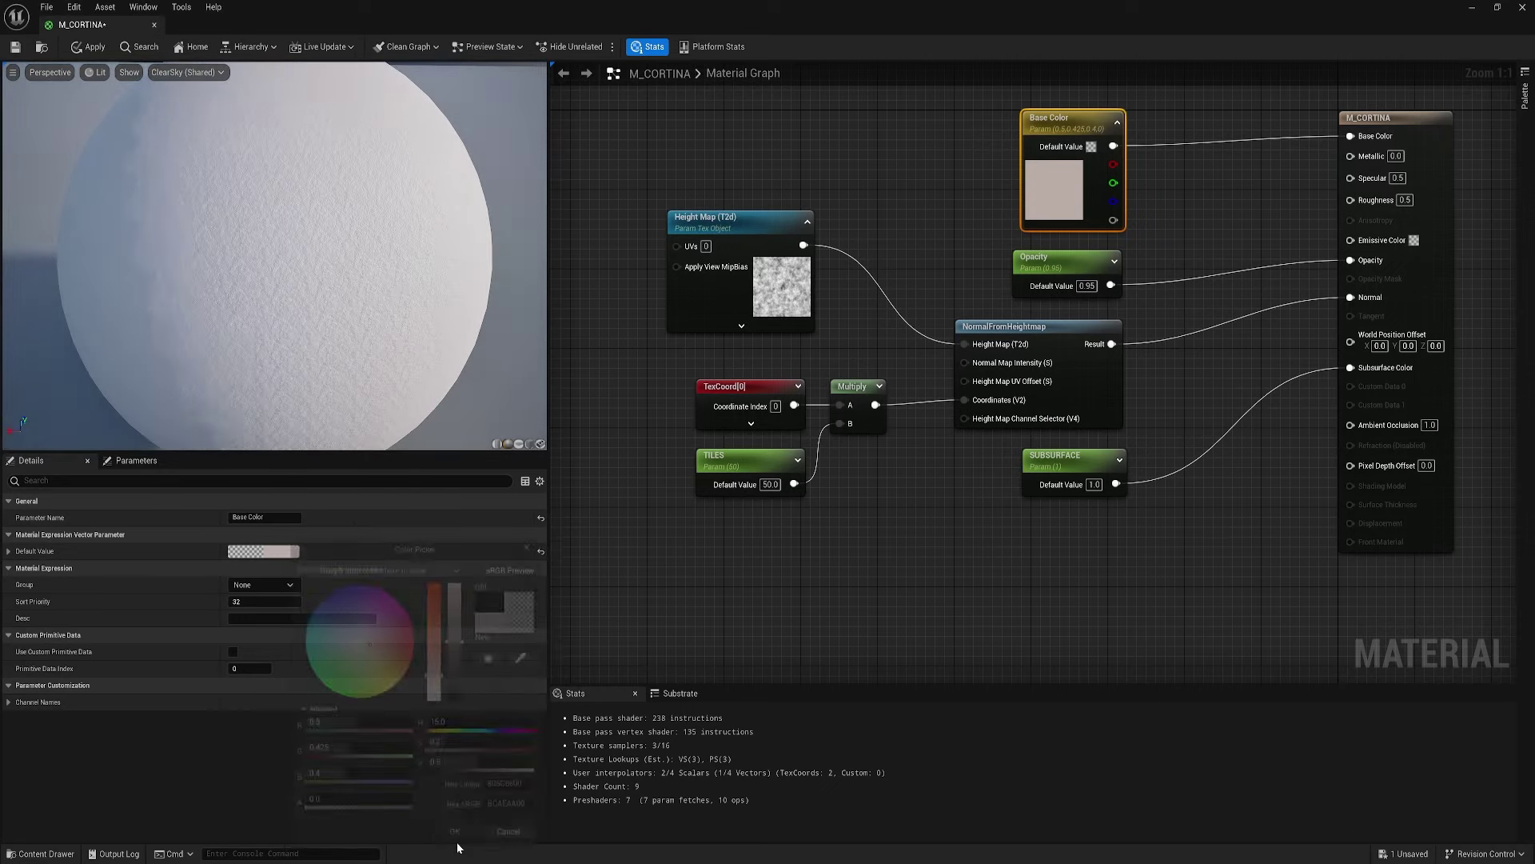
click(89, 46)
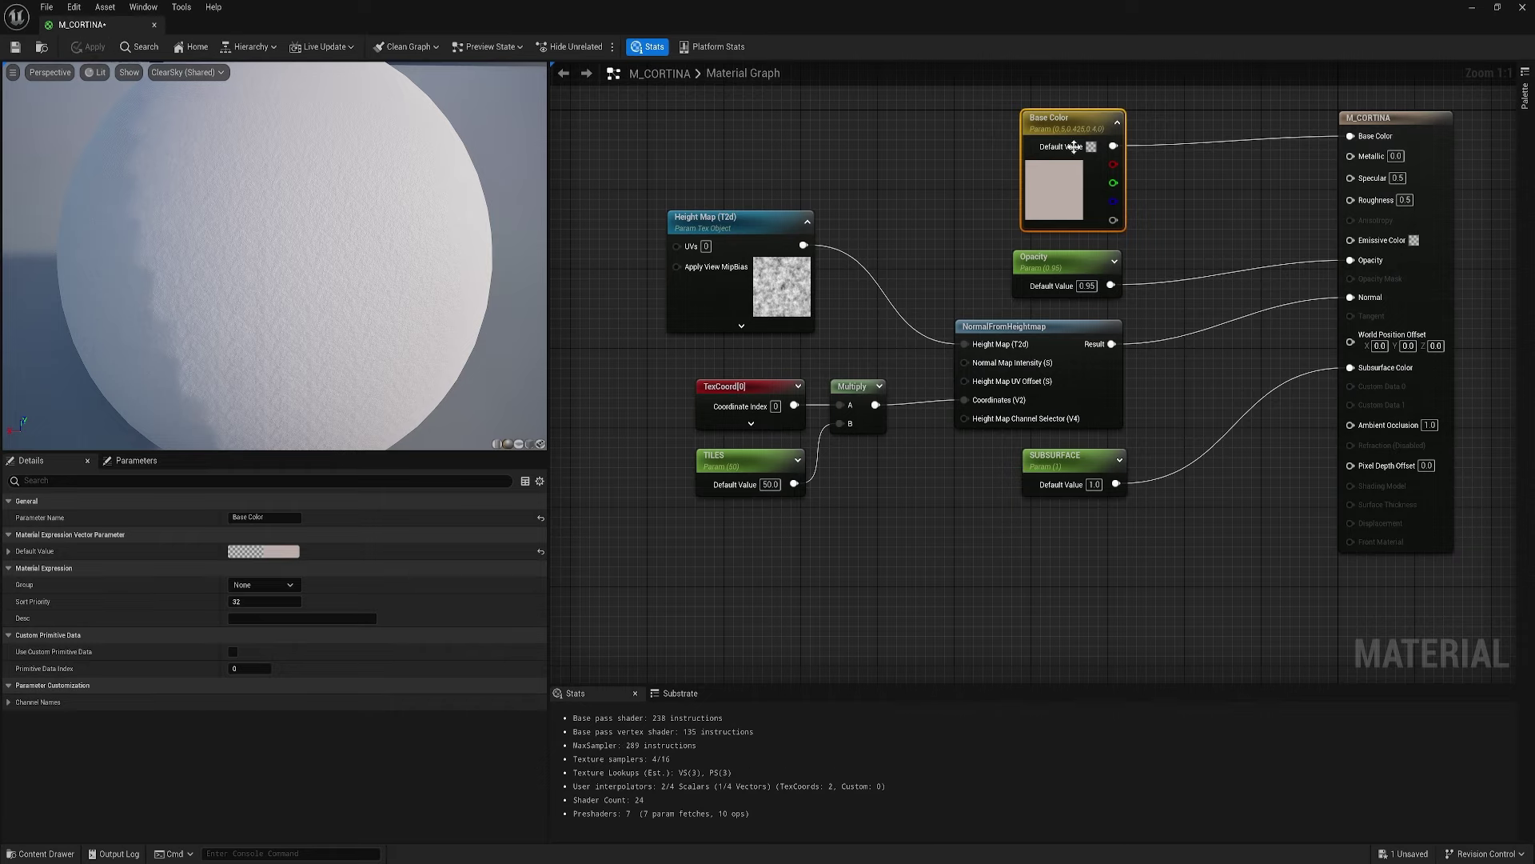
- Close the material editor and create a material instance of M_CORTINA named MI_CORTINA_LEVE
click(1523, 8)
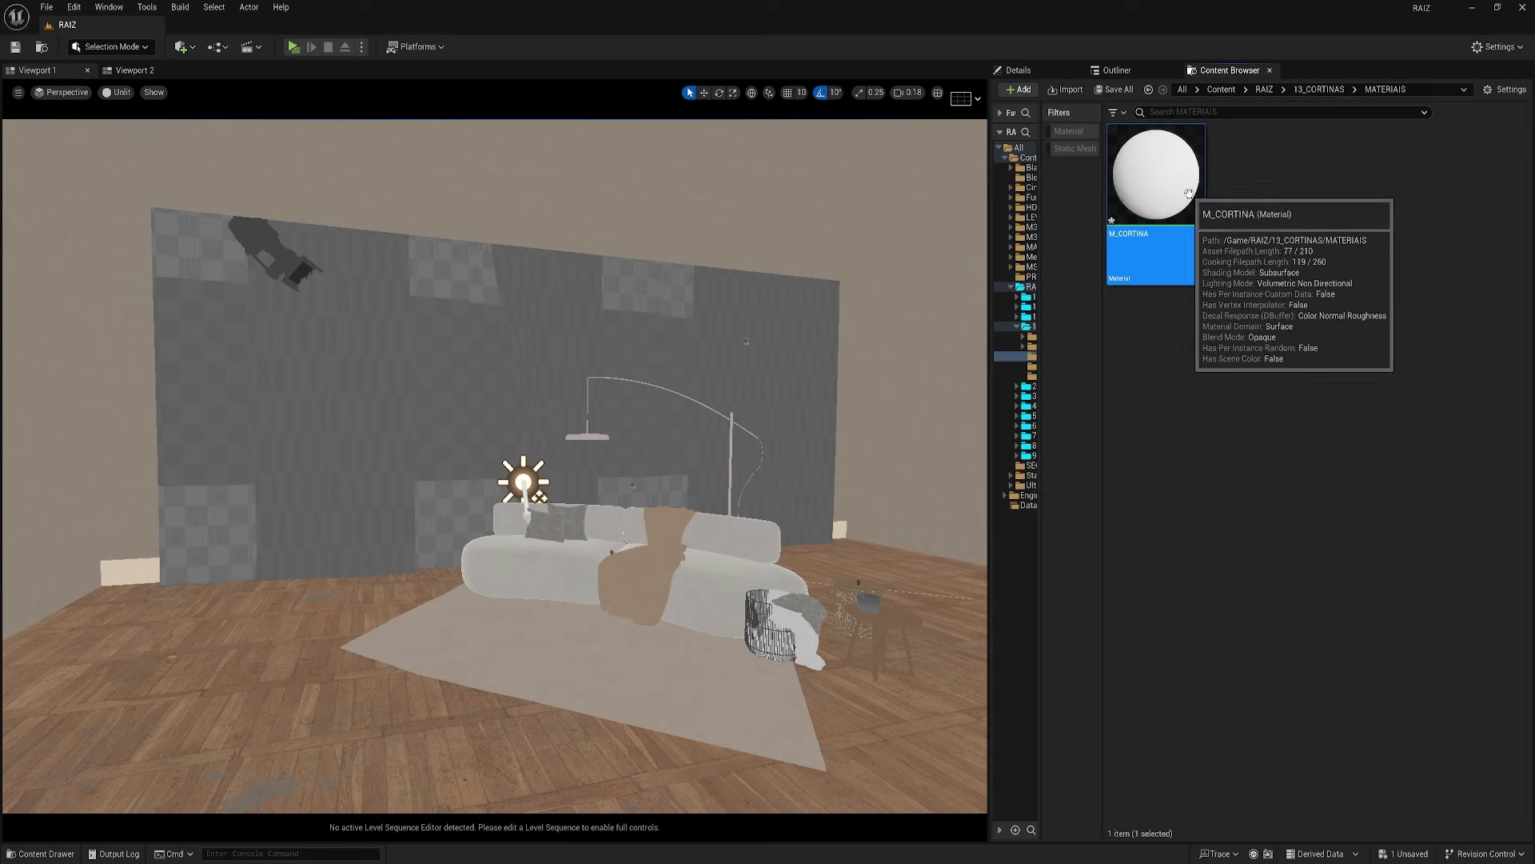
right_click(1175, 185)
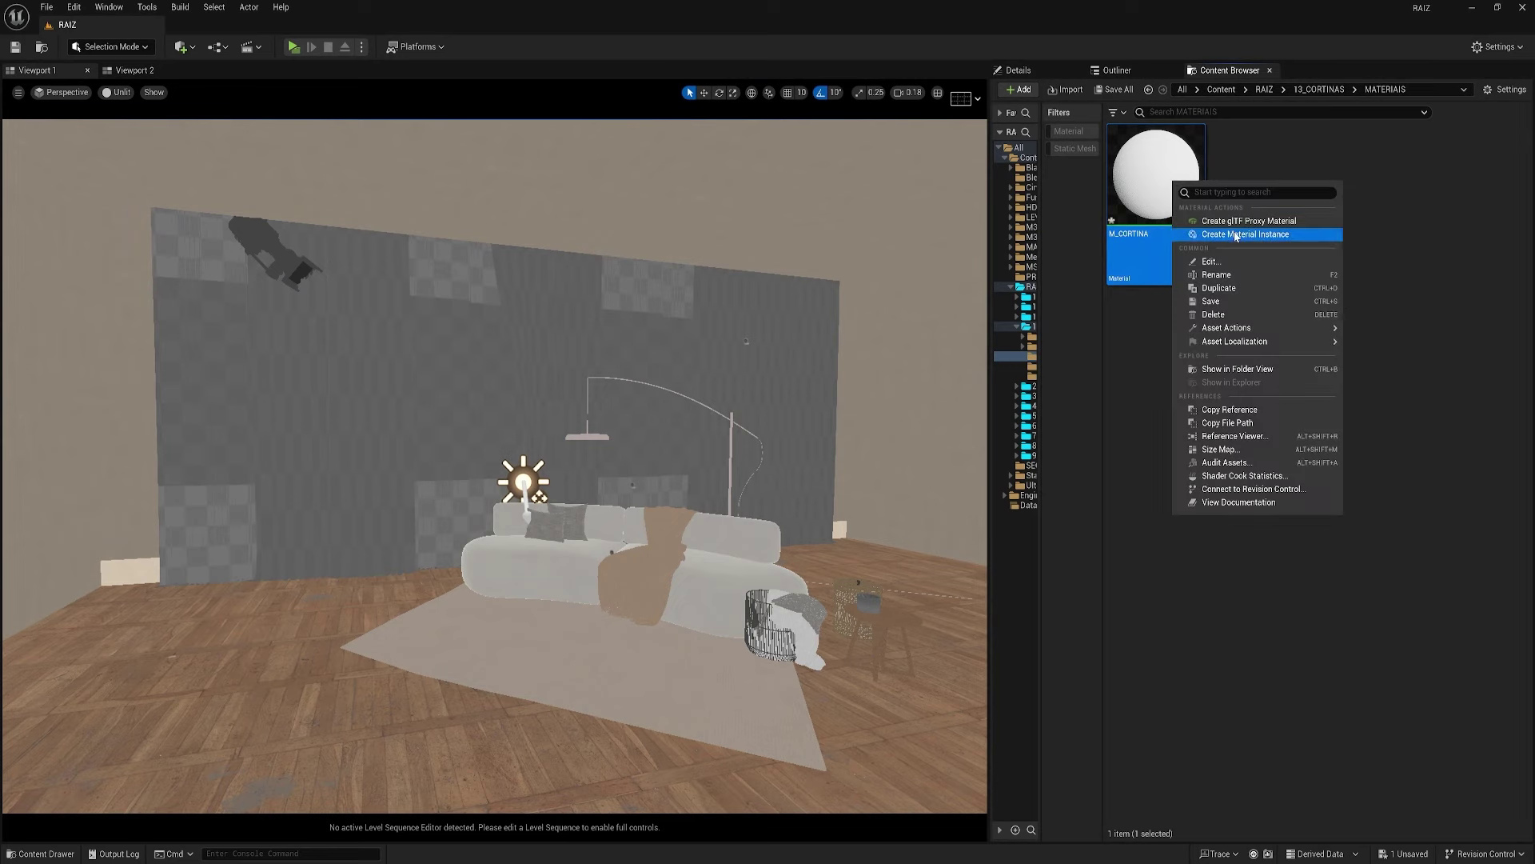
click(1235, 234)
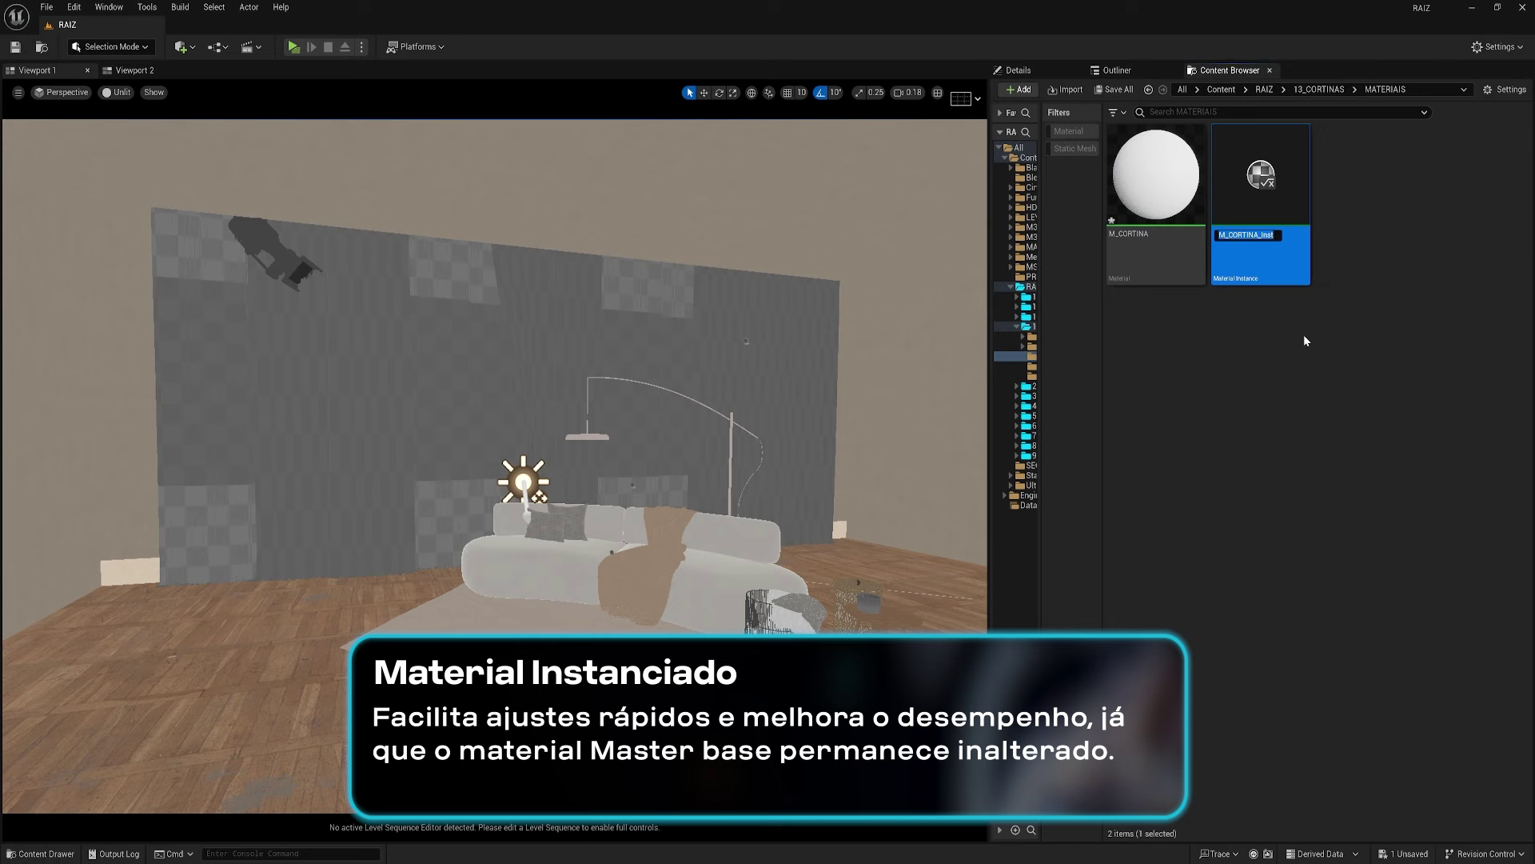
text(MI)
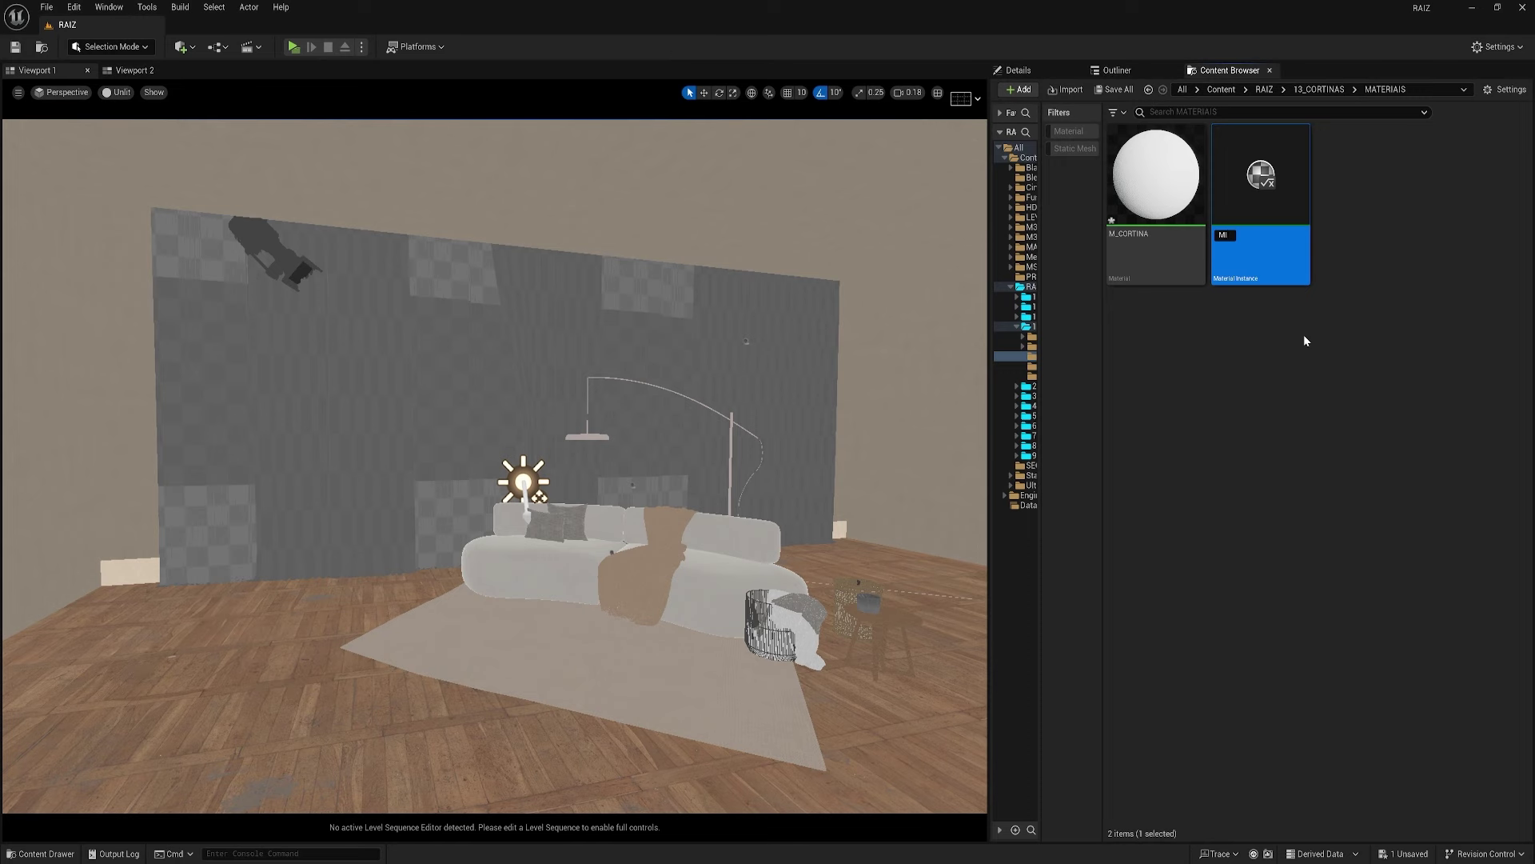
text(_CORTINA)
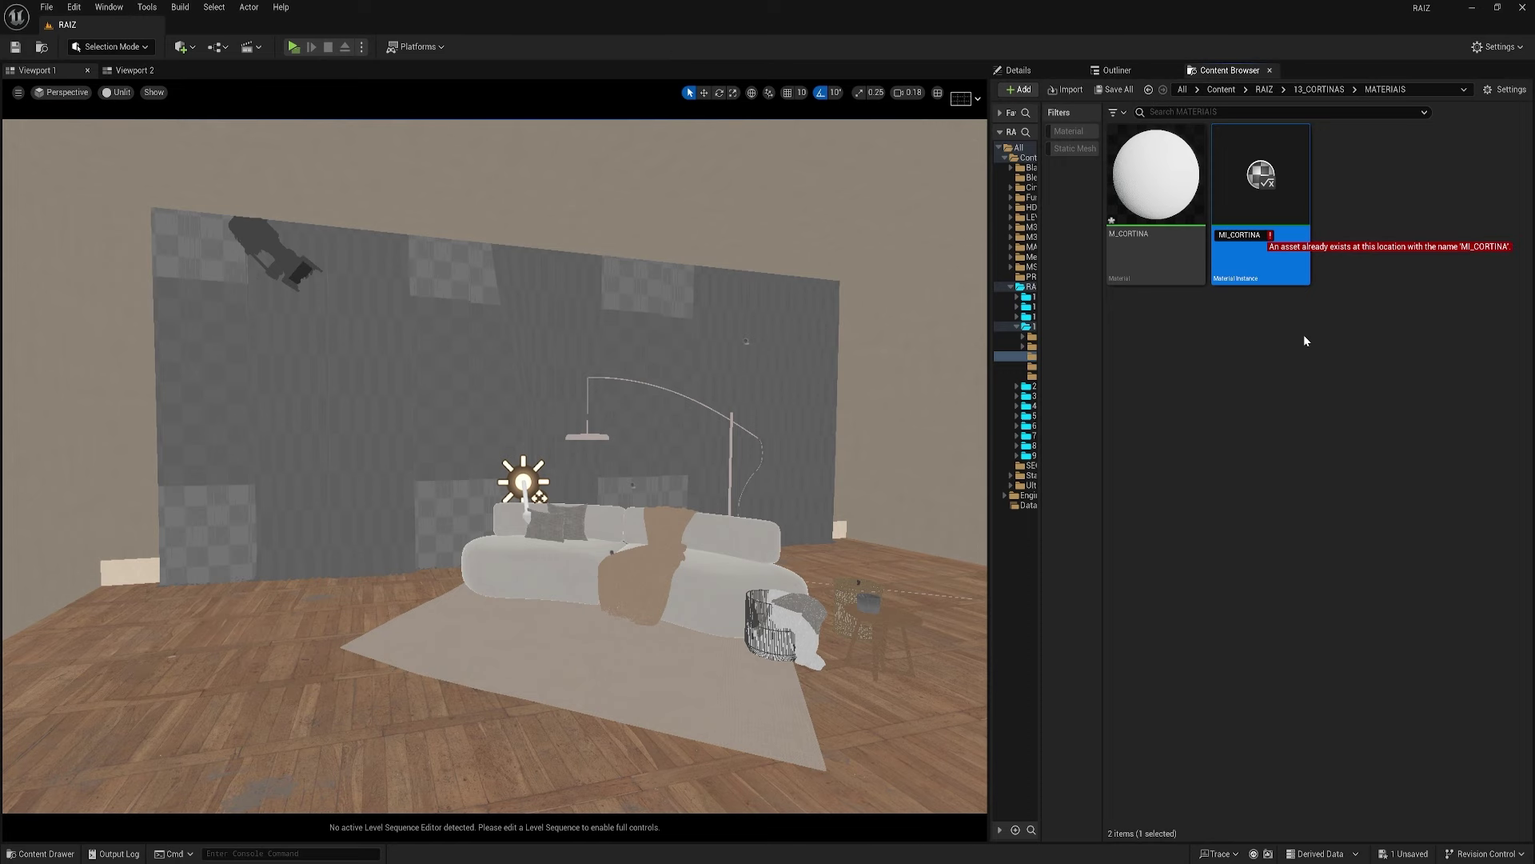
text(_)
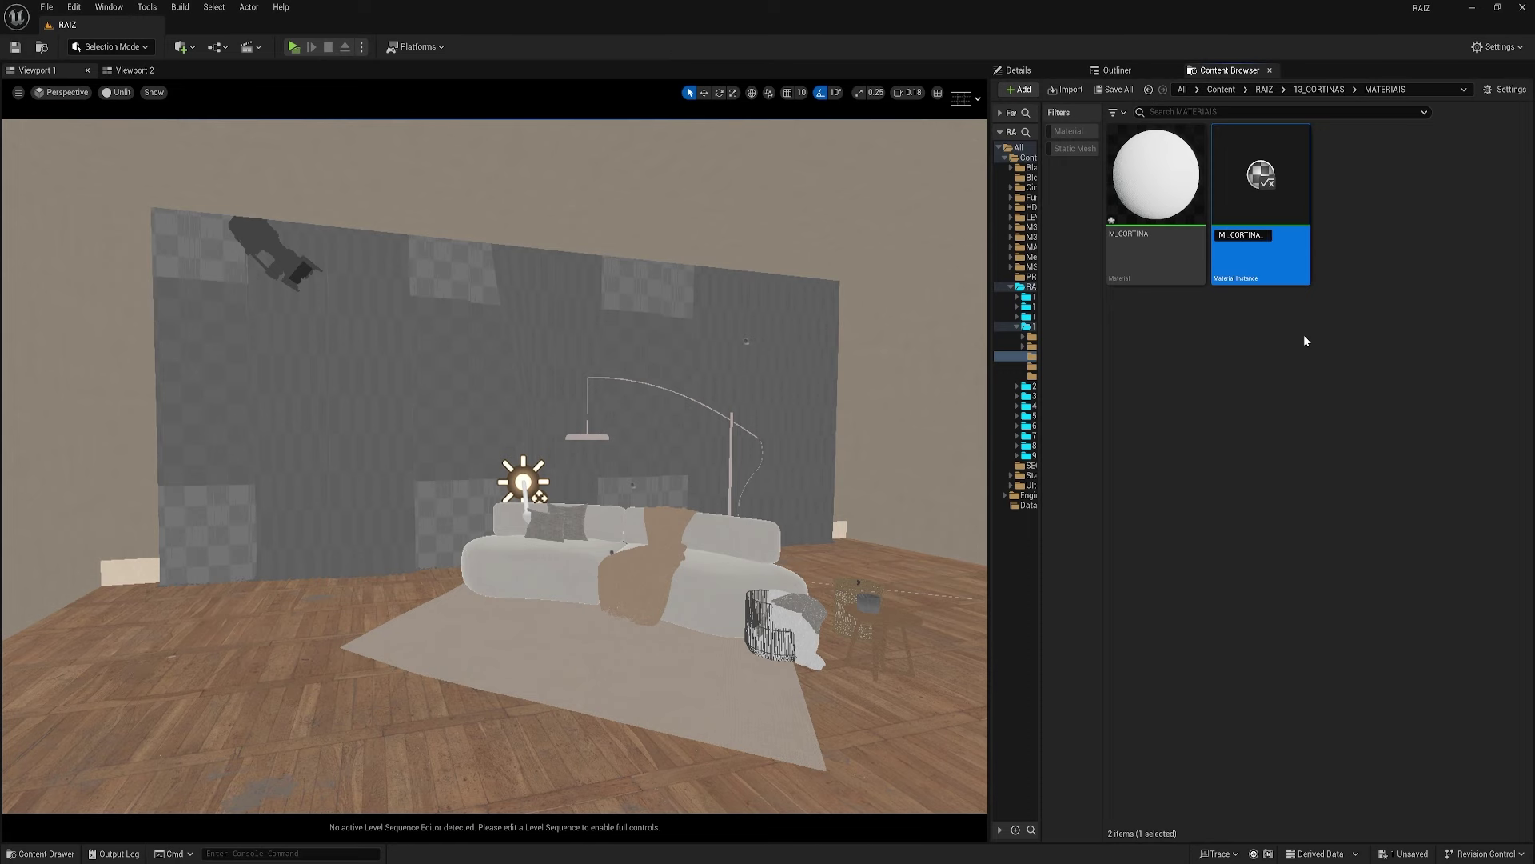
text(LEVE)
key(Return)
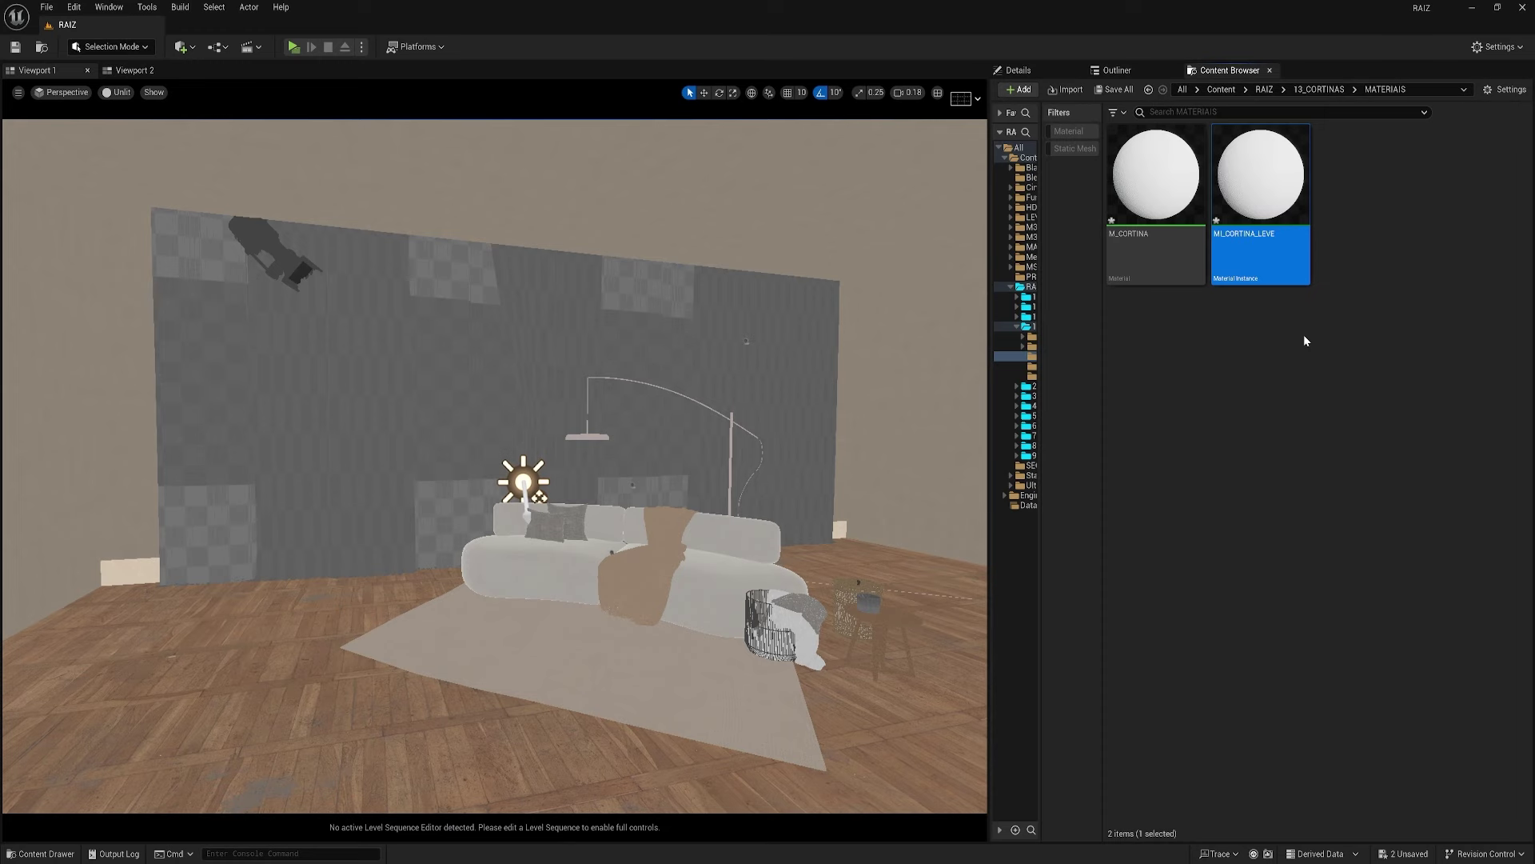
- Select the four curtain panels covering the windows and assign MI_CORTINA_LEVE to their Element 0 material slot
right_drag(639, 404, 580, 404)
key(d)
key(a)
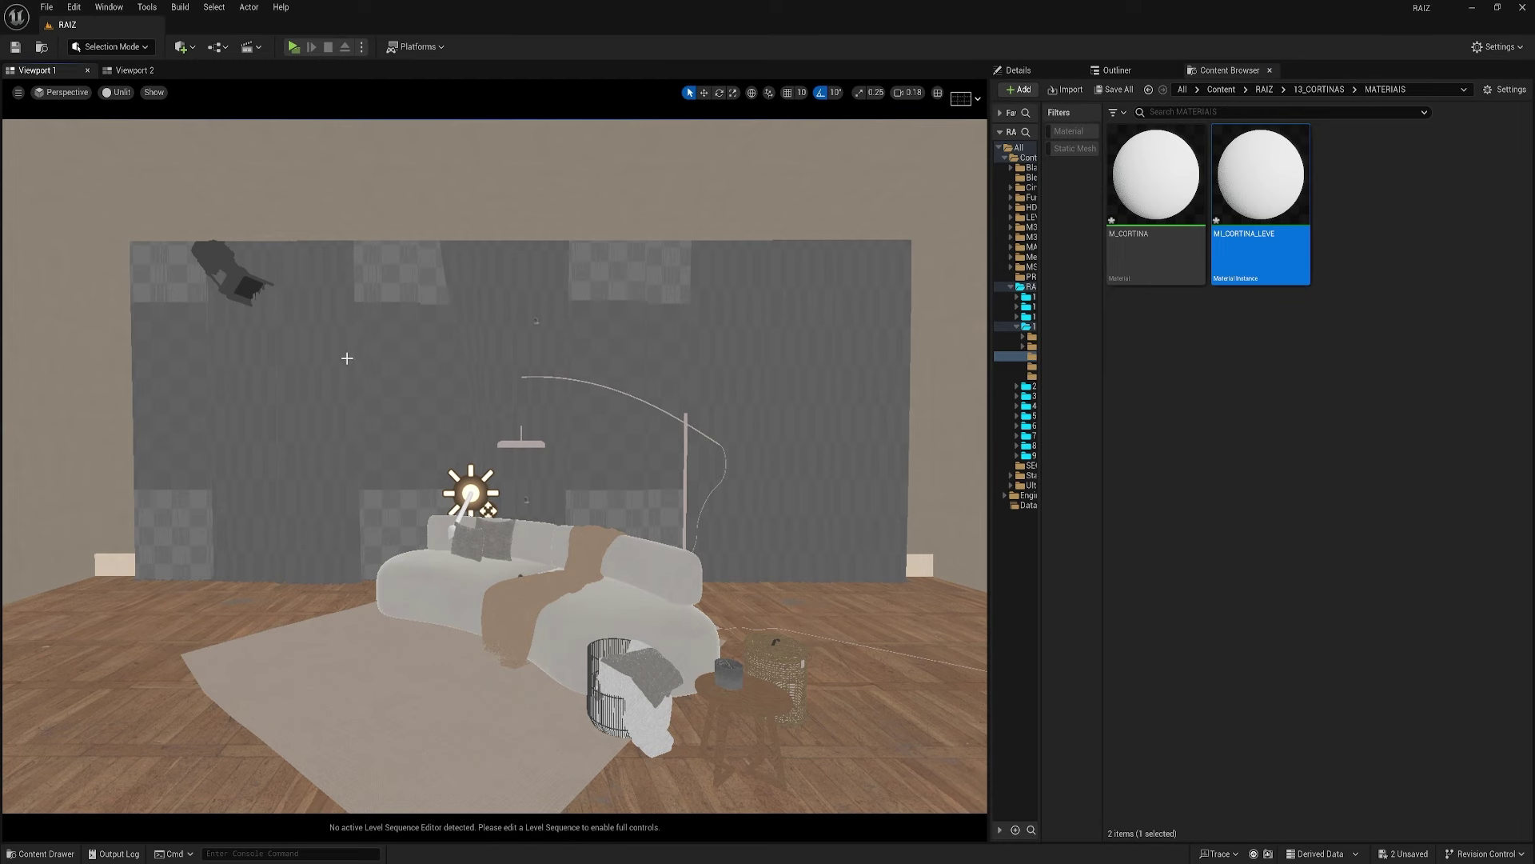
click(428, 376)
ctrl+click(608, 366)
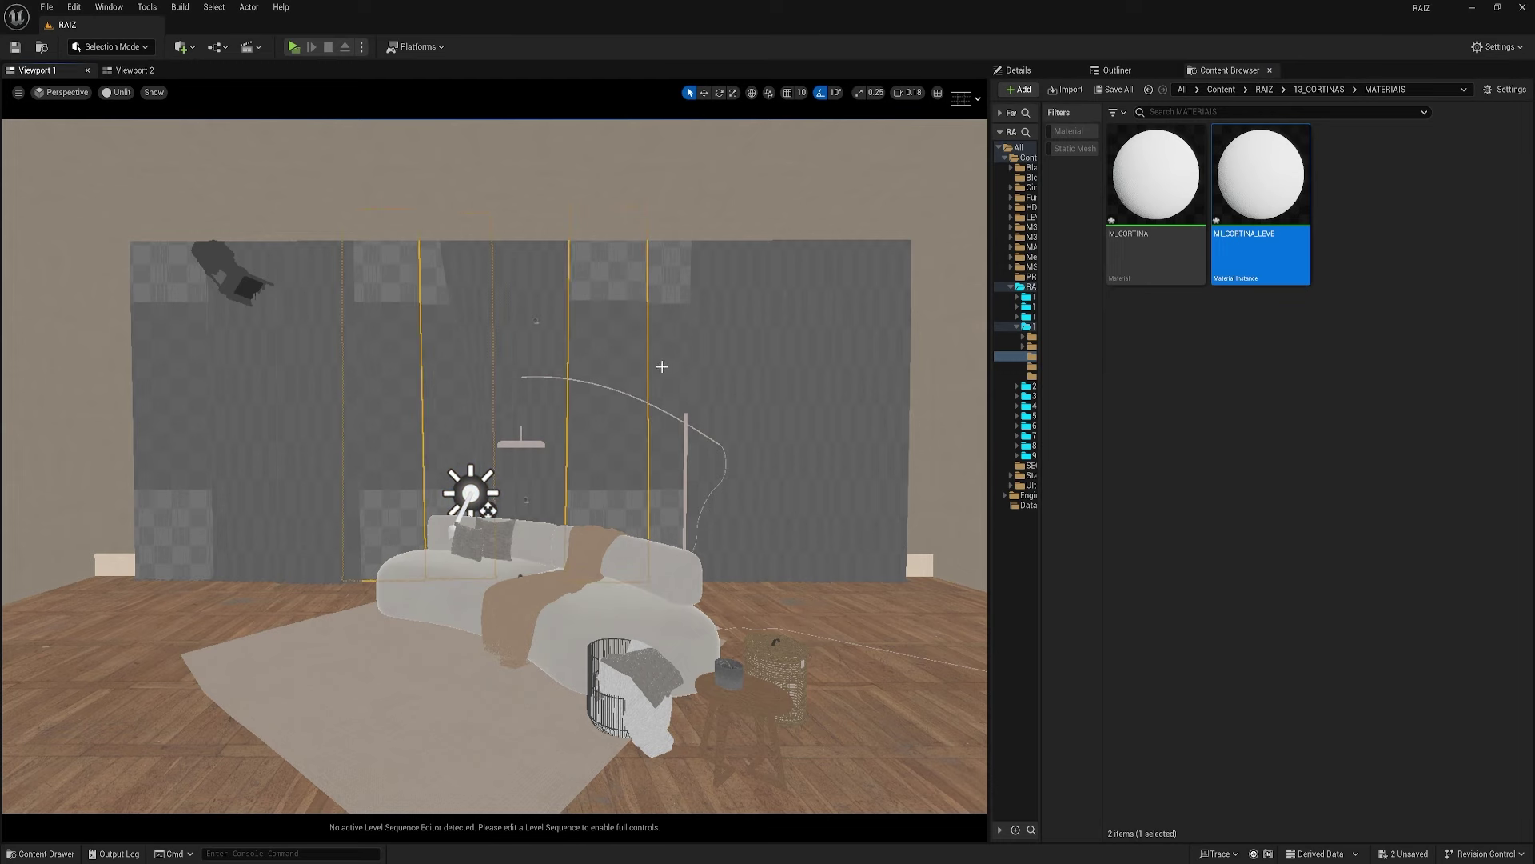
right_drag(364, 236, 530, 304)
key(h)
right_drag(563, 377, 567, 377)
key(ctrl+h)
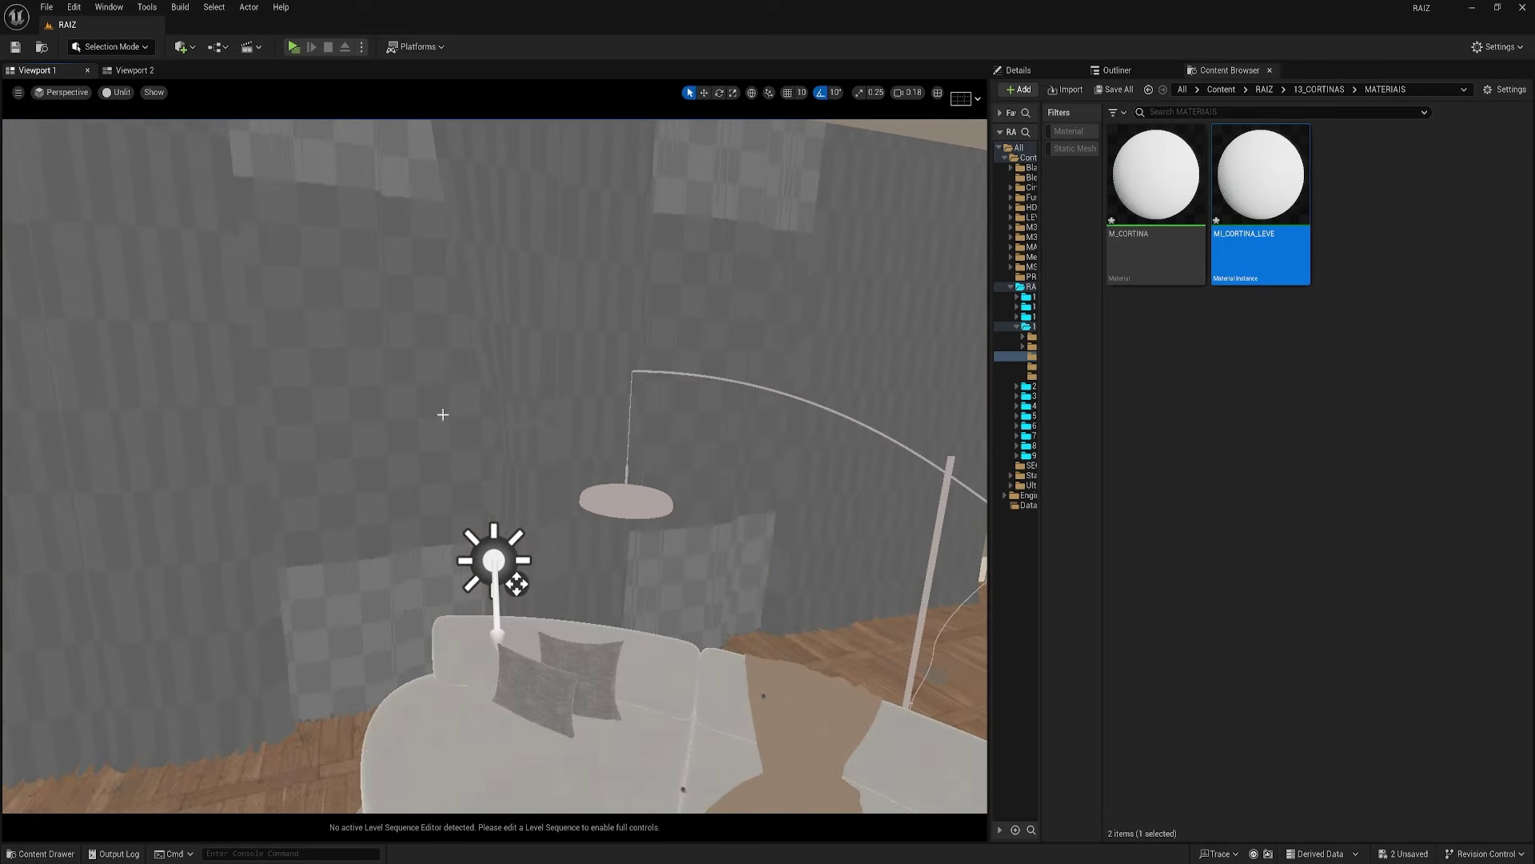
key(ctrl+z)
key(ctrl+h)
click(764, 299)
ctrl+click(304, 358)
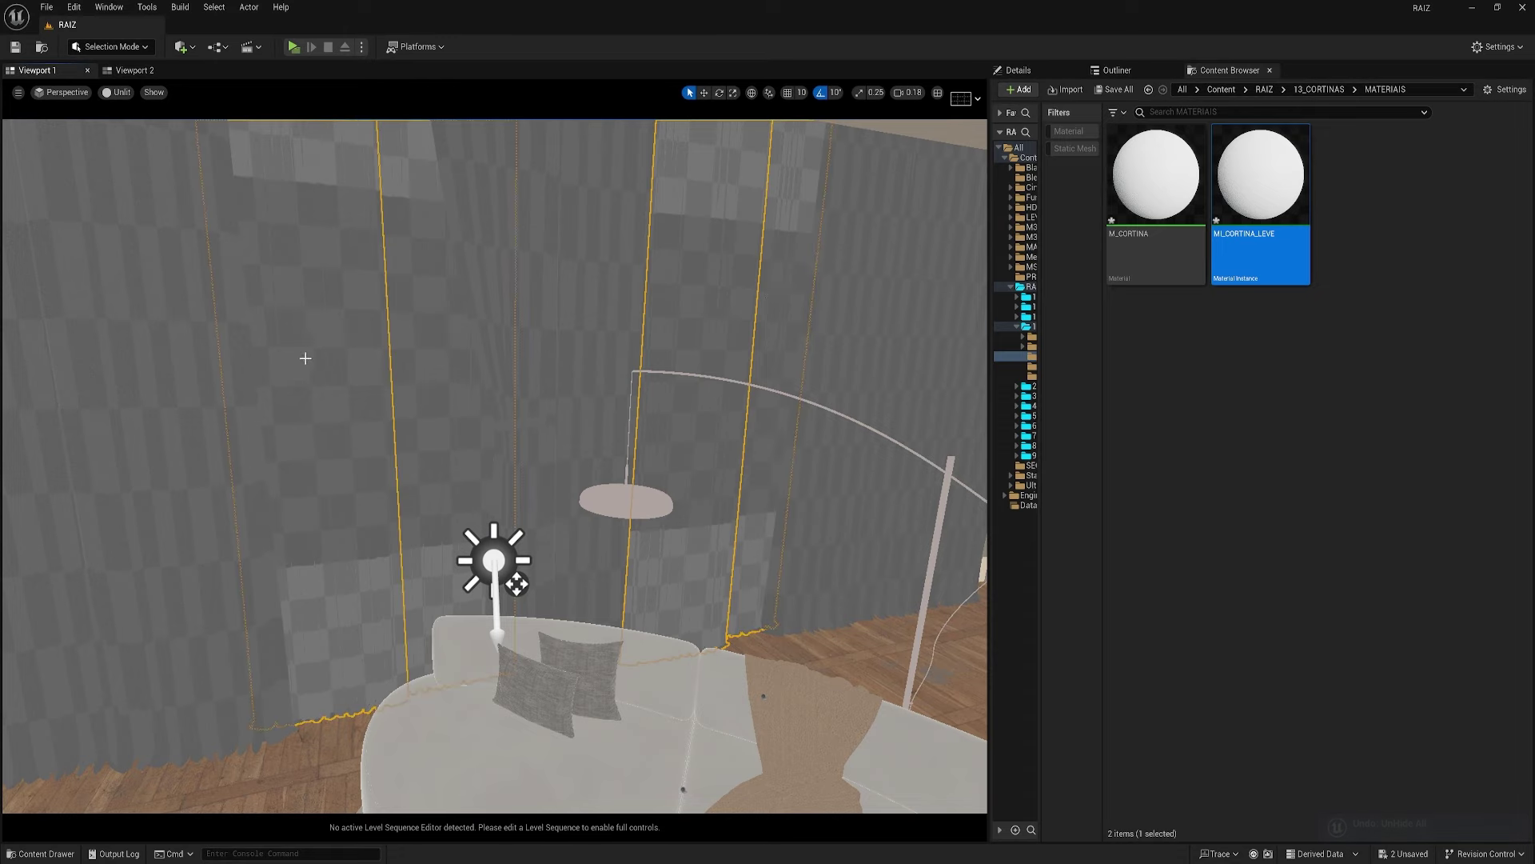
right_drag(306, 358, 325, 400)
click(1038, 73)
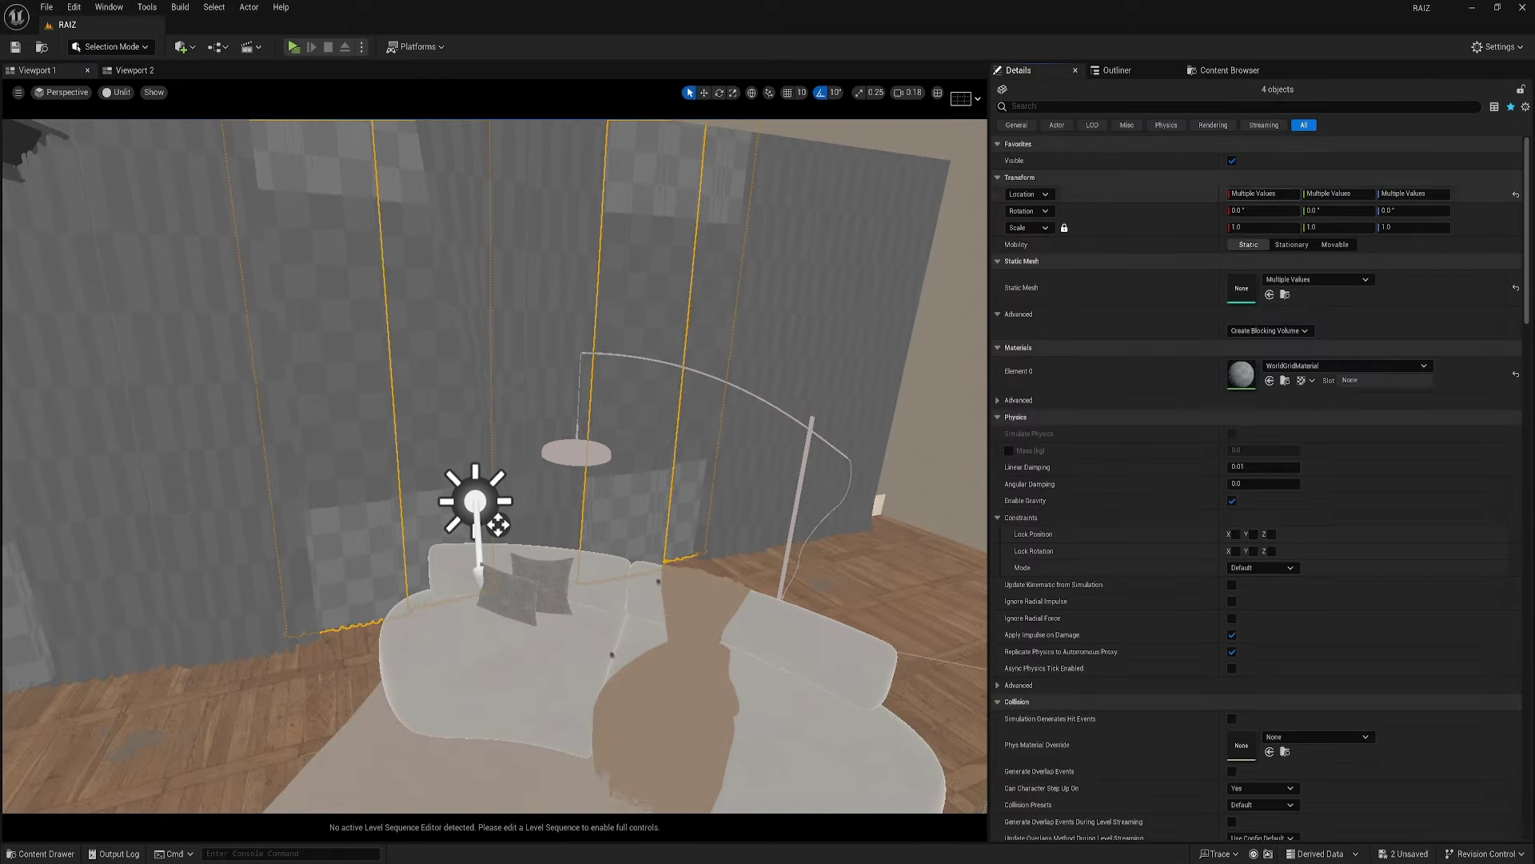
click(1269, 381)
- Select the eight remaining curtain panels and assign MI_CORTINA_LEVE to their Element 0 material slot
mouse_move(562, 500)
right_down()
mouse_move(607, 448)
mouse_move(564, 504)
right_up()
click(539, 285)
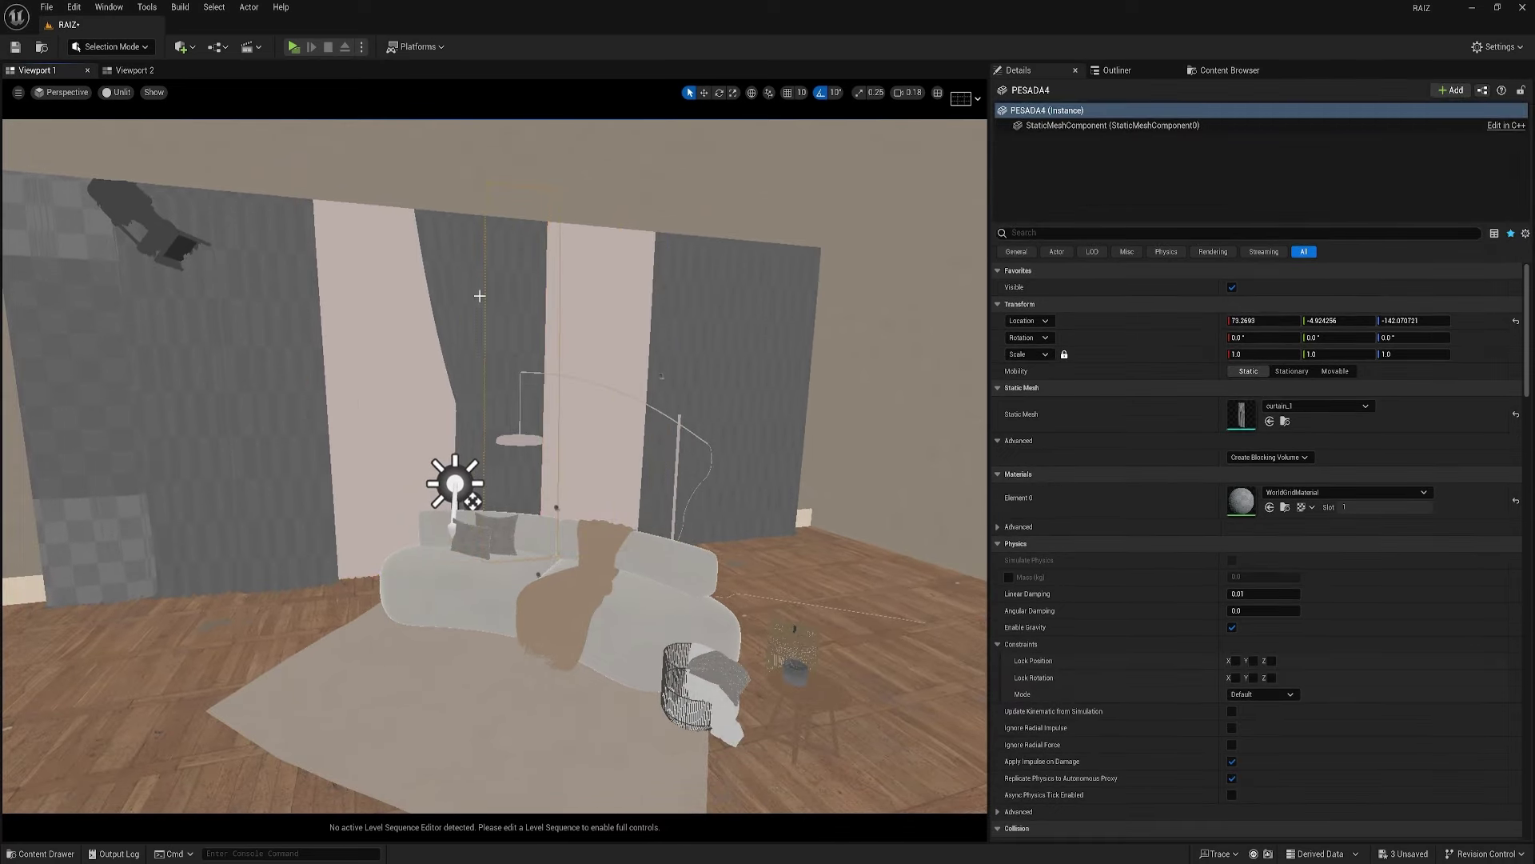
ctrl+click(480, 296)
ctrl+click(717, 319)
ctrl+click(751, 320)
ctrl+click(795, 329)
ctrl+click(301, 351)
ctrl+click(180, 376)
ctrl+click(48, 387)
click(1269, 380)
- Hide the editor icons, switch the viewport to Lit mode and save the level with its new materials
right_drag(560, 400, 608, 400)
key(g)
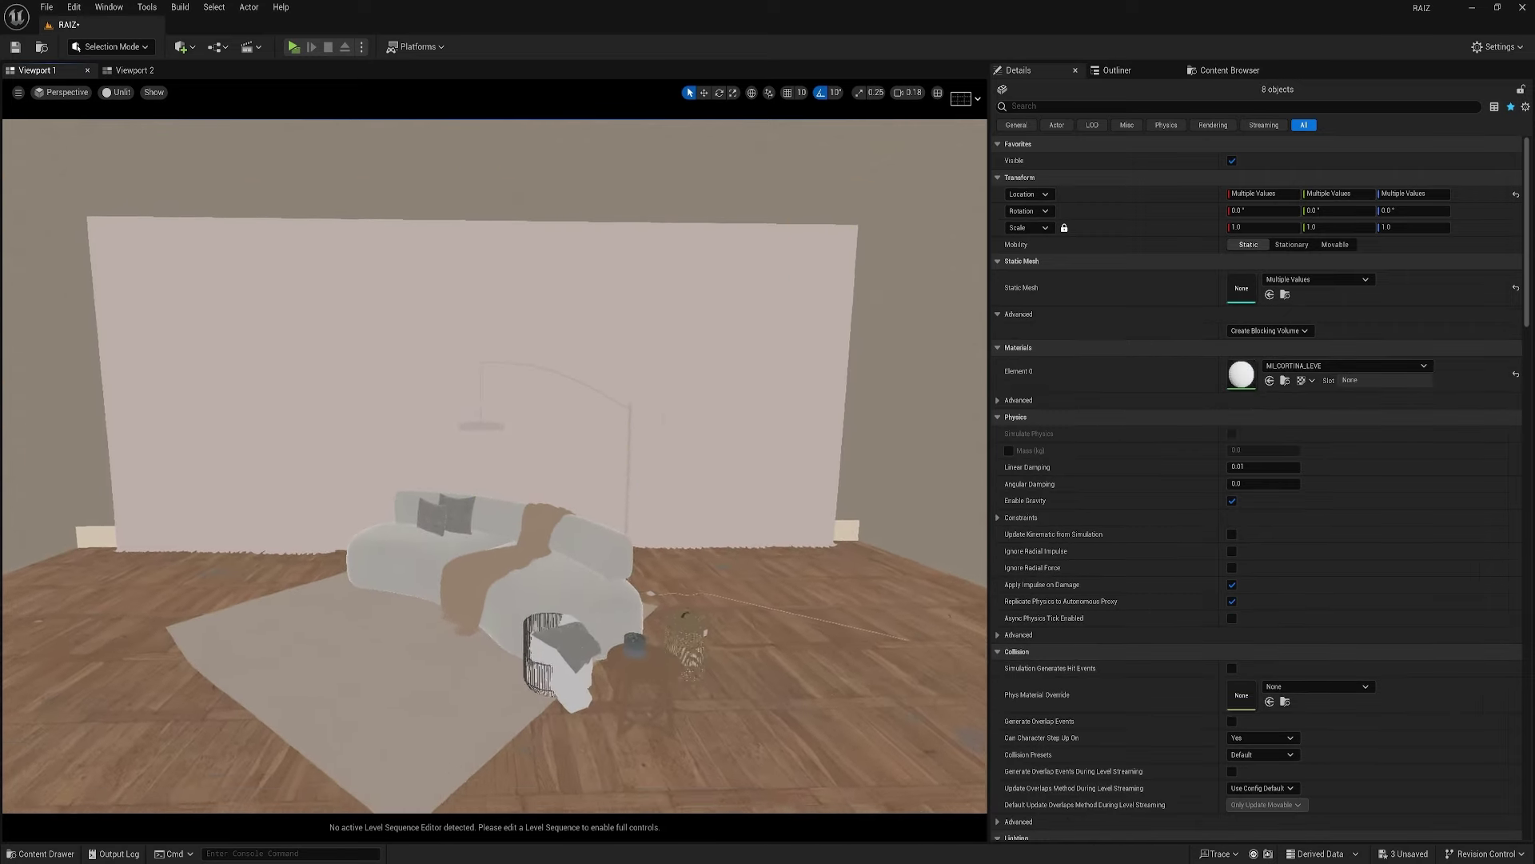
right_drag(182, 146, 183, 146)
click(121, 92)
click(146, 134)
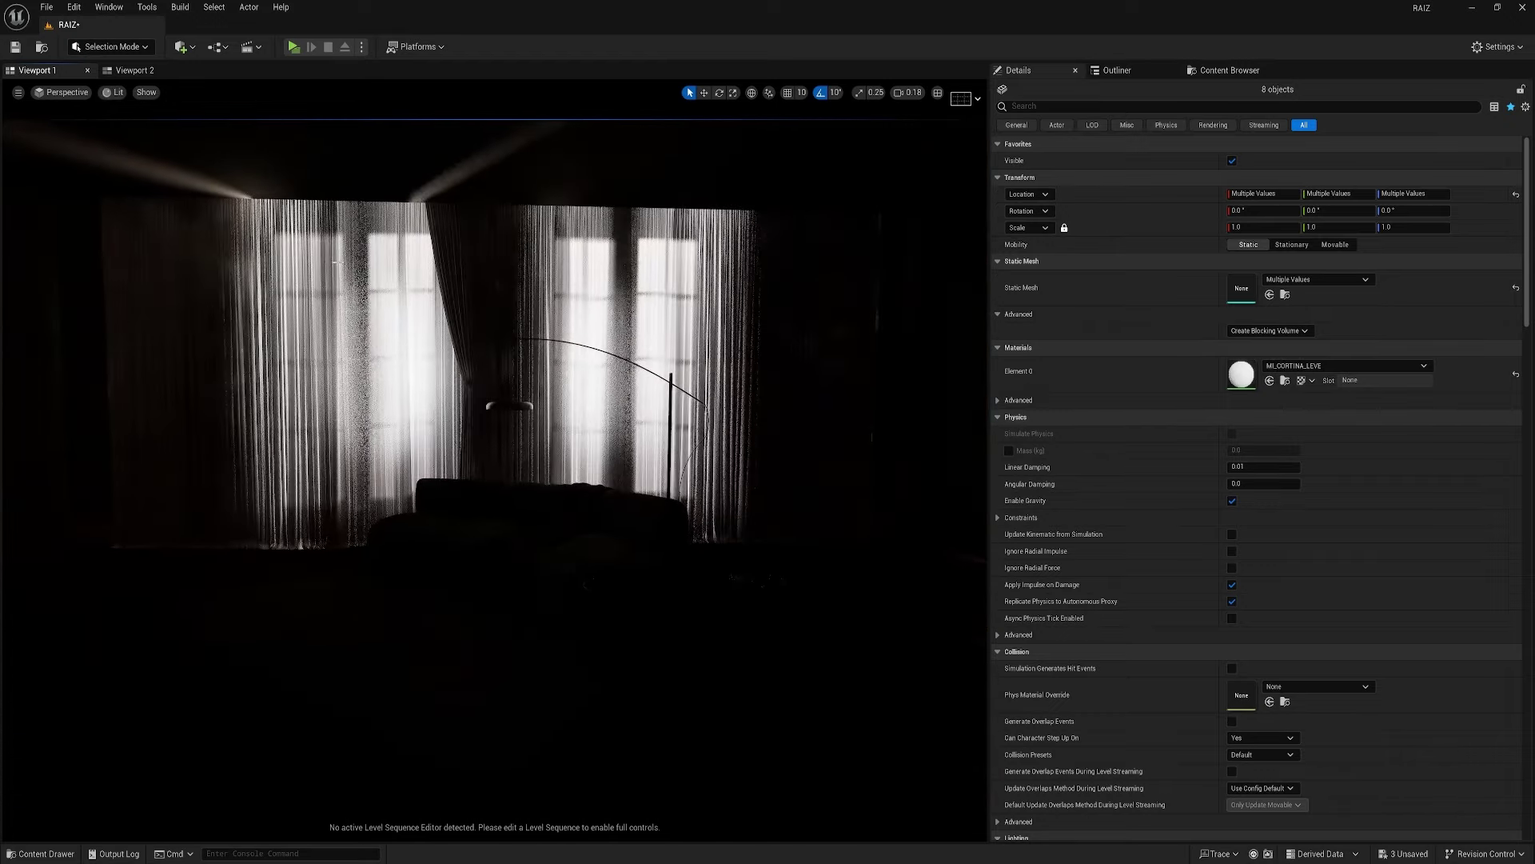
key(ctrl+s)
right_drag(426, 297, 426, 296)
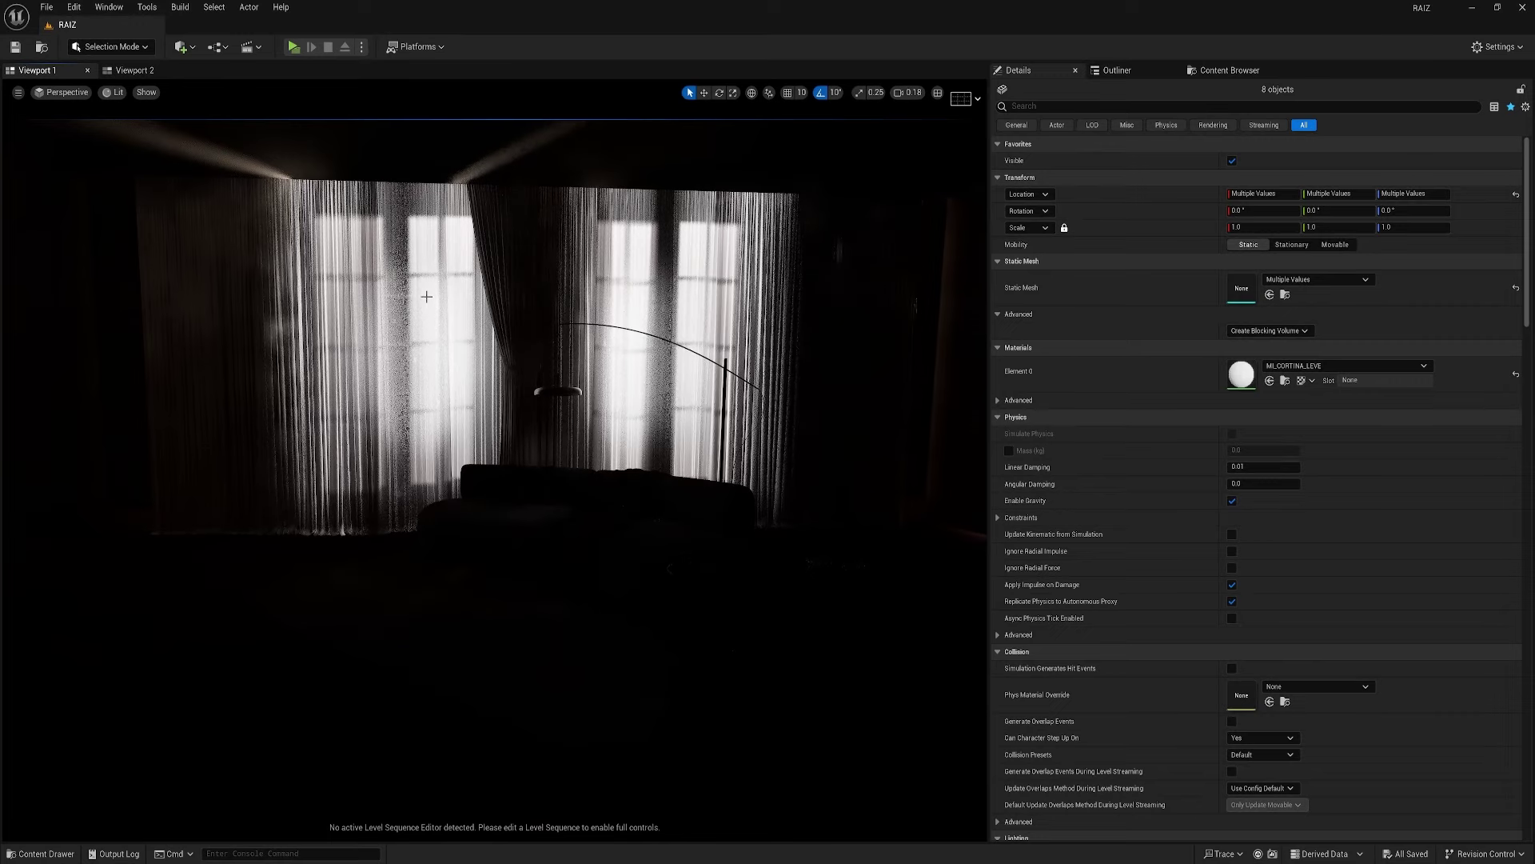
- Show the editor icons and examine the intensity settings of the light pair at the windows and the pair farther outside
right_drag(552, 381, 769, 381)
key(g)
click(651, 336)
ctrl+click(734, 344)
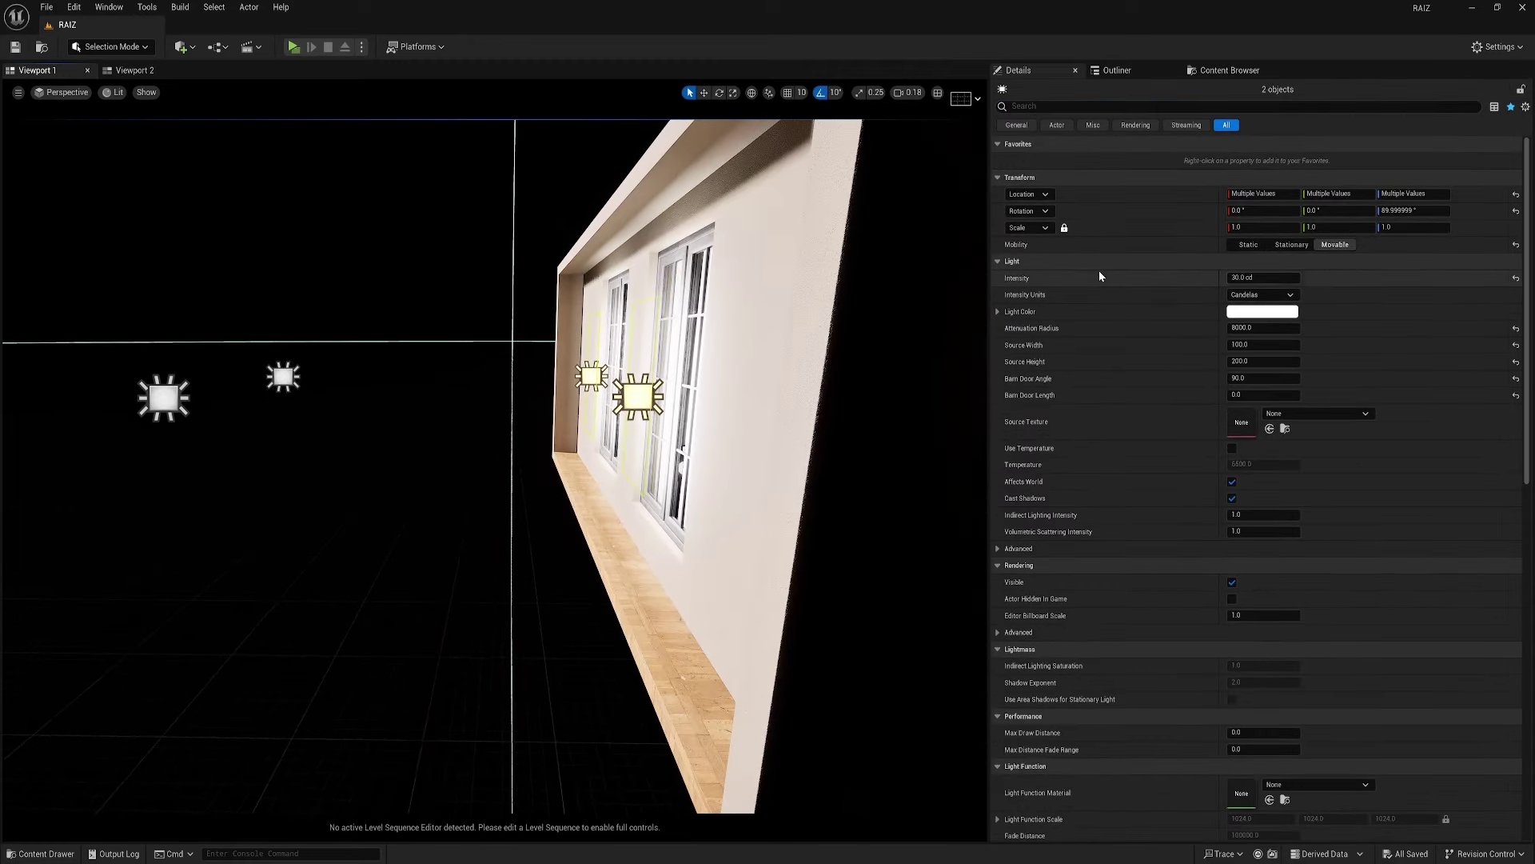
click(1277, 277)
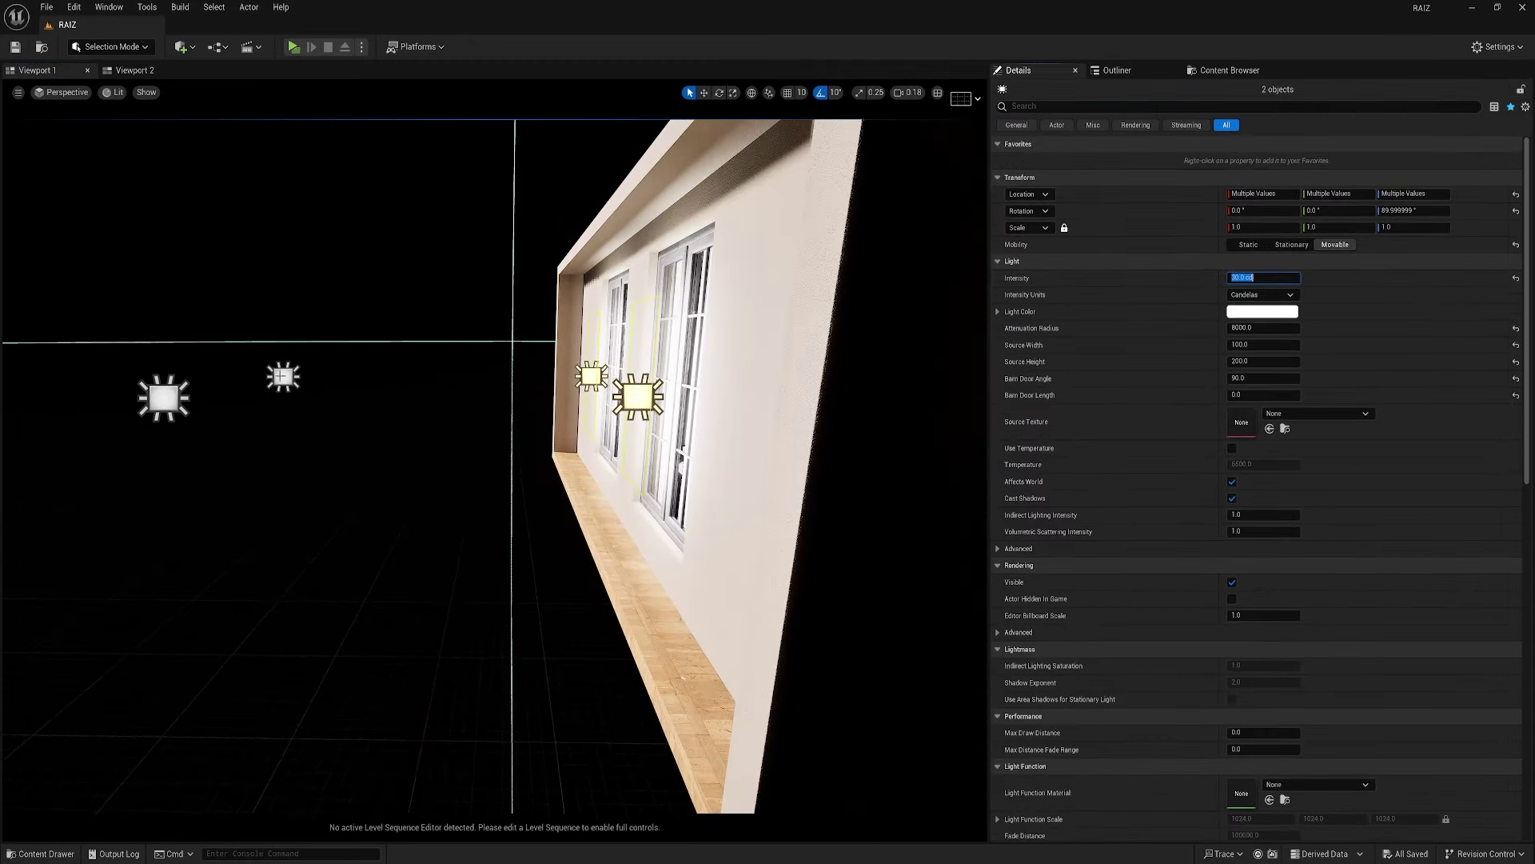
click(177, 401)
ctrl+click(283, 376)
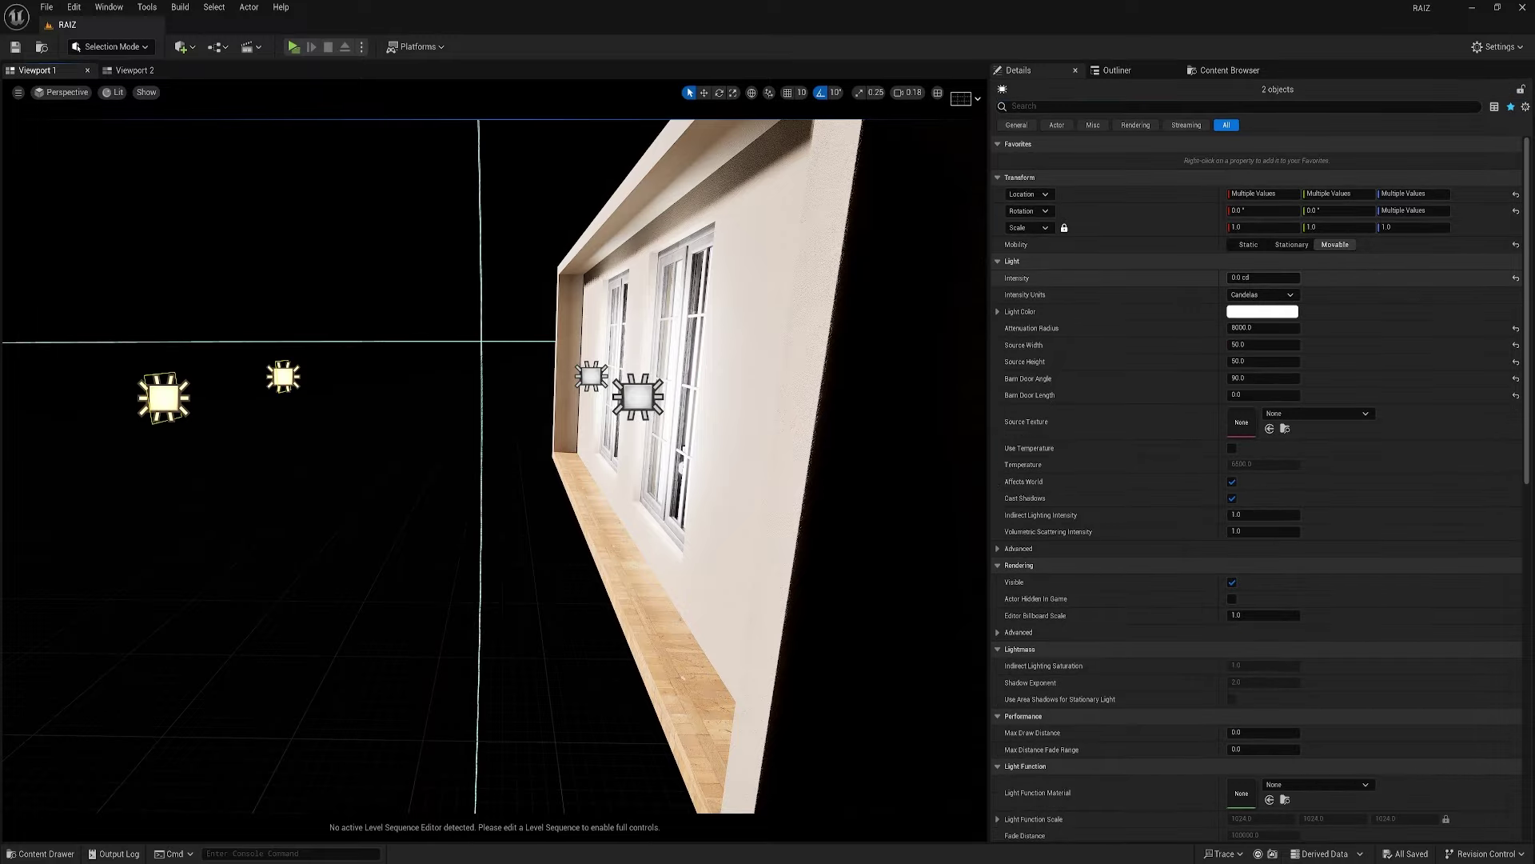
right_drag(540, 405, 328, 404)
mouse_move(495, 467)
right_down()
mouse_move(384, 376)
mouse_move(264, 344)
mouse_move(400, 391)
mouse_move(472, 480)
right_up()
scroll(607, 355, down, 8)
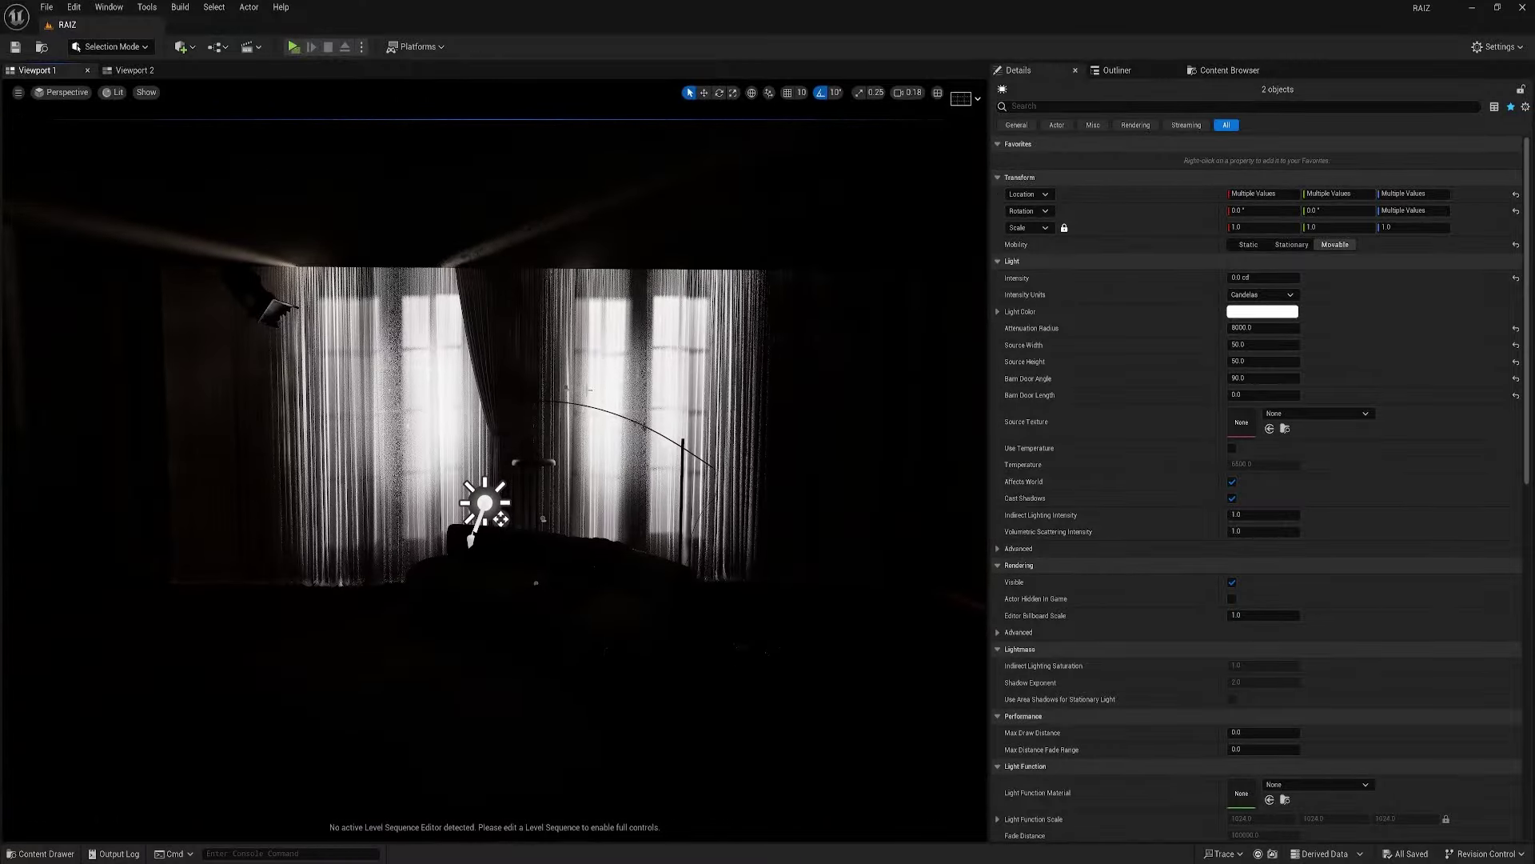
- Select the curtain panels directly in front of the windows, hide them, and check the room's lighting without them
click(674, 367)
ctrl+click(719, 367)
ctrl+click(609, 368)
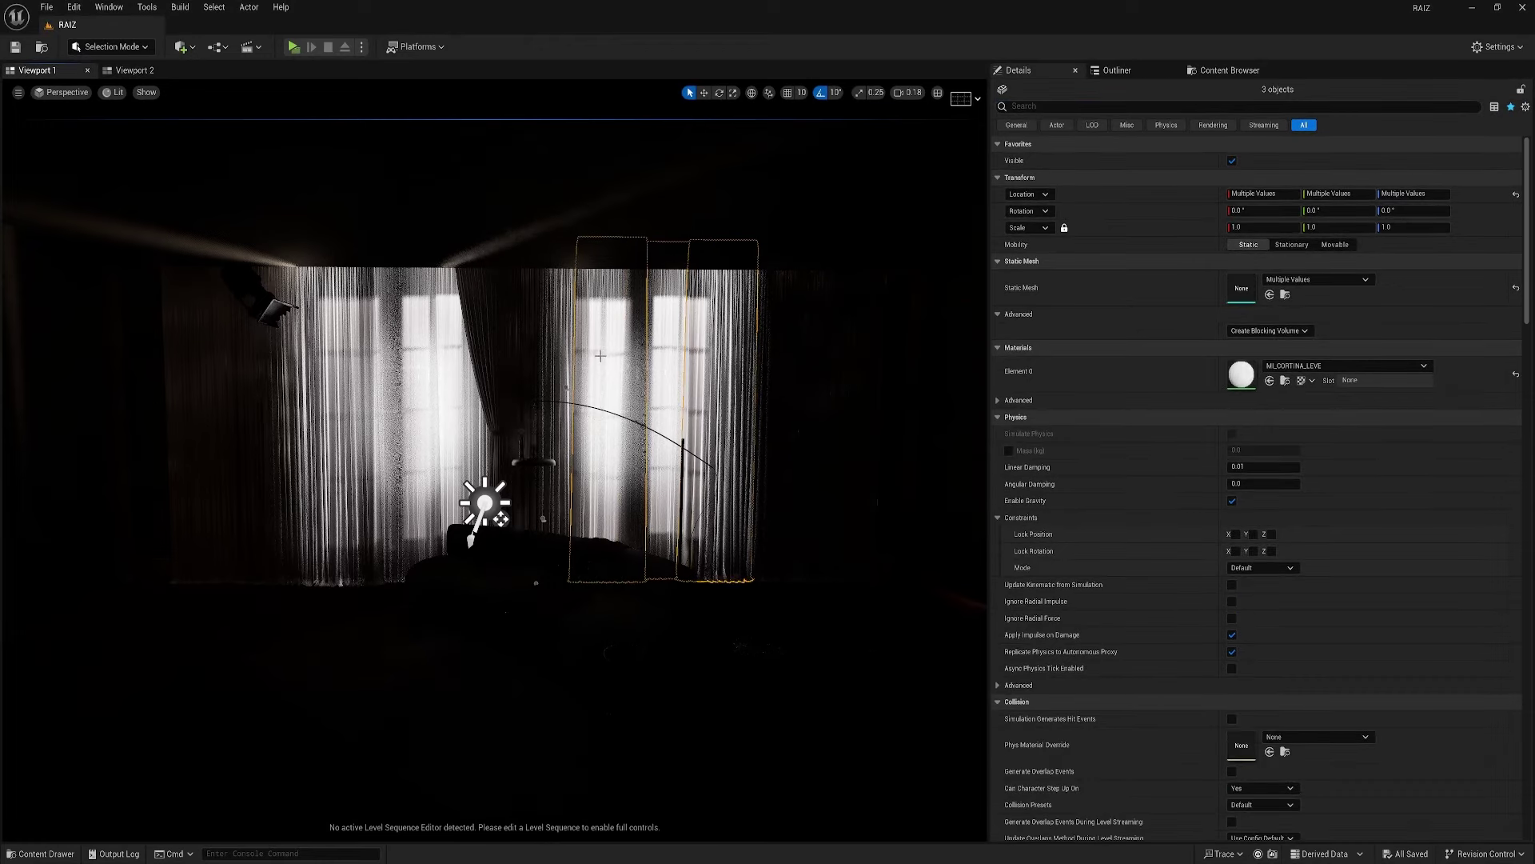
click(670, 365)
ctrl+click(718, 360)
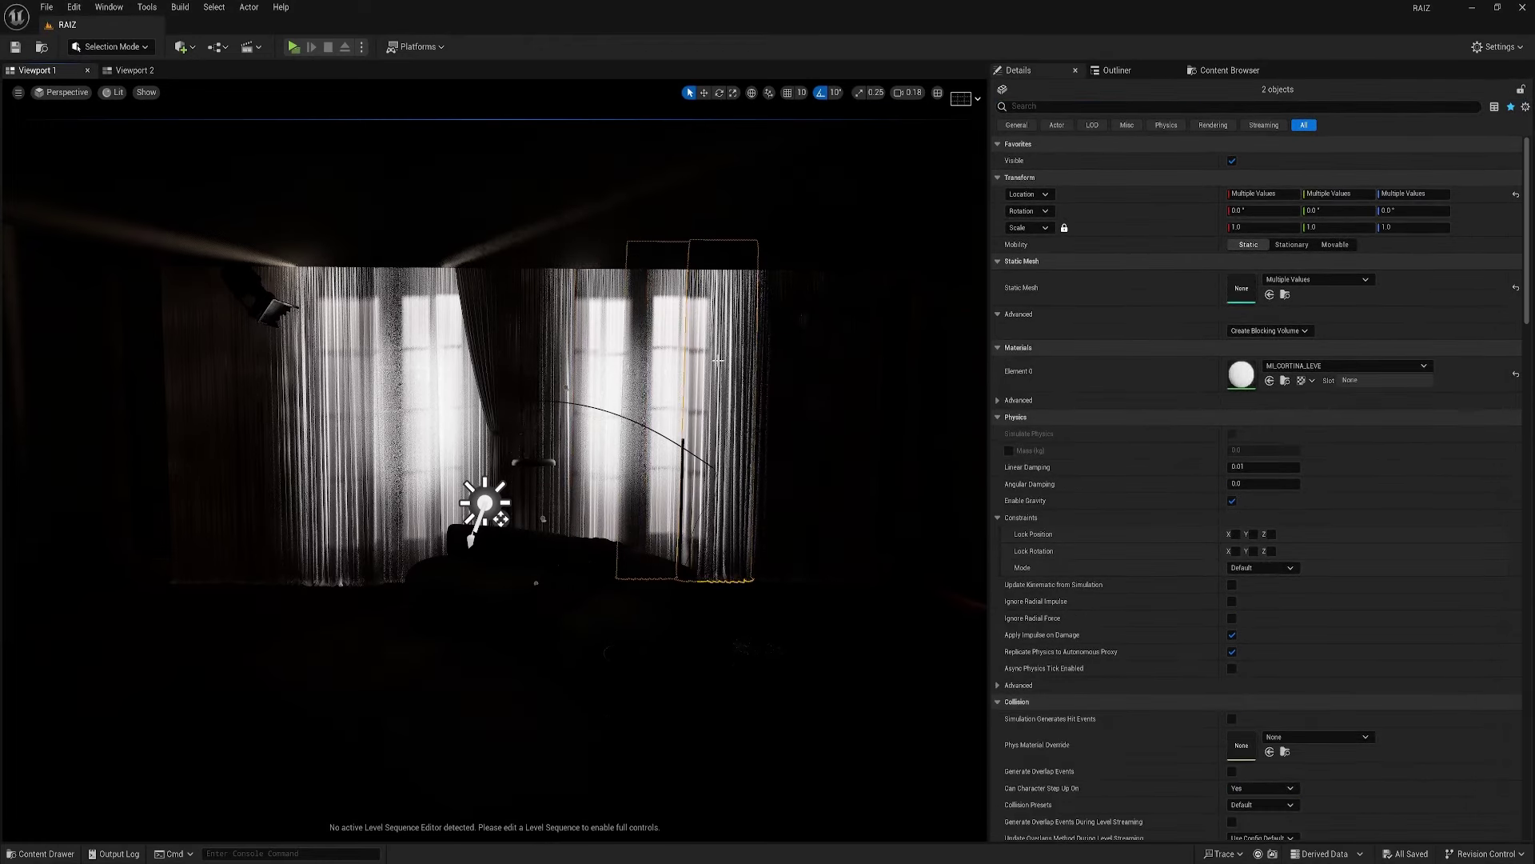
click(669, 370)
key(alt+3)
ctrl+click(605, 356)
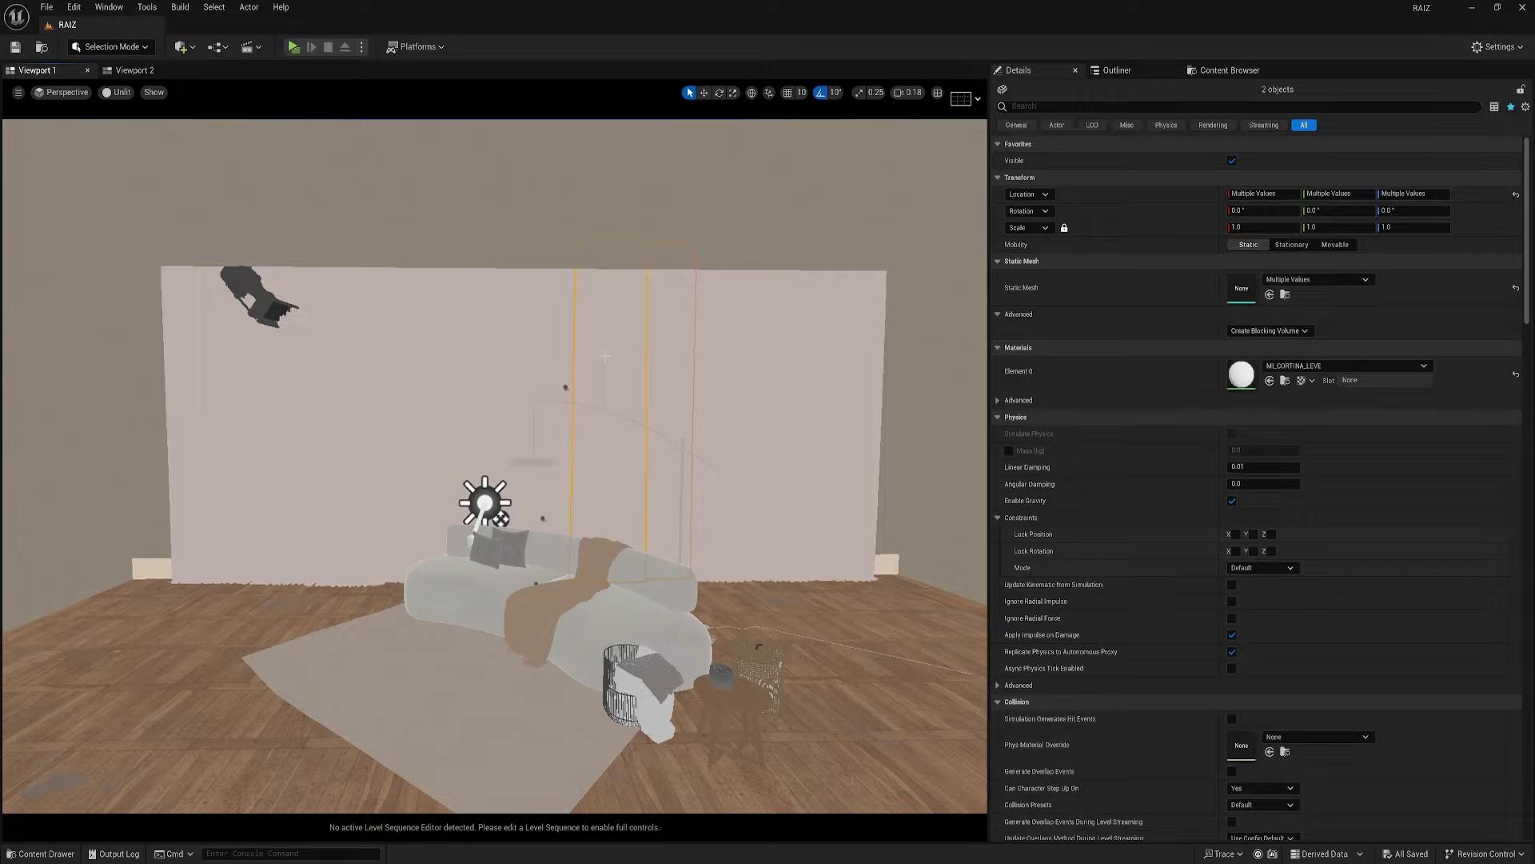
key(alt+4)
click(722, 367)
ctrl+click(660, 368)
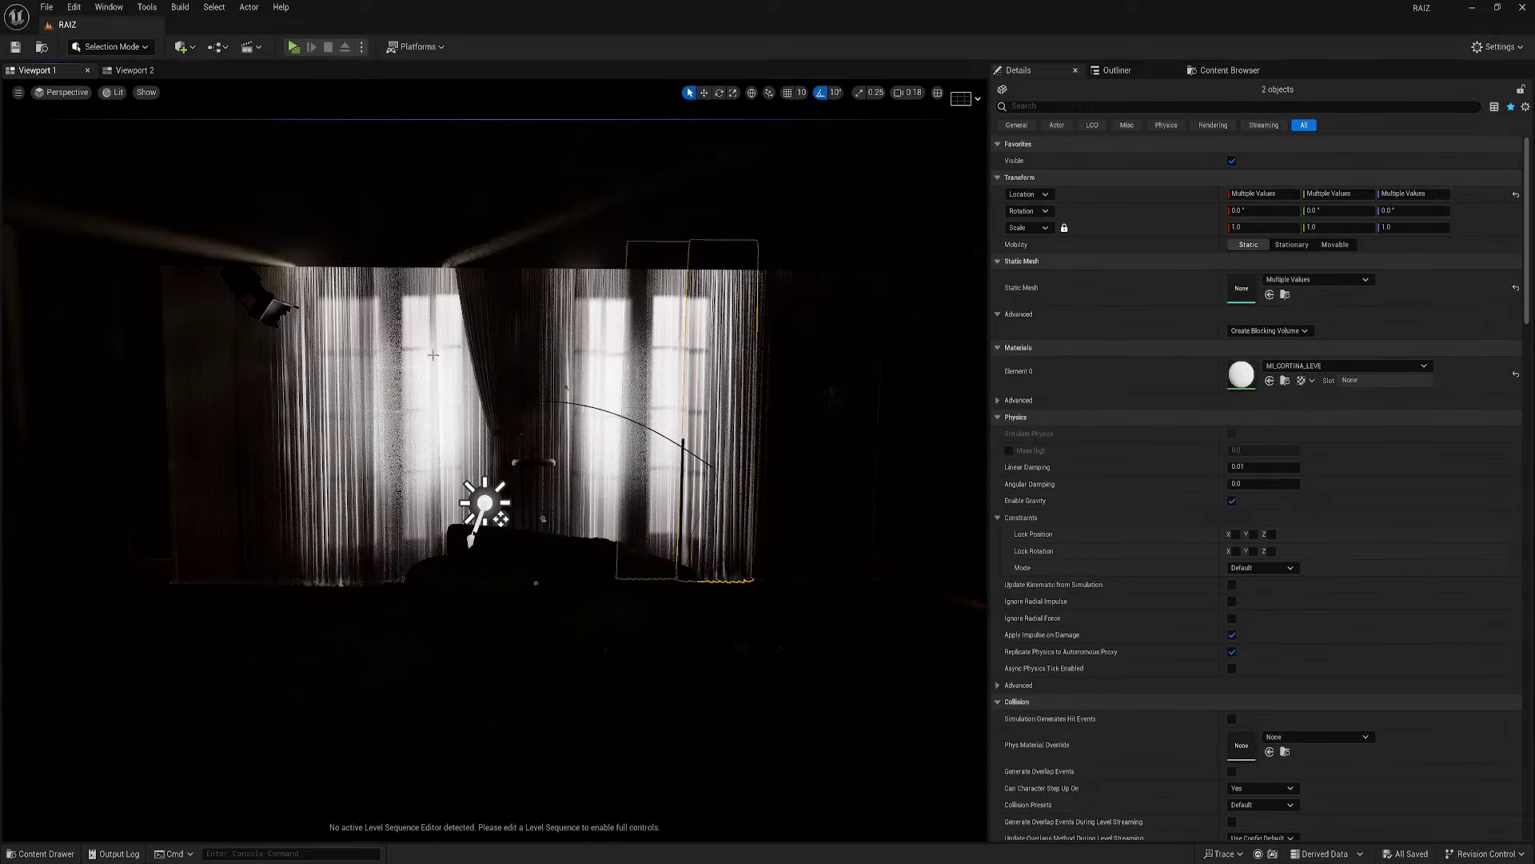
key(h)
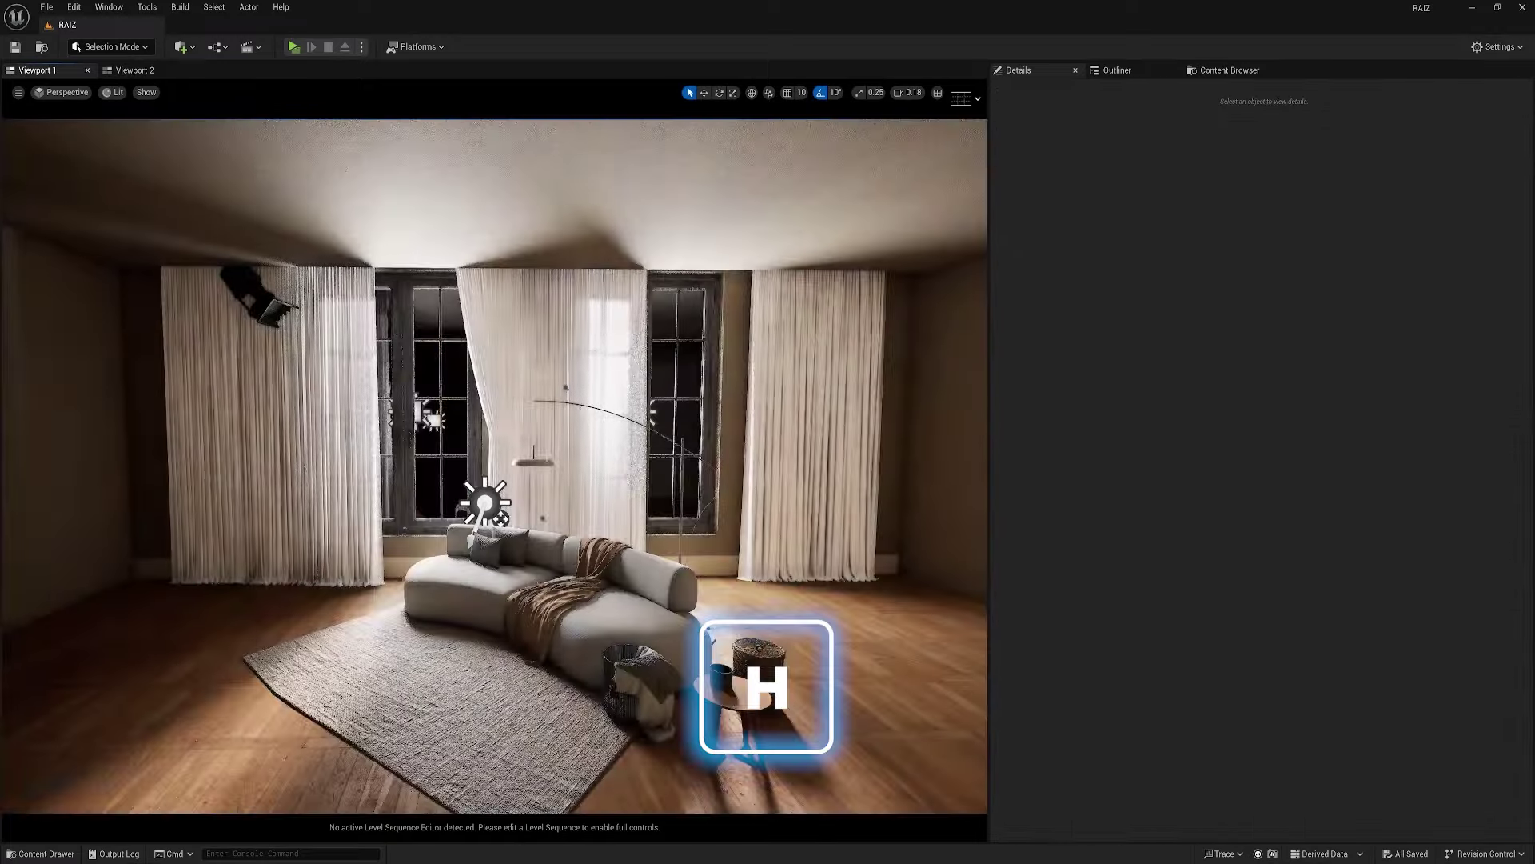
scroll(487, 333, up, 5)
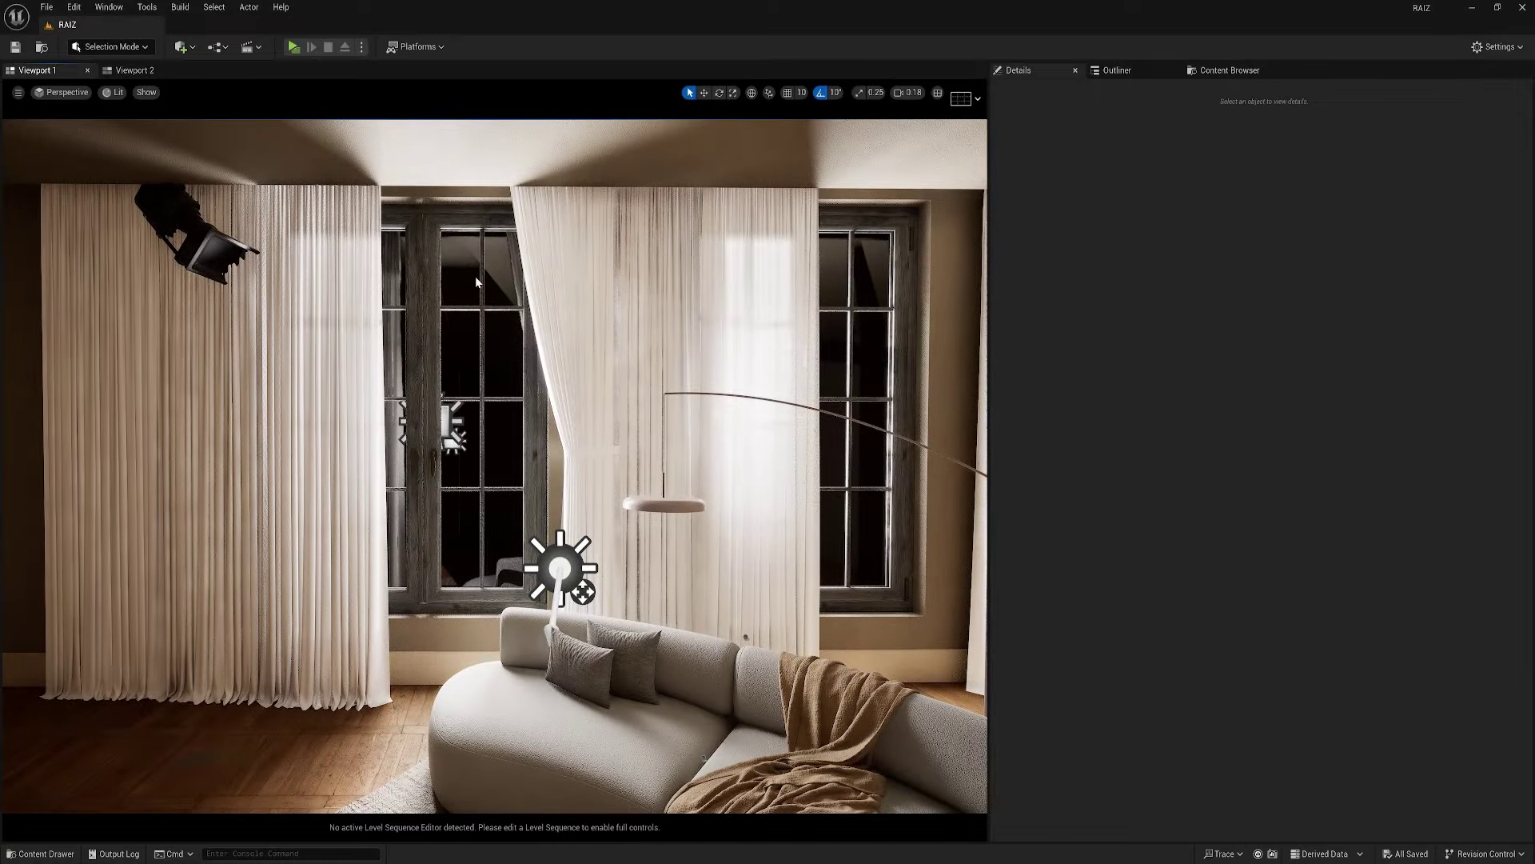
scroll(456, 339, down, 5)
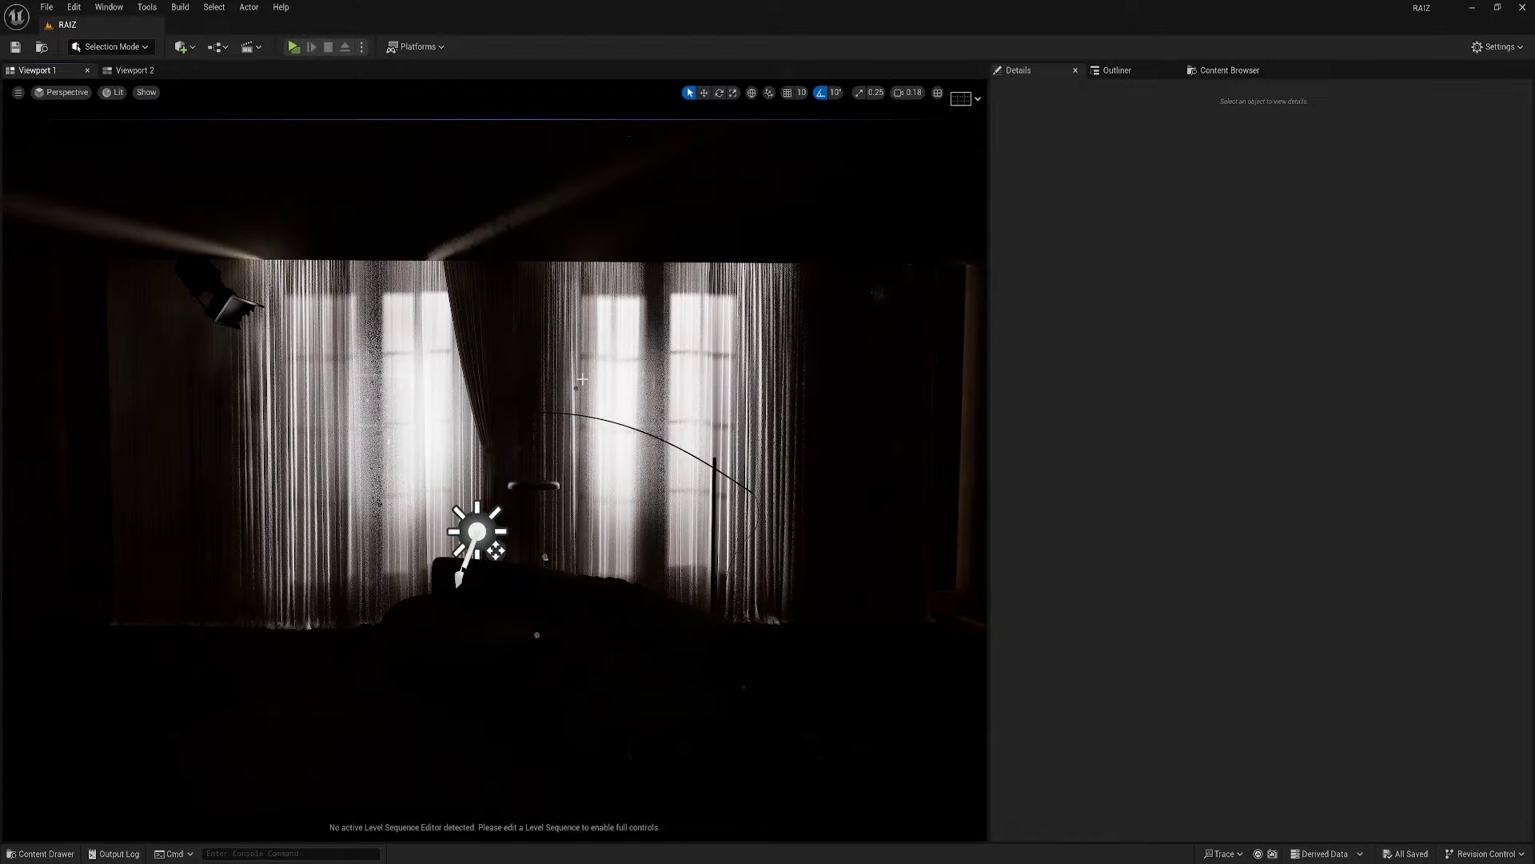
- Select the four curtain panels in front of the windows and turn off their Dynamic Shadow
right_drag(613, 381, 648, 381)
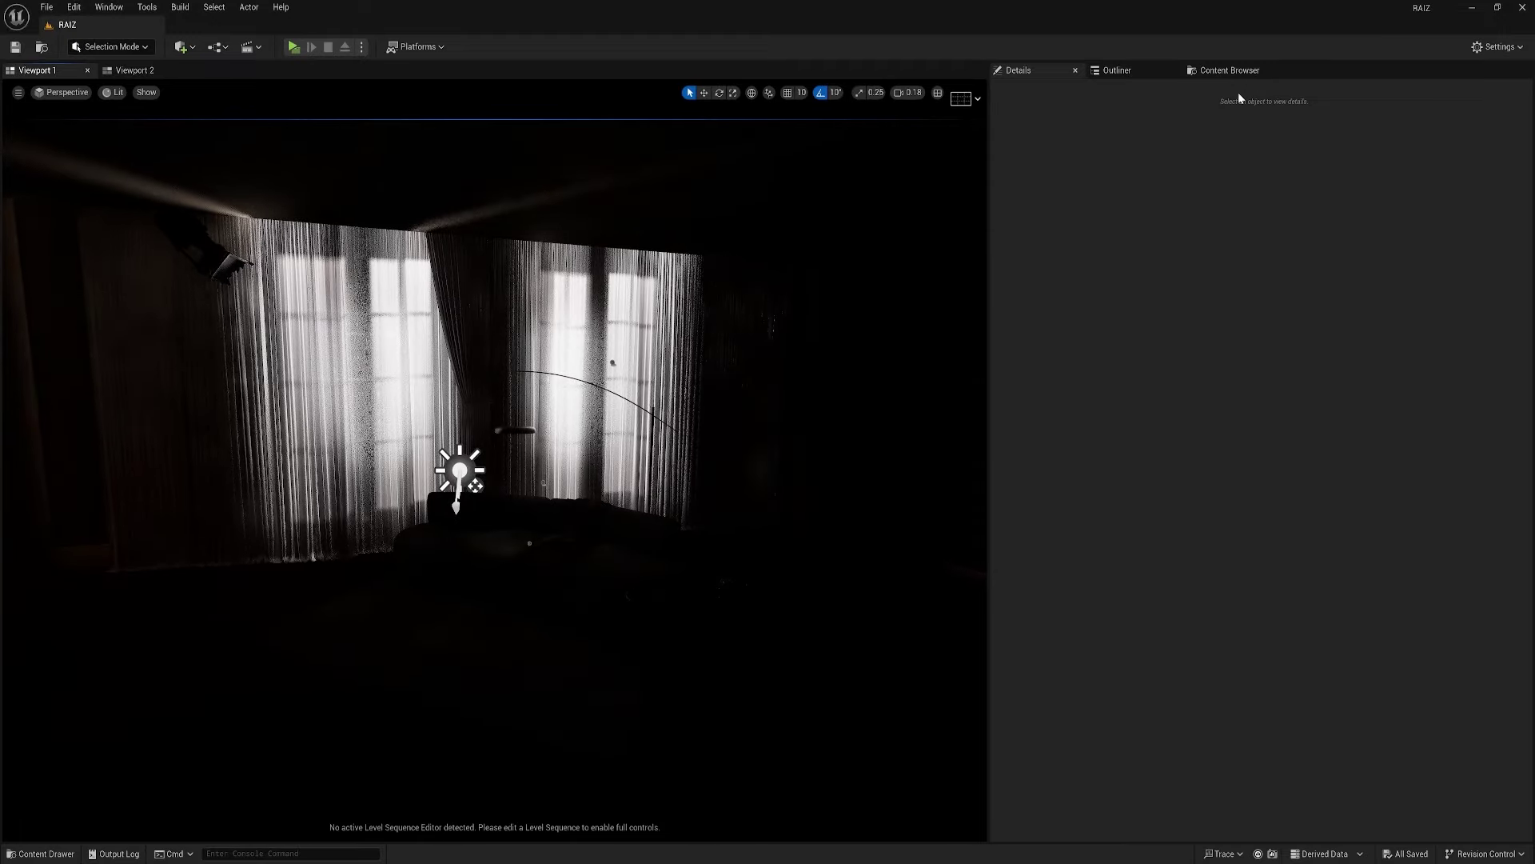
click(451, 399)
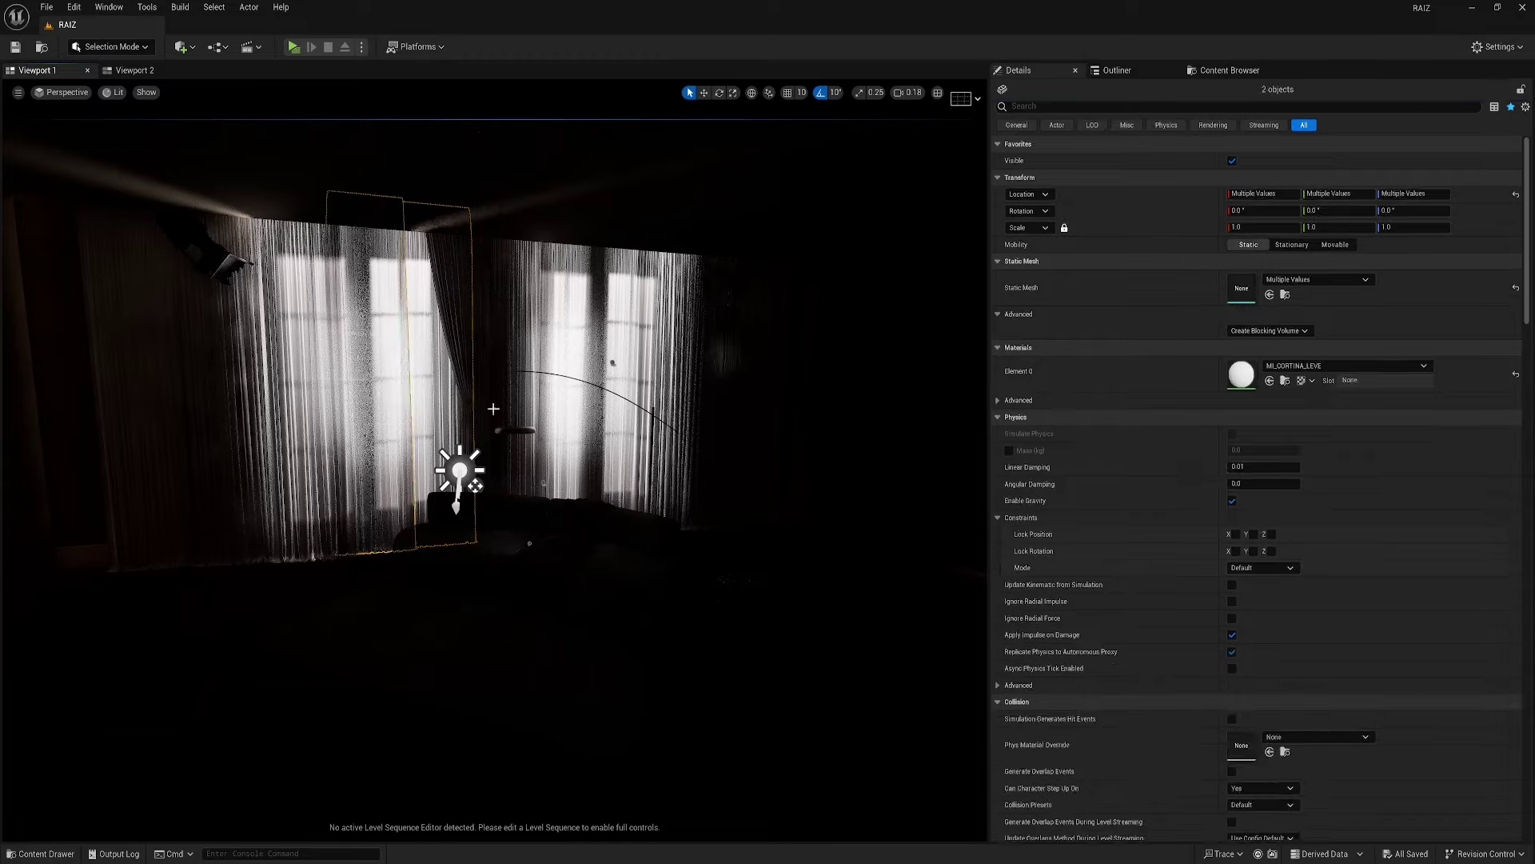
ctrl+click(620, 346)
key(w)
right_drag(620, 346, 698, 401)
ctrl+click(480, 442)
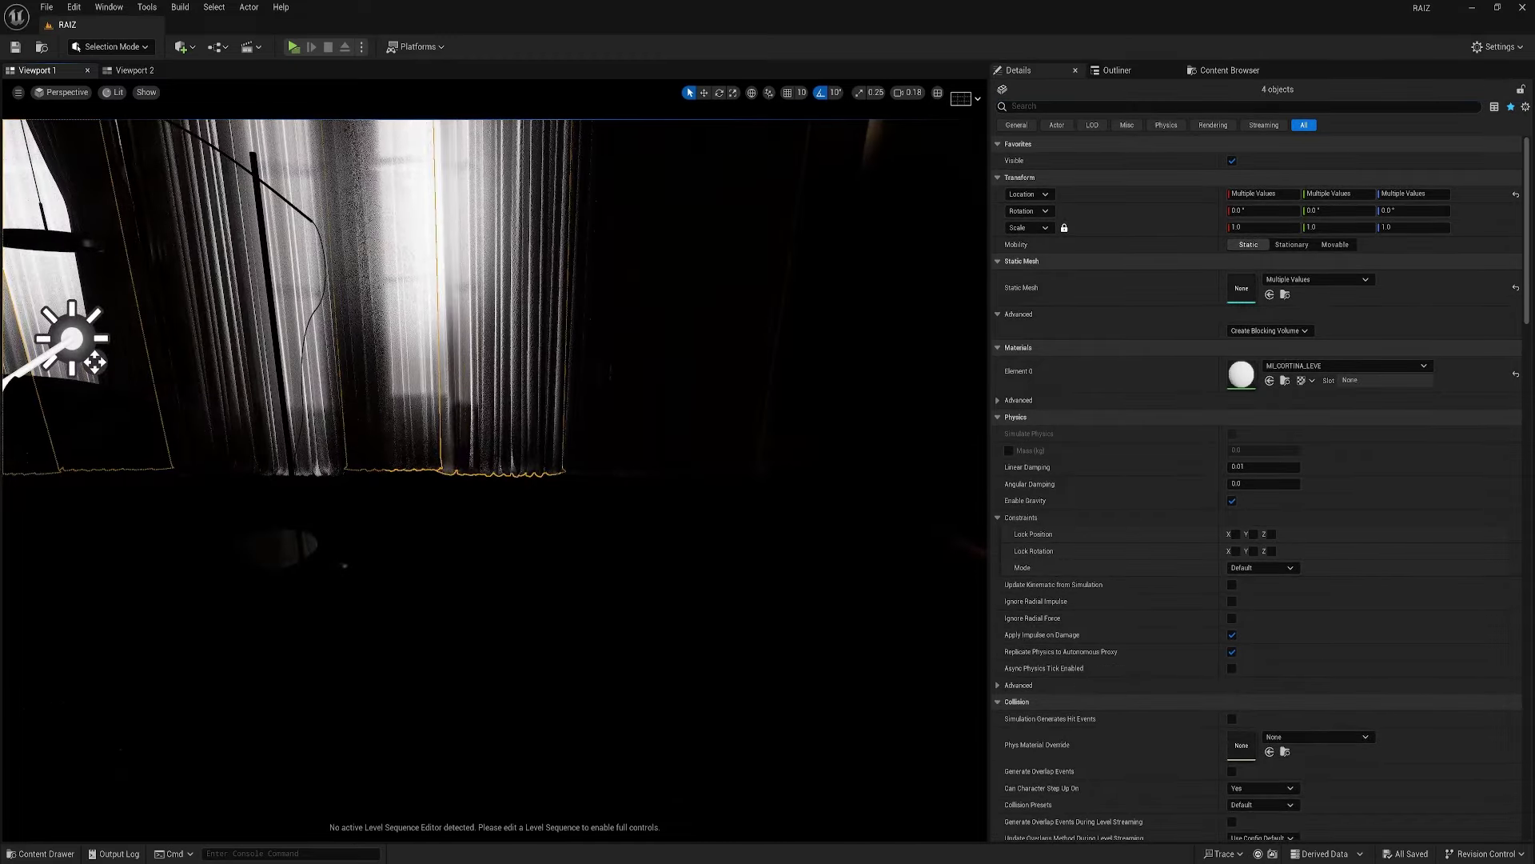
right_drag(346, 469, 347, 489)
key(e)
ctrl+click(347, 469)
ctrl+click(617, 464)
ctrl+click(514, 451)
ctrl+click(681, 457)
right_drag(681, 458, 608, 425)
key(a)
key(s)
key(a)
click(1119, 107)
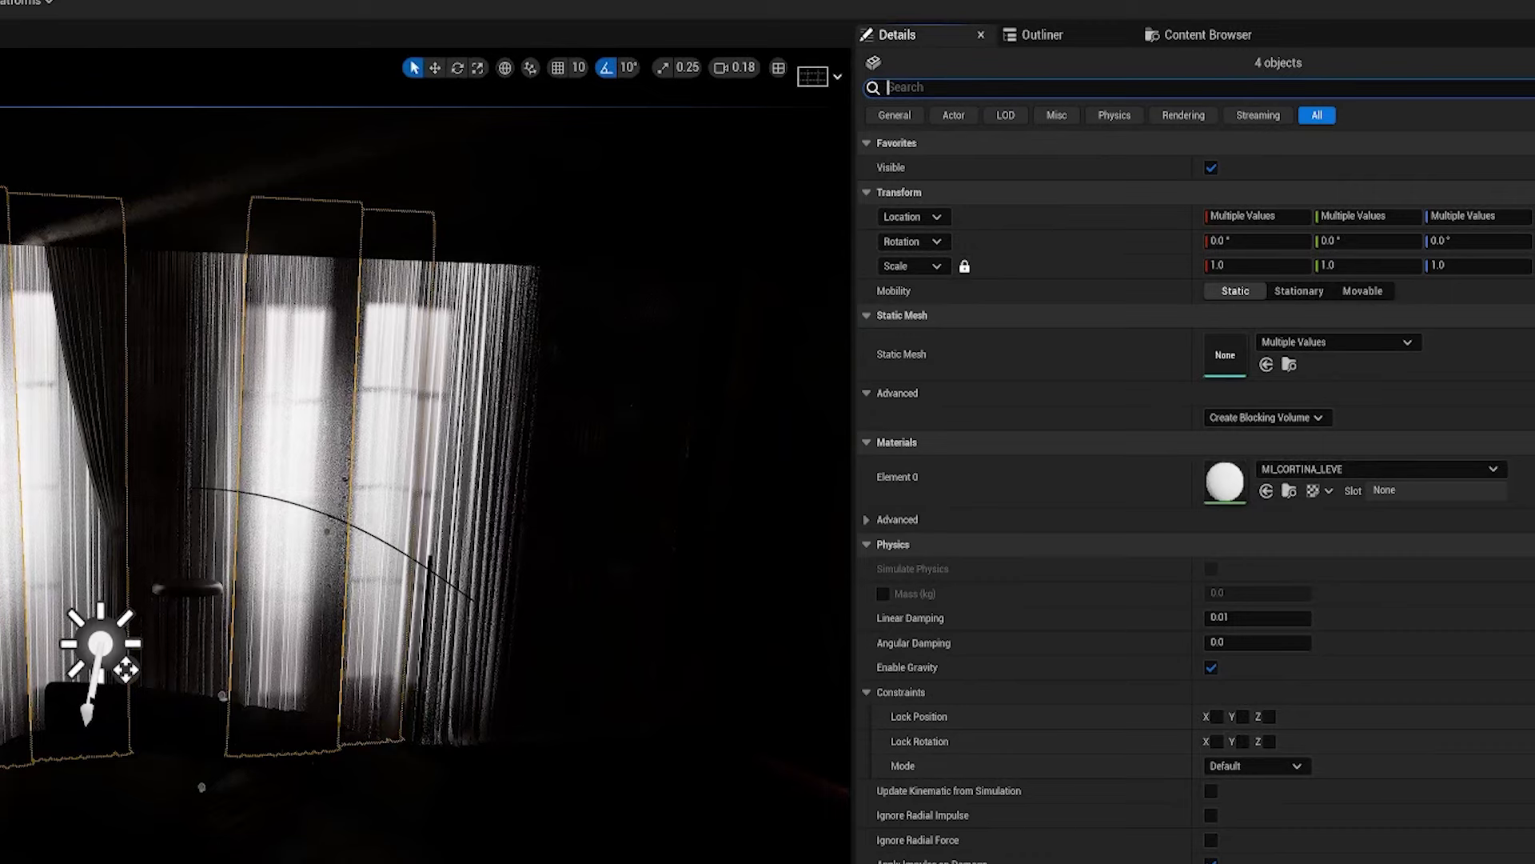
text(DYN)
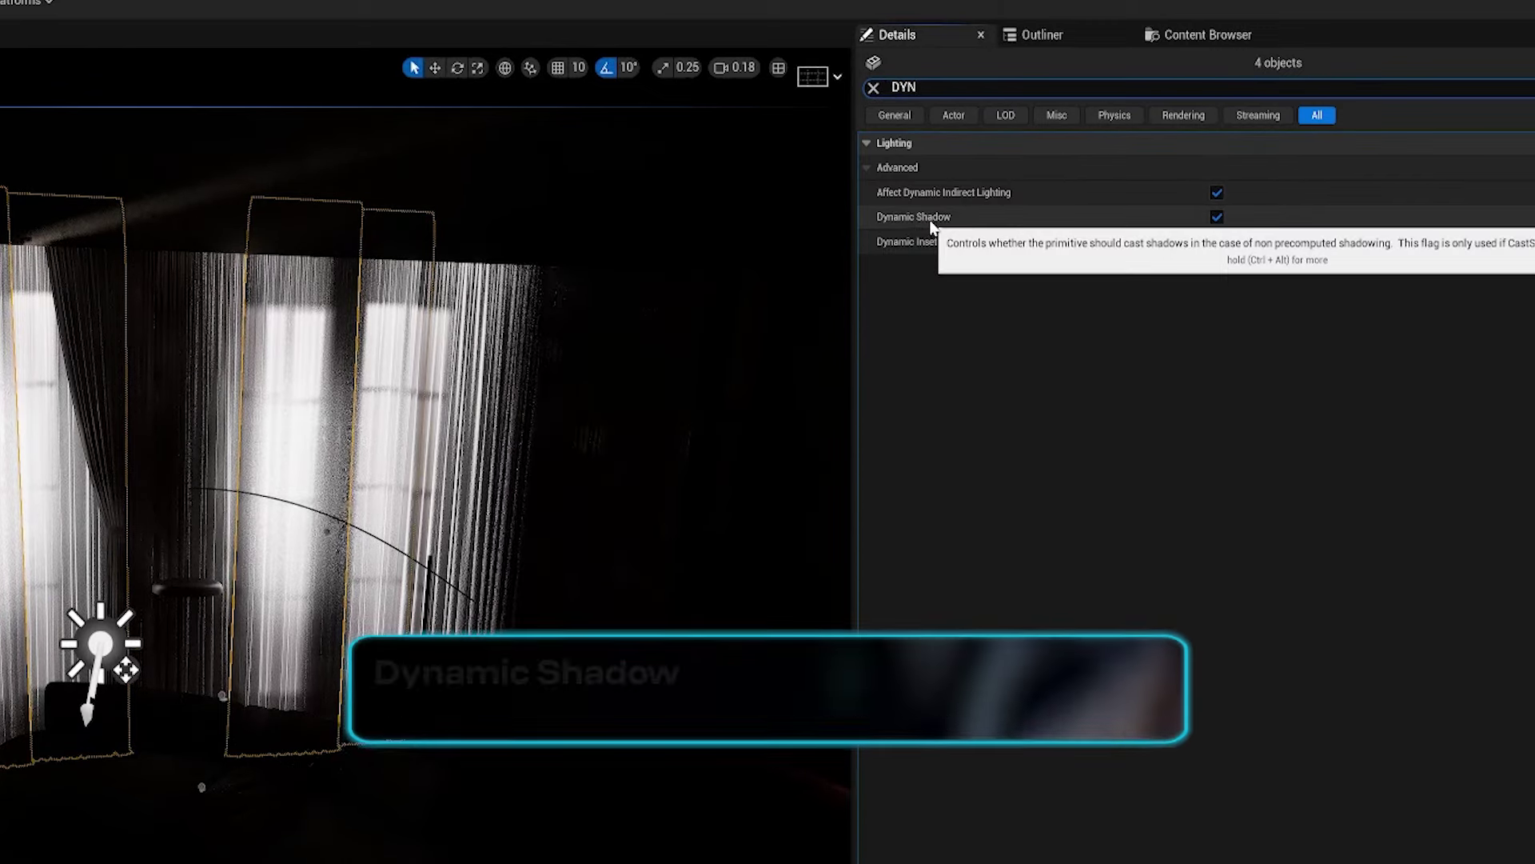
click(1216, 217)
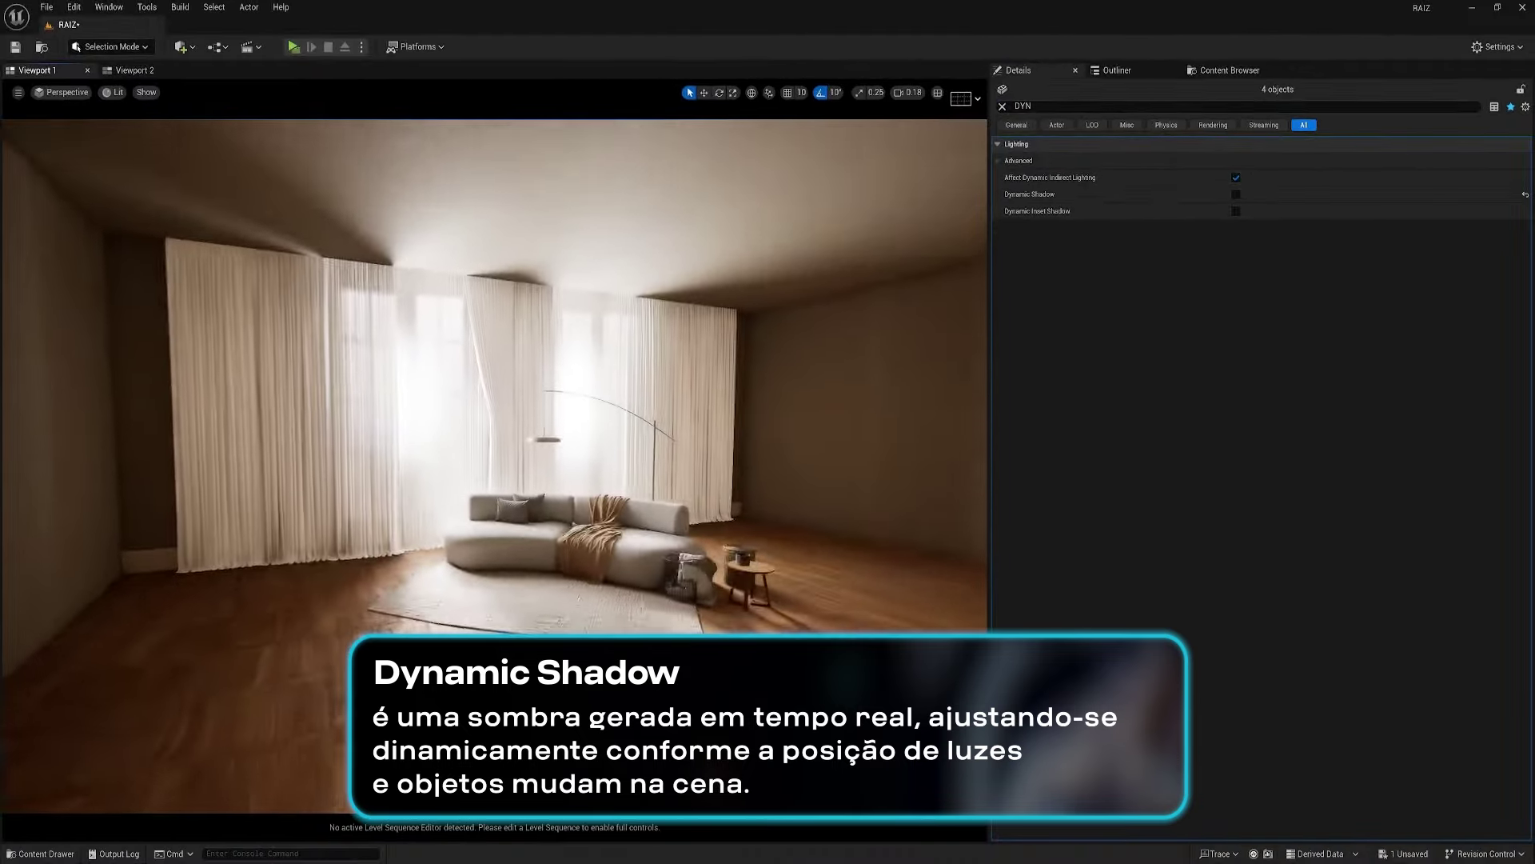
- Examine the light coming through the curtains from several viewpoints in the room, keeping the four panels selected
right_drag(701, 442, 701, 467)
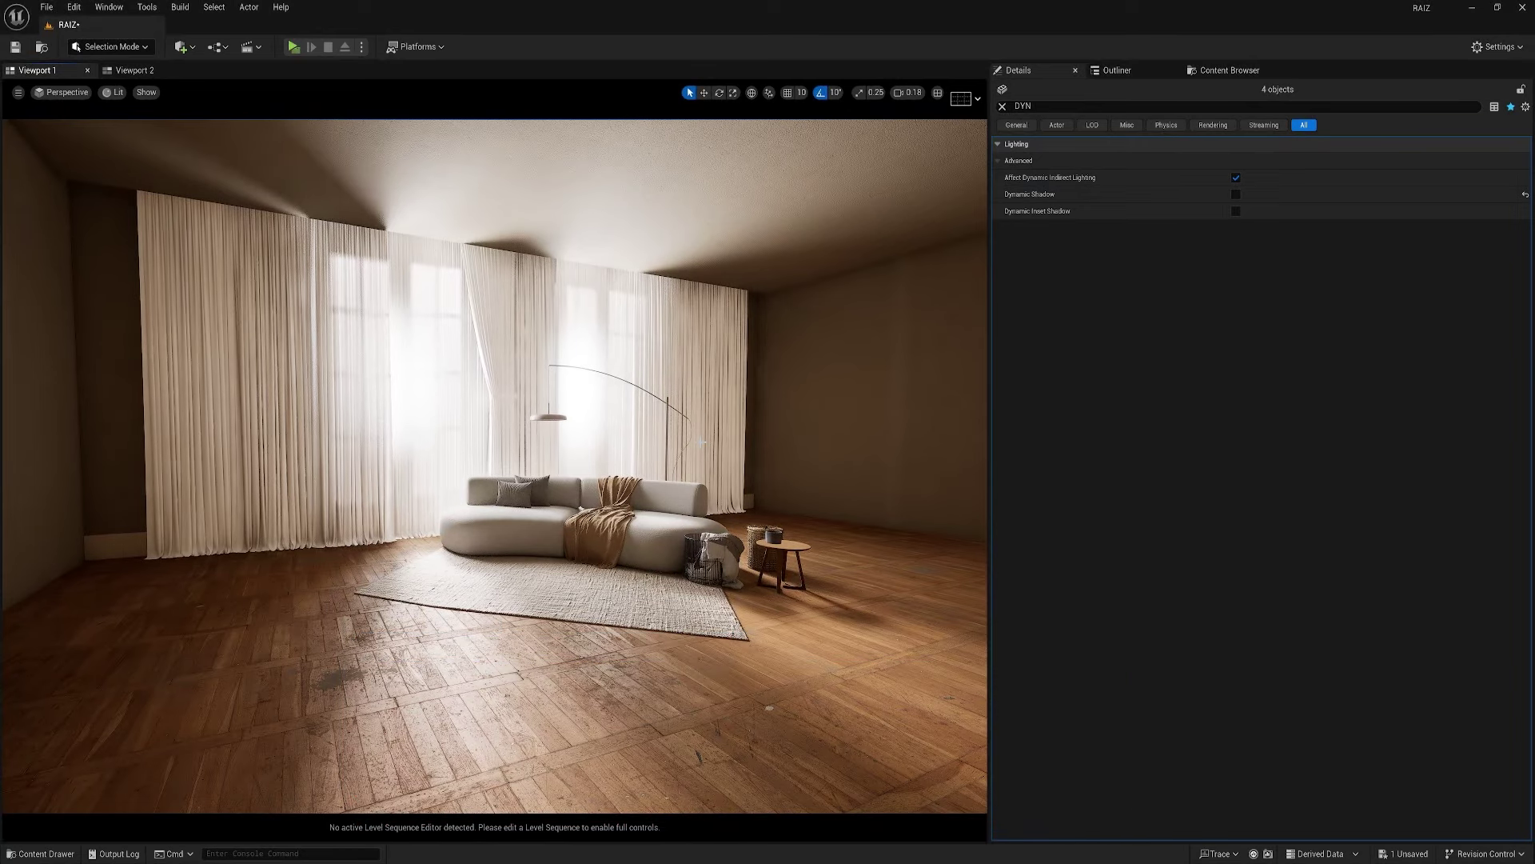
mouse_move(633, 459)
right_down()
mouse_move(633, 440)
mouse_move(633, 459)
right_up()
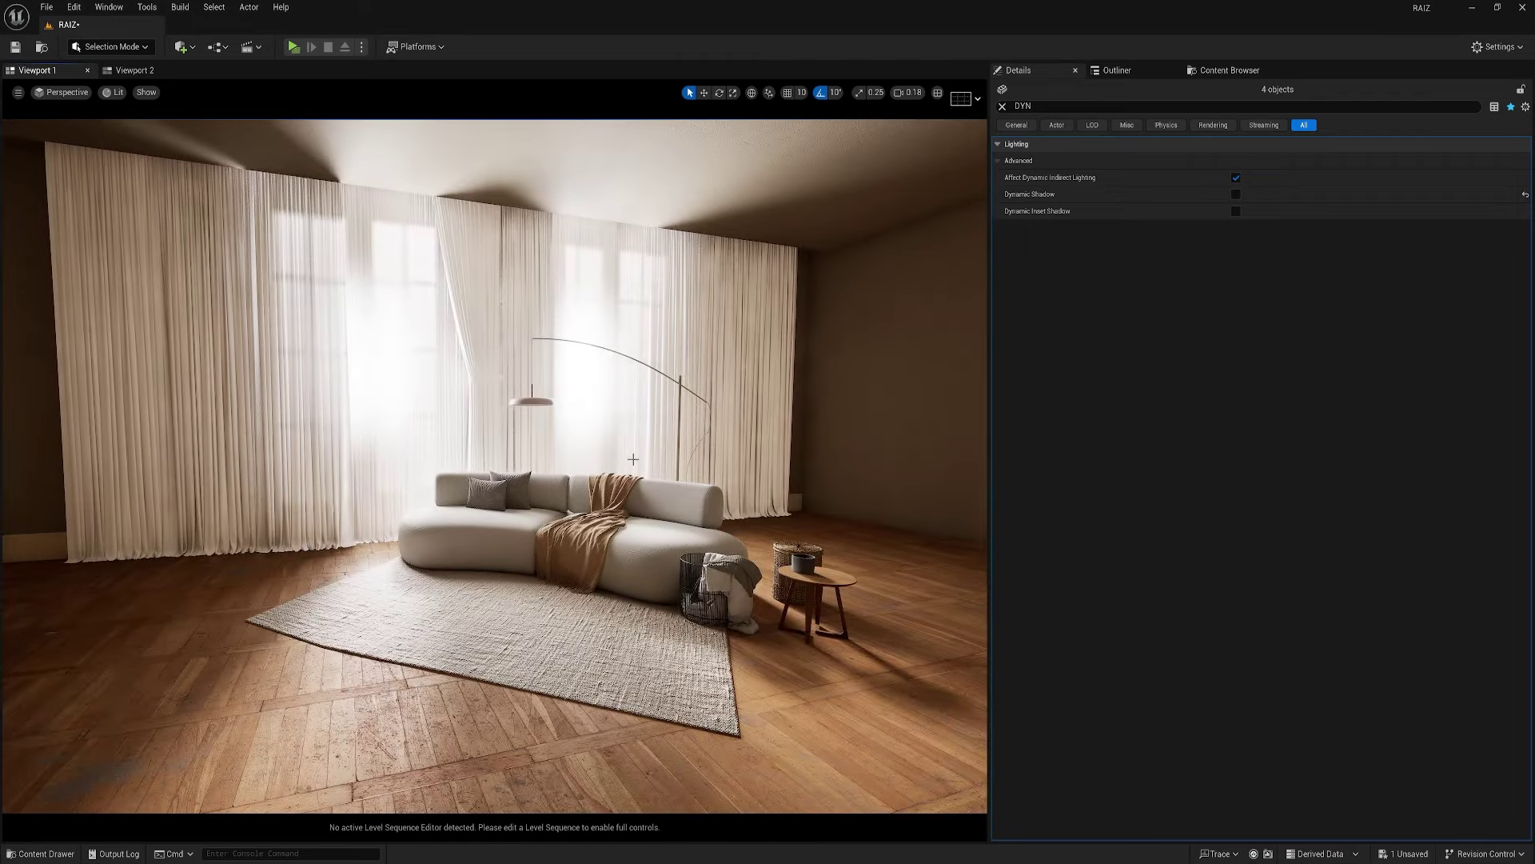
mouse_move(633, 459)
right_down()
mouse_move(576, 478)
mouse_move(630, 461)
right_up()
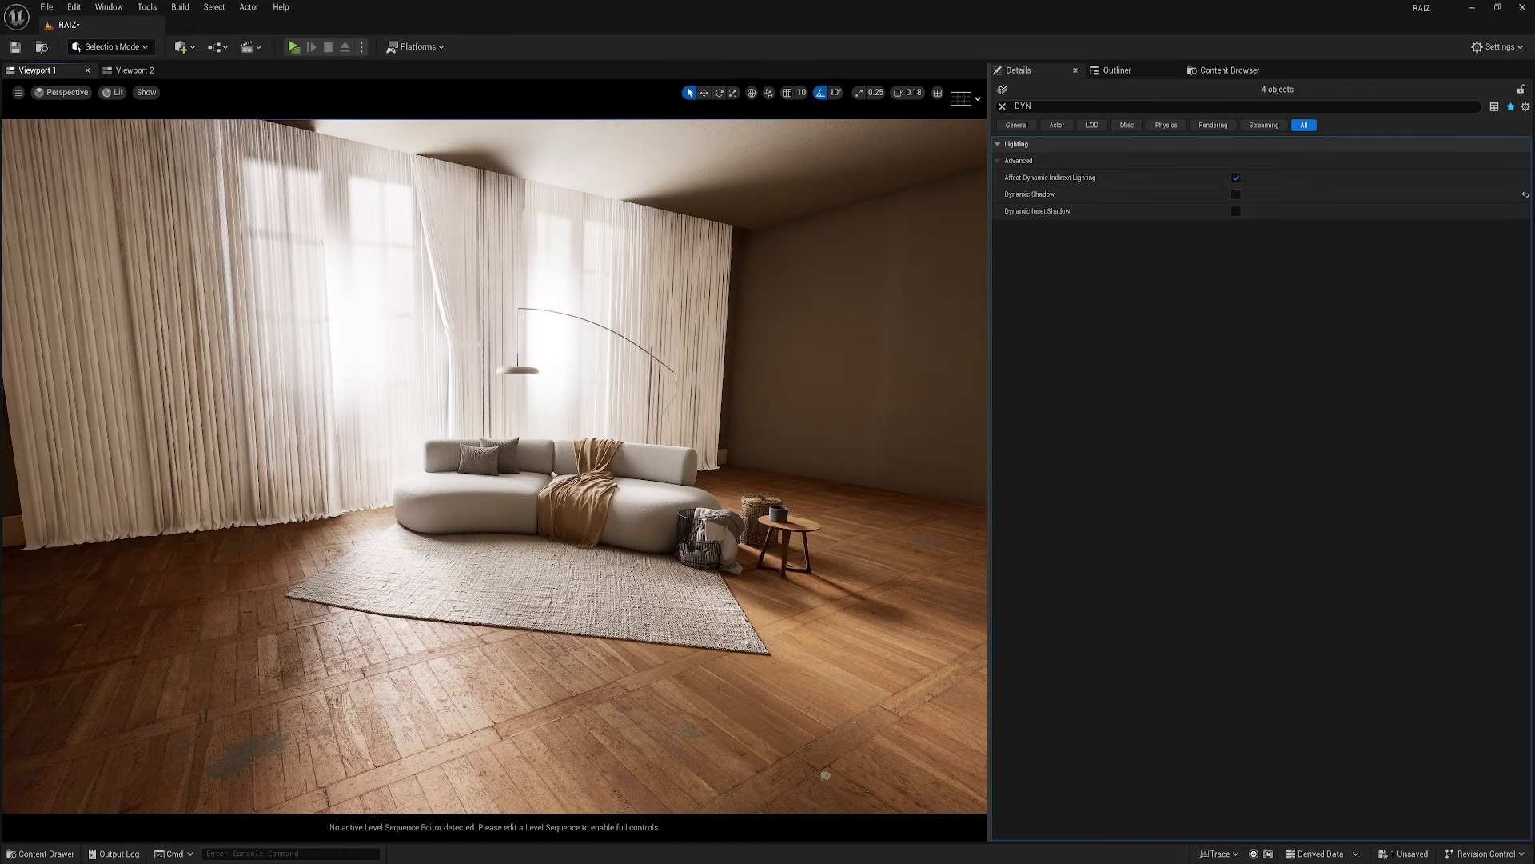
right_drag(527, 520, 577, 524)
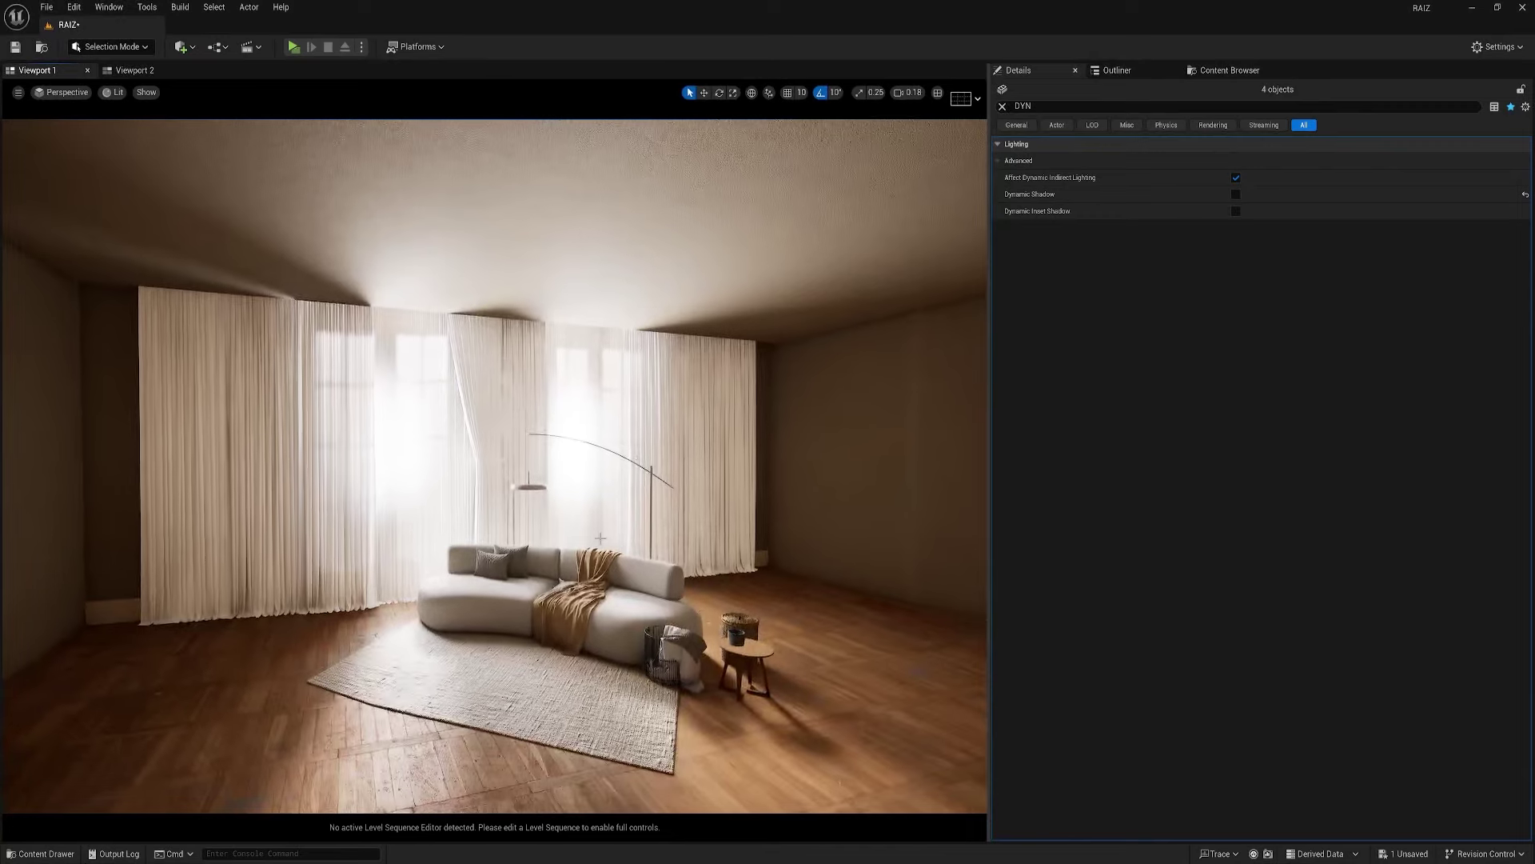
click(1002, 106)
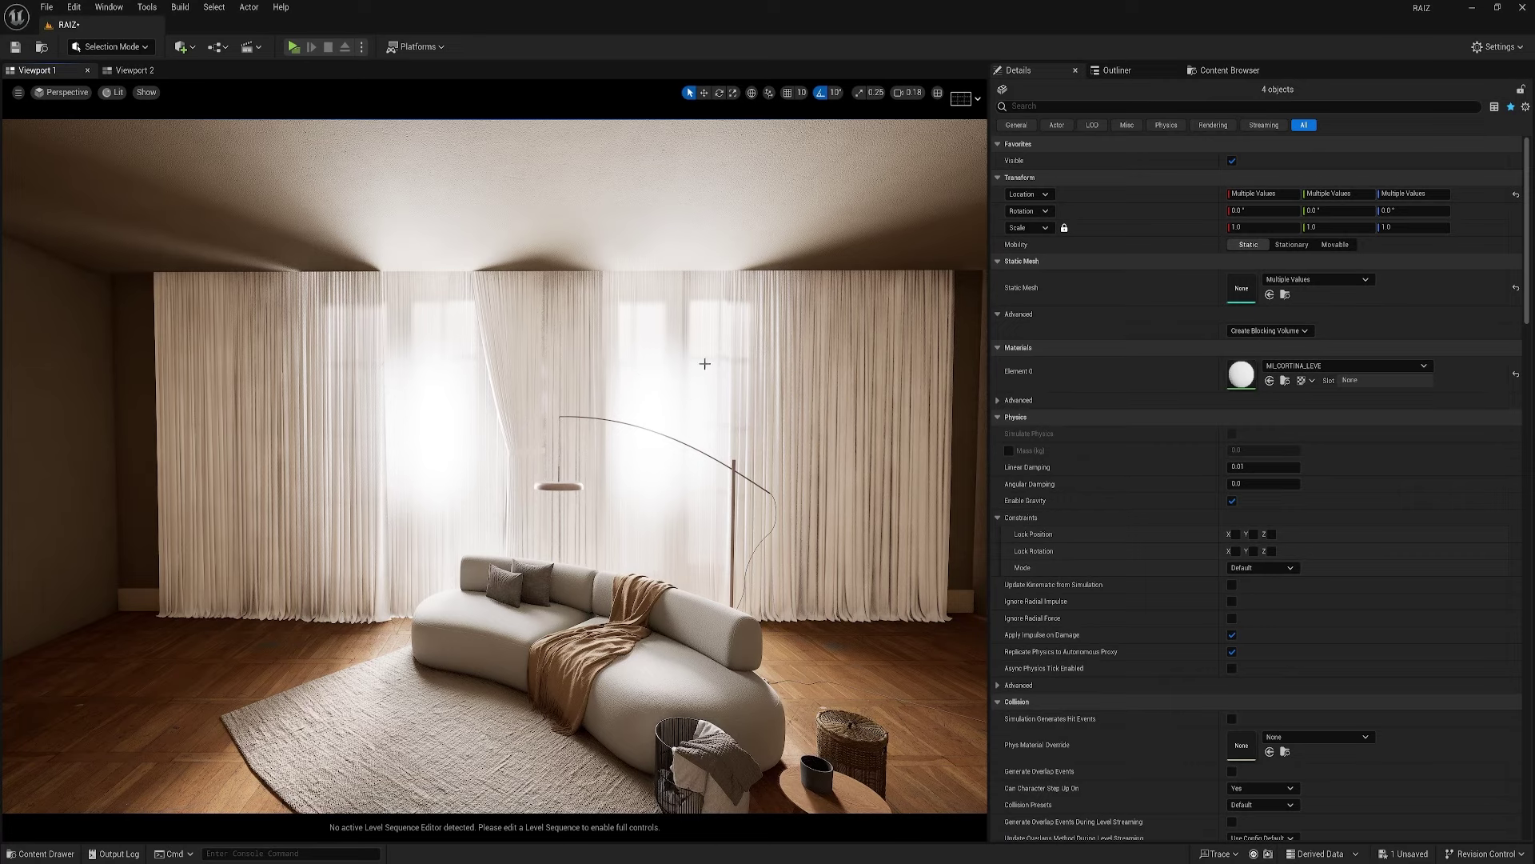
click(656, 354)
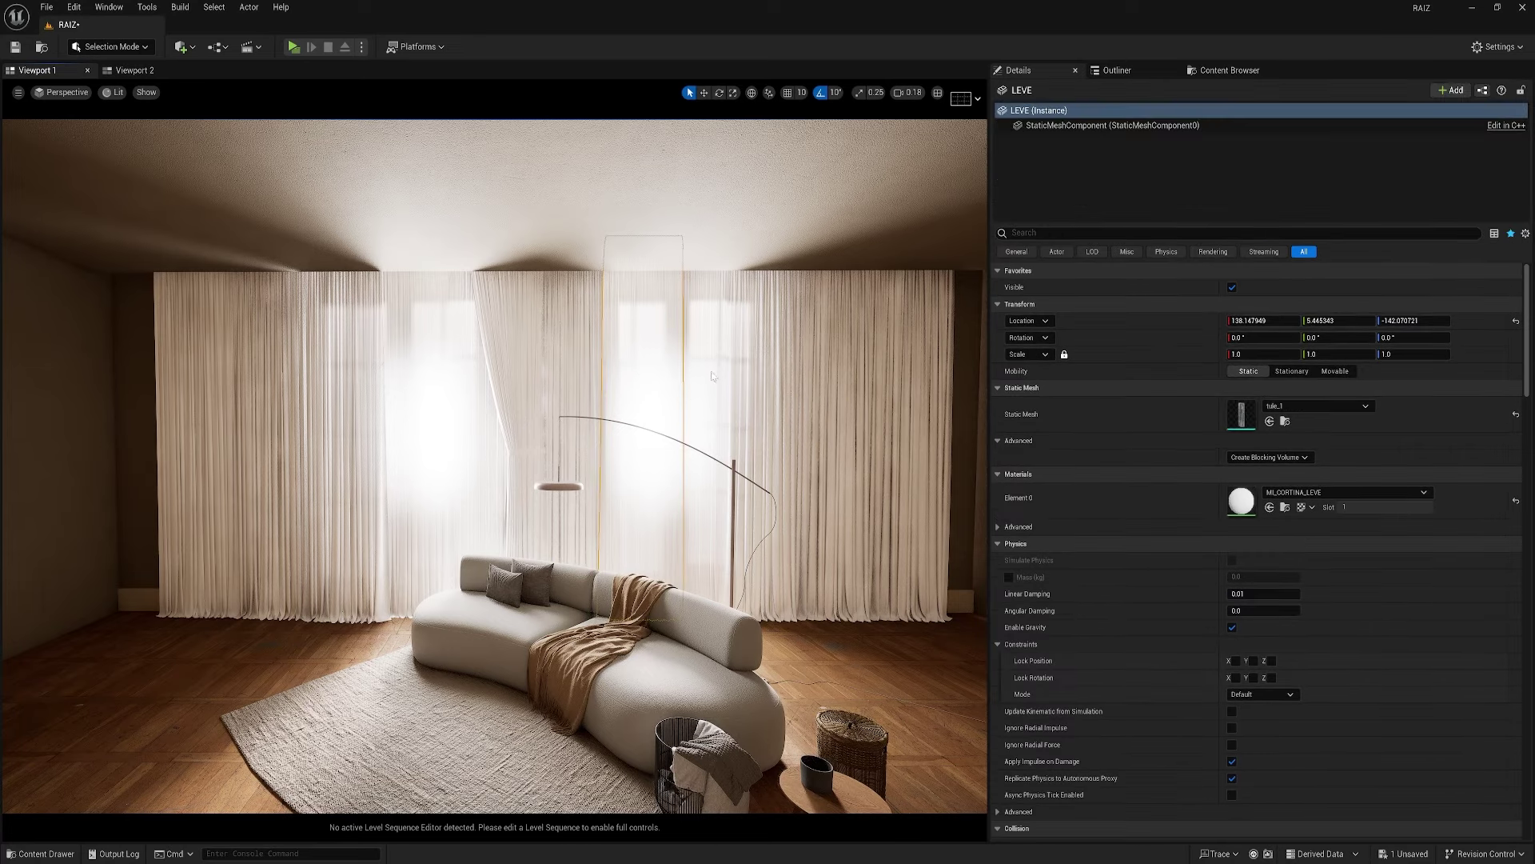
key(ctrl+z)
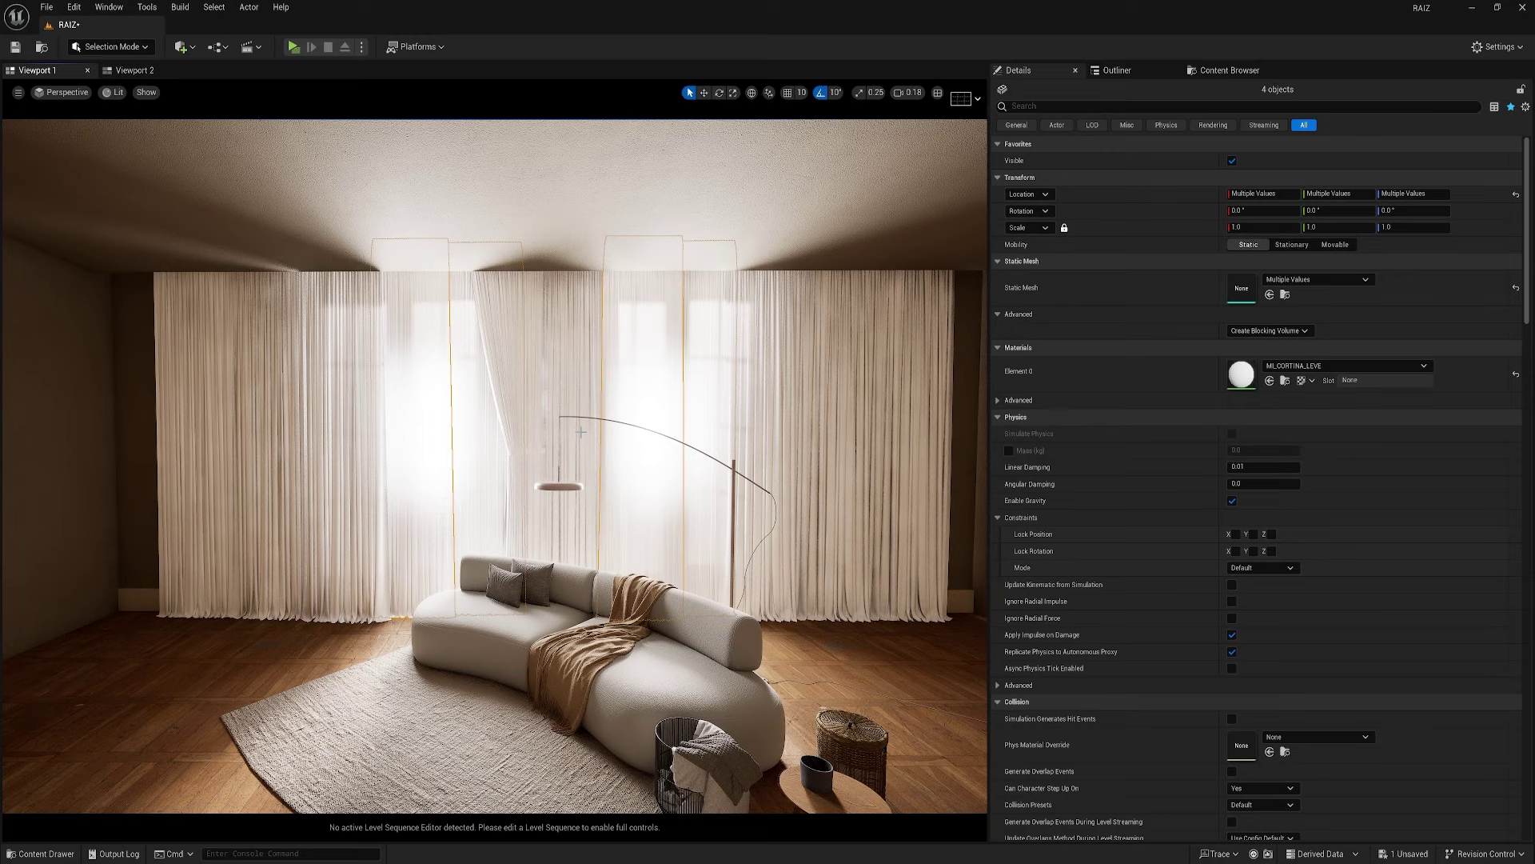
- Remove the four selected curtain panels from lighting Channel 0
click(1070, 105)
text(CHANNEL)
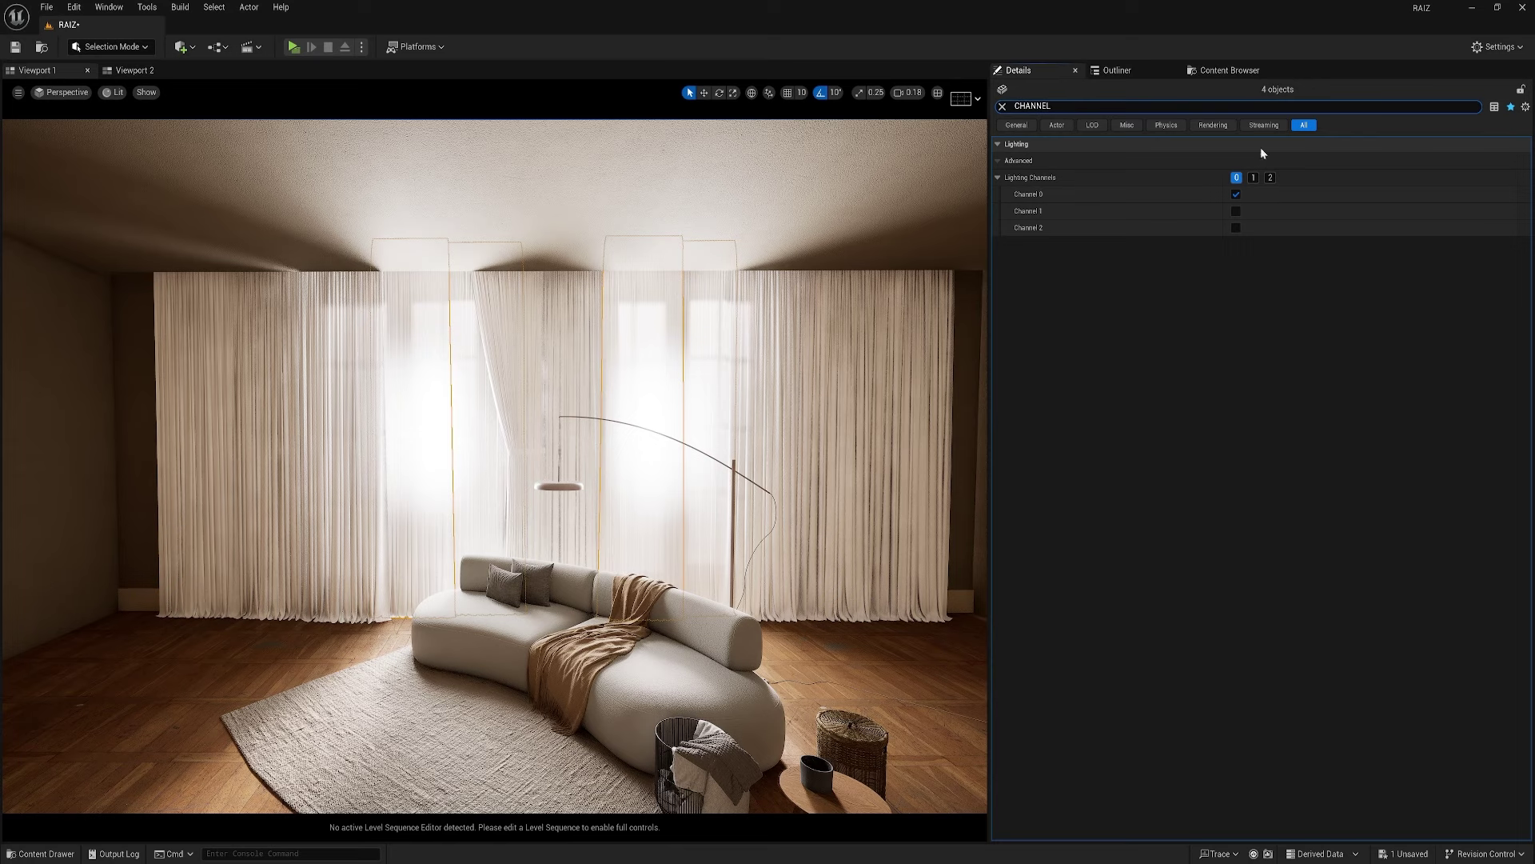
click(1236, 177)
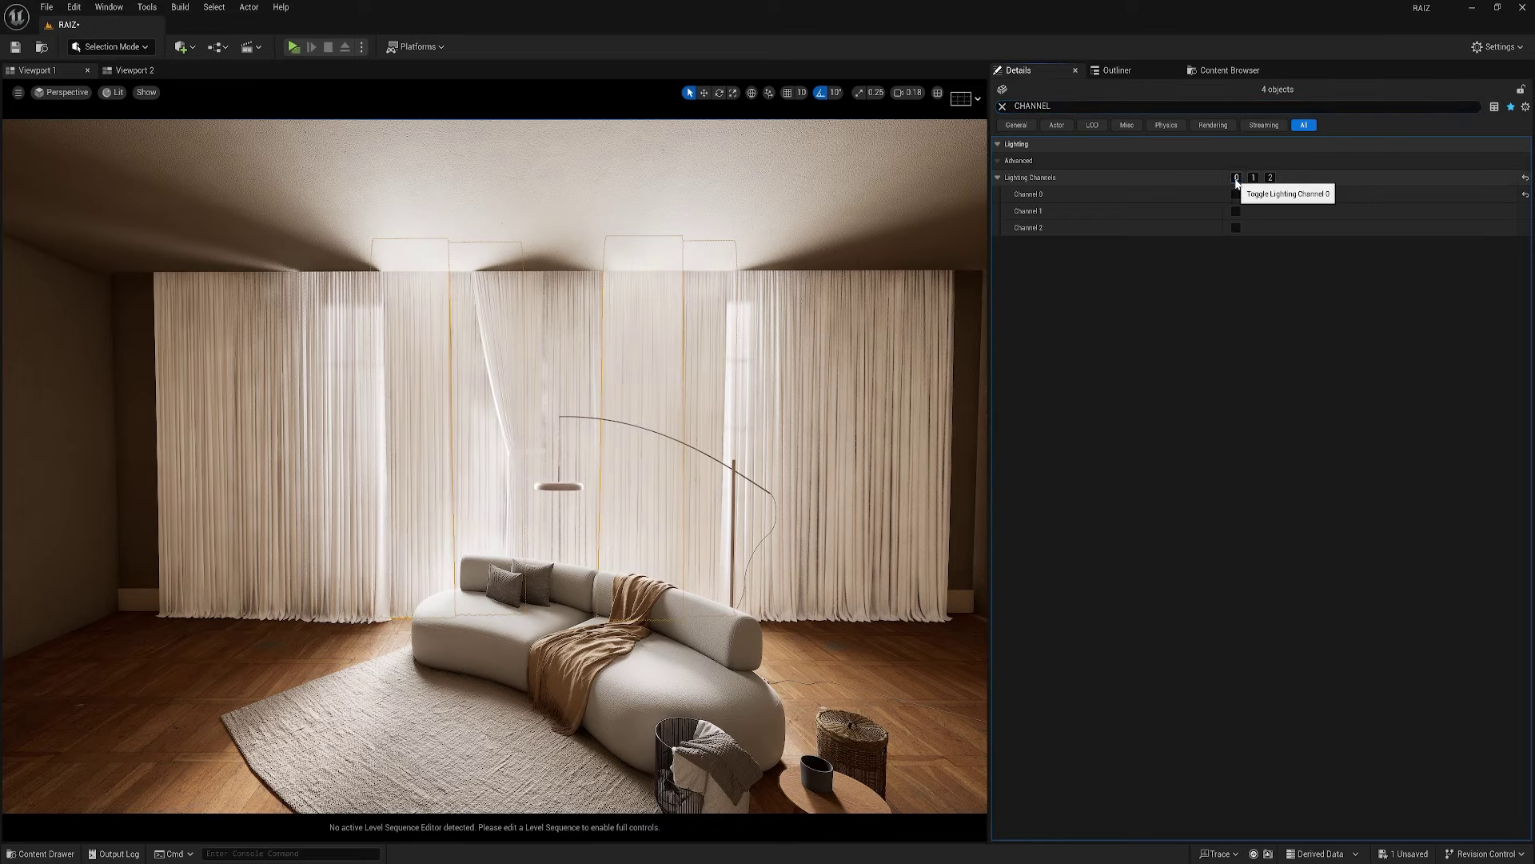
- Check the lighting channels of the two lights beside the windows and return to the curtain panel selection
scroll(491, 514, down, 5)
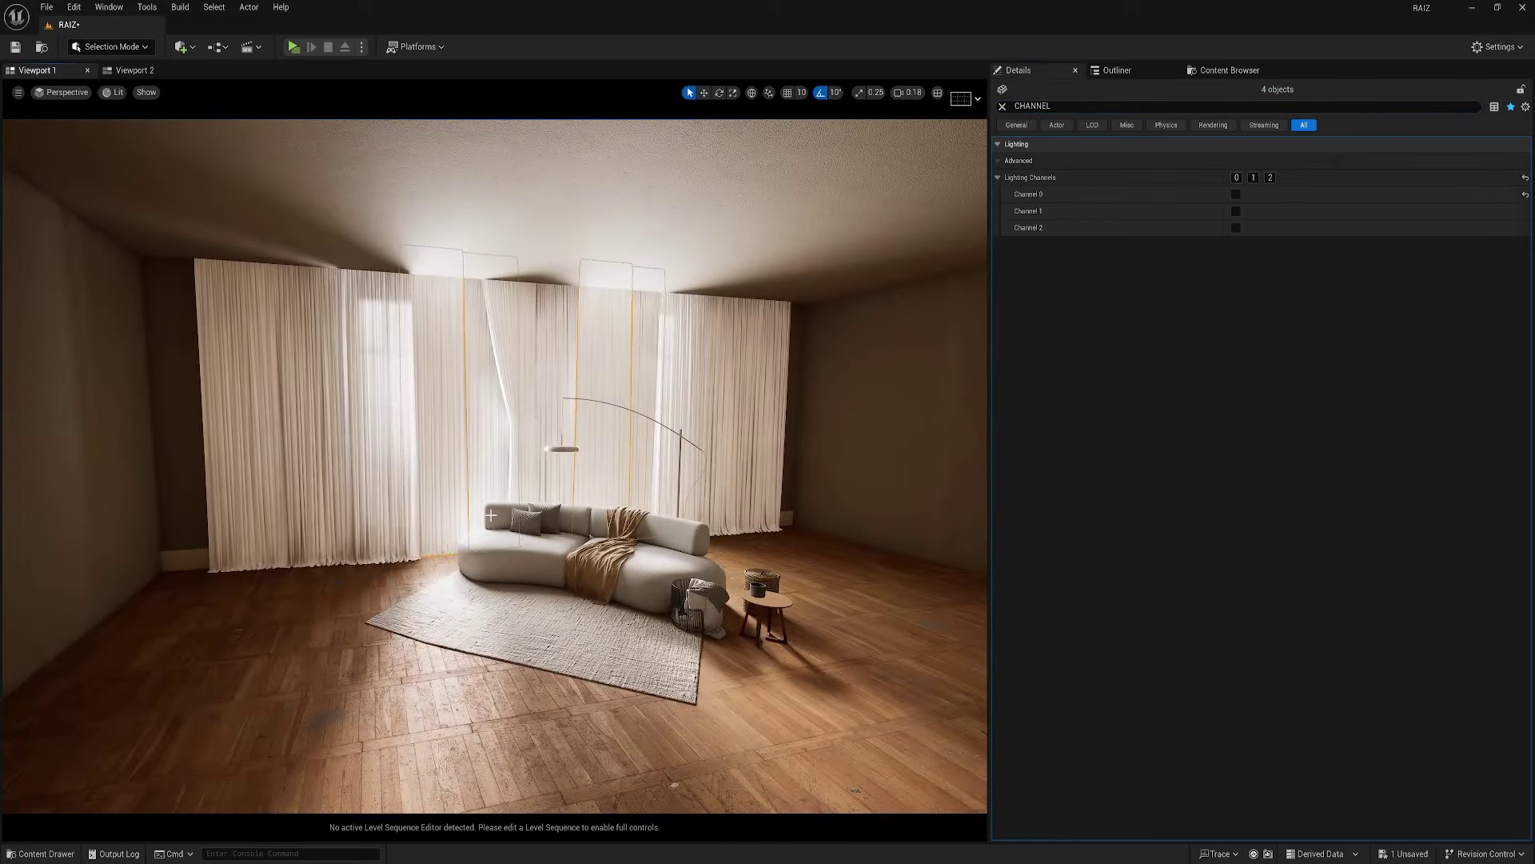
key(w)
key(a)
right_drag(491, 515, 689, 515)
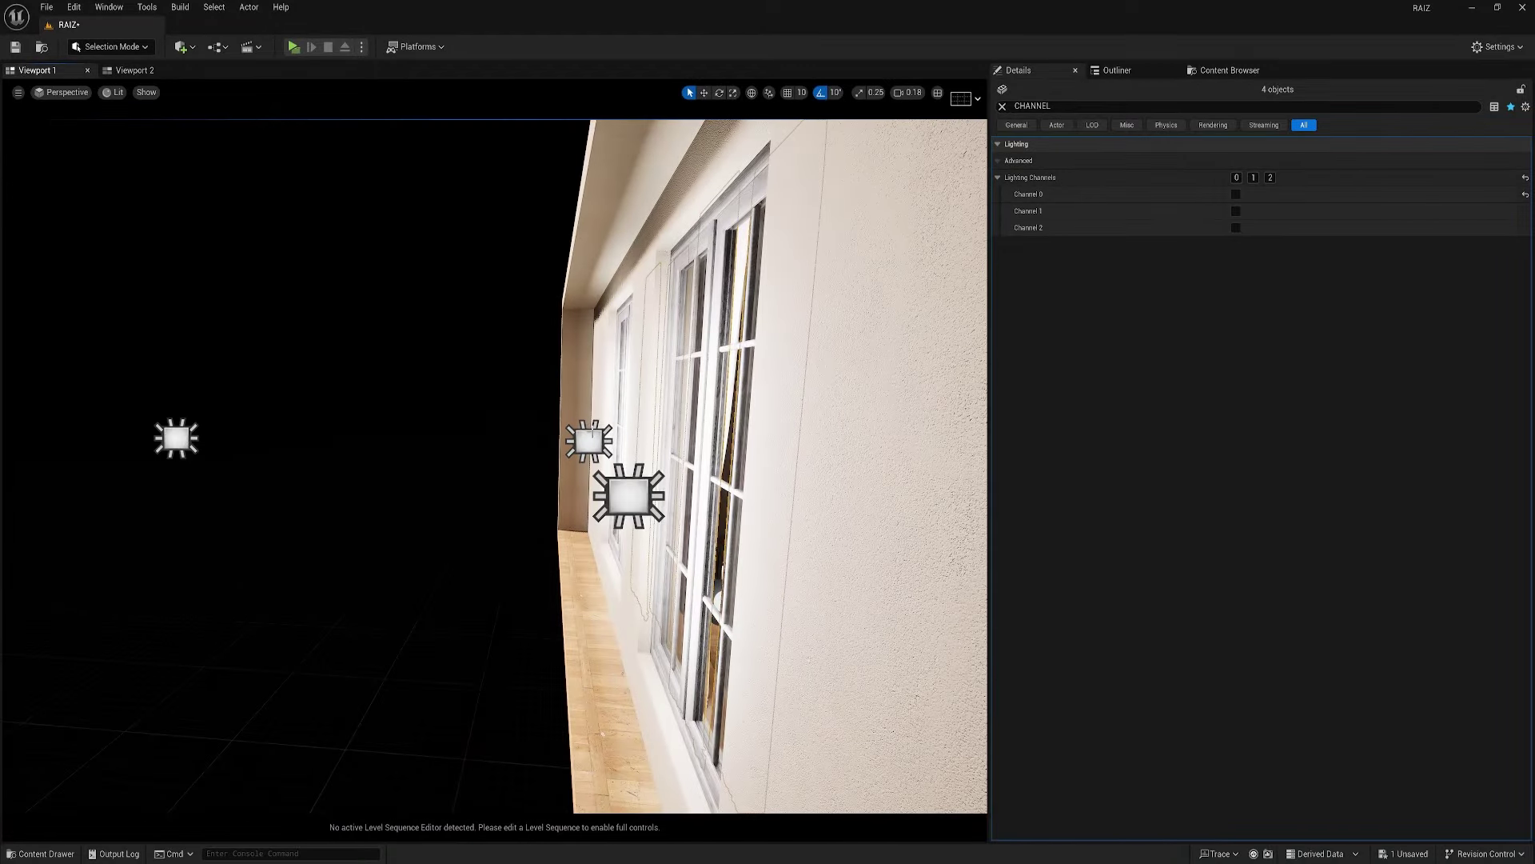
click(590, 438)
ctrl+click(629, 496)
click(1236, 178)
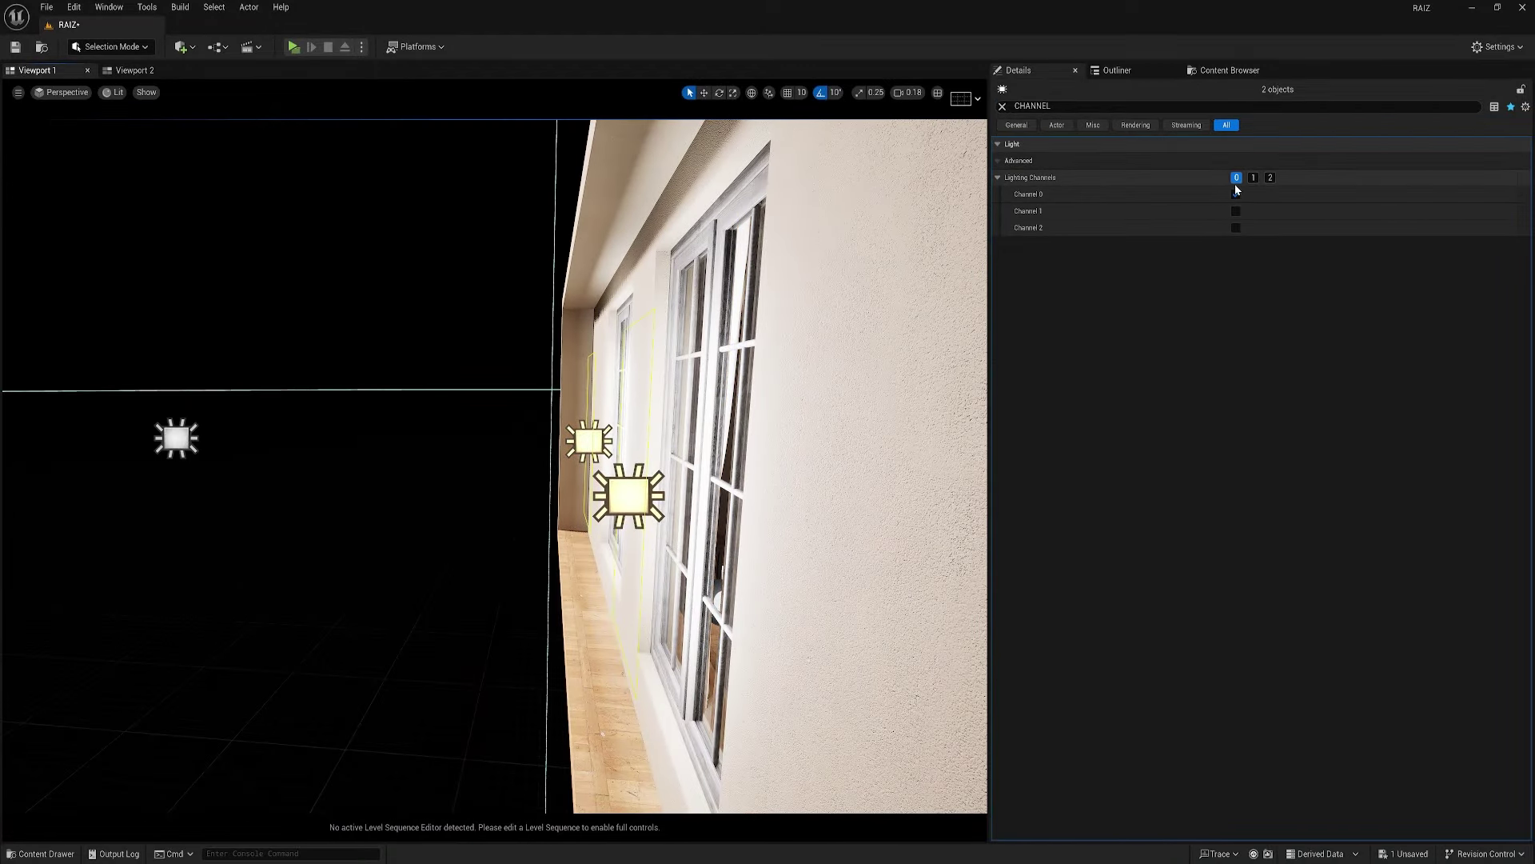
key(ctrl+z)
key(ctrl+z)
key(ctrl+z)
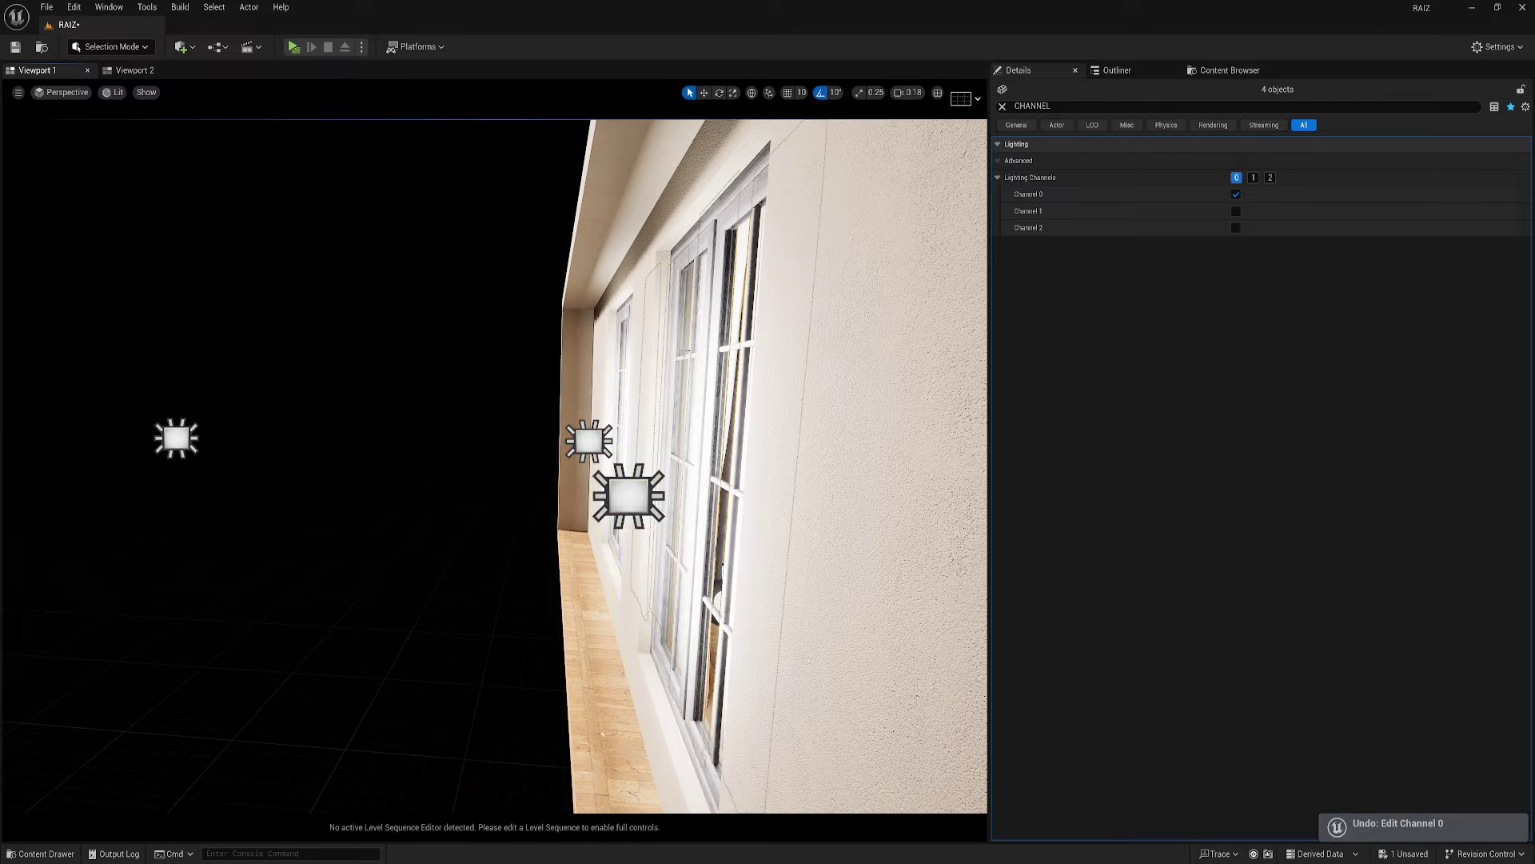
key(ctrl+y)
- Assign the four curtain panels to lighting Channel 1 and clear the property filter
right_drag(687, 351, 686, 334)
key(d)
mouse_move(651, 248)
right_down()
mouse_move(632, 248)
mouse_move(651, 249)
right_up()
key(s)
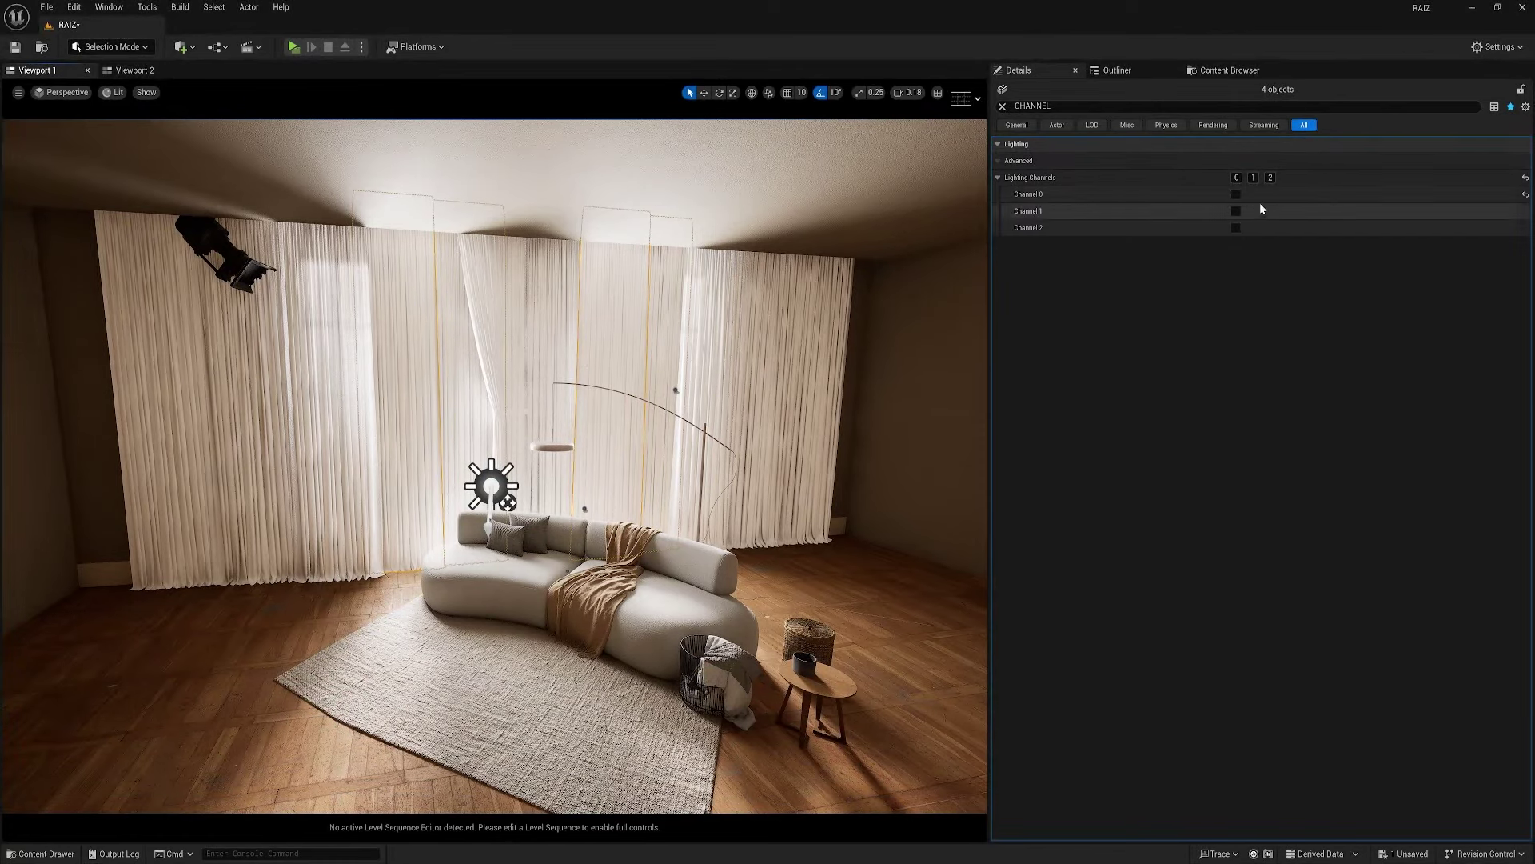
click(1253, 180)
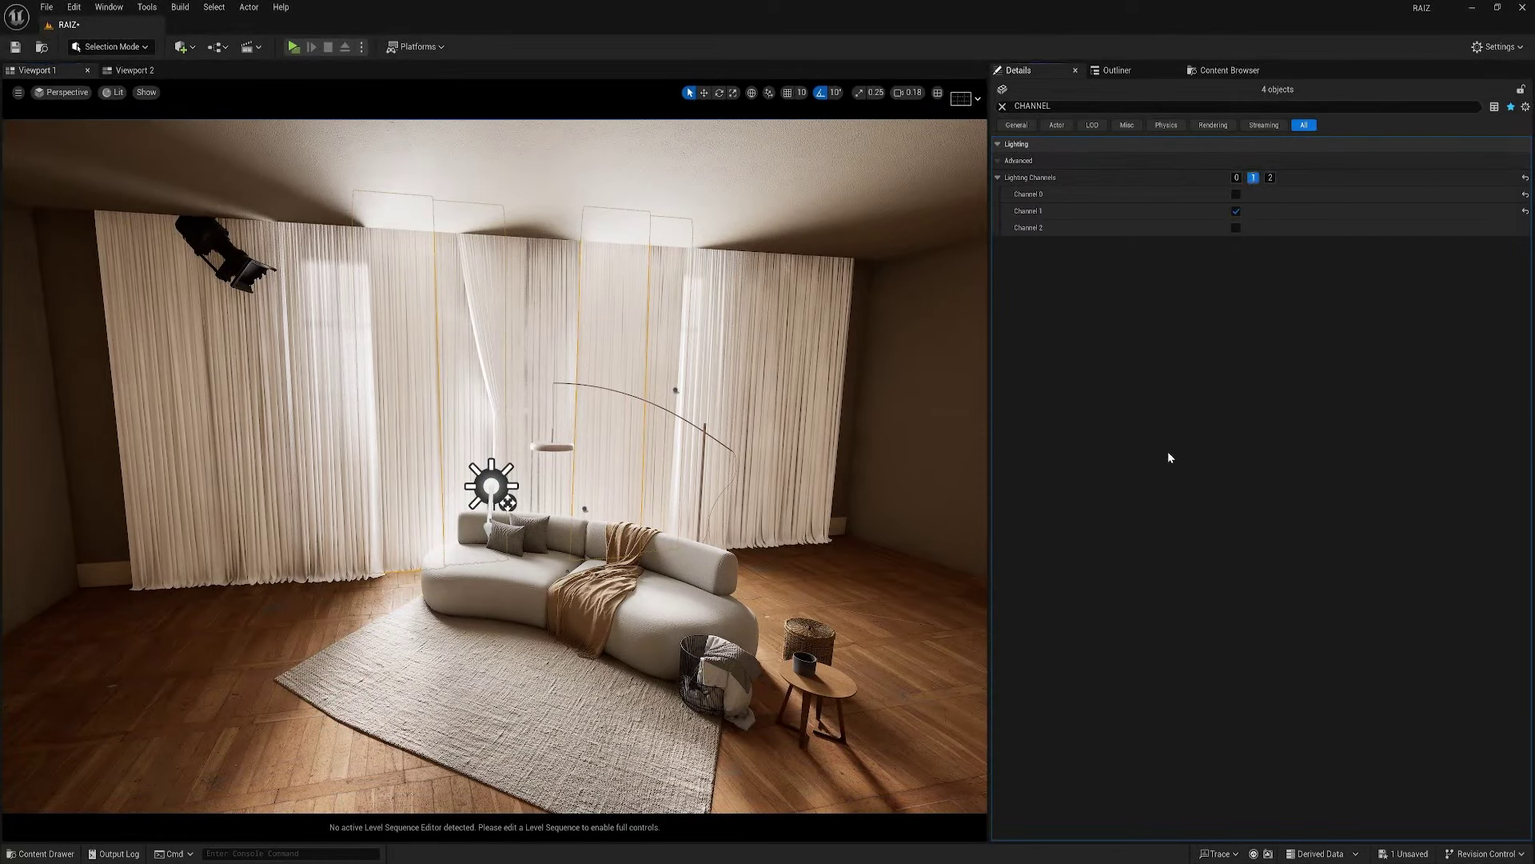
click(1004, 107)
- Select the two lights farther outside the windows and enable lighting Channel 1 for both
right_drag(840, 288, 840, 260)
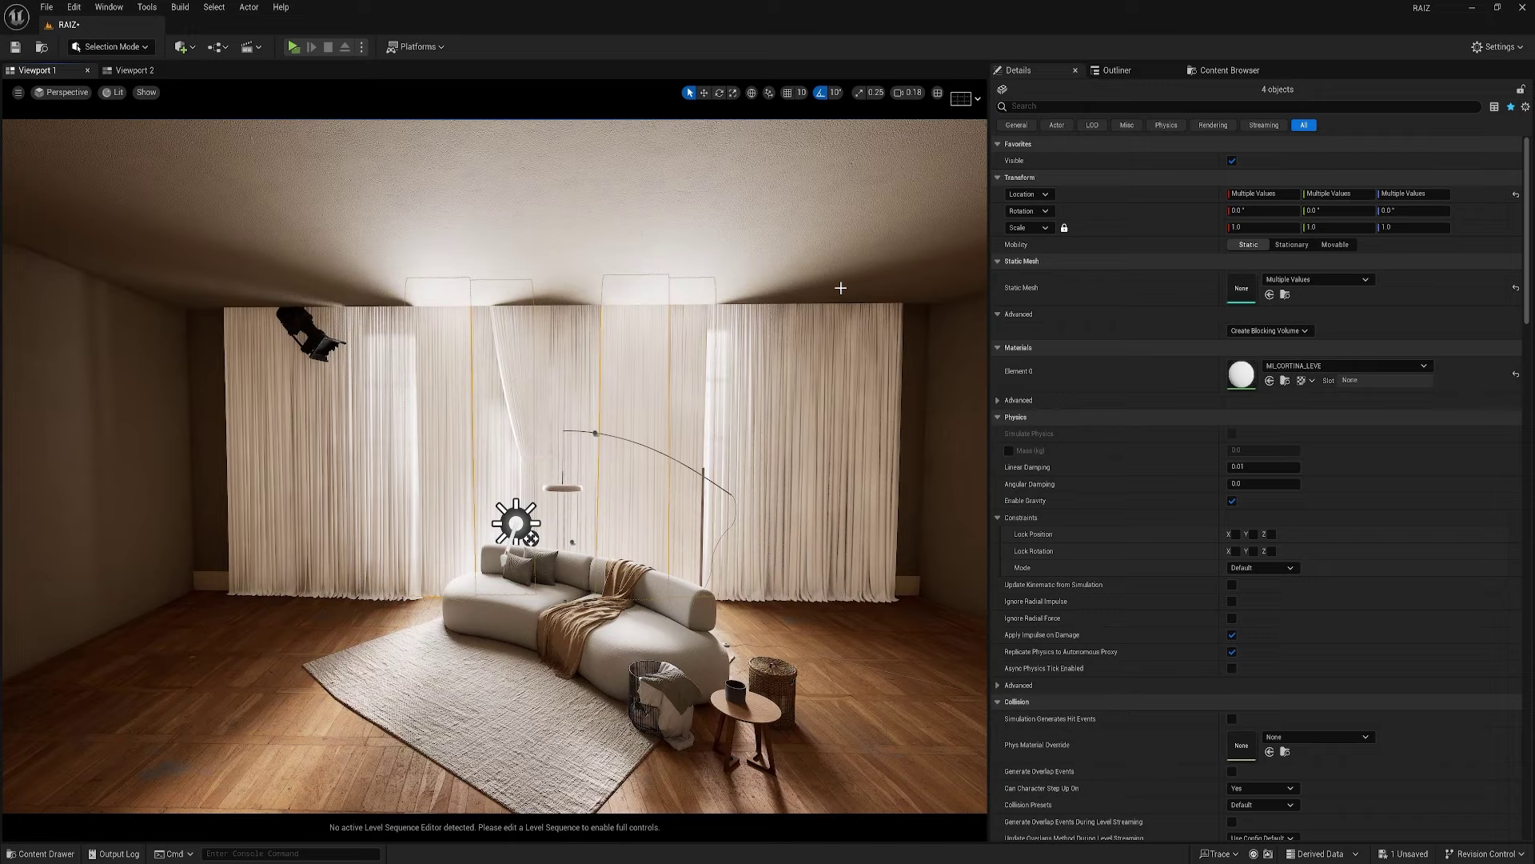
right_drag(671, 400, 768, 264)
key(w)
right_drag(496, 464, 264, 464)
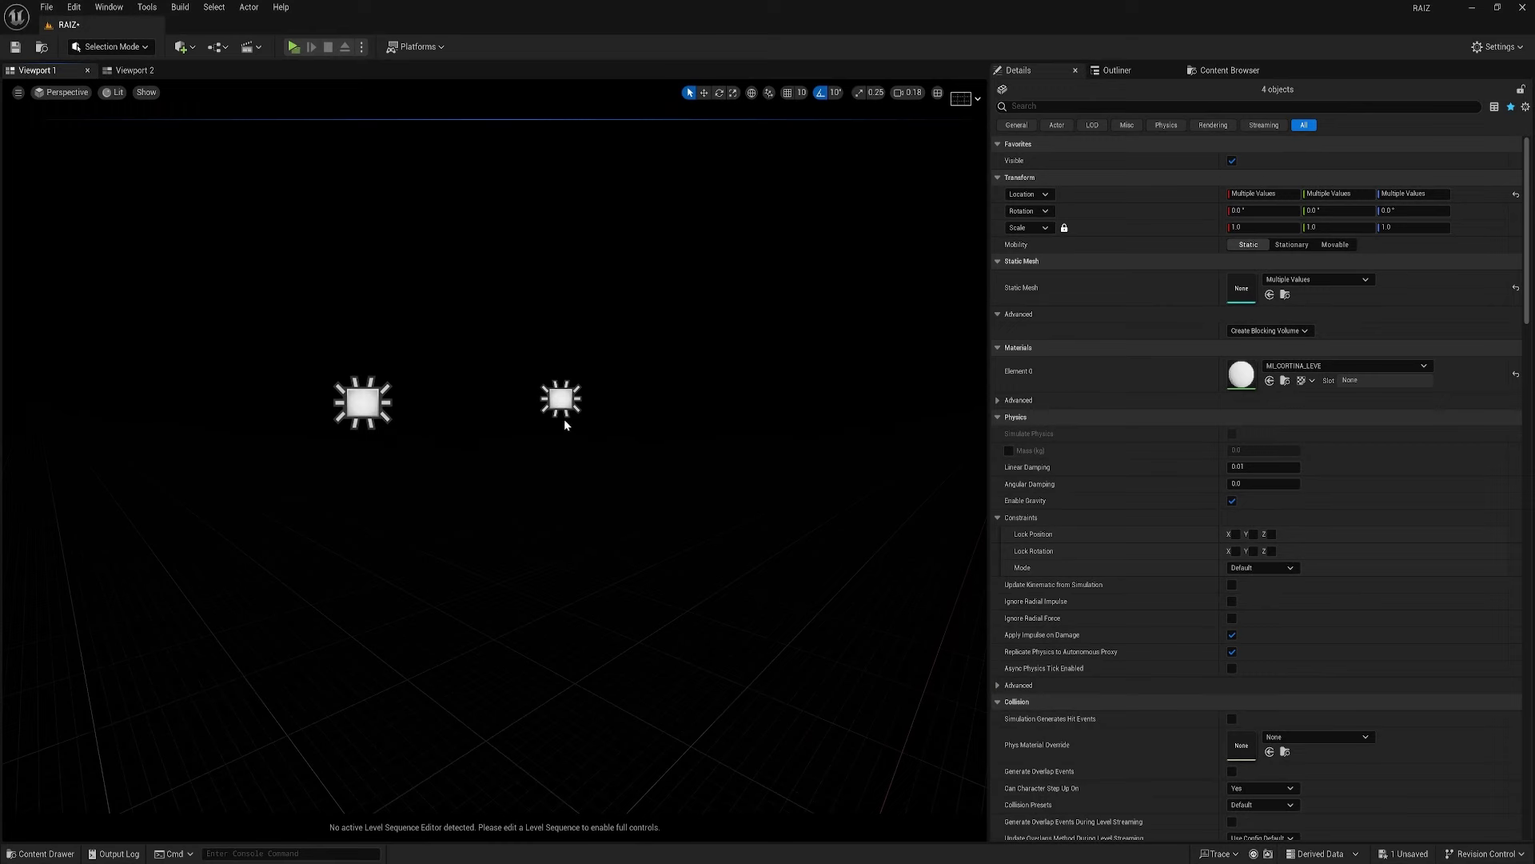
click(561, 399)
ctrl+click(379, 414)
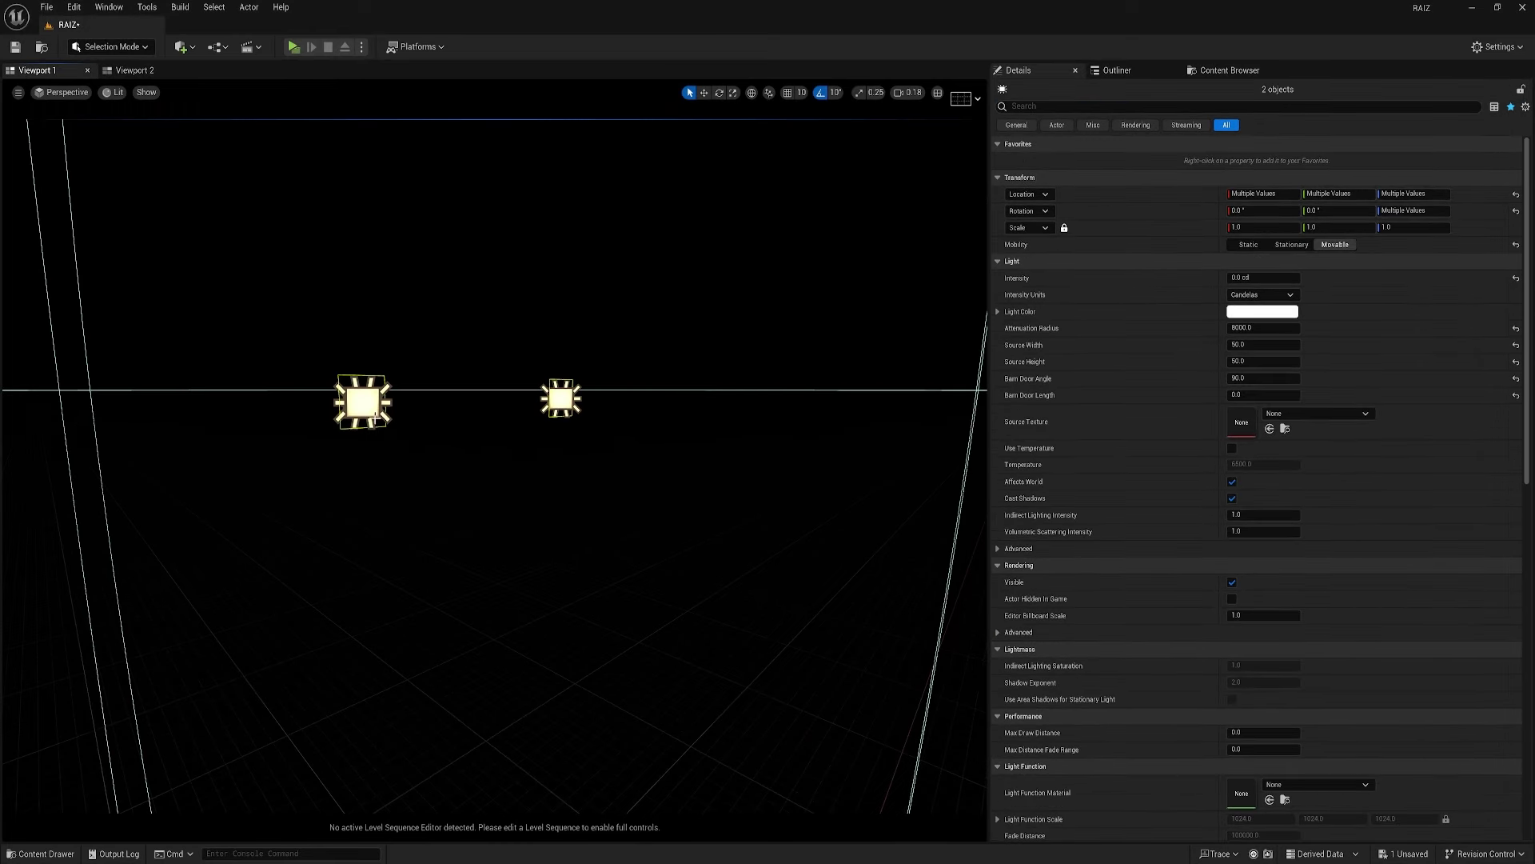
click(1119, 106)
text(CHNA)
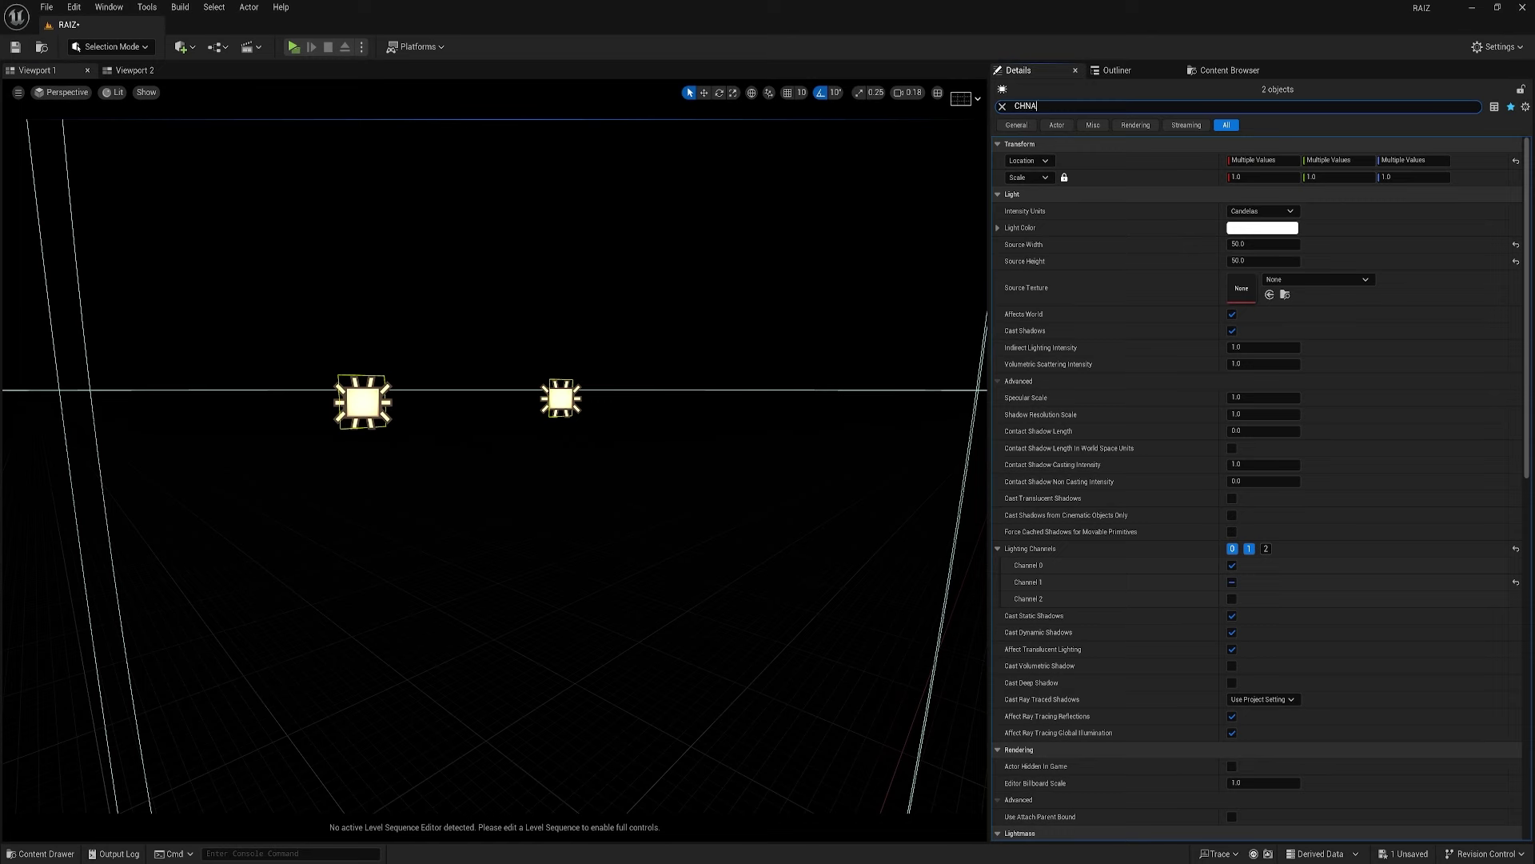
key(ctrl+a)
text(CHANNEL)
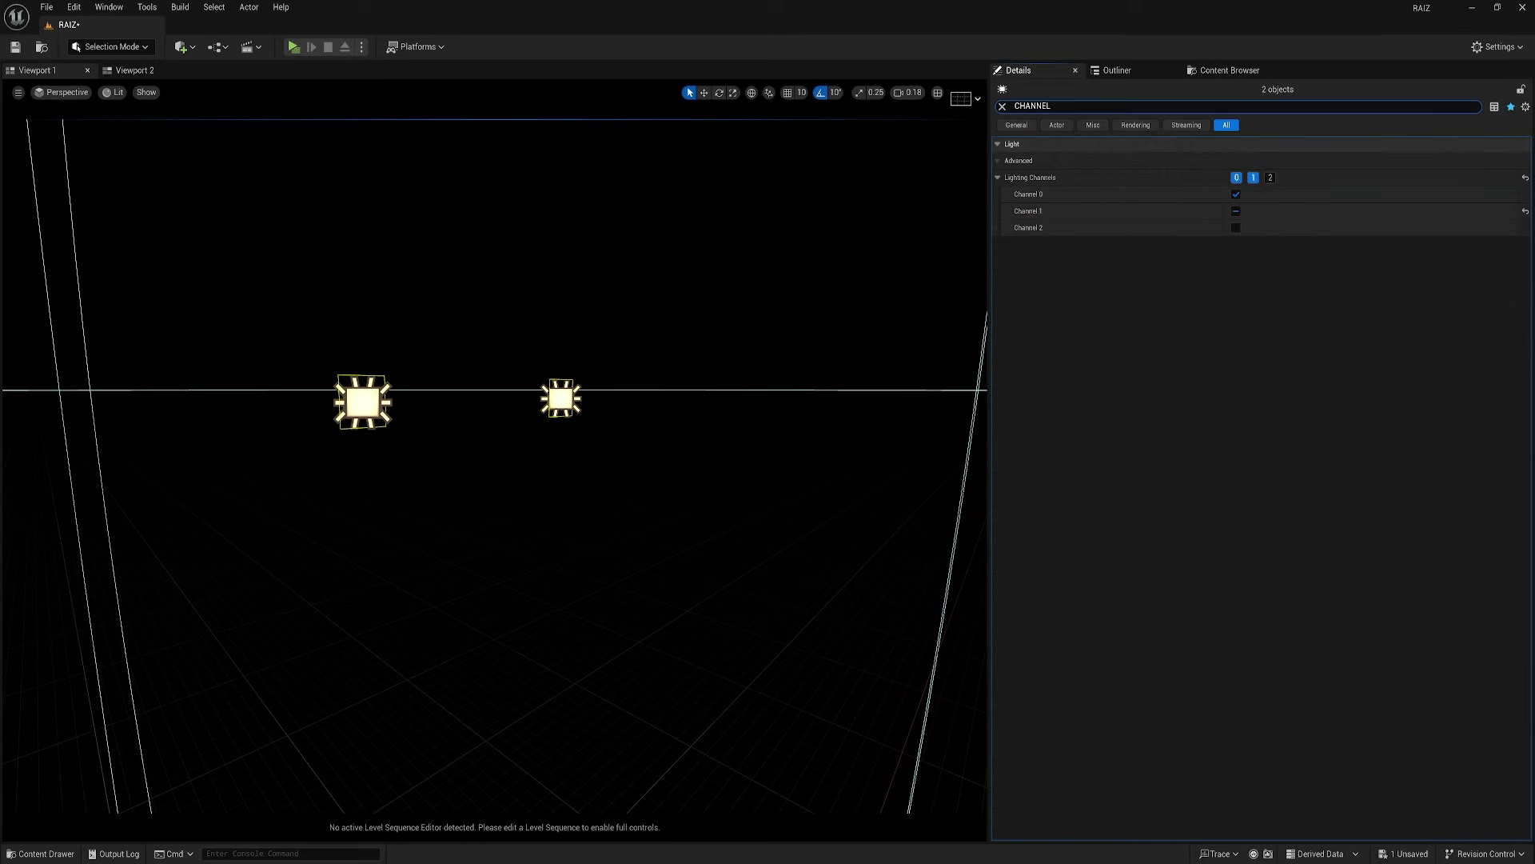
click(1253, 178)
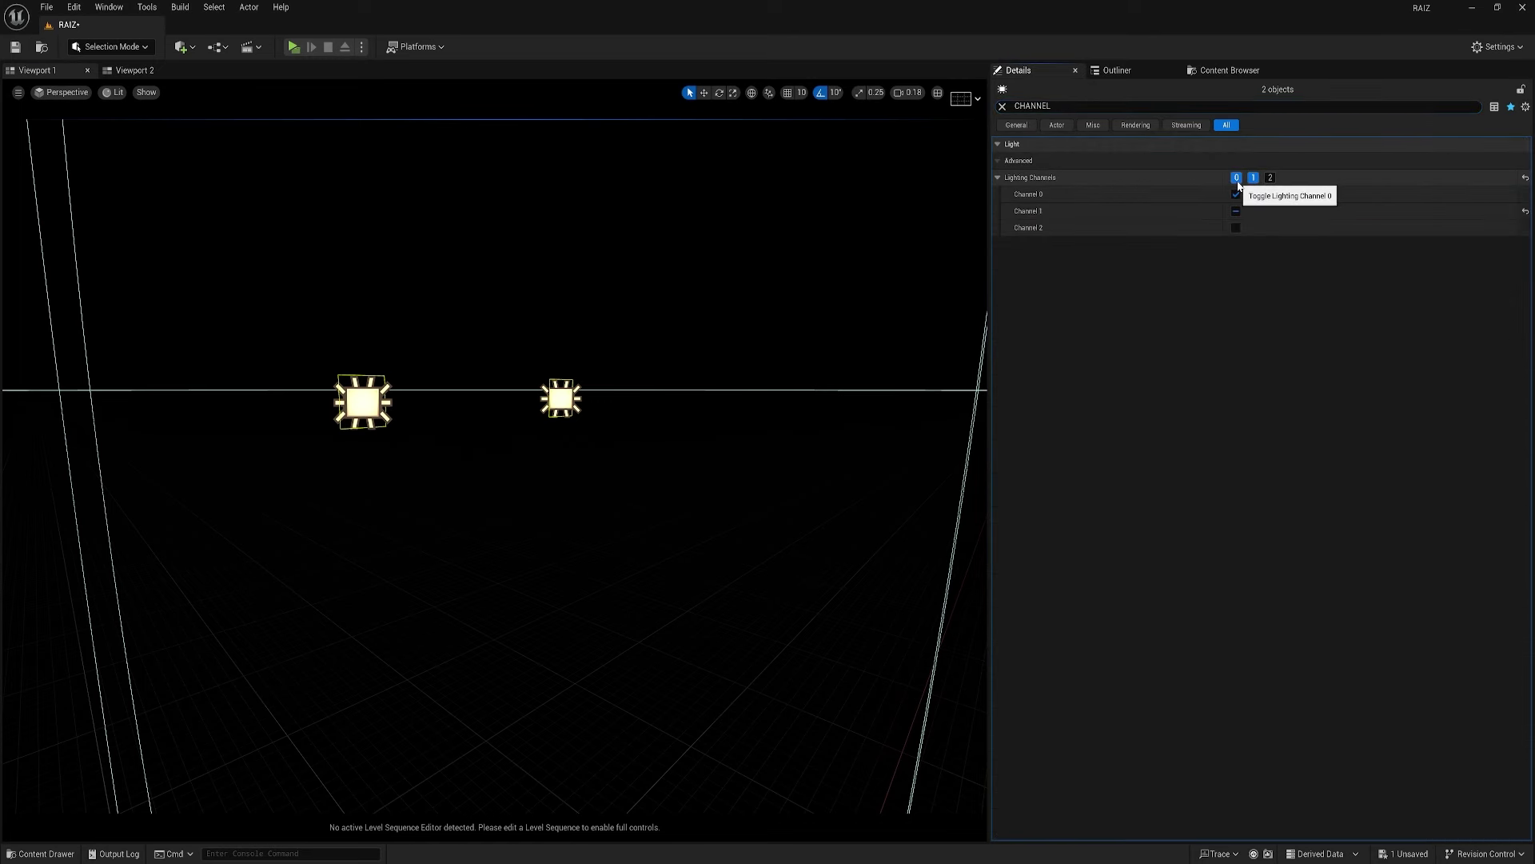
click(1252, 178)
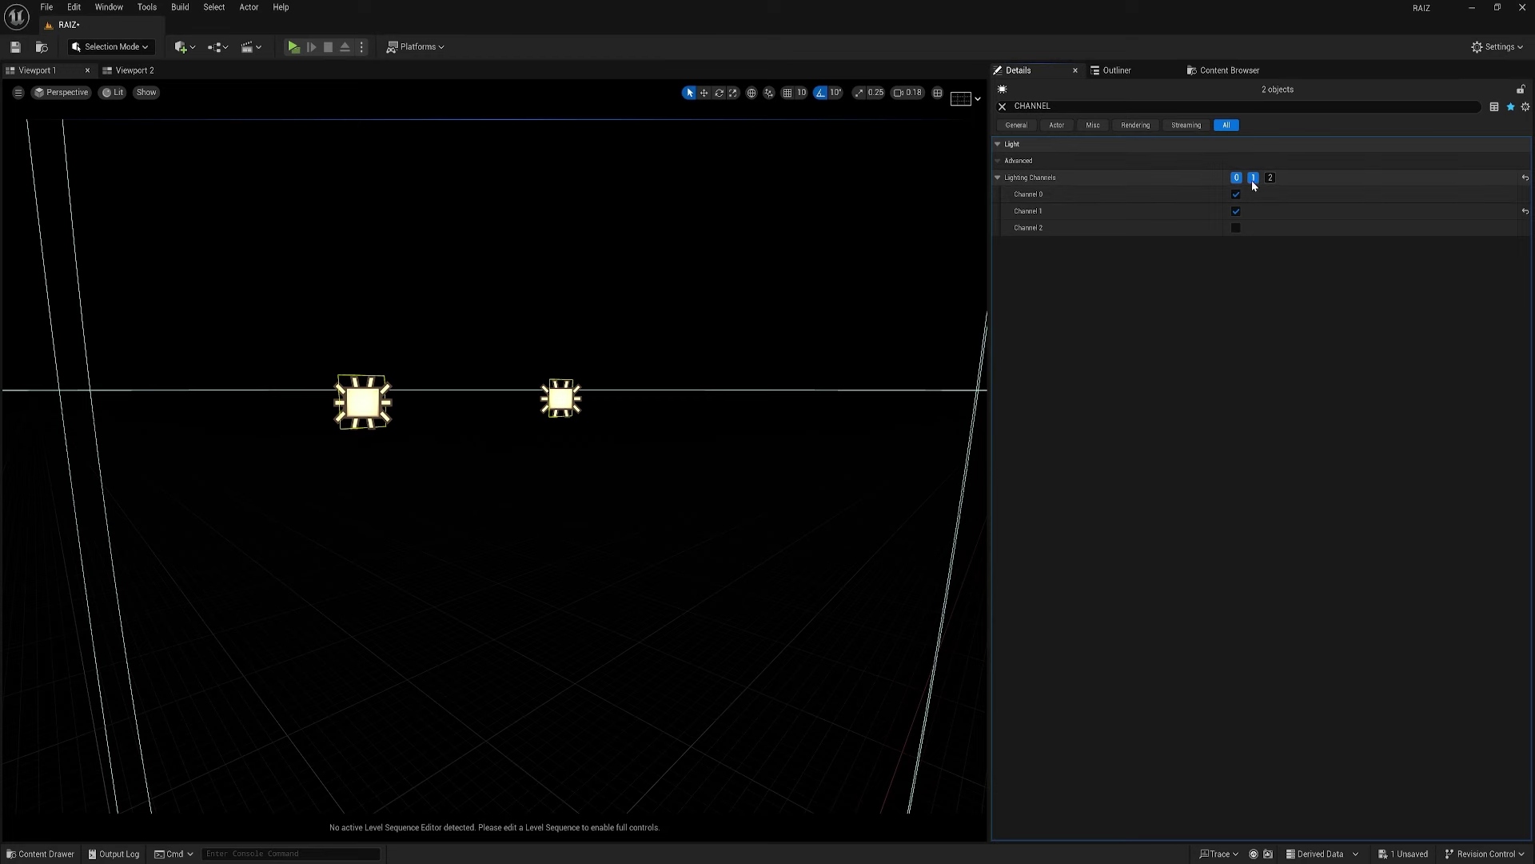
- Clear the property filter and set the intensity of the two outer window lights to 30 cd
click(1002, 106)
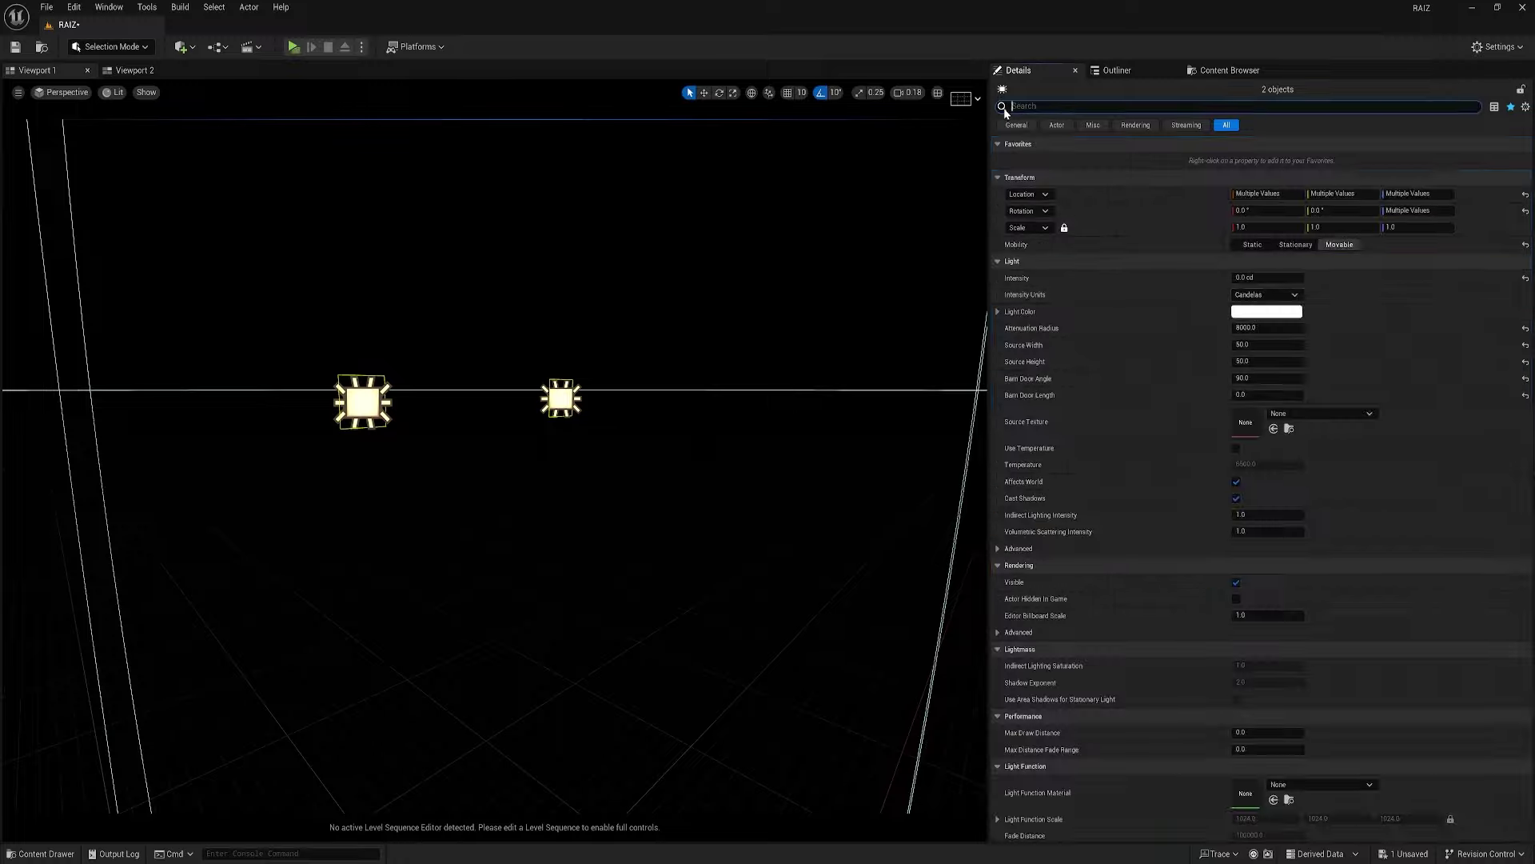
right_drag(709, 360, 500, 366)
click(1273, 279)
text(10)
key(Return)
text(30)
key(Return)
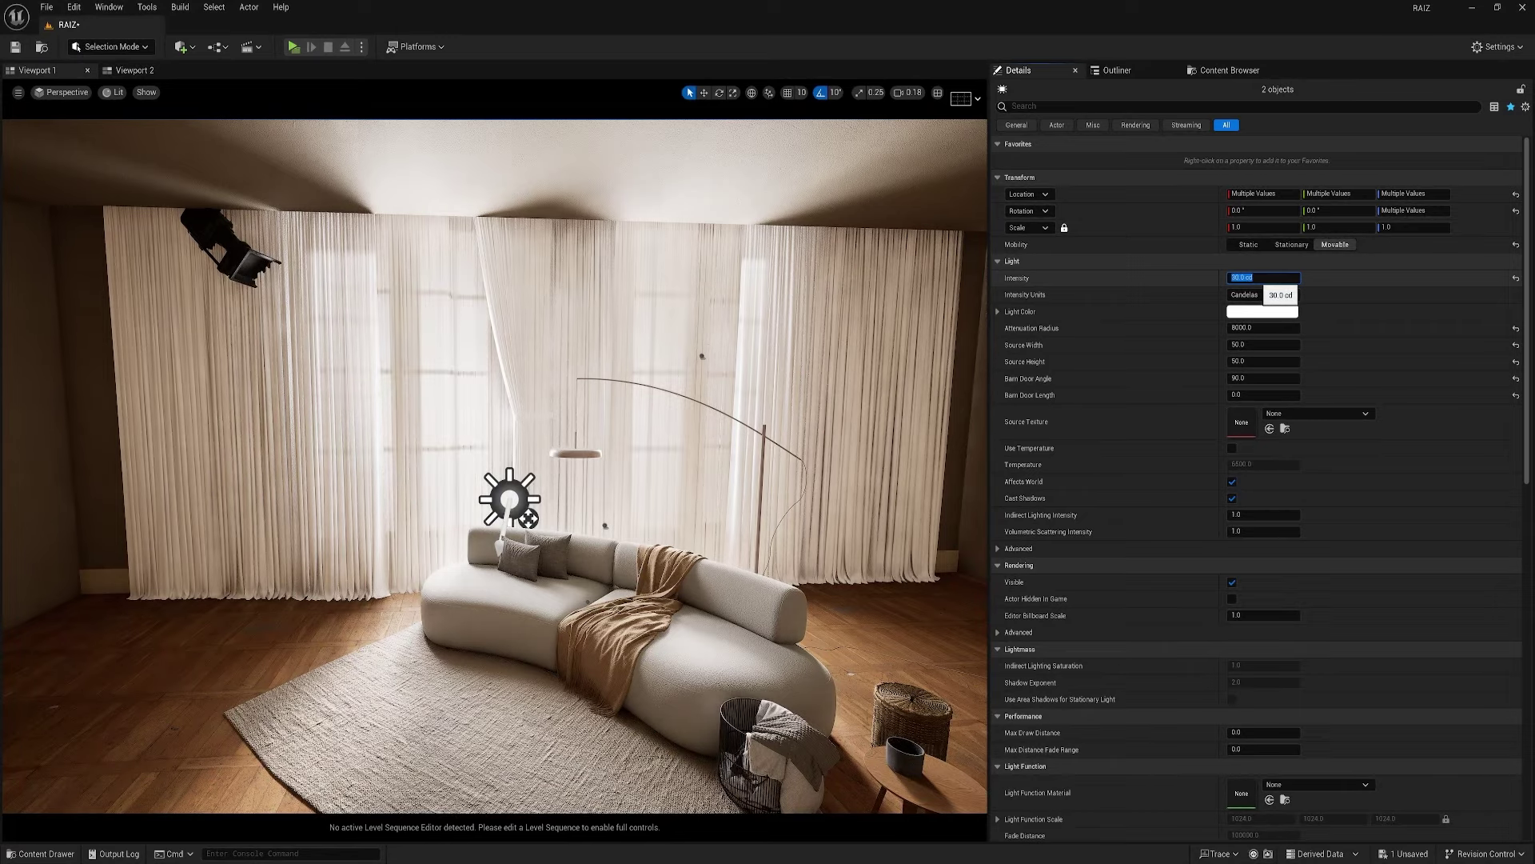
- Examine how the curtains are lit inside the room and how the lights are placed outside the windows
mouse_move(560, 416)
right_down()
mouse_move(531, 376)
mouse_move(562, 417)
right_up()
key(s)
scroll(613, 481, up, 8)
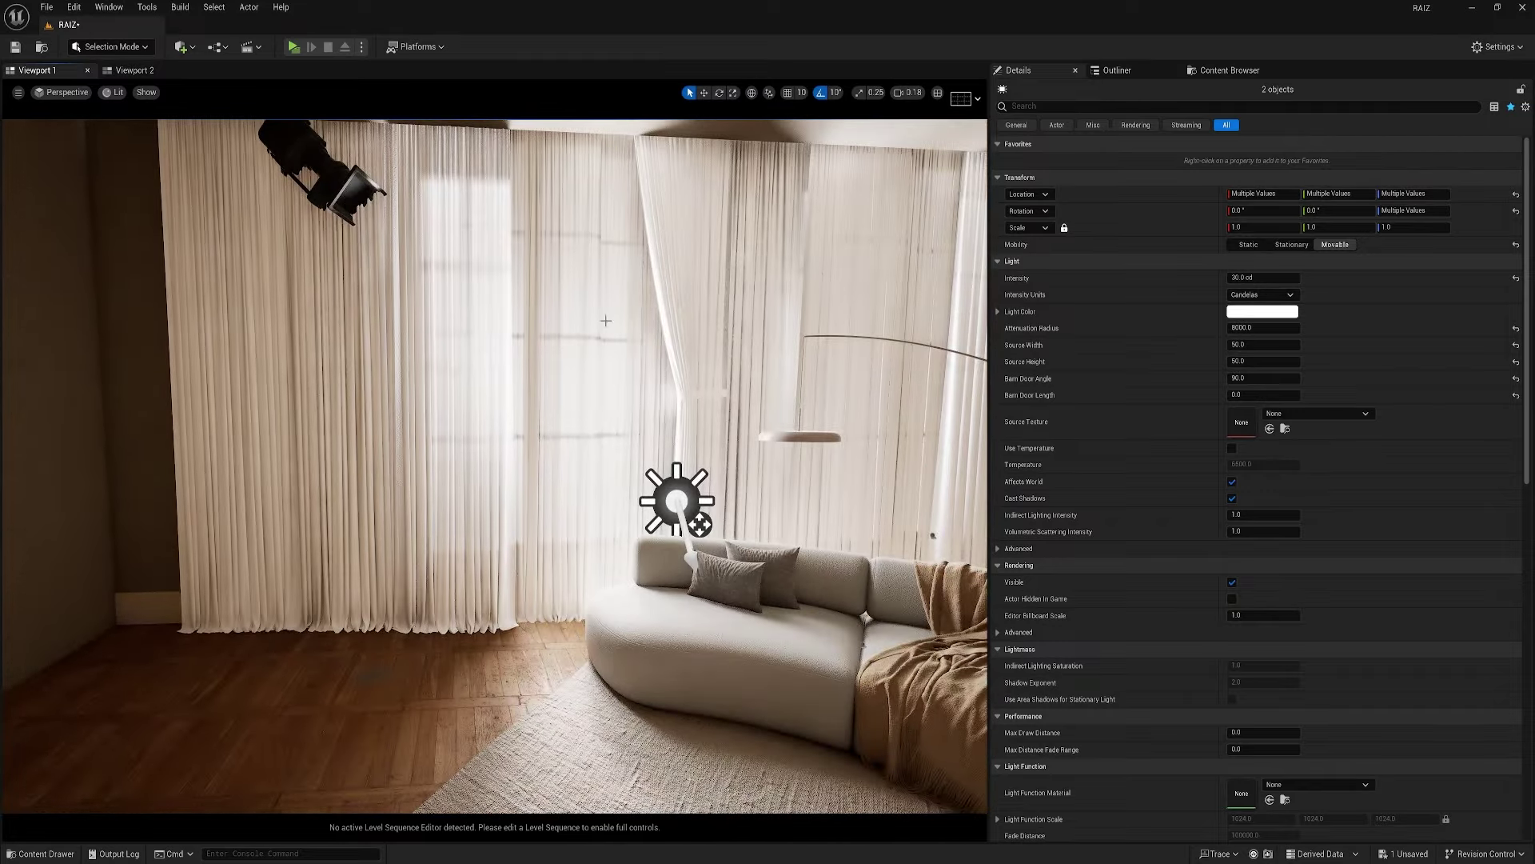
scroll(606, 320, down, 8)
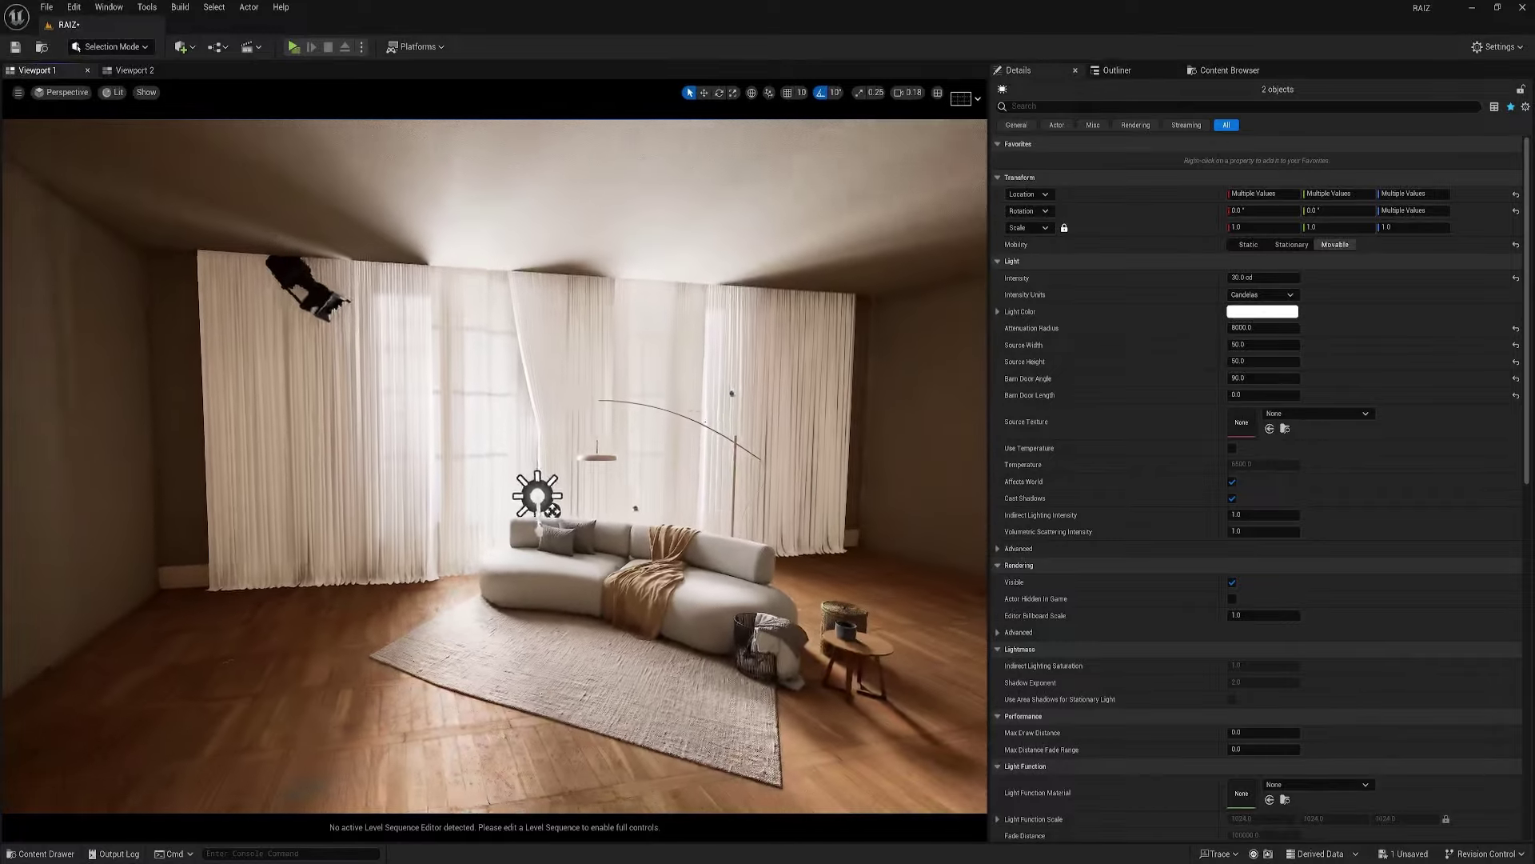
key(g)
scroll(693, 464, up, 2)
right_drag(692, 464, 718, 459)
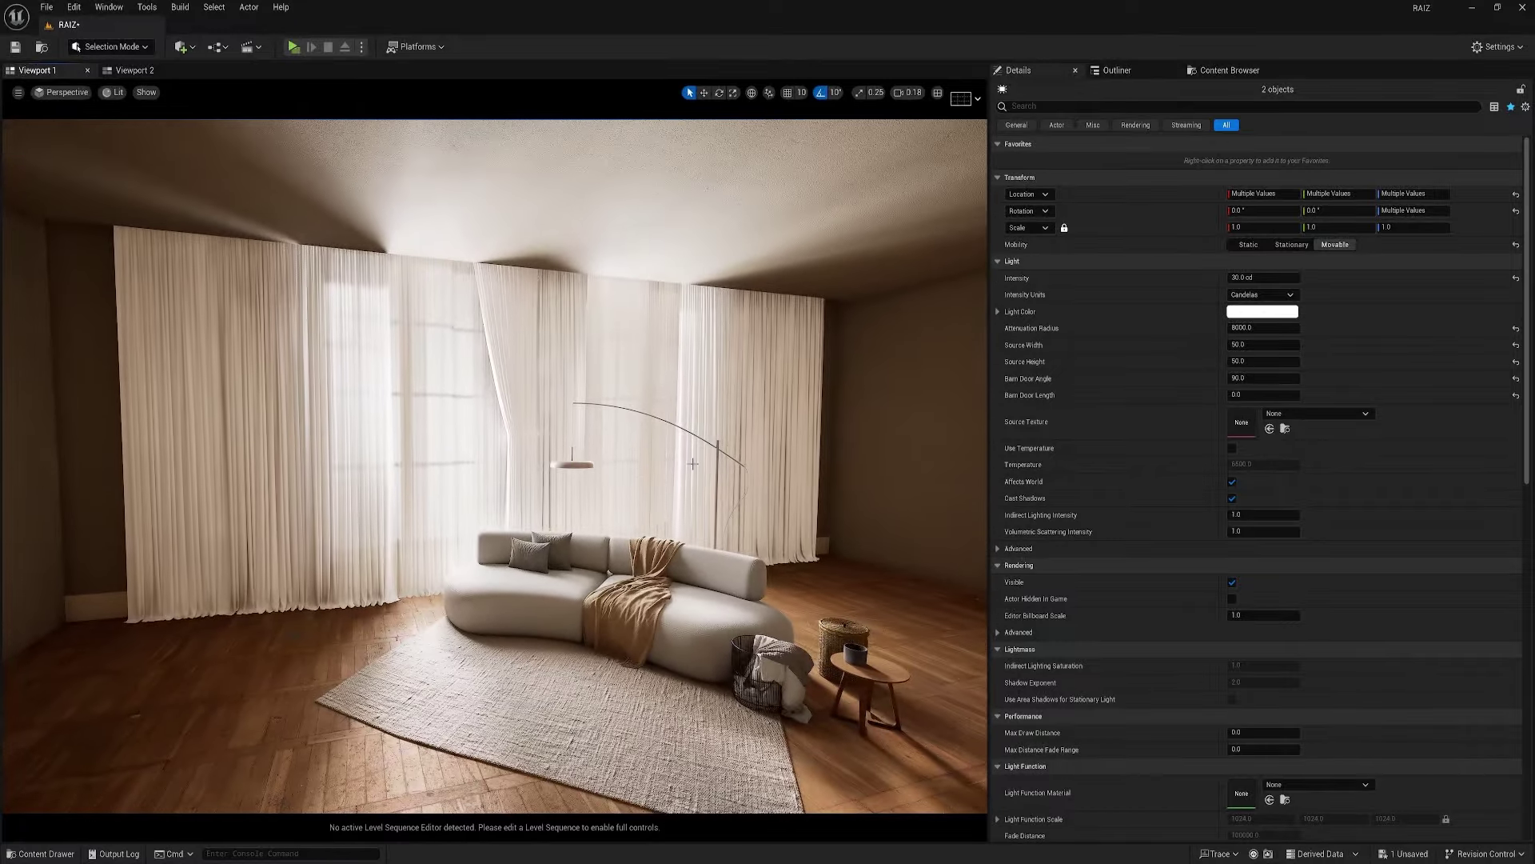
scroll(681, 484, up, 10)
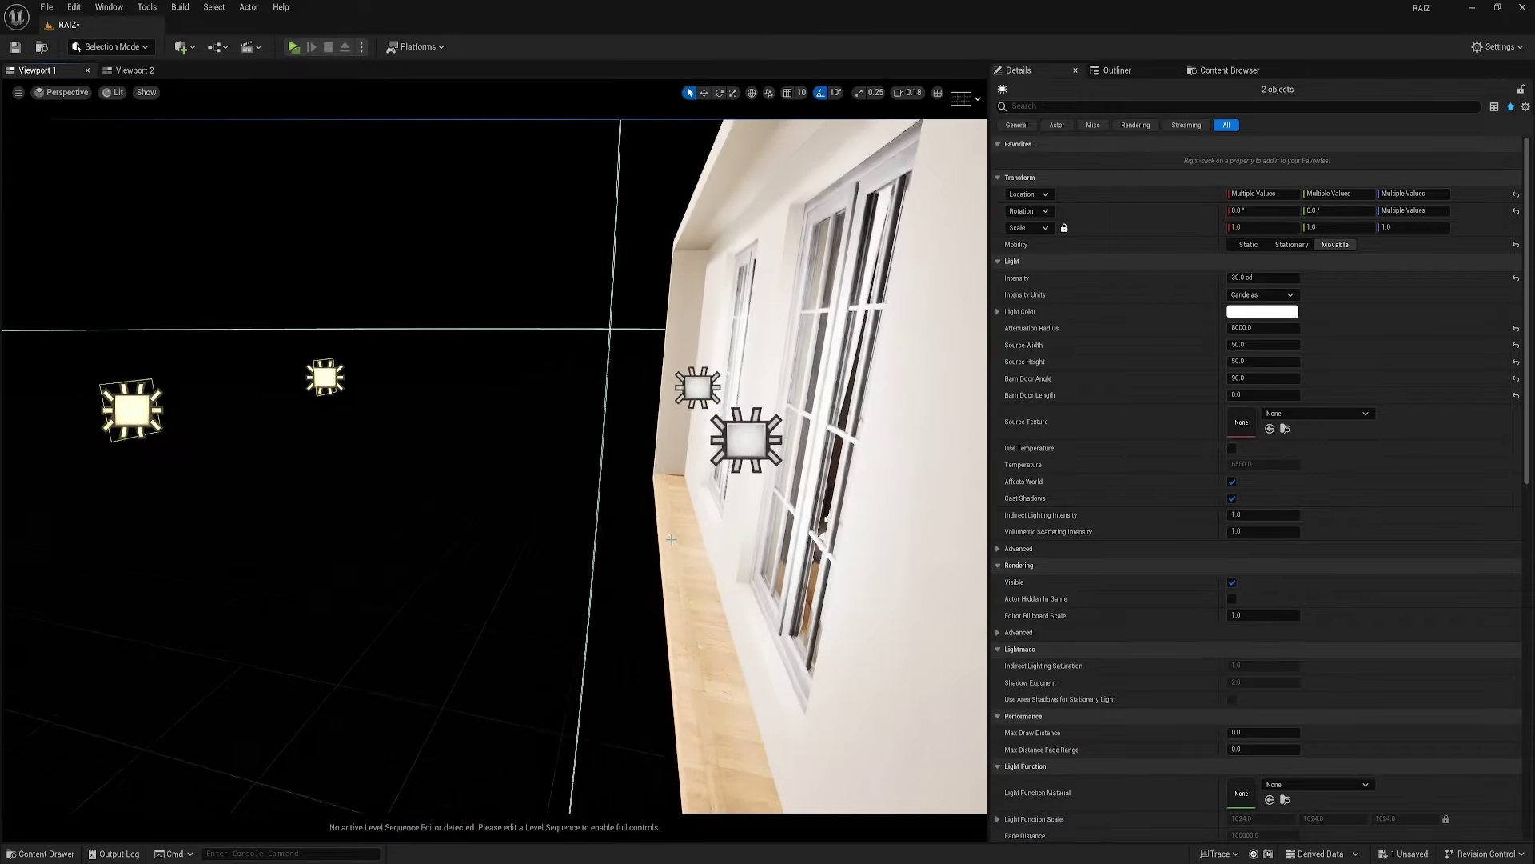
right_drag(672, 539, 696, 566)
key(s)
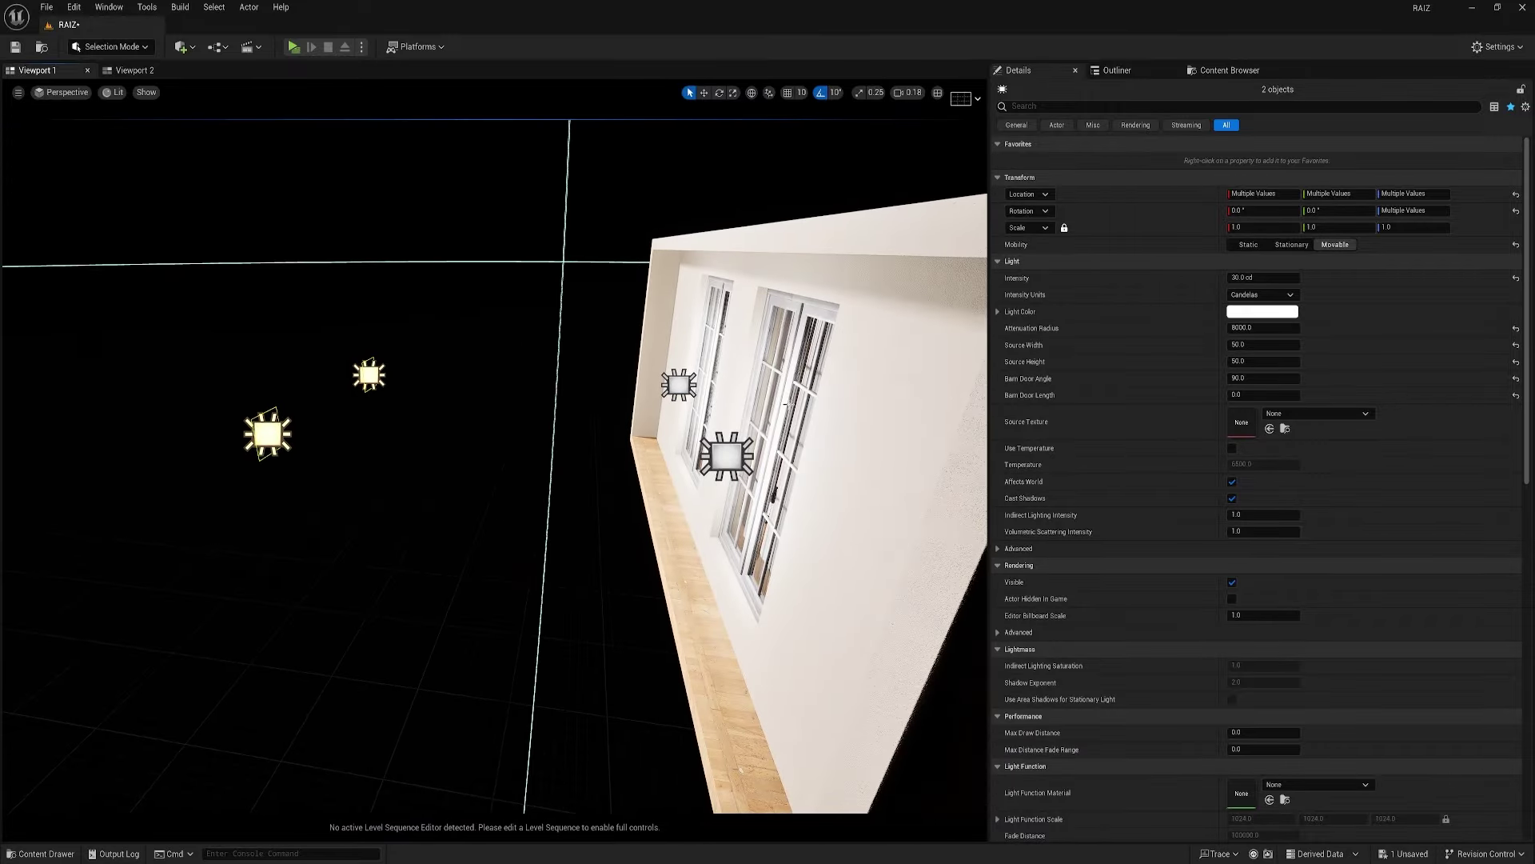
key(d)
right_drag(774, 437, 887, 428)
right_drag(704, 420, 708, 378)
- Hide the thin MI_CORTINA_LEVE curtain panels that cover the window openings
click(635, 361)
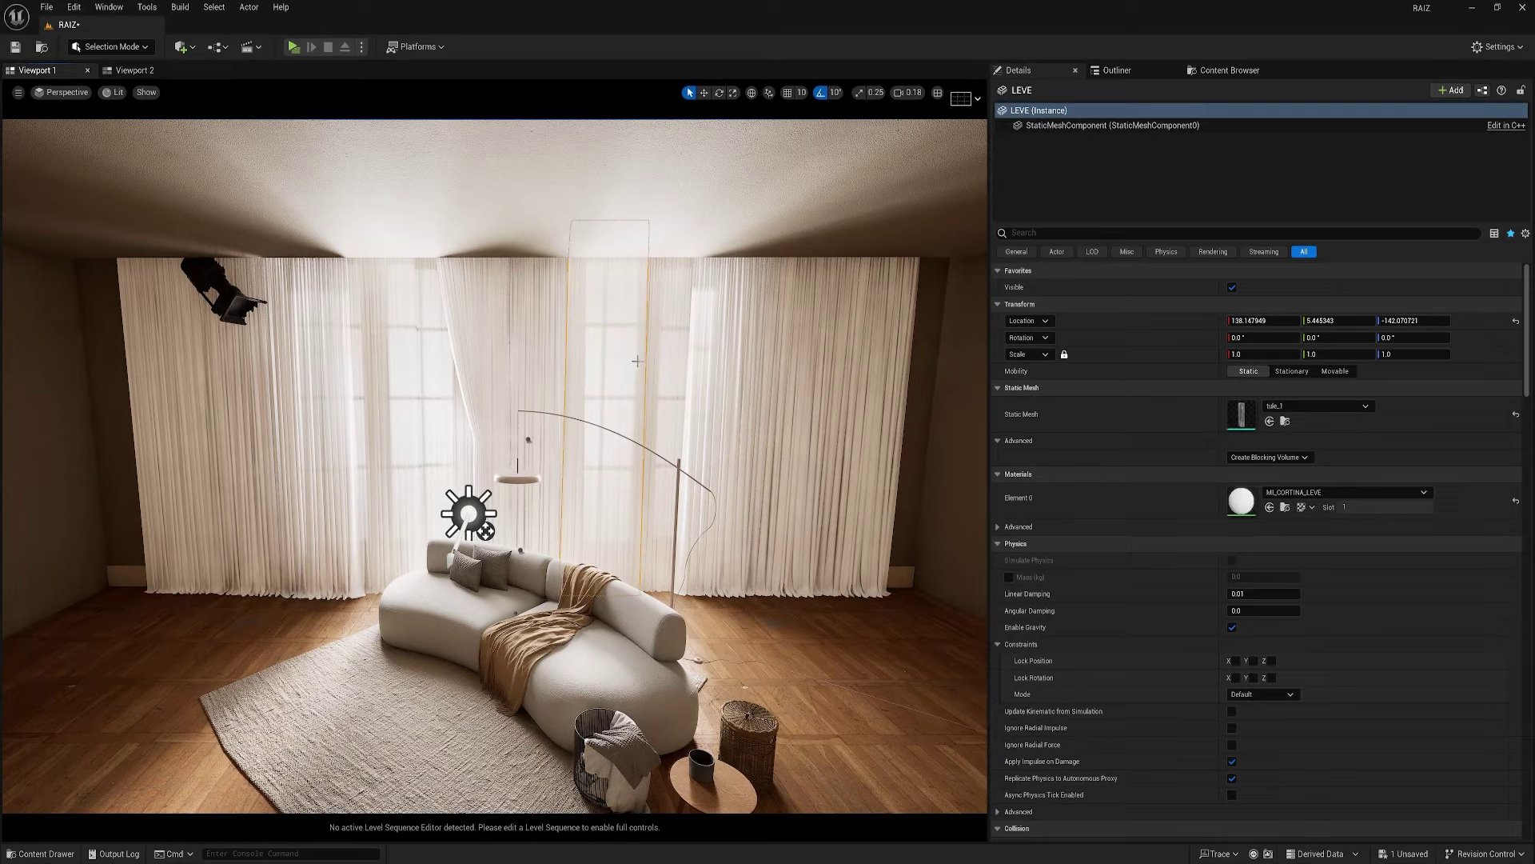
key(Delete)
click(657, 375)
key(Delete)
click(423, 436)
key(Delete)
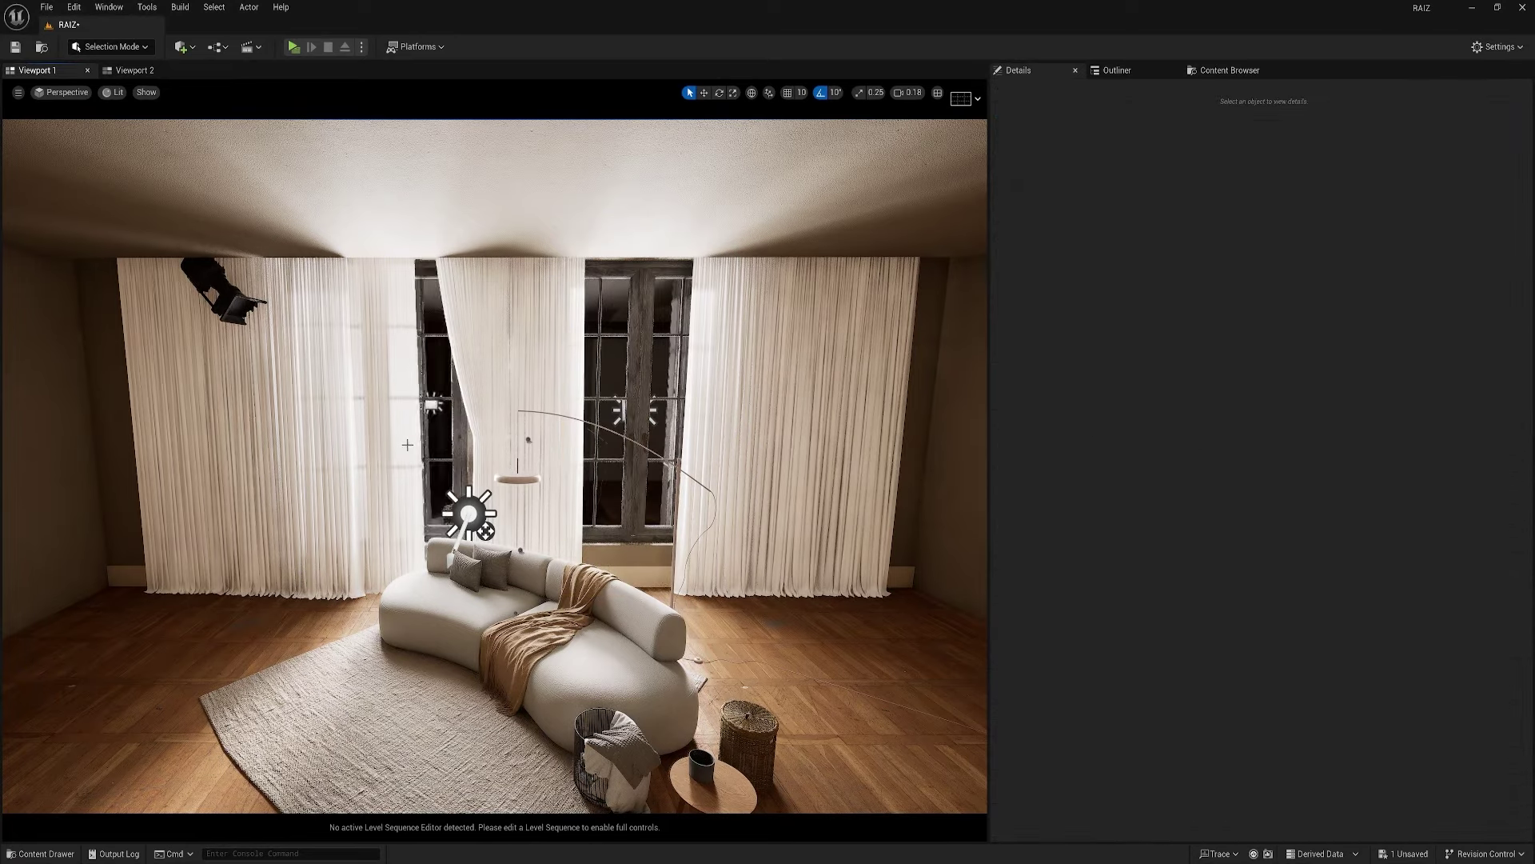
key(ctrl+z)
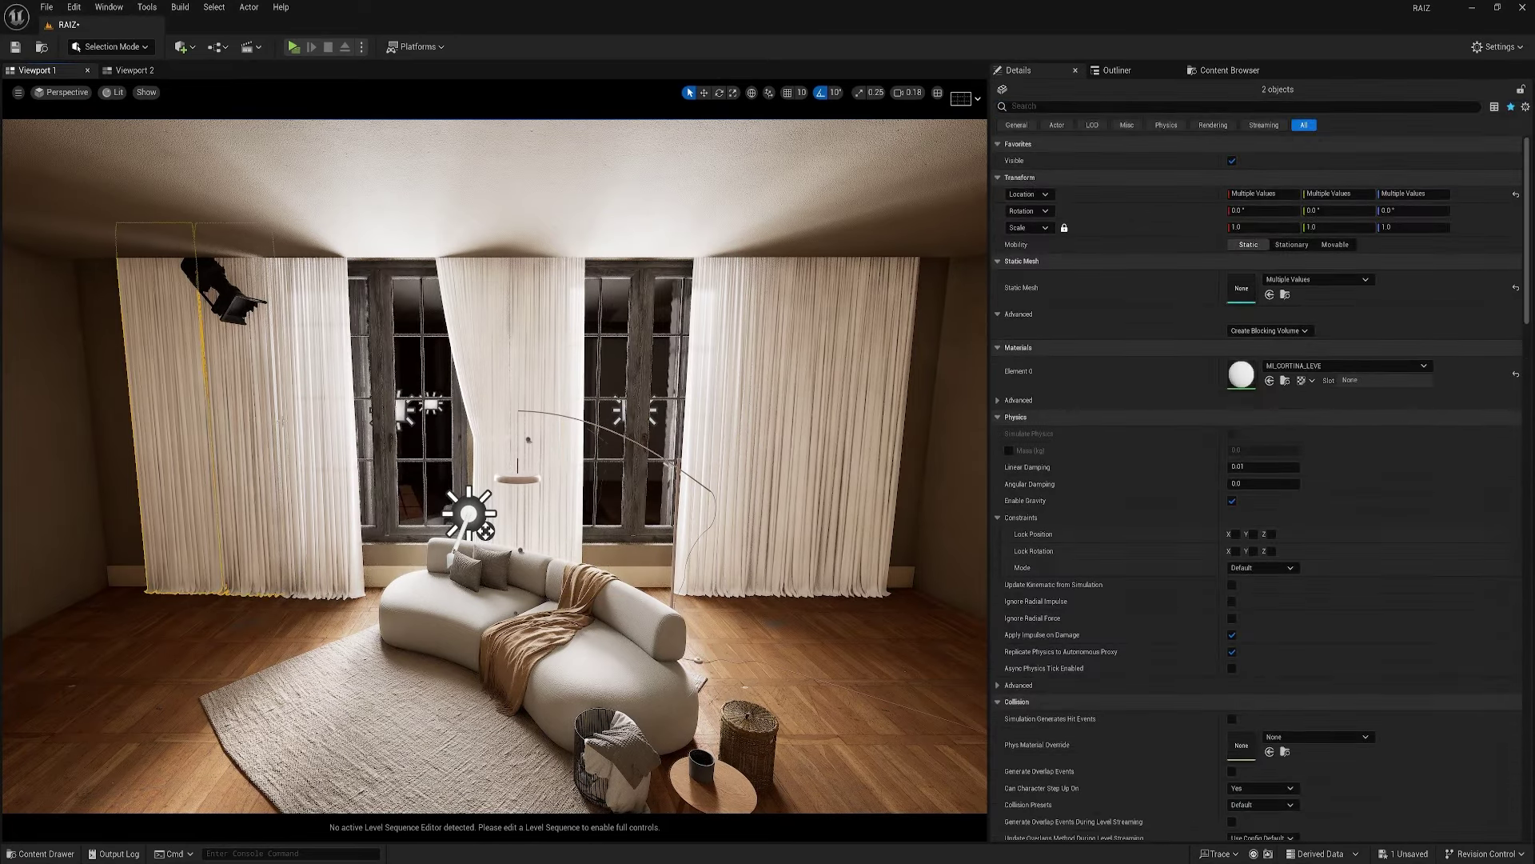
- Select all the remaining visible curtain panels and locate their MI_CORTINA_LEVE material in the project content
ctrl+click(553, 360)
ctrl+click(822, 368)
ctrl+click(894, 371)
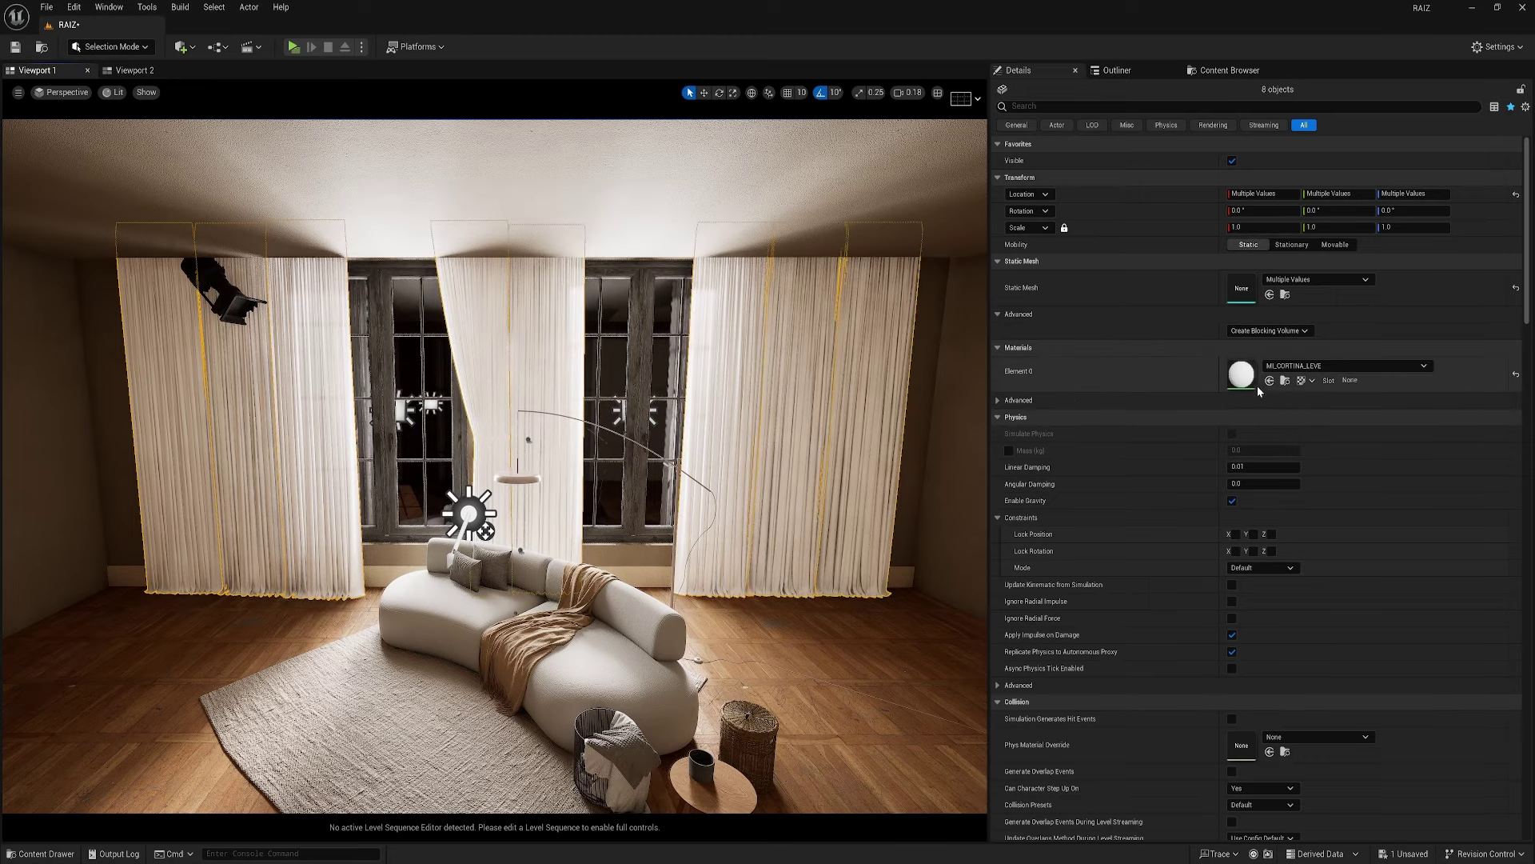
click(1285, 382)
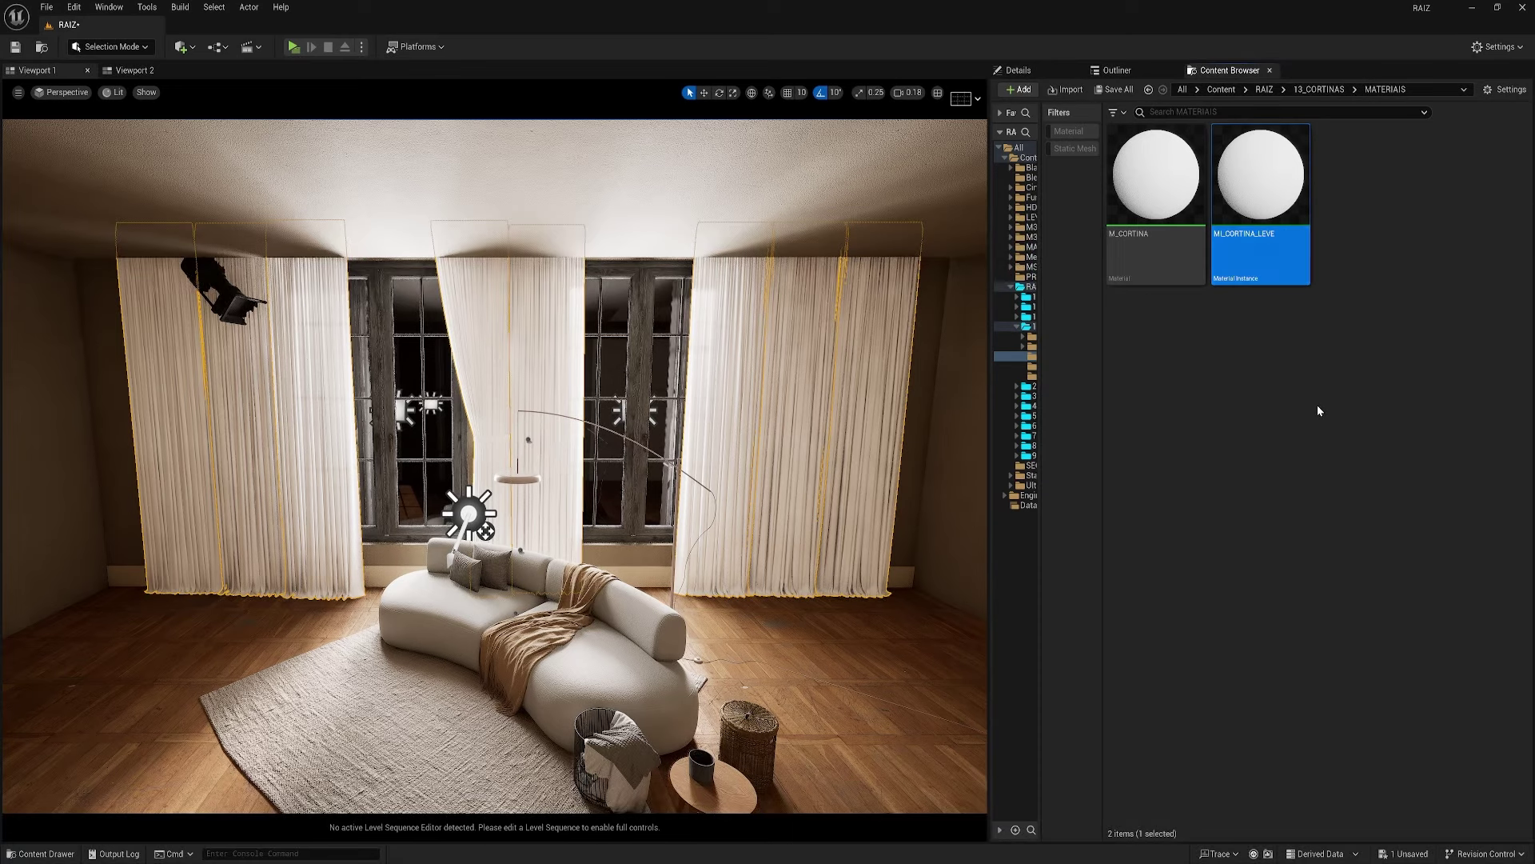
- Duplicate the MI_CORTINA_LEVE material instance and name the copy MI_CORTINA_PESADA_GERAL
key(ctrl+d)
key(End)
key(BackSpace)
key(BackSpace)
key(BackSpace)
key(BackSpace)
key(BackSpace)
text(PESADA_GE)
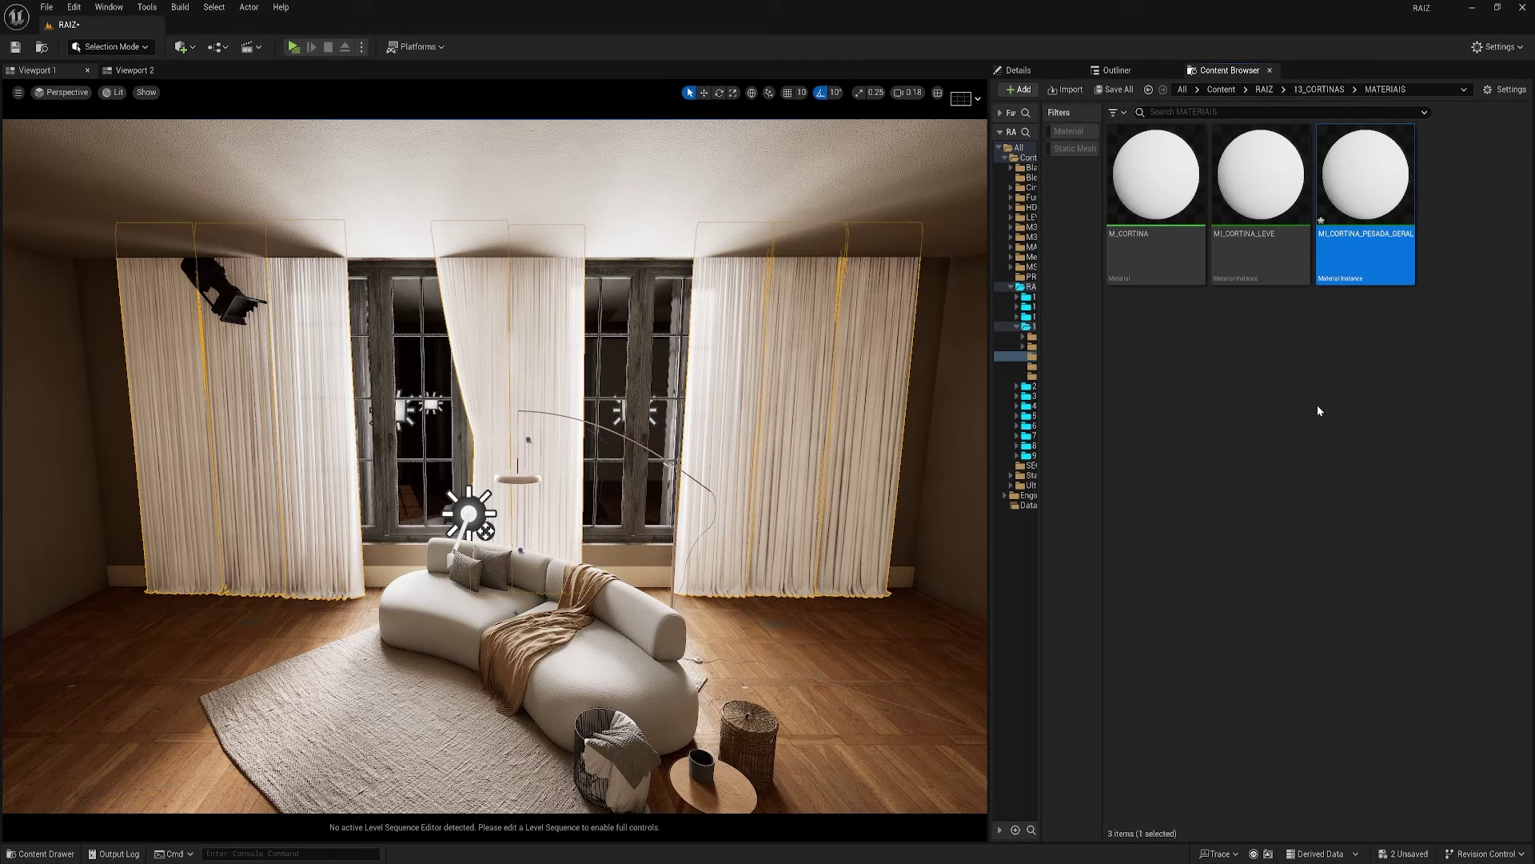
- Assign MI_CORTINA_PESADA_GERAL to the selected curtain panels and open the material instance beside the viewport
click(1015, 71)
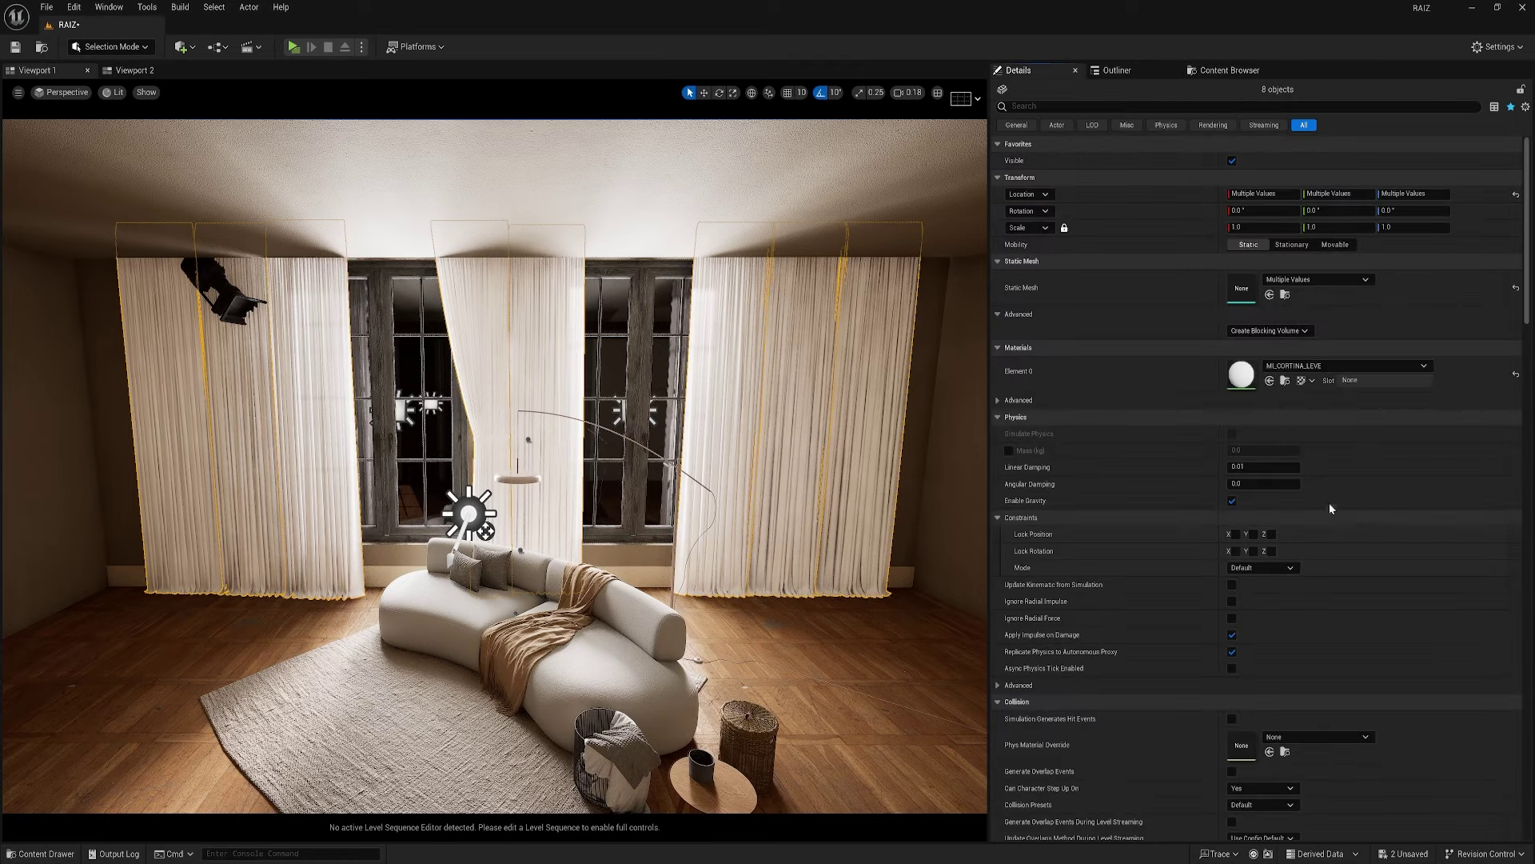
click(1269, 380)
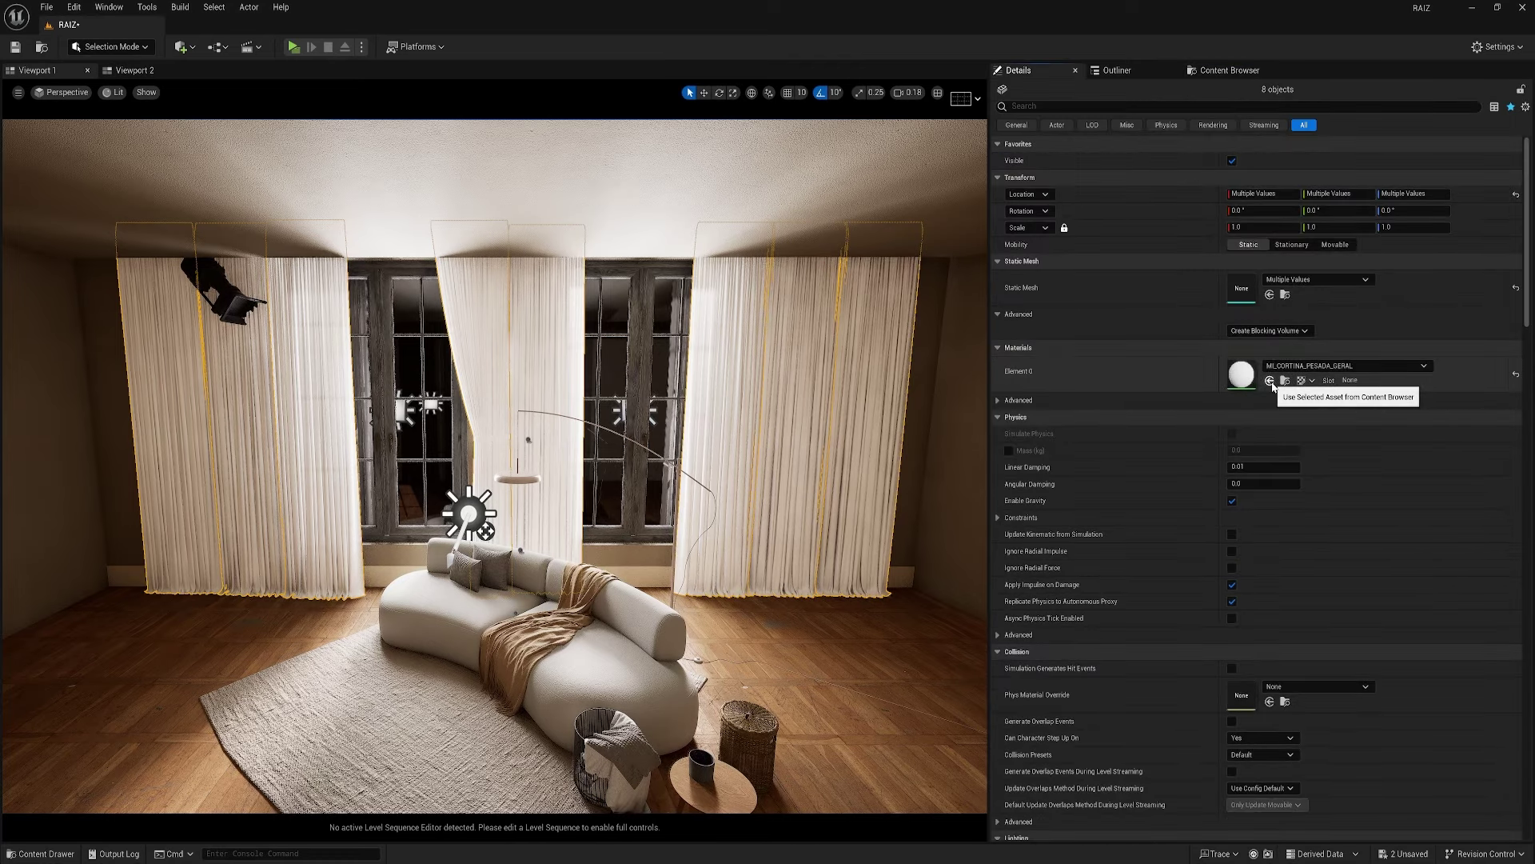
double_click(1241, 374)
drag(1064, 8, 1196, 138)
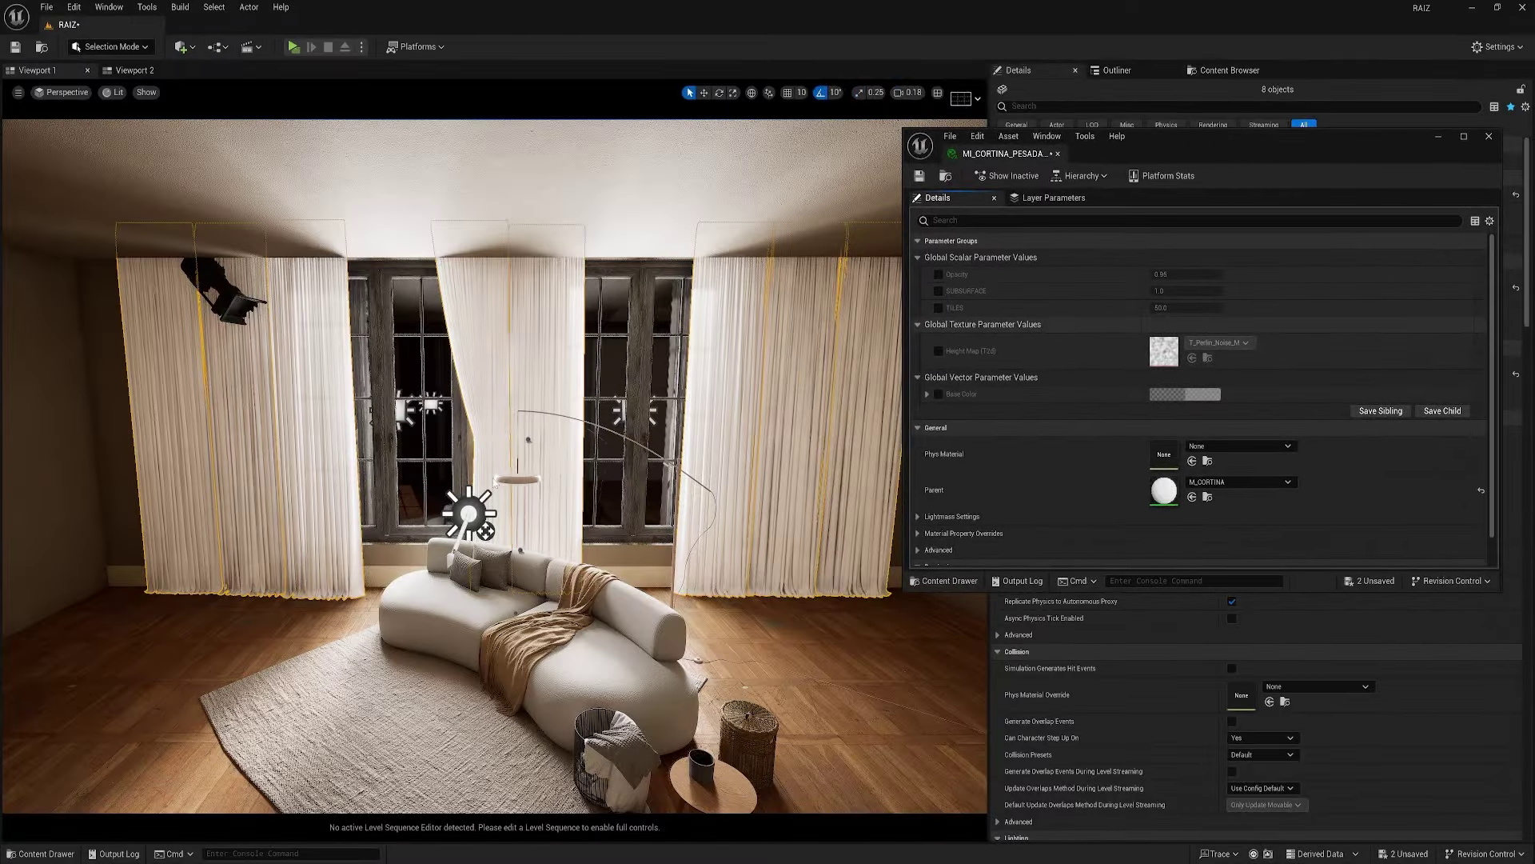
- Enable the Opacity and SUBSURFACE overrides of MI_CORTINA_PESADA_GERAL and set SUBSURFACE to 0.5
click(938, 274)
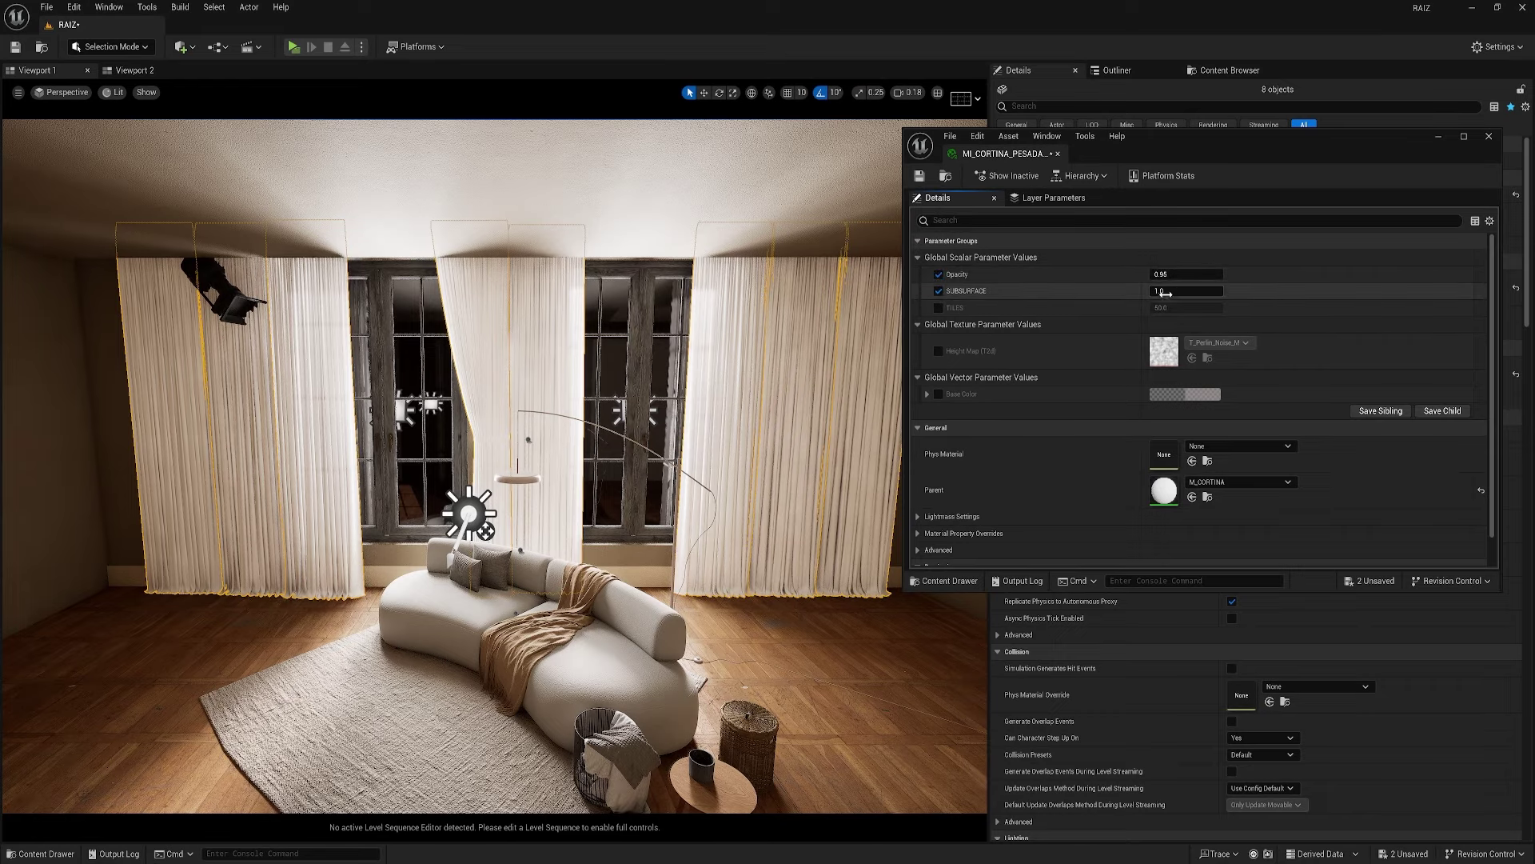
key(Return)
mouse_move(880, 361)
right_down()
mouse_move(880, 312)
mouse_move(928, 319)
mouse_move(867, 352)
right_up()
click(1184, 290)
text(0.5)
key(Return)
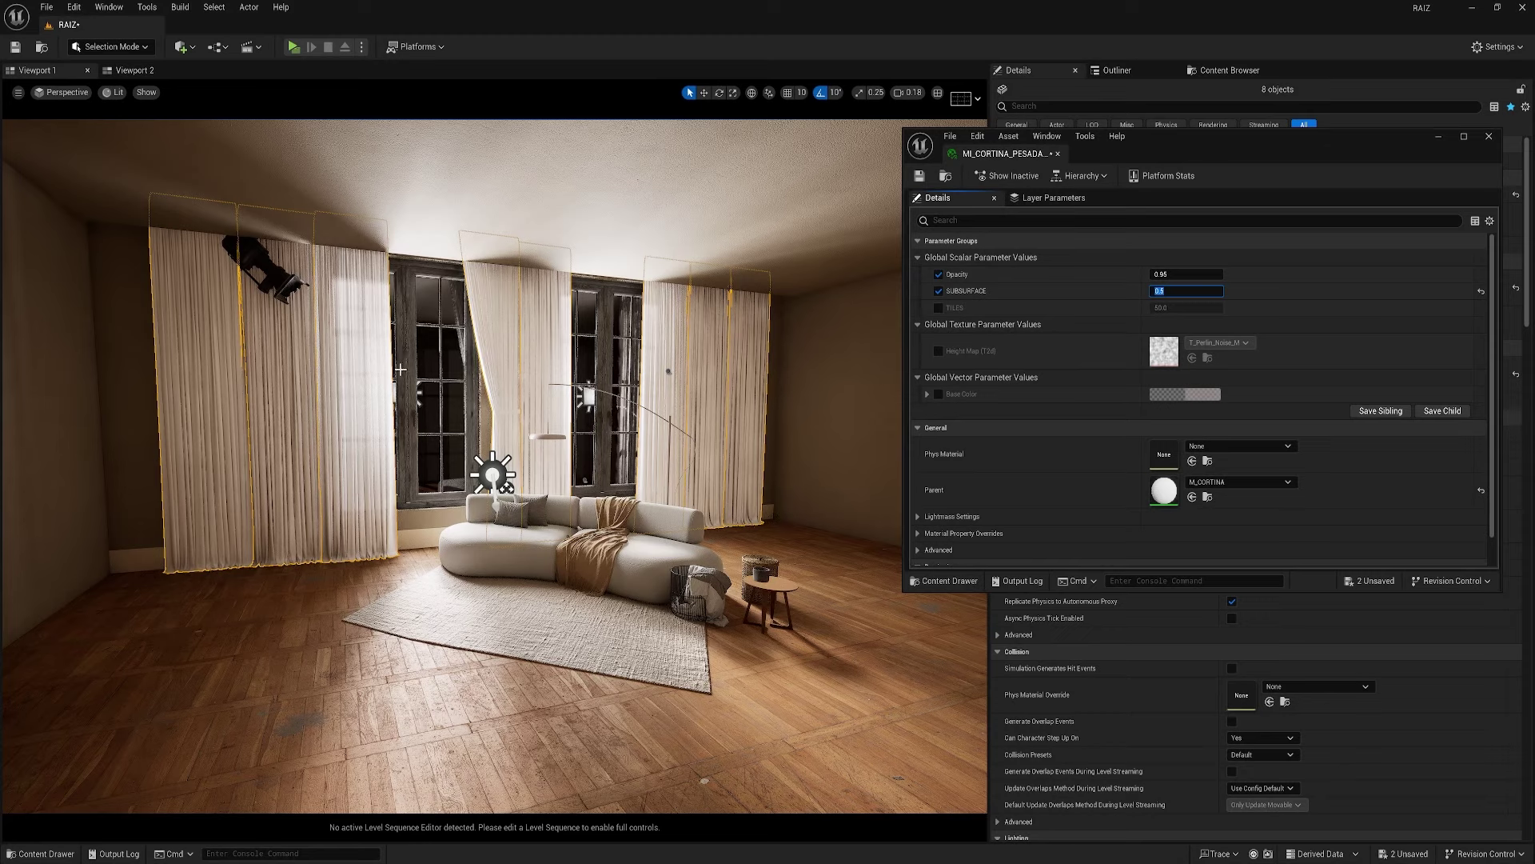
- Compare Opacity values of 0 and 0.95 on the heavy curtains, settle on 1.0, and set SUBSURFACE to 0.5
click(1186, 274)
text(0)
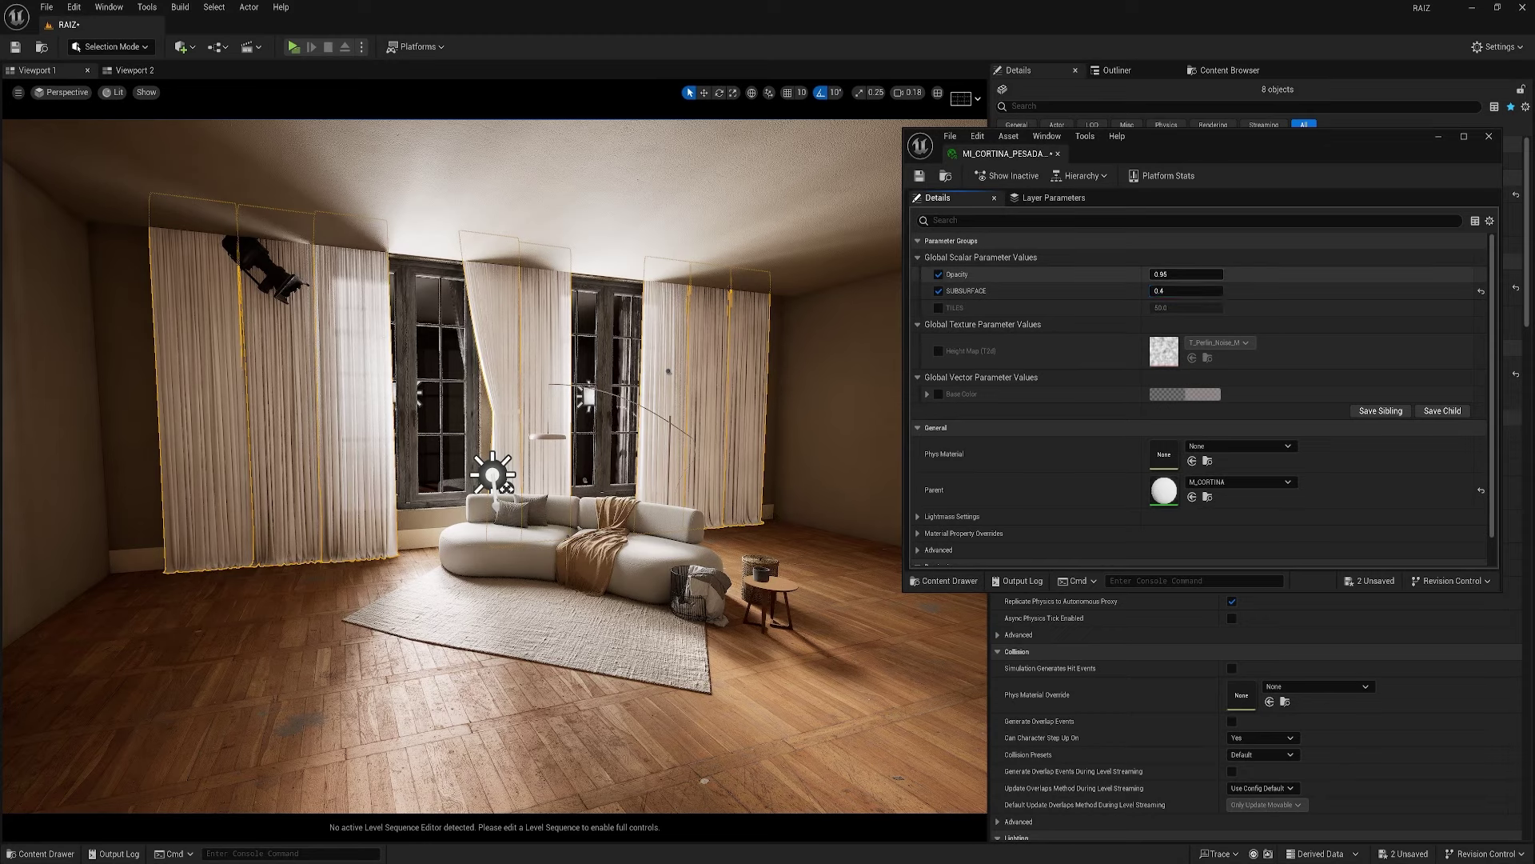
key(Return)
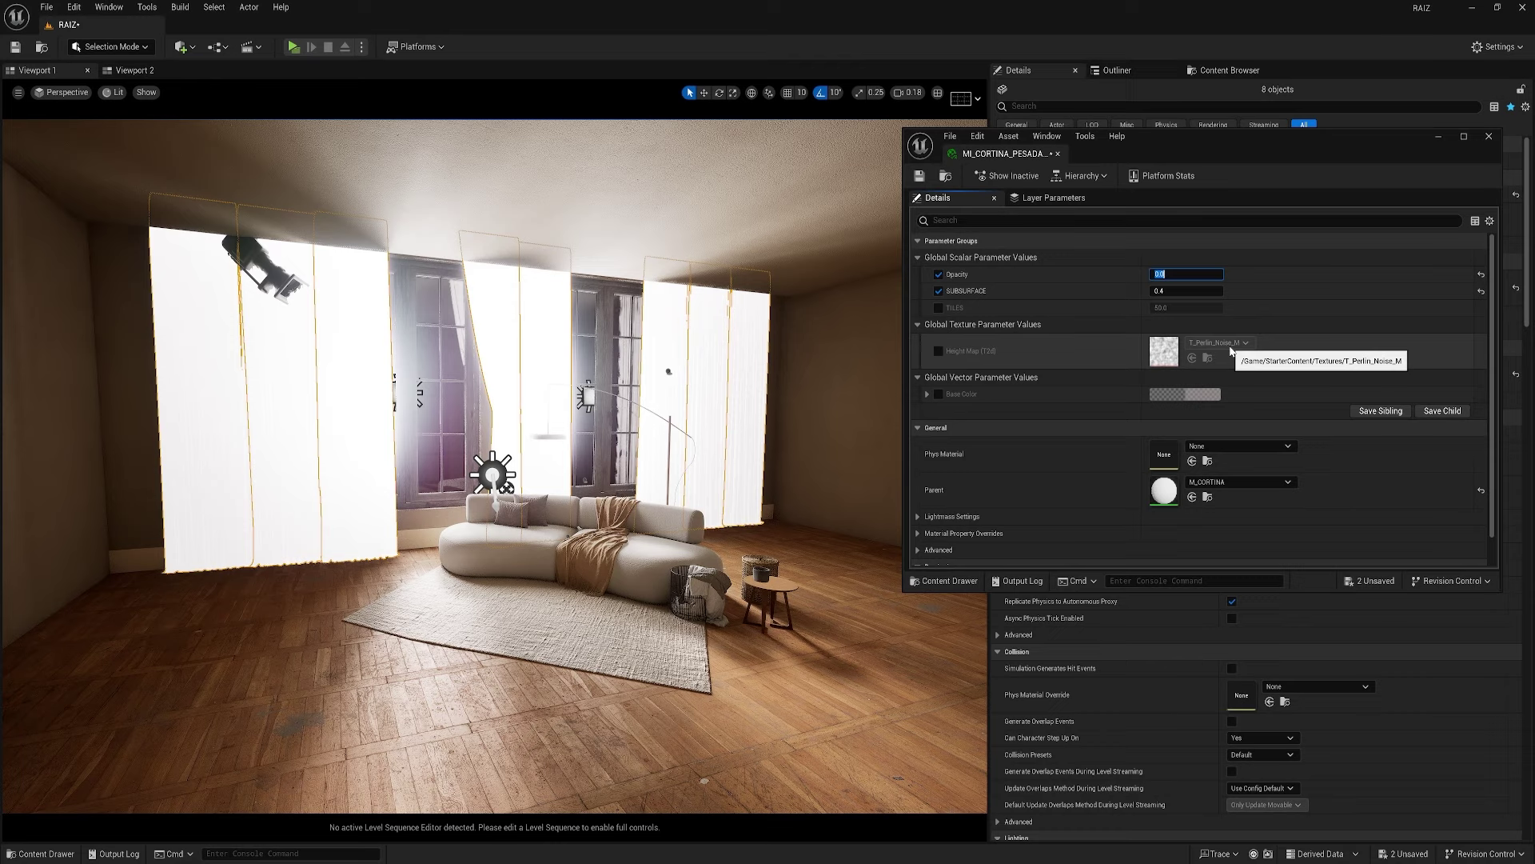
text(1)
key(Return)
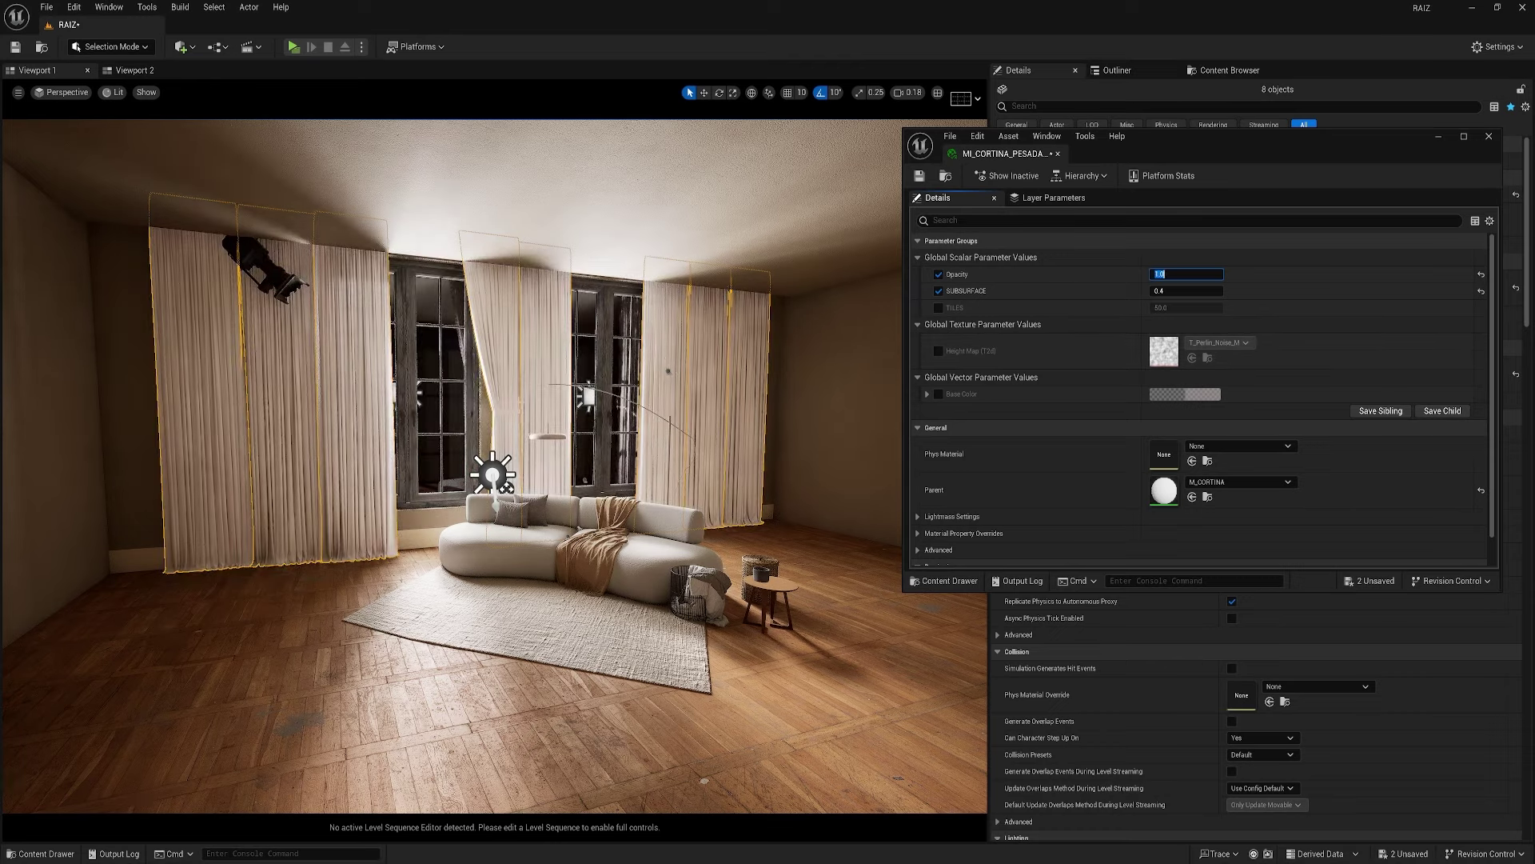
text(0.95)
key(Return)
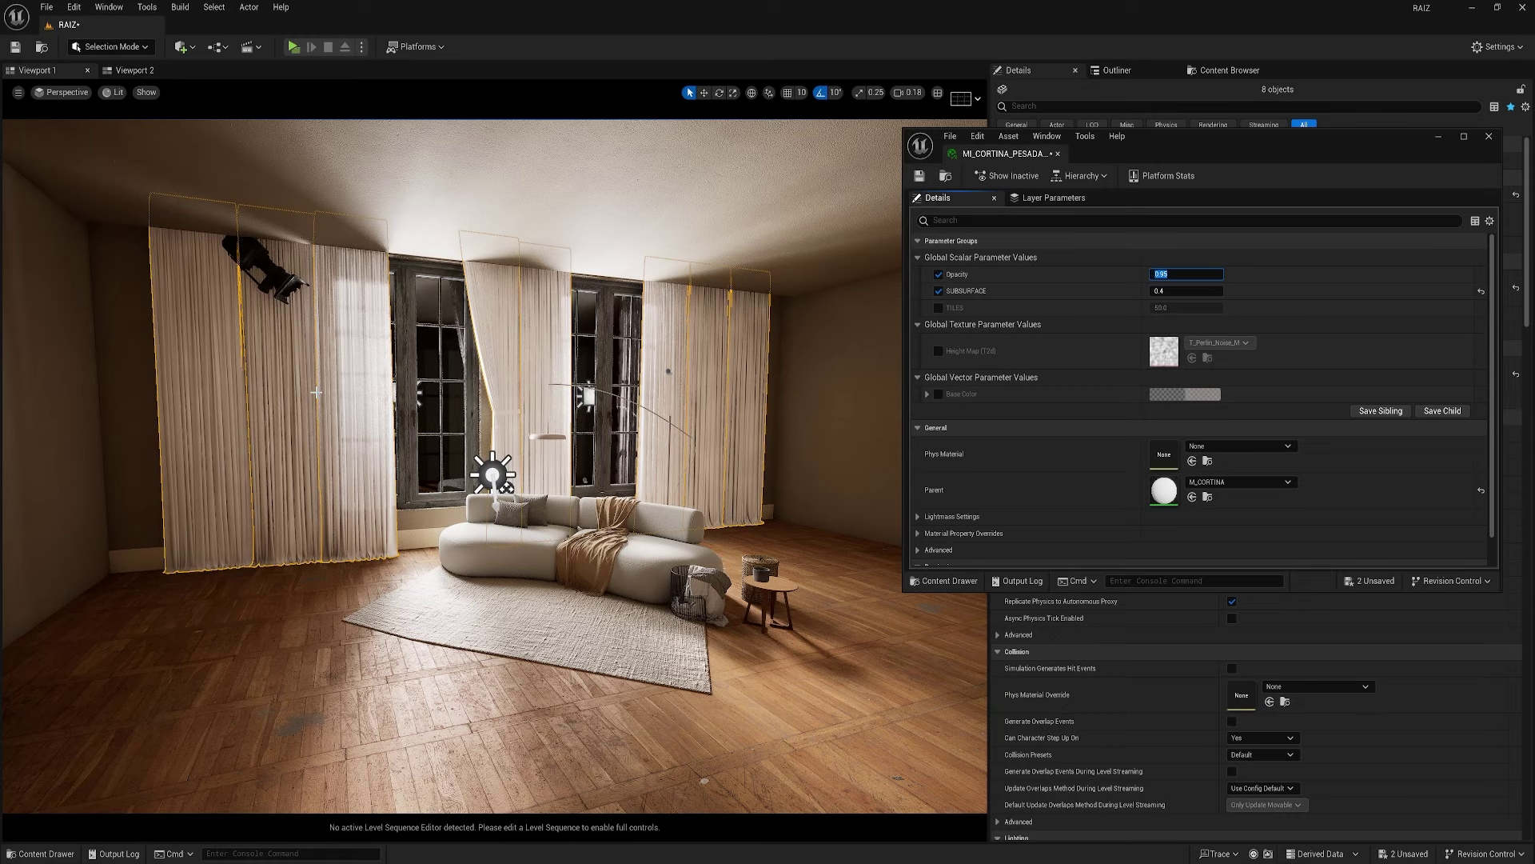
key(Return)
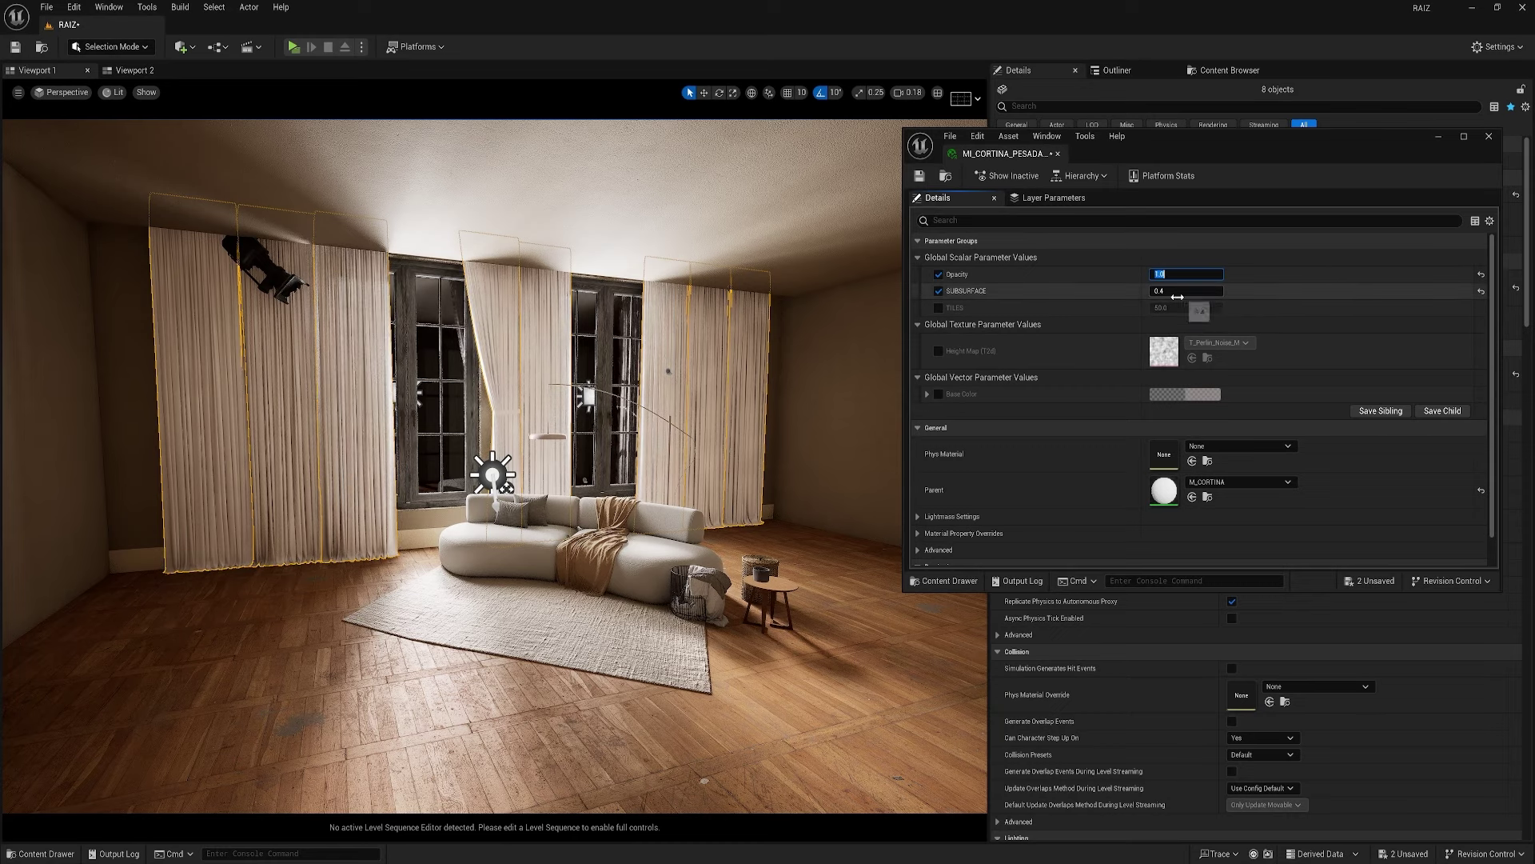
key(Return)
- Unhide the thin curtain panels, view the scene through CineCameraActor and close the material instance
mouse_move(401, 352)
alt+mouse_down()
mouse_move(324, 352)
mouse_move(380, 353)
alt+mouse_up()
key(ctrl+h)
click(64, 92)
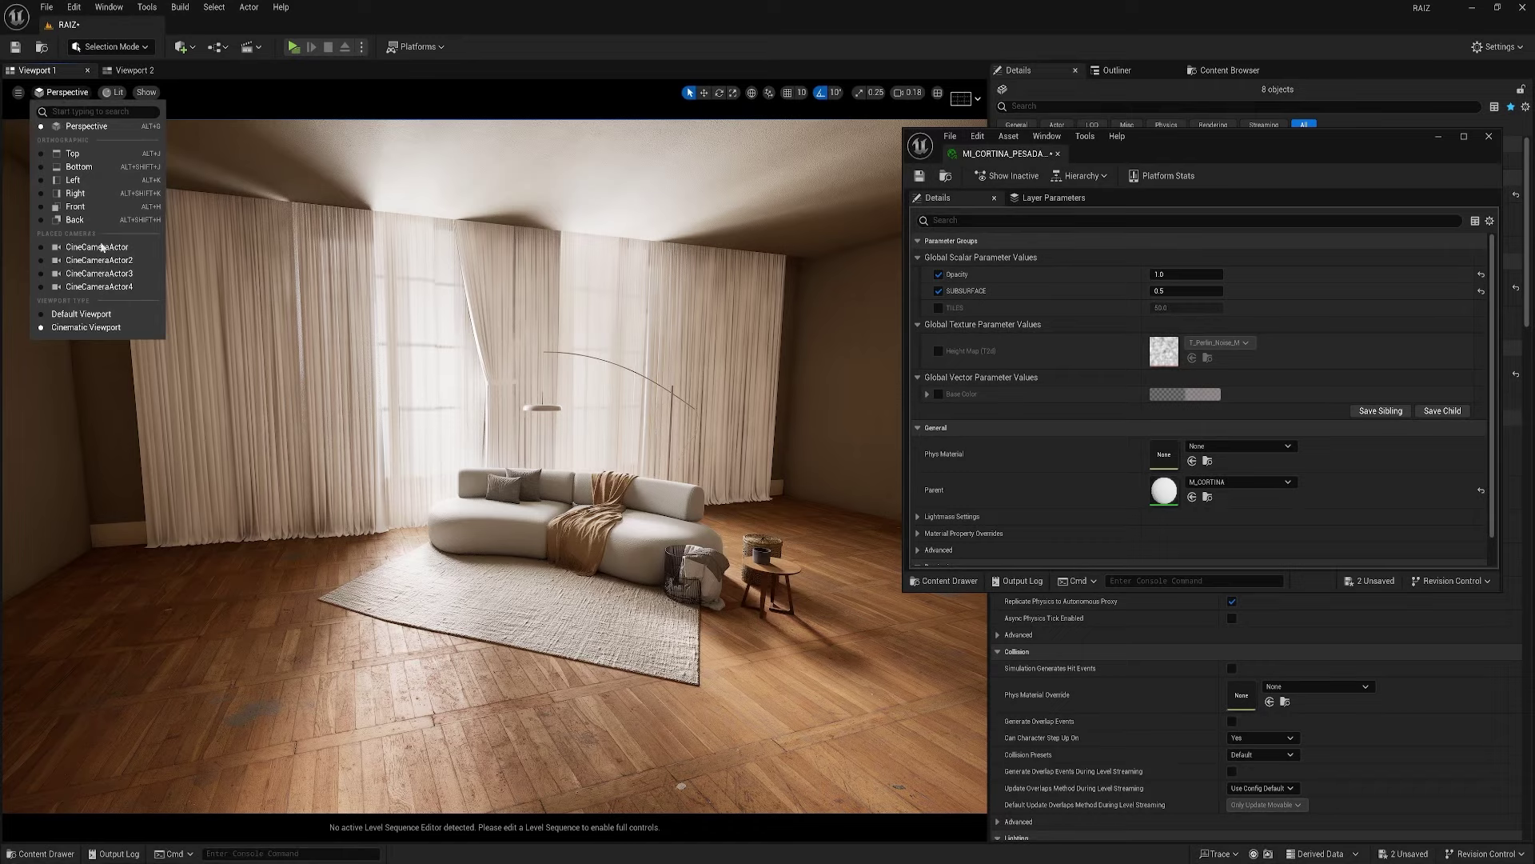
click(103, 249)
click(1489, 136)
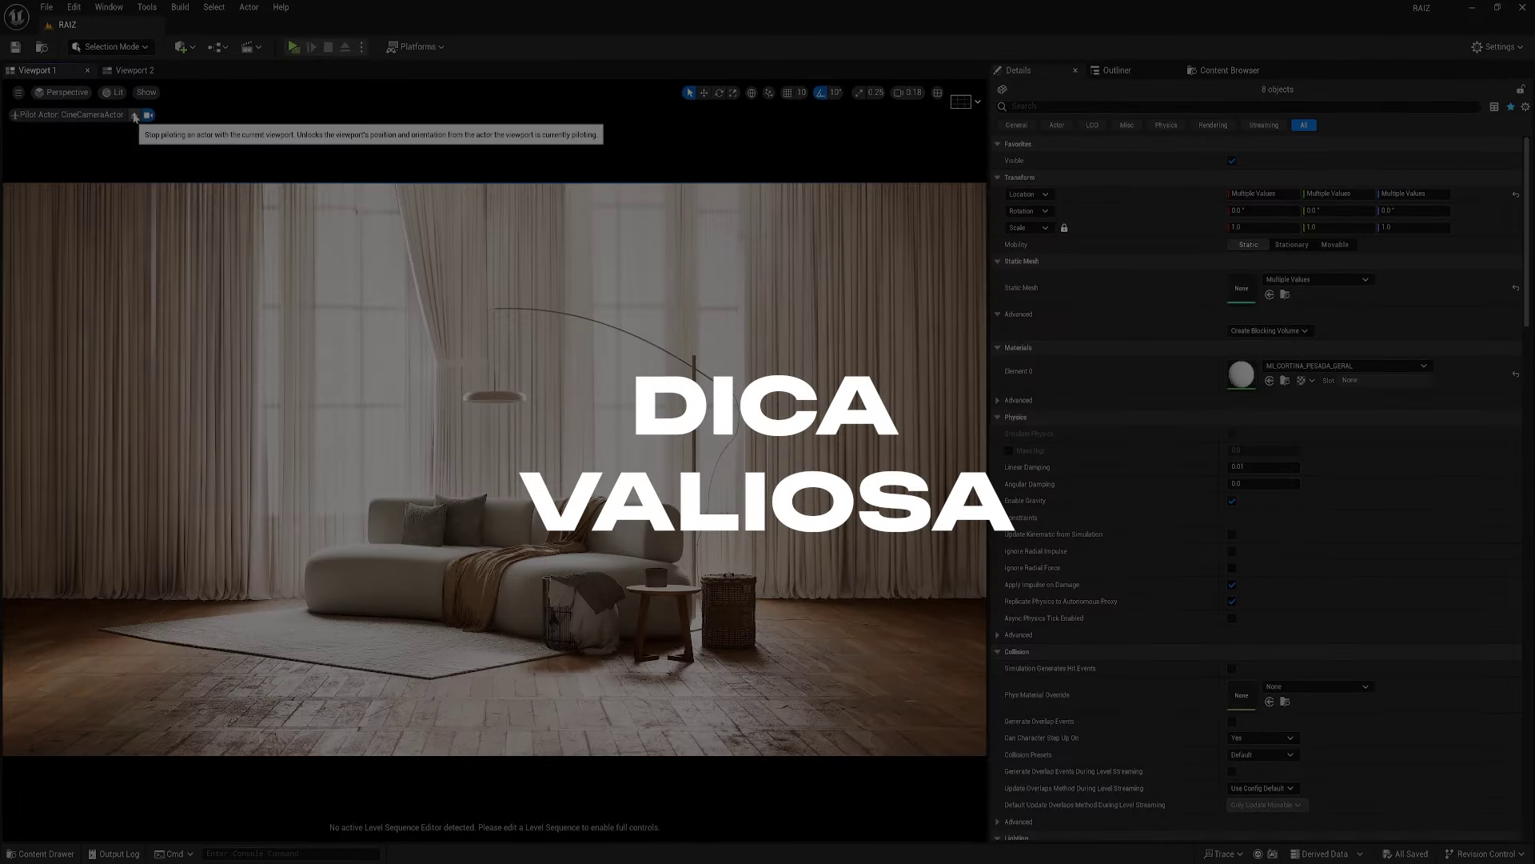
- Stop piloting the camera and select the thin curtain panel LEVE4 beside the sofa
click(134, 117)
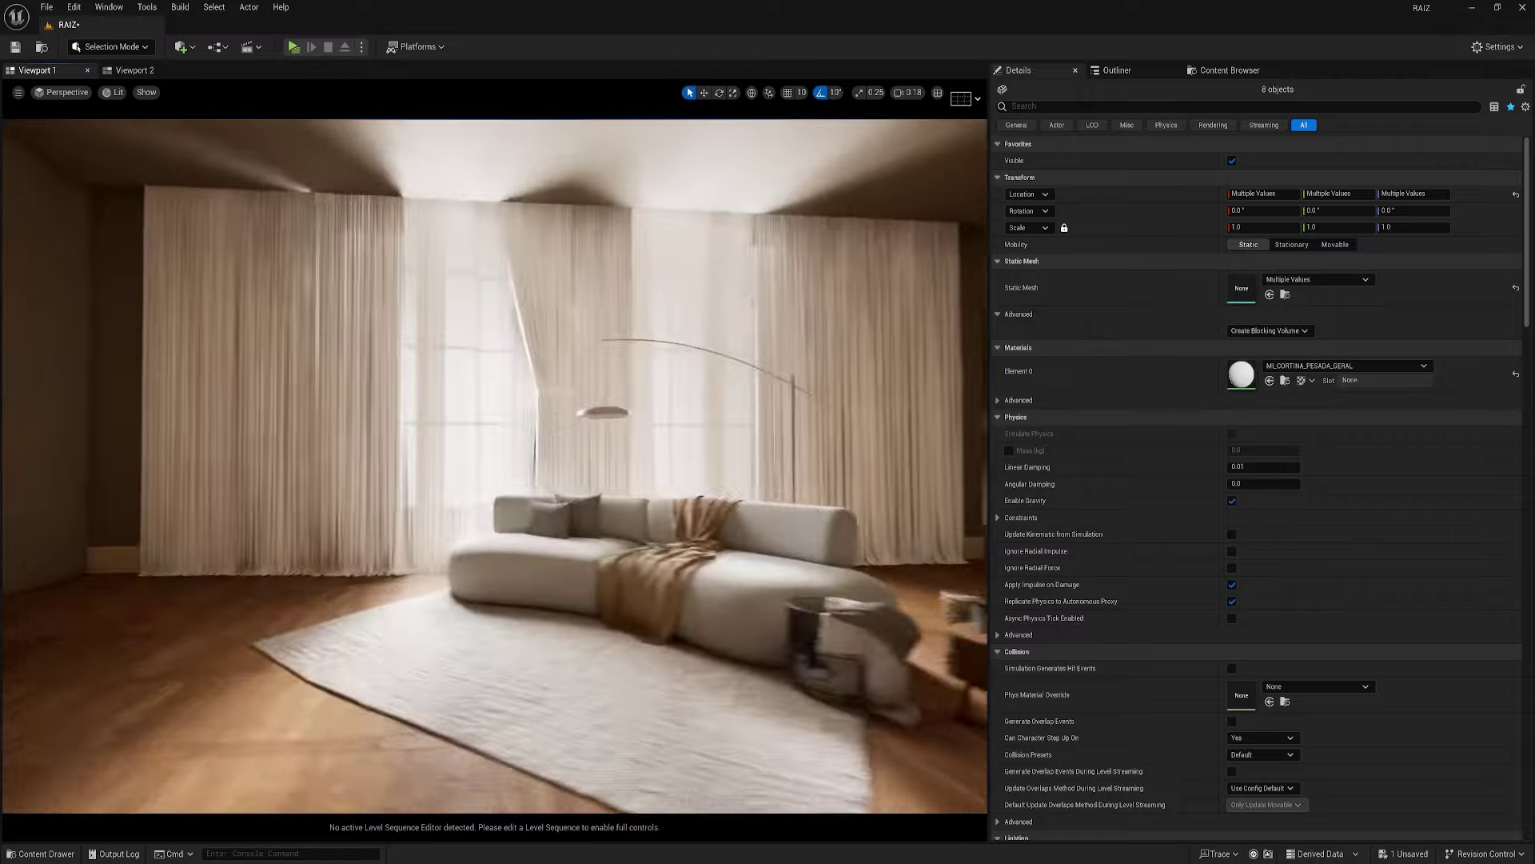
right_drag(484, 514, 440, 455)
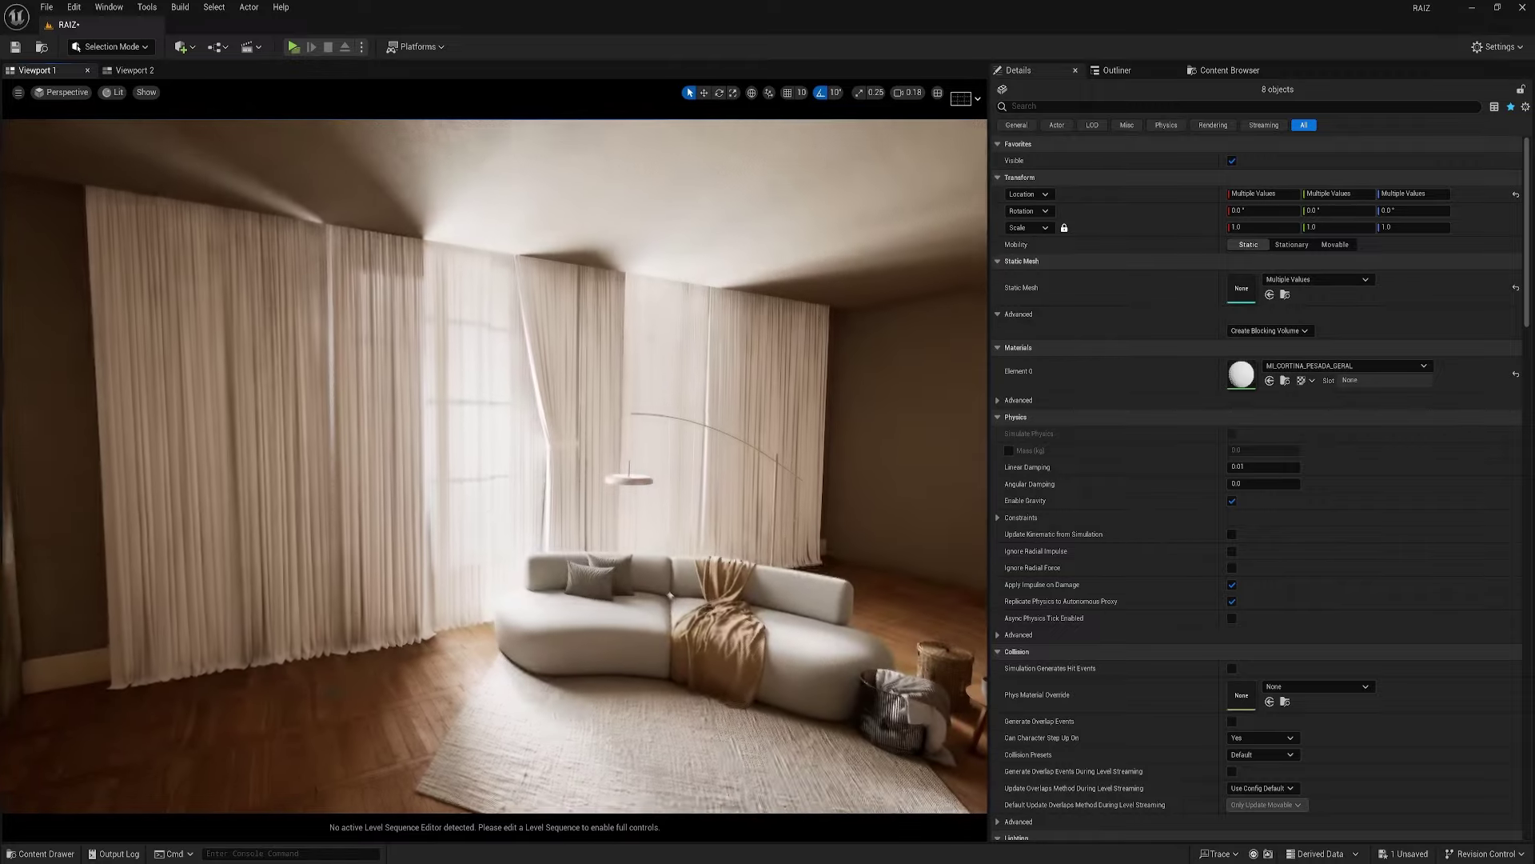
click(484, 514)
key(w)
right_drag(484, 514, 344, 655)
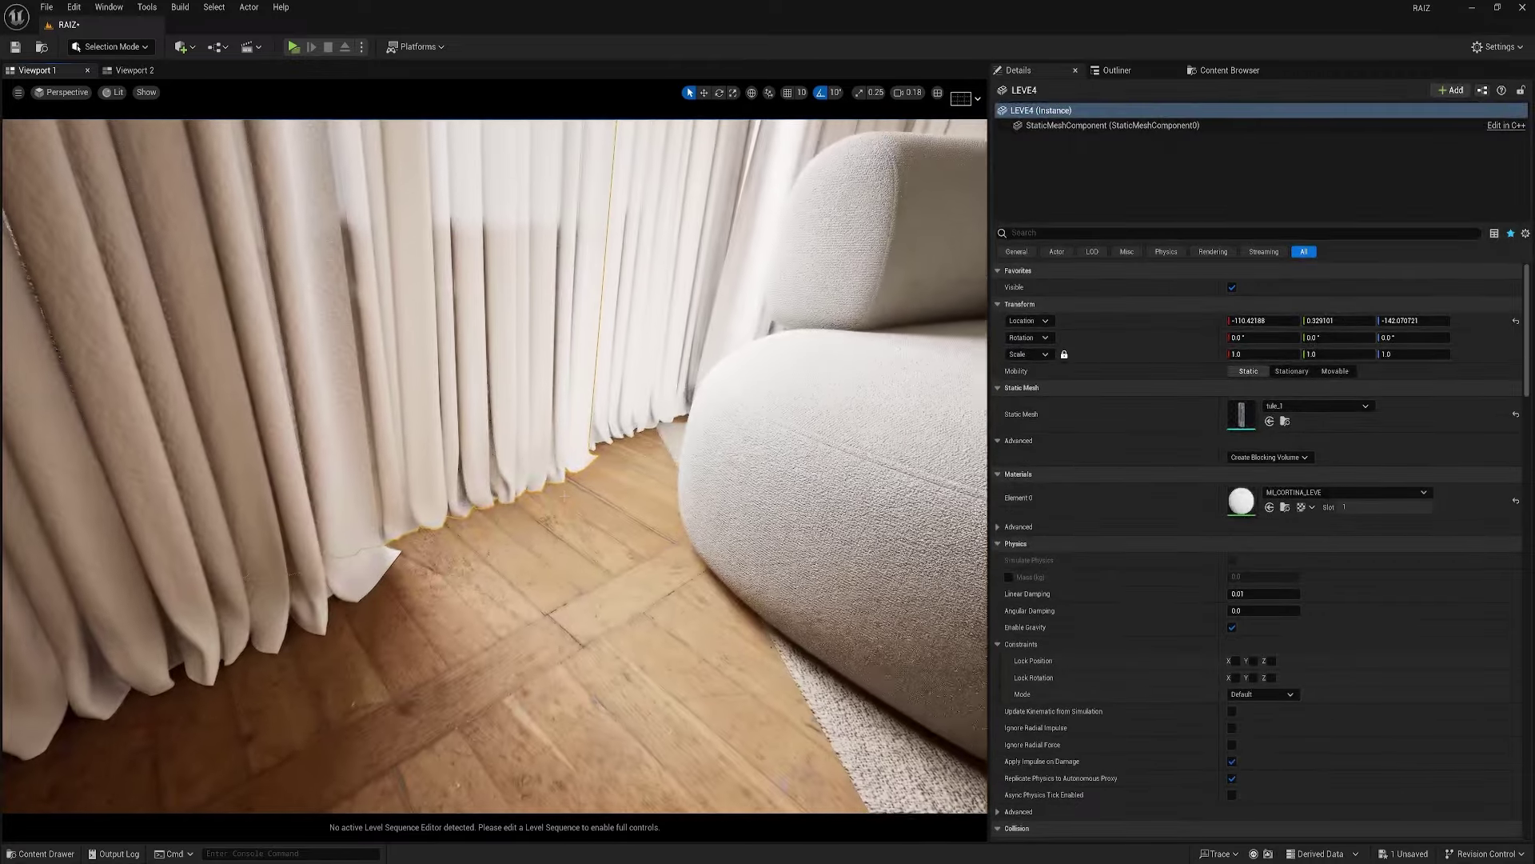
- Try moving the selected thin curtain panel about 18 units along Y, then undo the move
key(w)
mouse_move(478, 521)
mouse_down()
mouse_move(458, 489)
mouse_move(535, 559)
mouse_move(408, 473)
mouse_move(480, 522)
mouse_up()
key(ctrl+z)
right_drag(480, 522, 530, 377)
key(s)
key(g)
key(s)
key(s)
key(g)
key(s)
key(s)
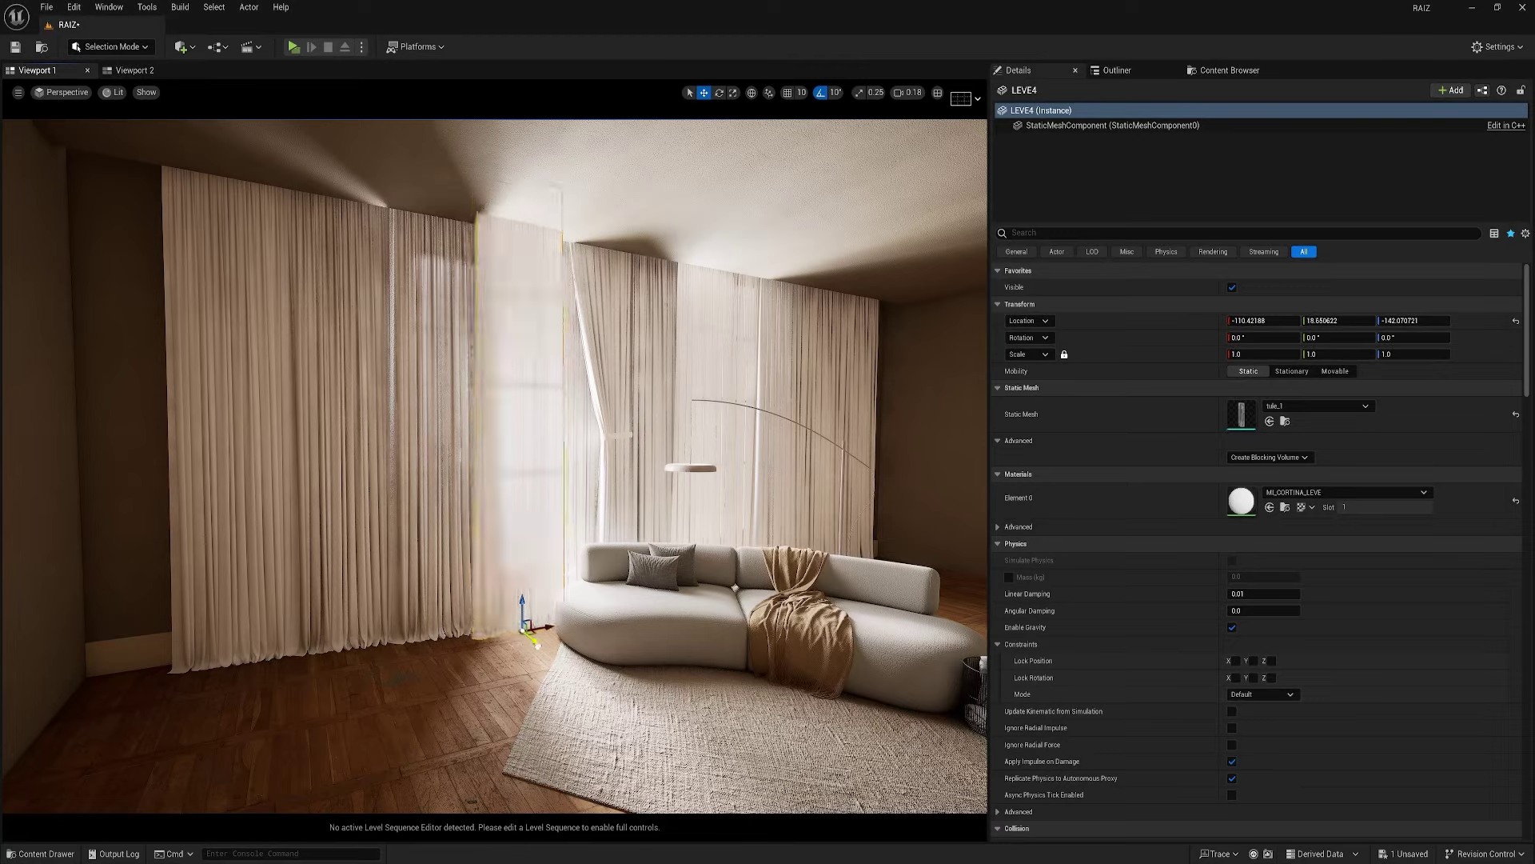
key(ctrl+z)
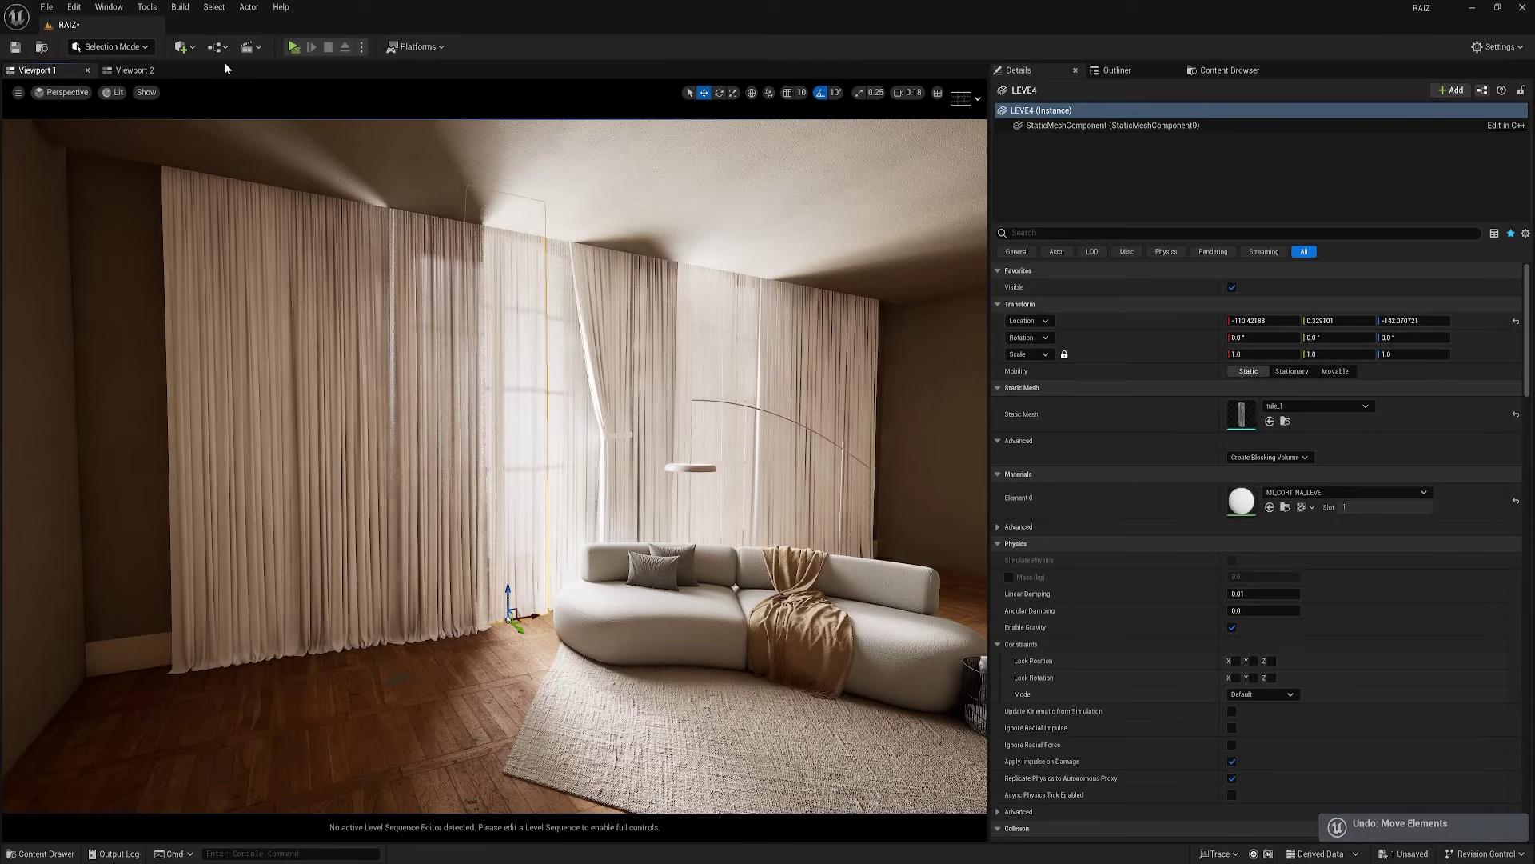
- Switch to Modeling Mode and search the plugins for MODELING to check the Modeling Tools Editor Mode entry
click(109, 48)
click(121, 120)
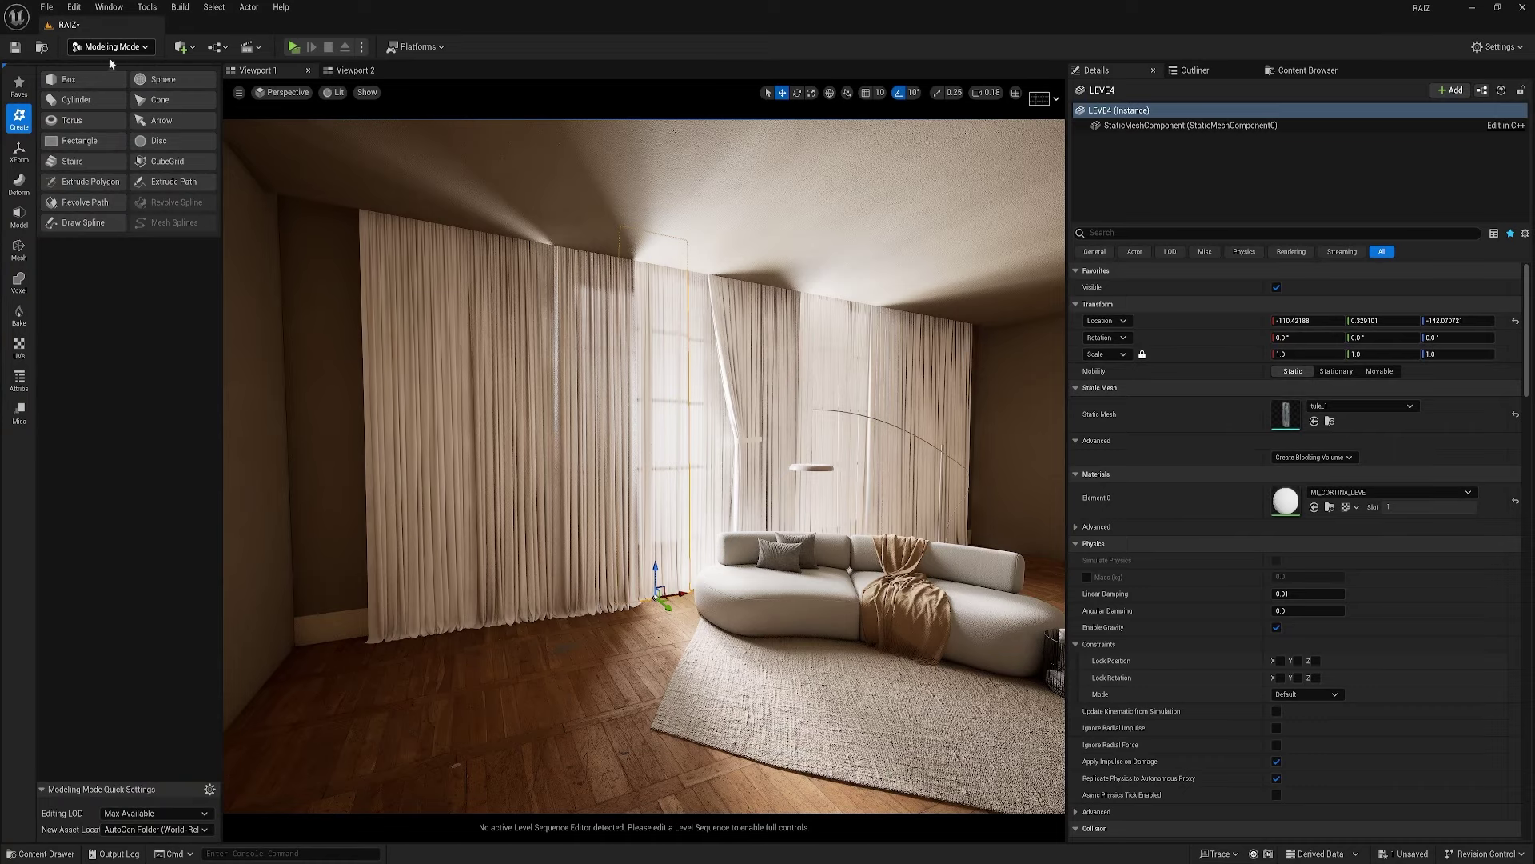
click(74, 7)
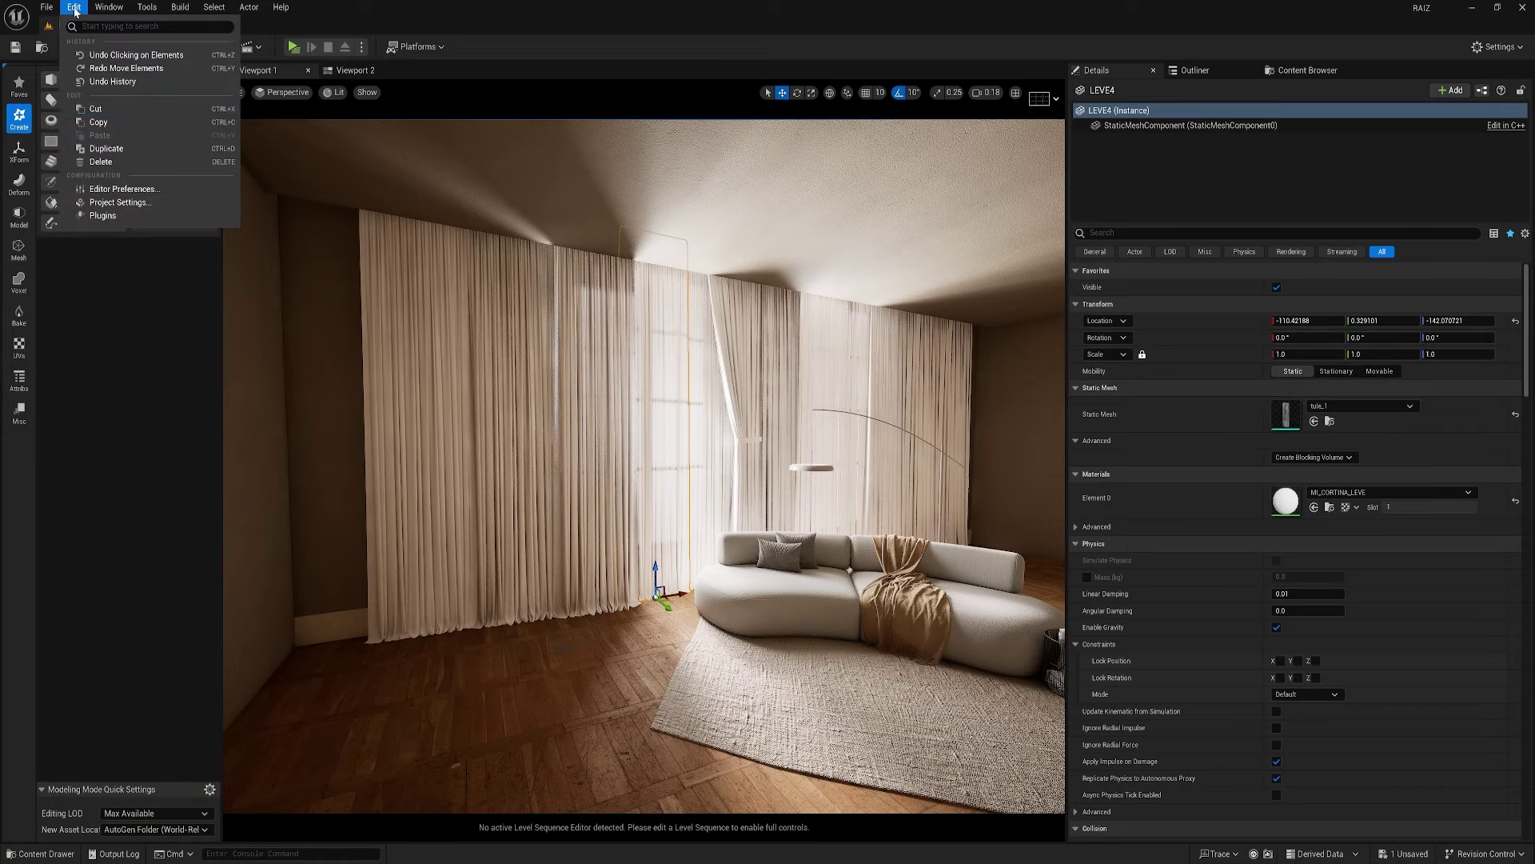
click(103, 216)
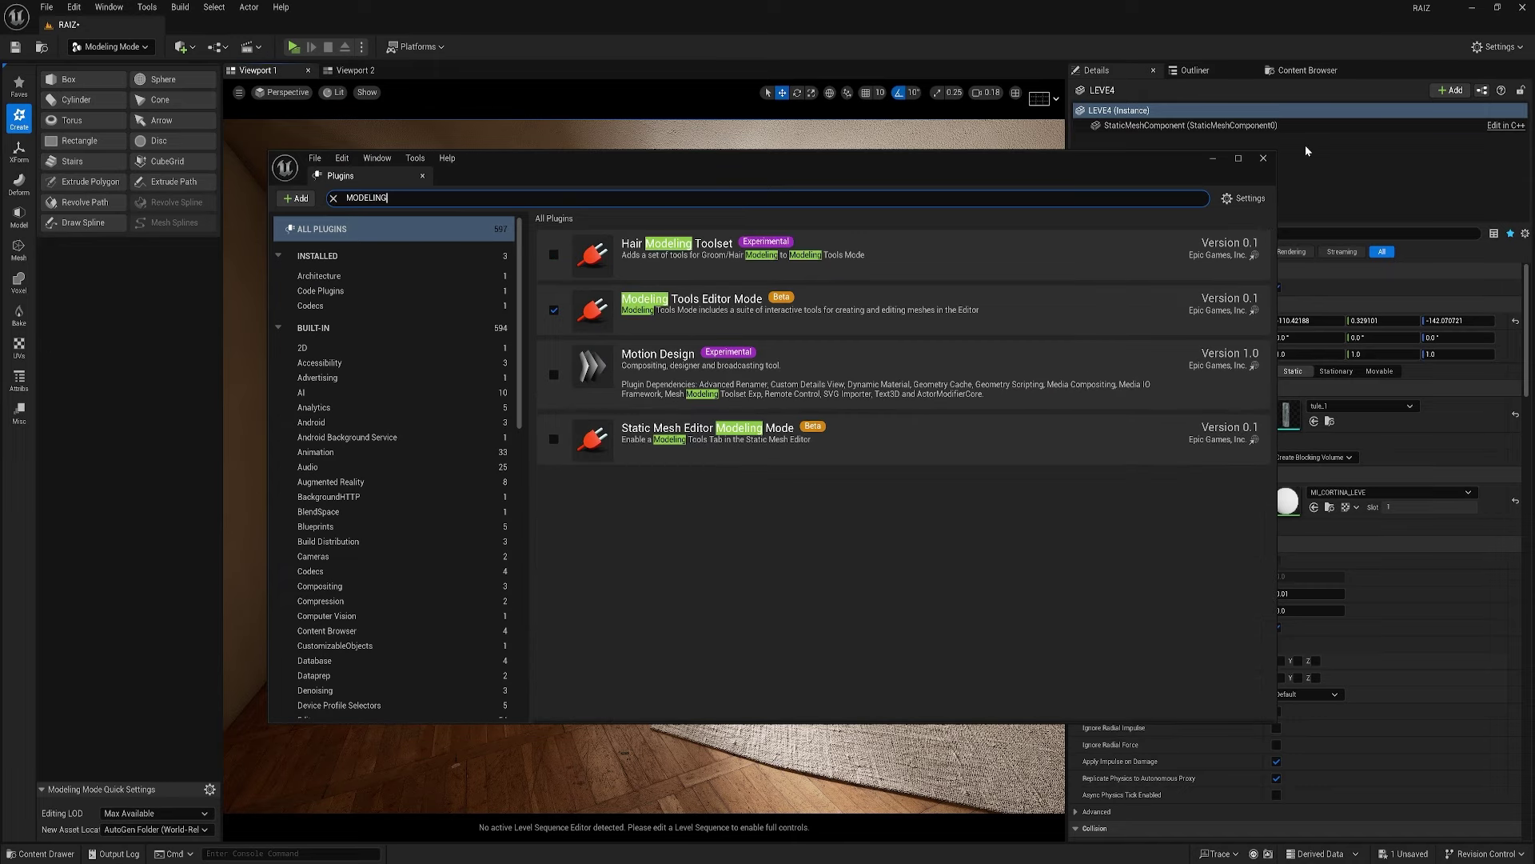
click(1264, 158)
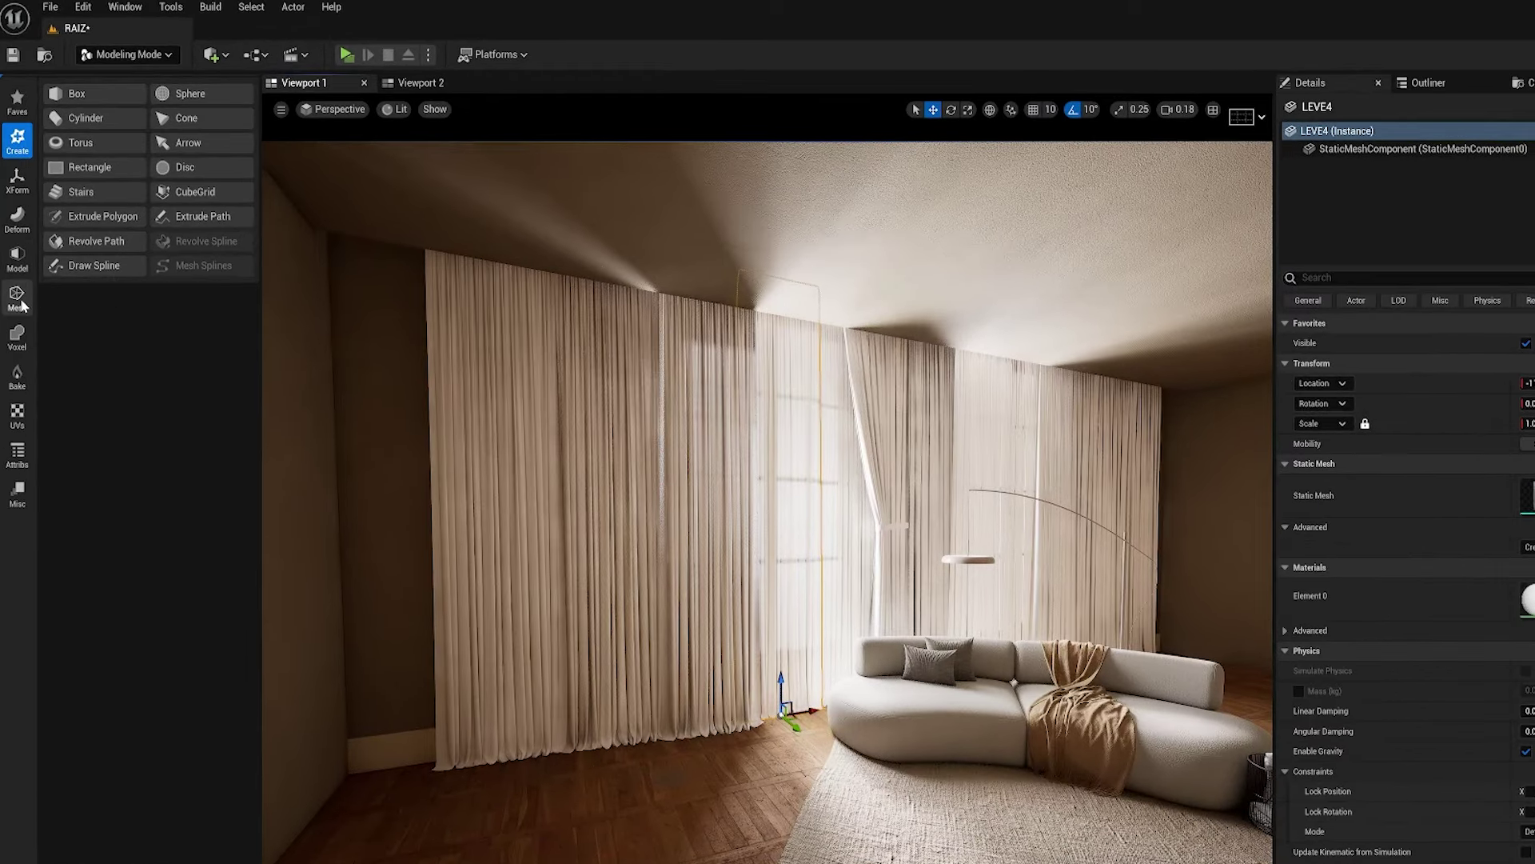
- Start Tri Select on the LEVE4 curtain panel and turn off the mesh element visualization so its material shows
click(23, 255)
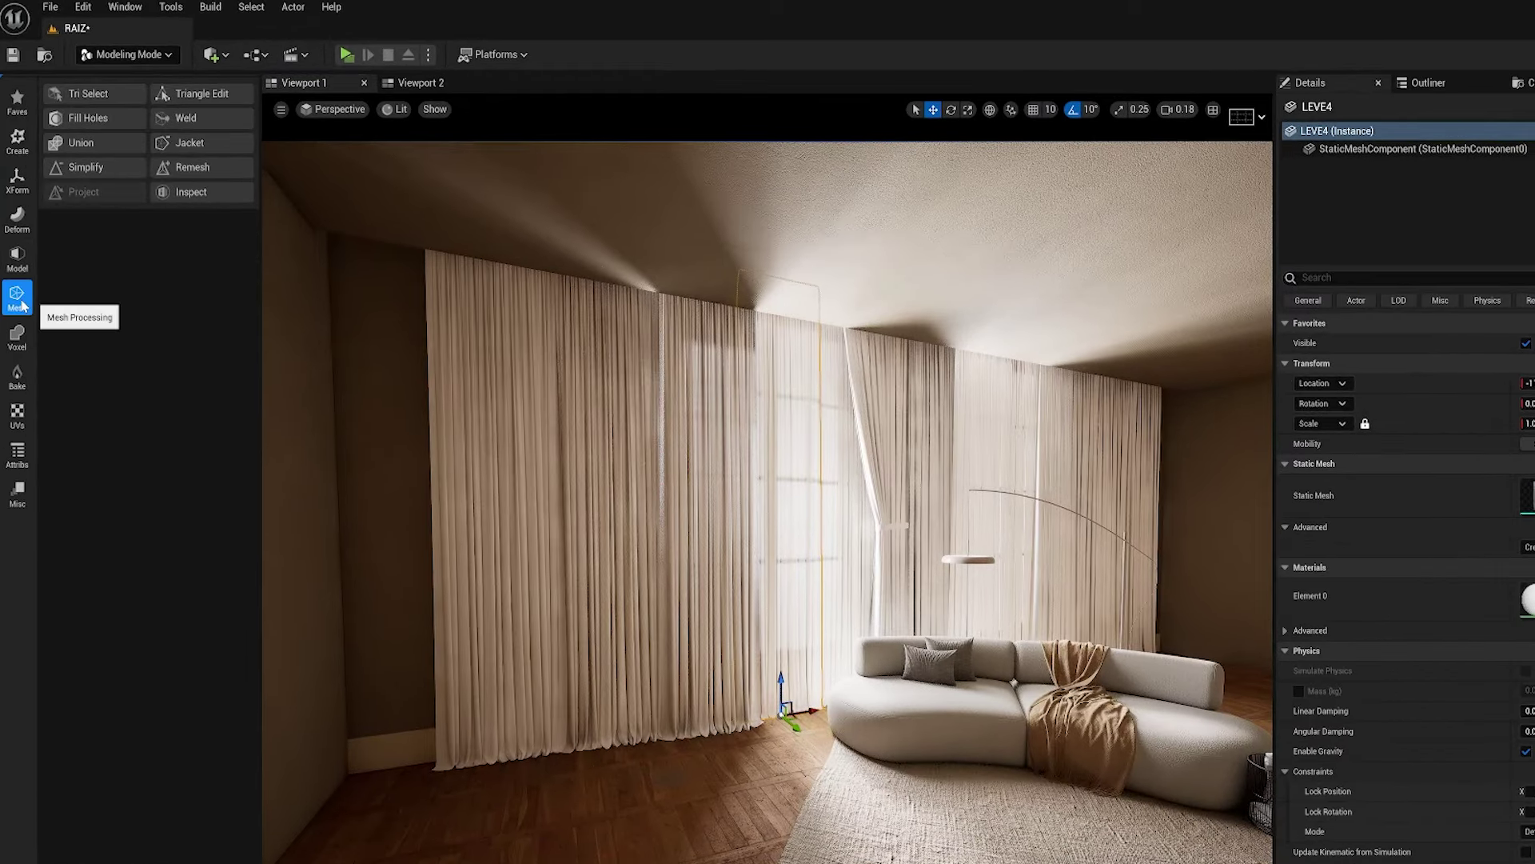
click(88, 94)
right_drag(860, 475, 890, 555)
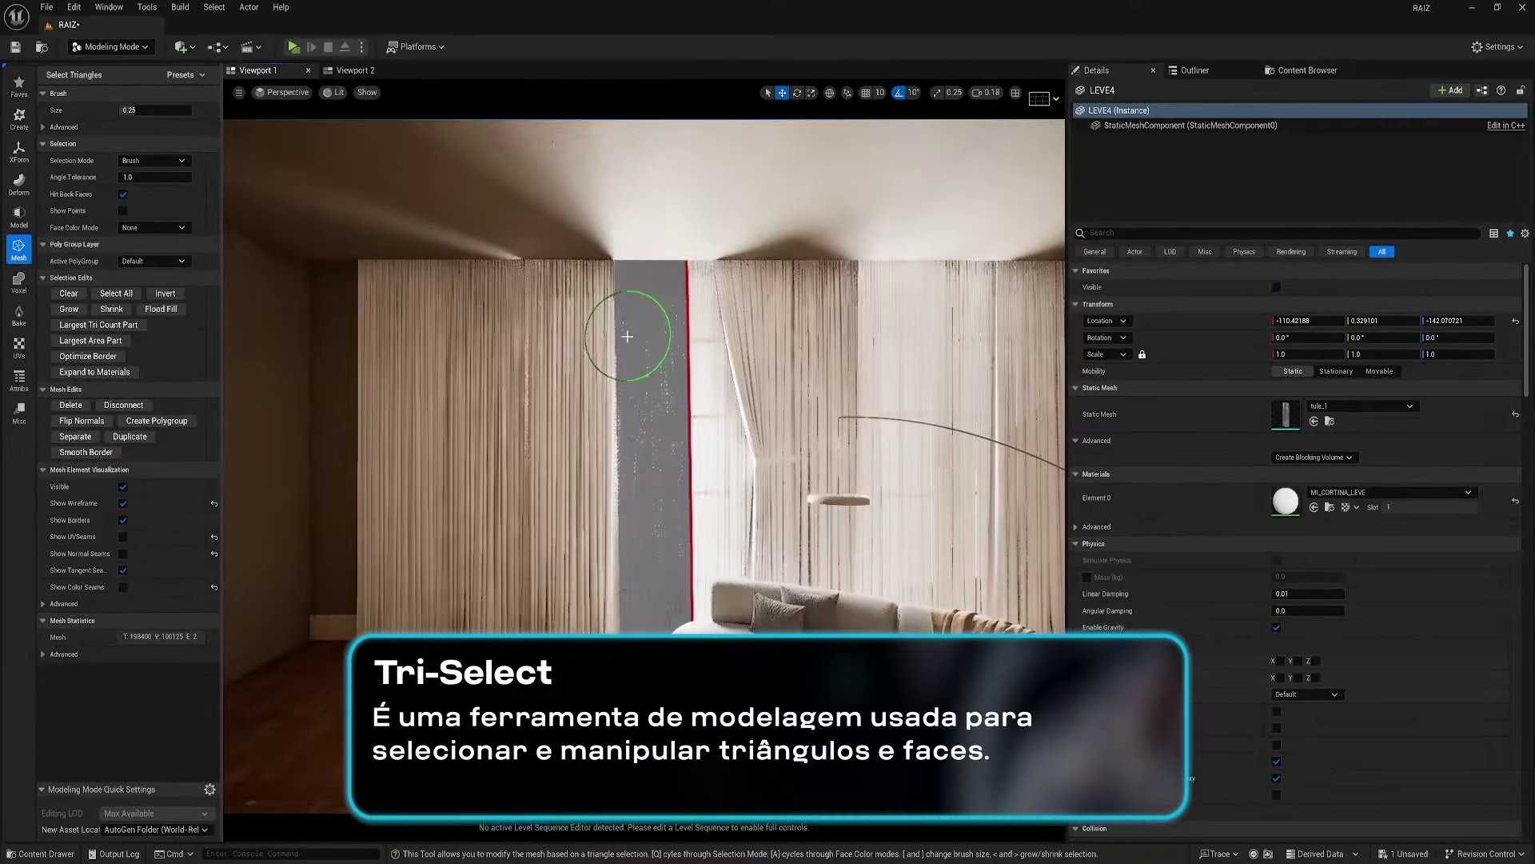
right_drag(767, 448, 902, 645)
key(w)
right_drag(627, 246, 576, 189)
key(s)
right_drag(688, 312, 627, 272)
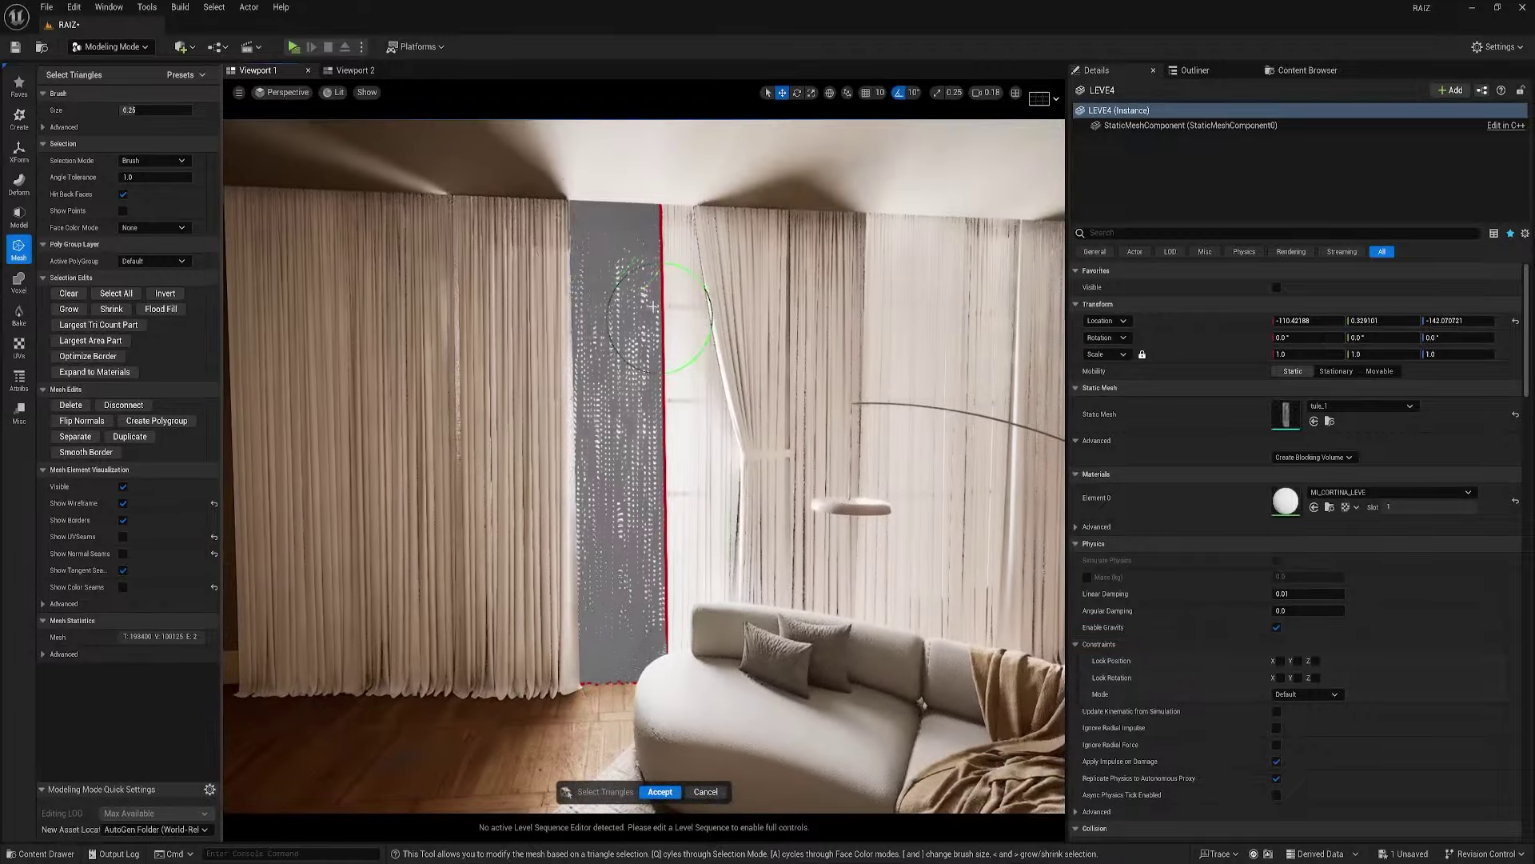
click(123, 486)
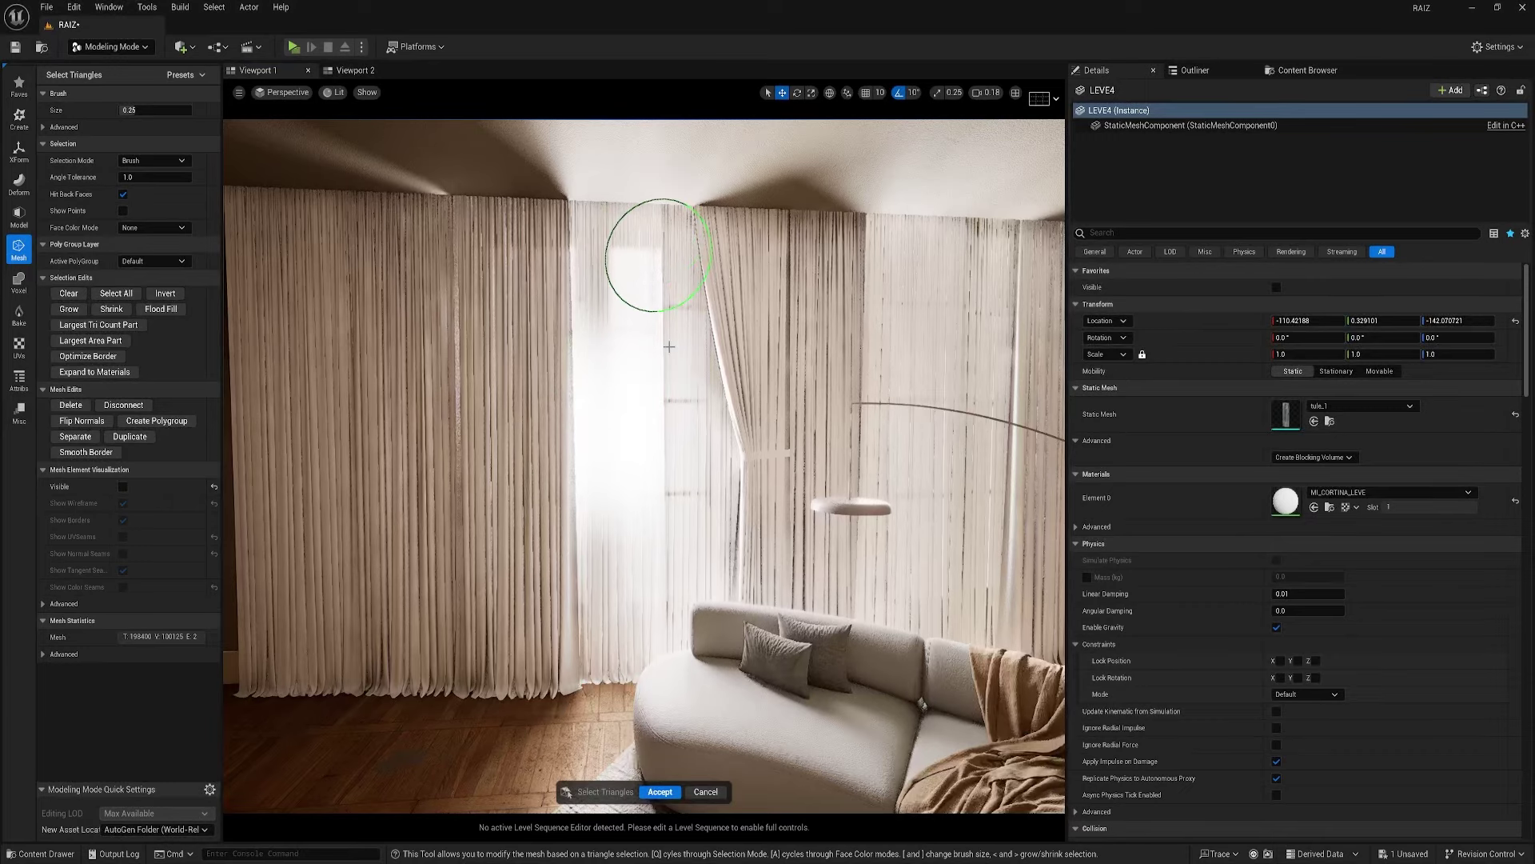
- Brush-select the upper and lower bands of the LEVE4 panel, duplicate those triangles and accept the edit
mouse_move(604, 203)
mouse_down()
mouse_move(600, 189)
mouse_move(582, 213)
mouse_move(631, 212)
mouse_move(601, 209)
mouse_up()
mouse_move(610, 314)
shift+mouse_down()
mouse_move(620, 324)
mouse_move(582, 315)
shift+mouse_up()
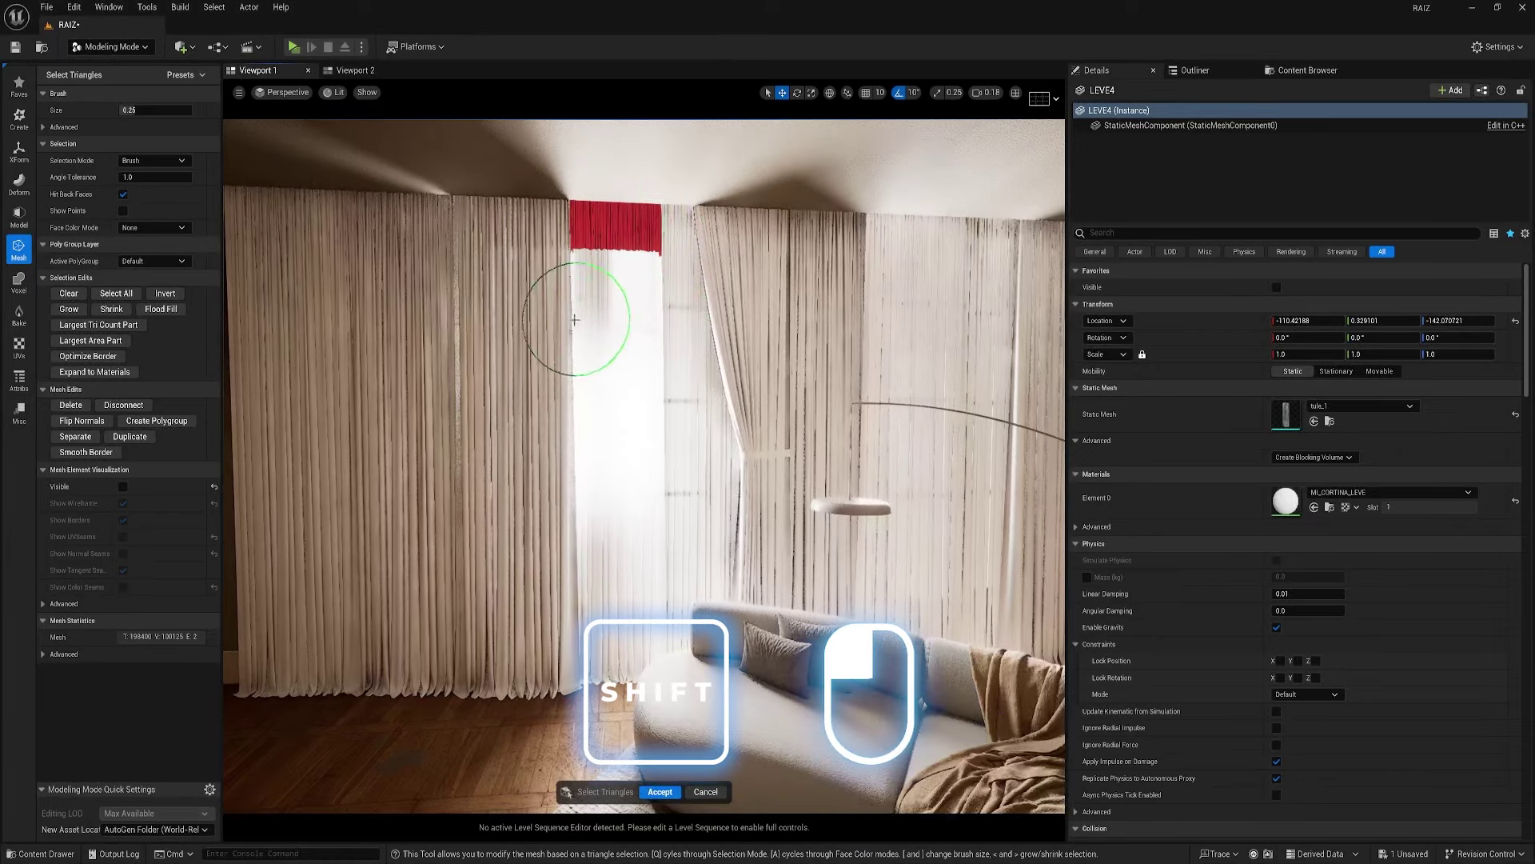
mouse_move(598, 686)
mouse_down()
mouse_move(591, 640)
mouse_move(646, 677)
mouse_up()
shift+drag(646, 563, 624, 562)
right_drag(669, 770, 752, 766)
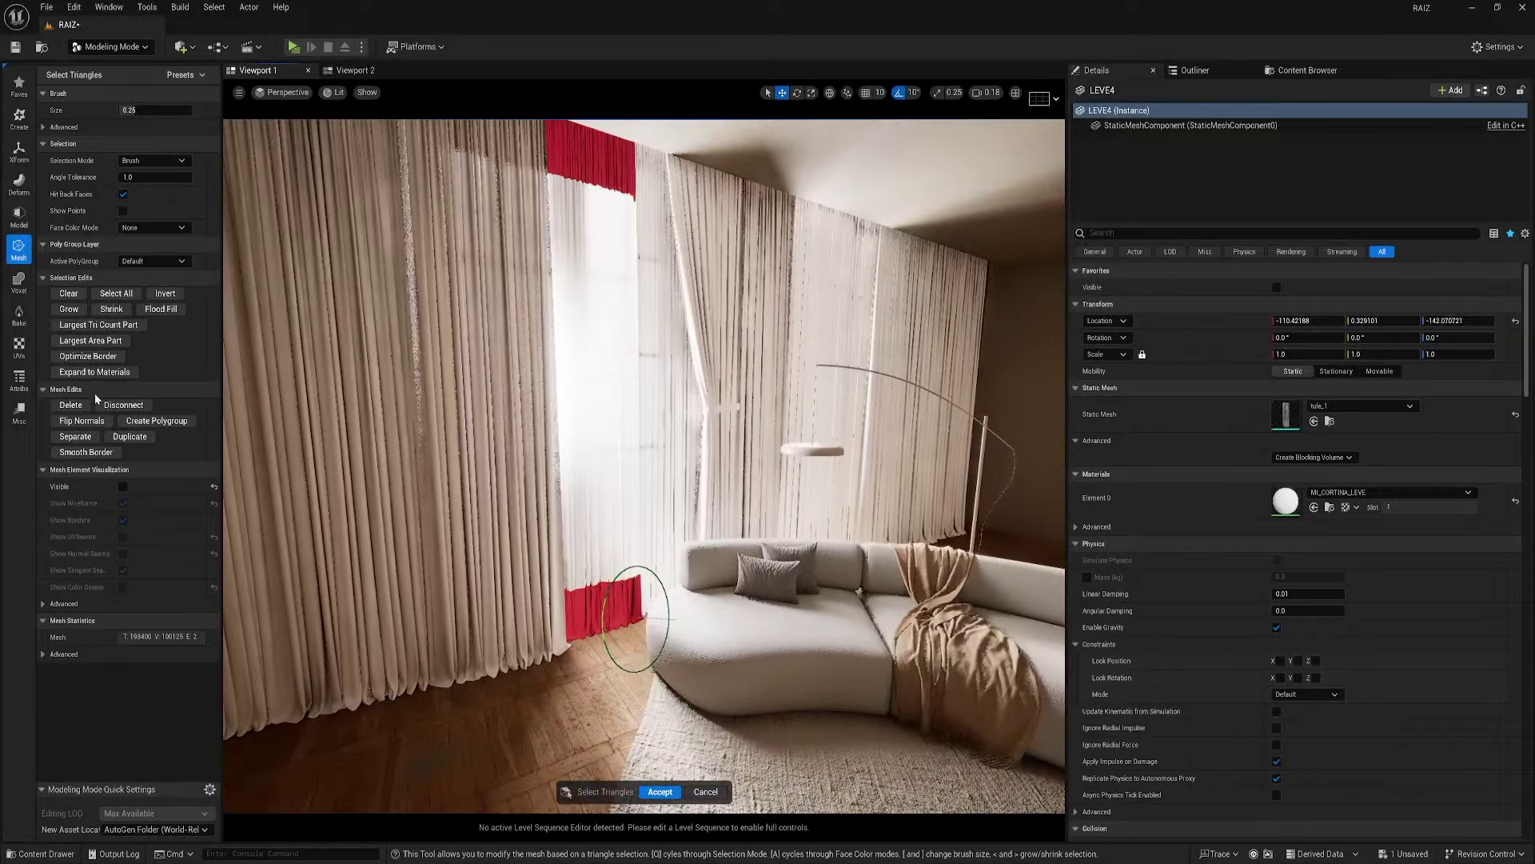
click(121, 438)
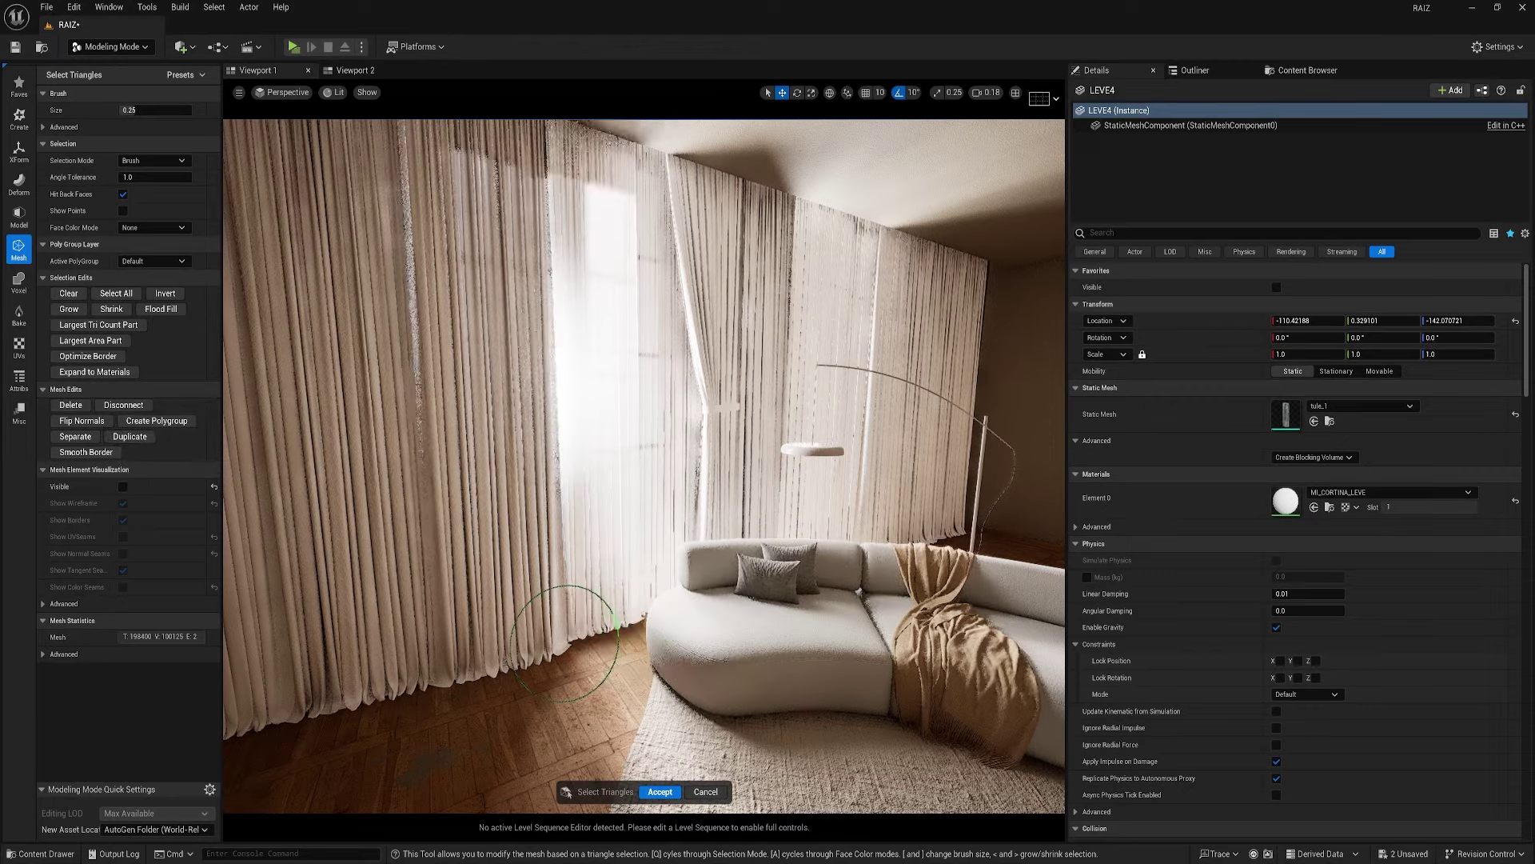
click(660, 792)
- Return to Selection Mode and hide the LEVE4 panel so only its duplicated bands remain at the window
click(110, 46)
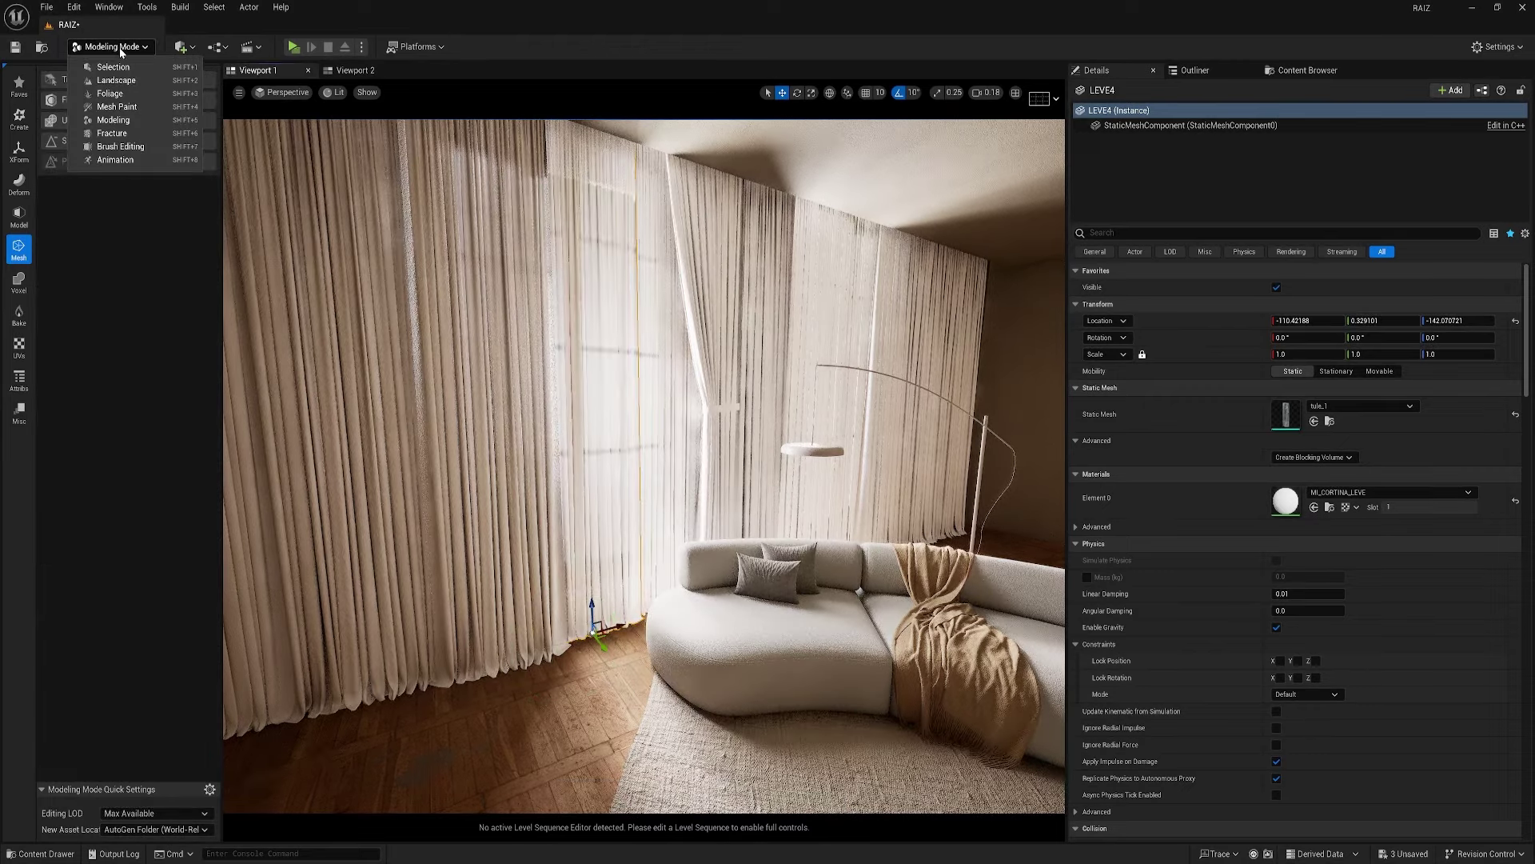
click(119, 68)
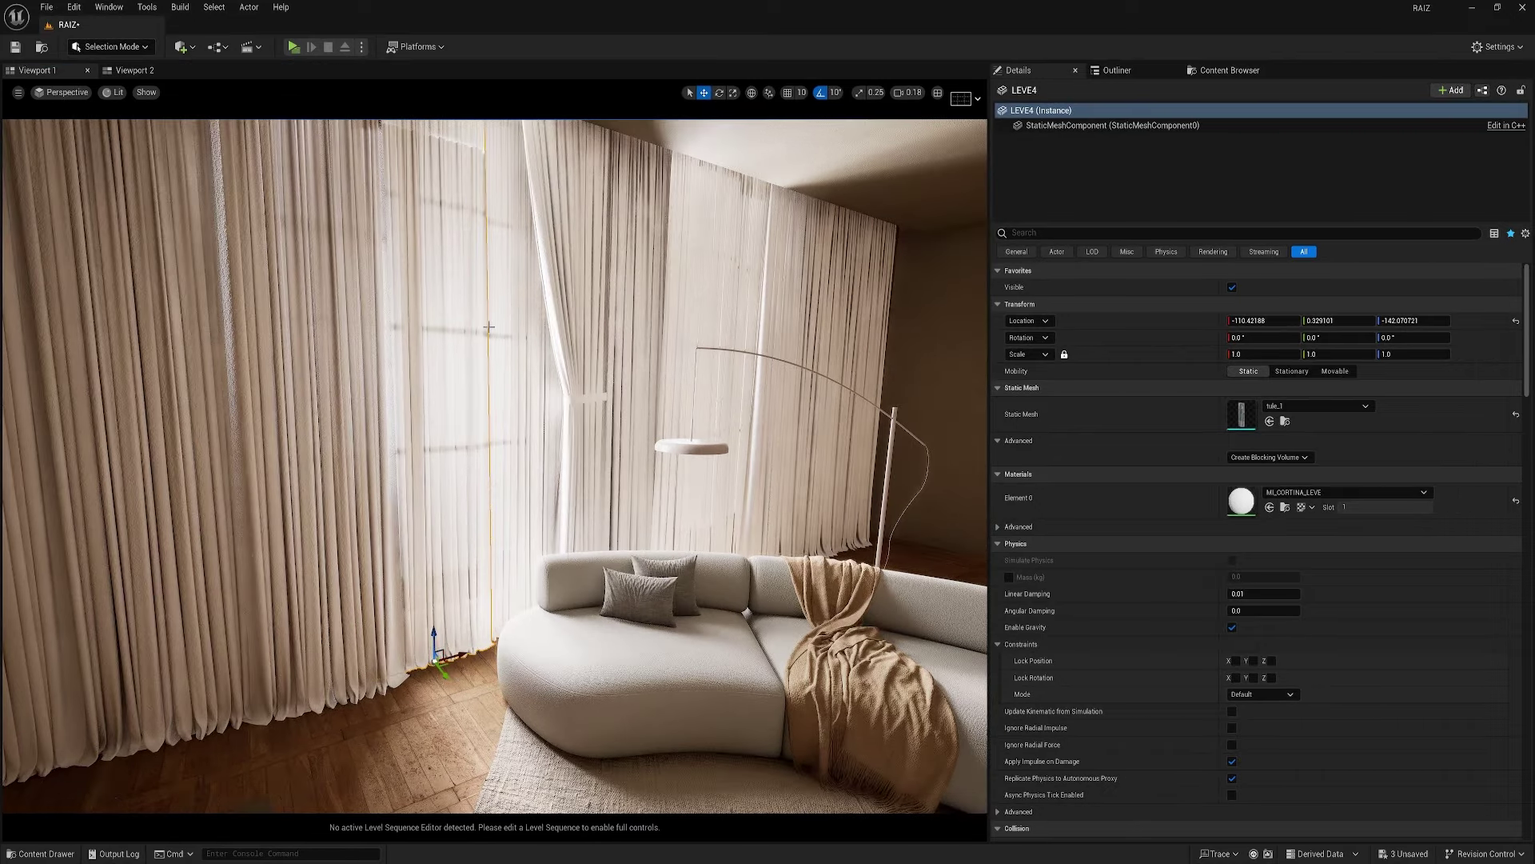
click(489, 316)
click(443, 336)
right_drag(492, 317, 524, 540)
key(h)
key(w)
key(w)
key(s)
key(w)
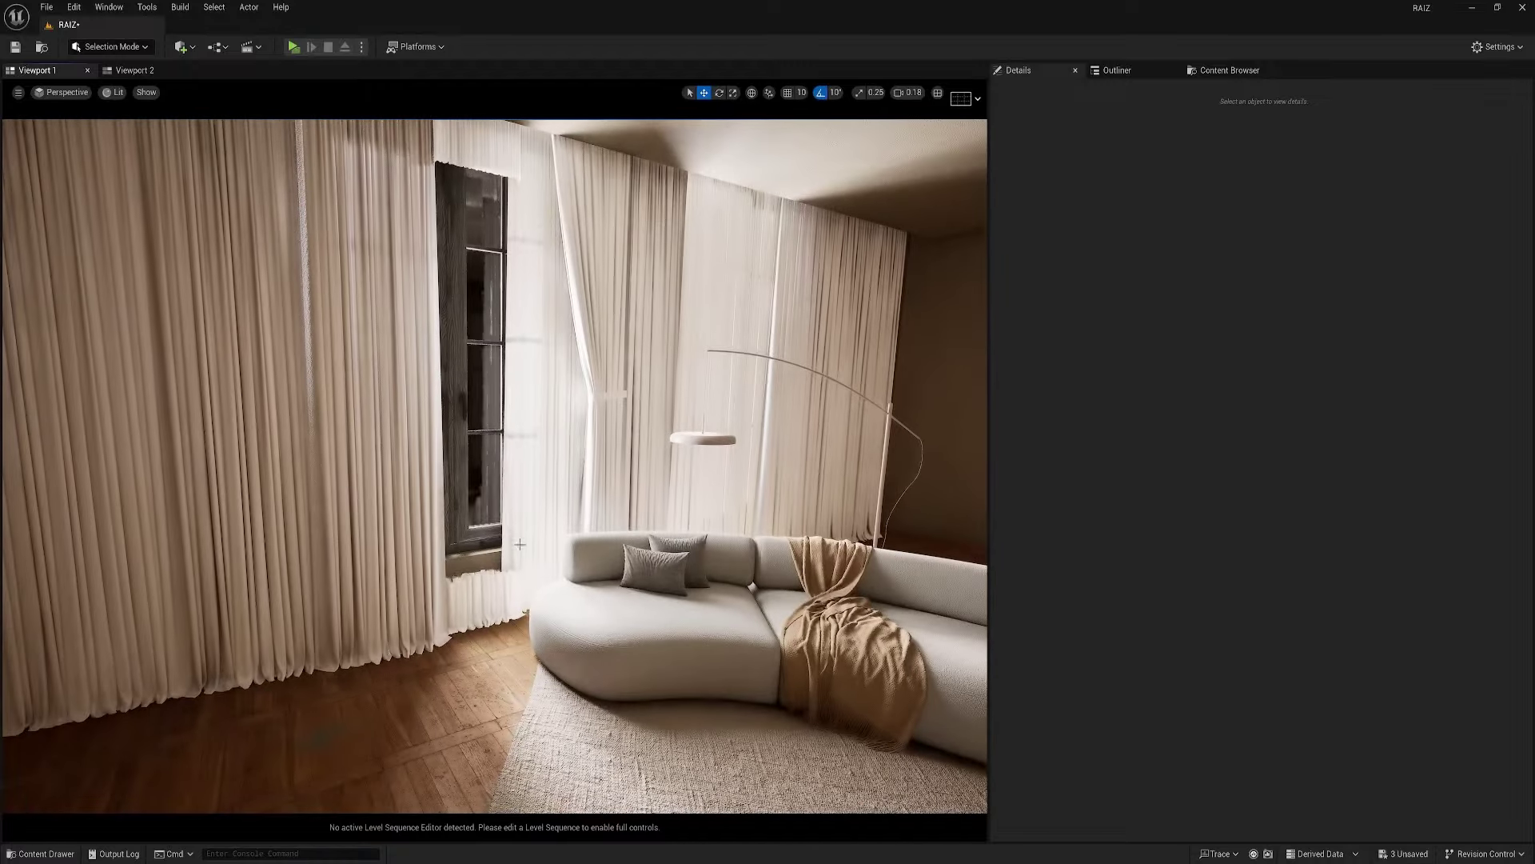
- Select the duplicated curtain bands, filter their details by DYN, and toggle Dynamic Shadow off and back on
click(524, 540)
key(s)
mouse_move(591, 311)
right_down()
mouse_move(586, 286)
mouse_move(598, 297)
right_up()
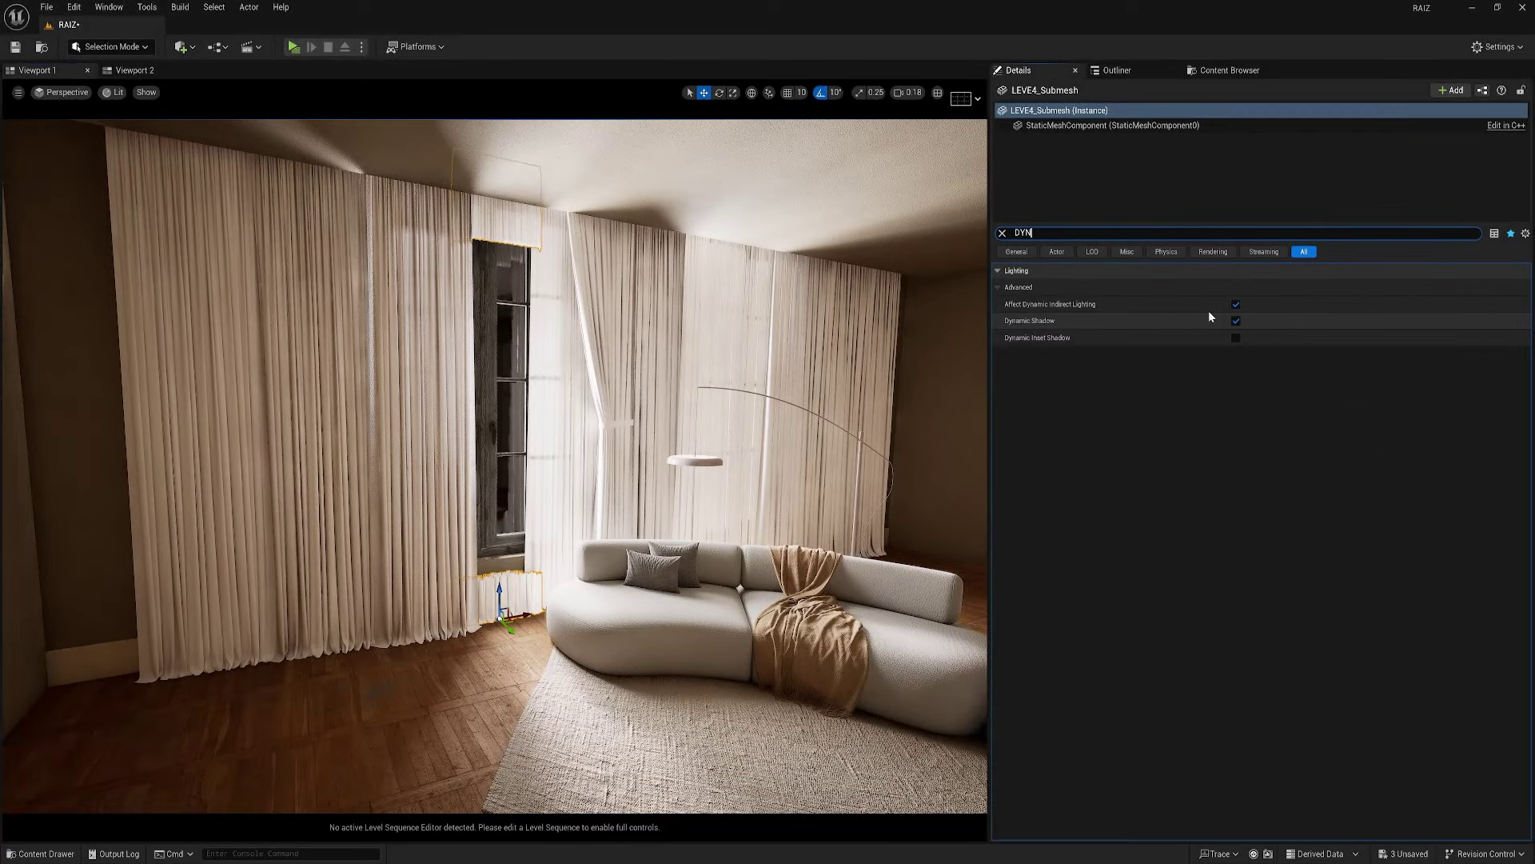
click(1237, 321)
click(1236, 321)
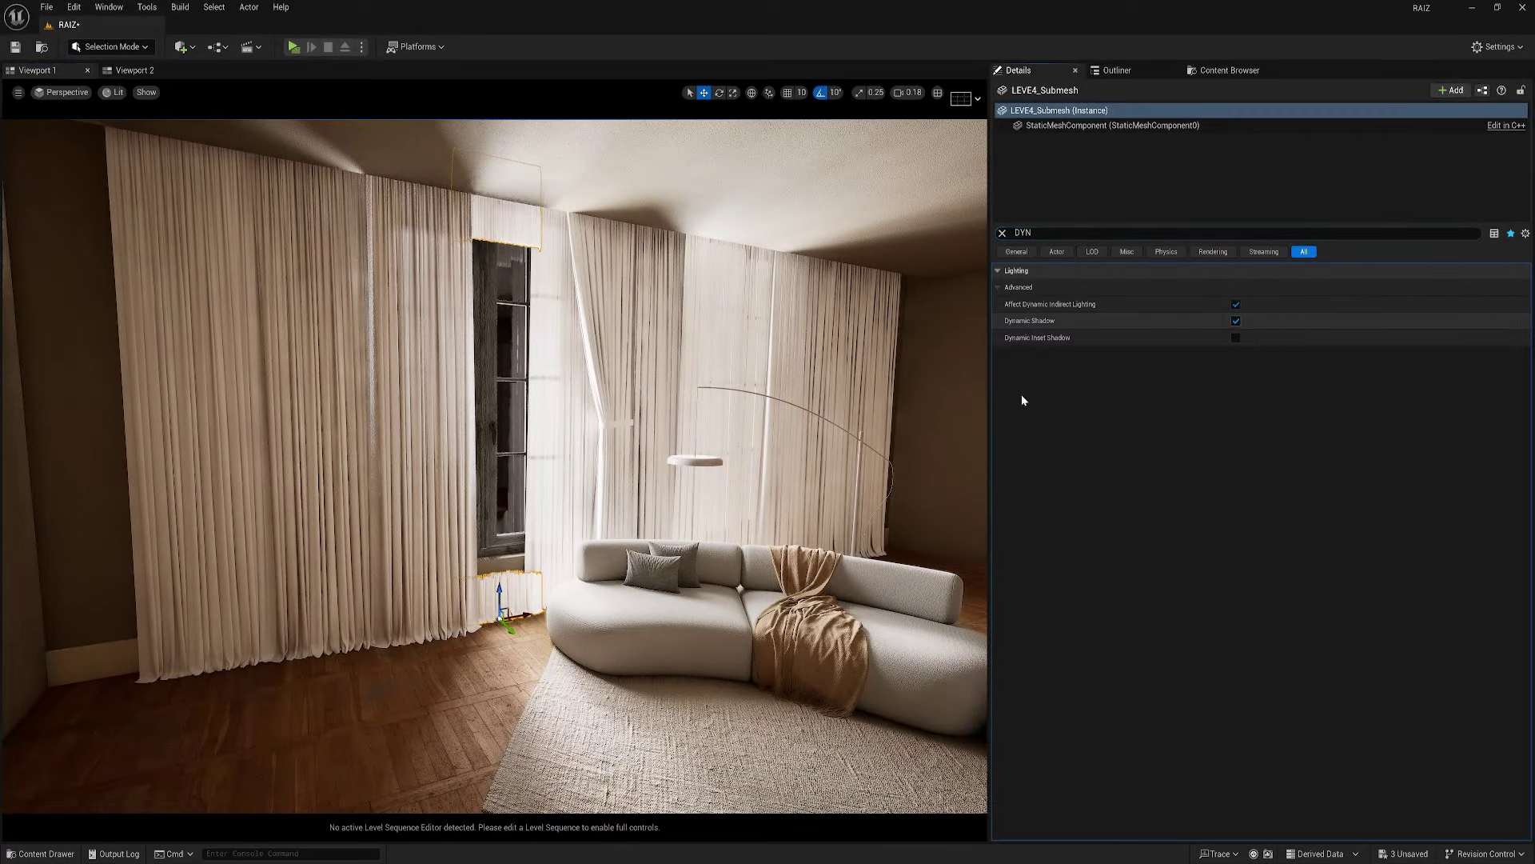
- Filter the bands' details by HIDDEN and enable all five options, including Hidden Shadow, Affect Indirect Lighting While Hidden and Actor Hidden in Game
key(f)
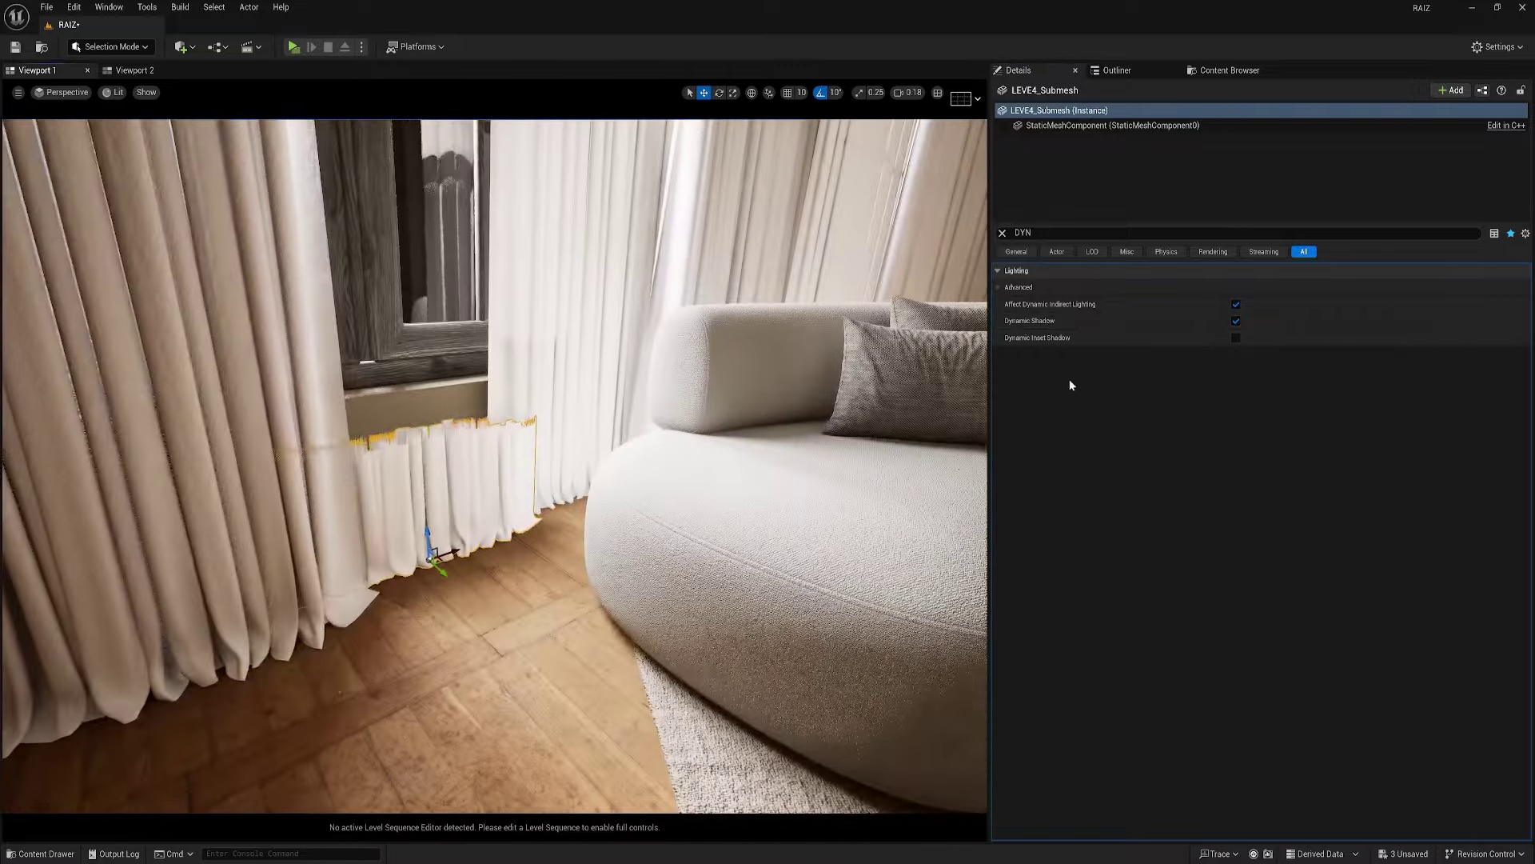
right_drag(719, 415, 668, 512)
key(w)
right_drag(472, 463, 493, 538)
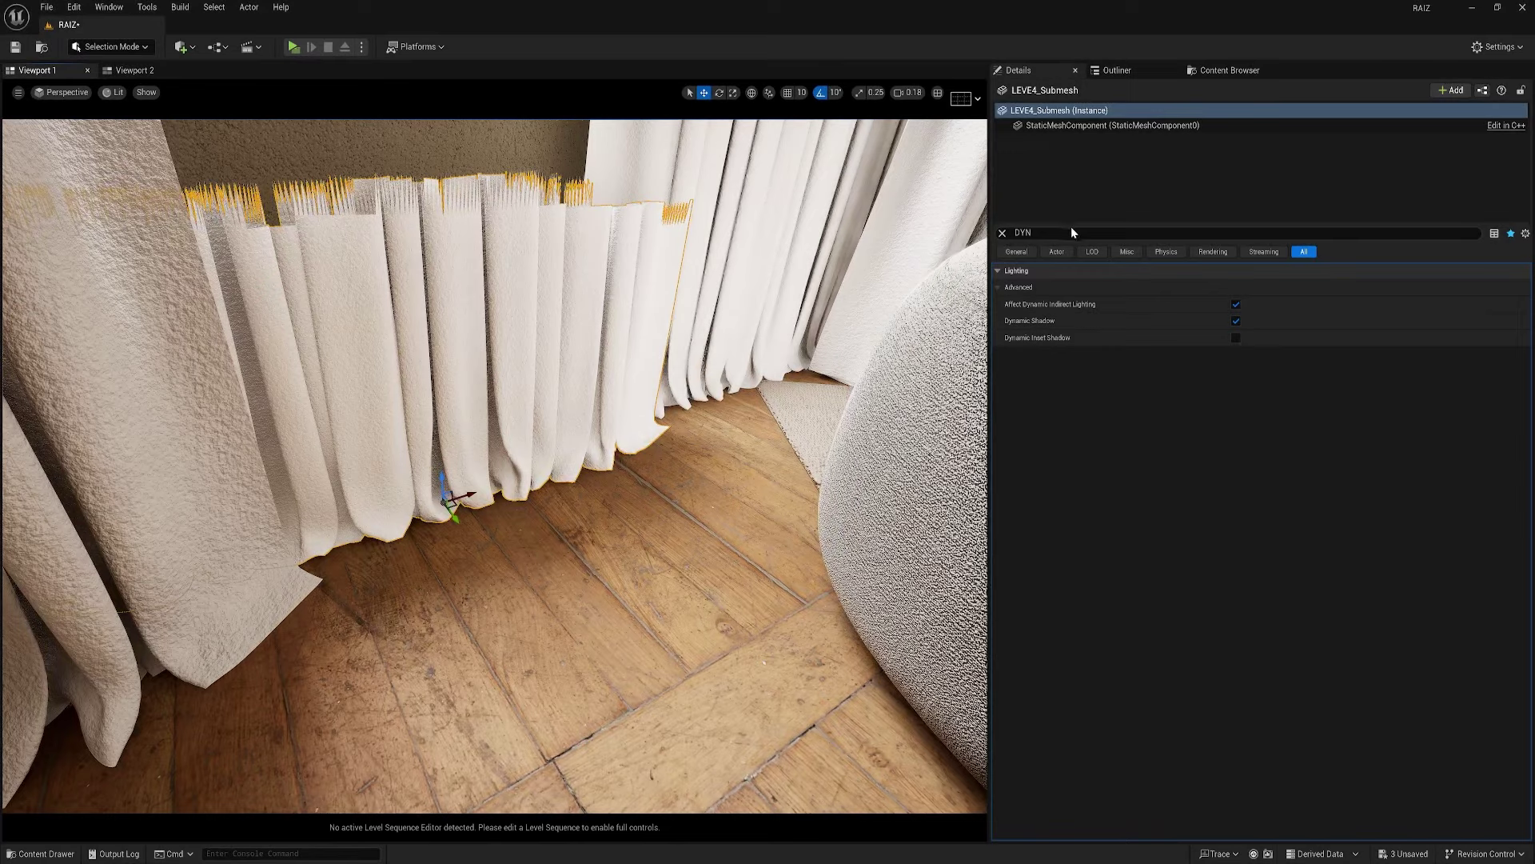
text(HIDDEN)
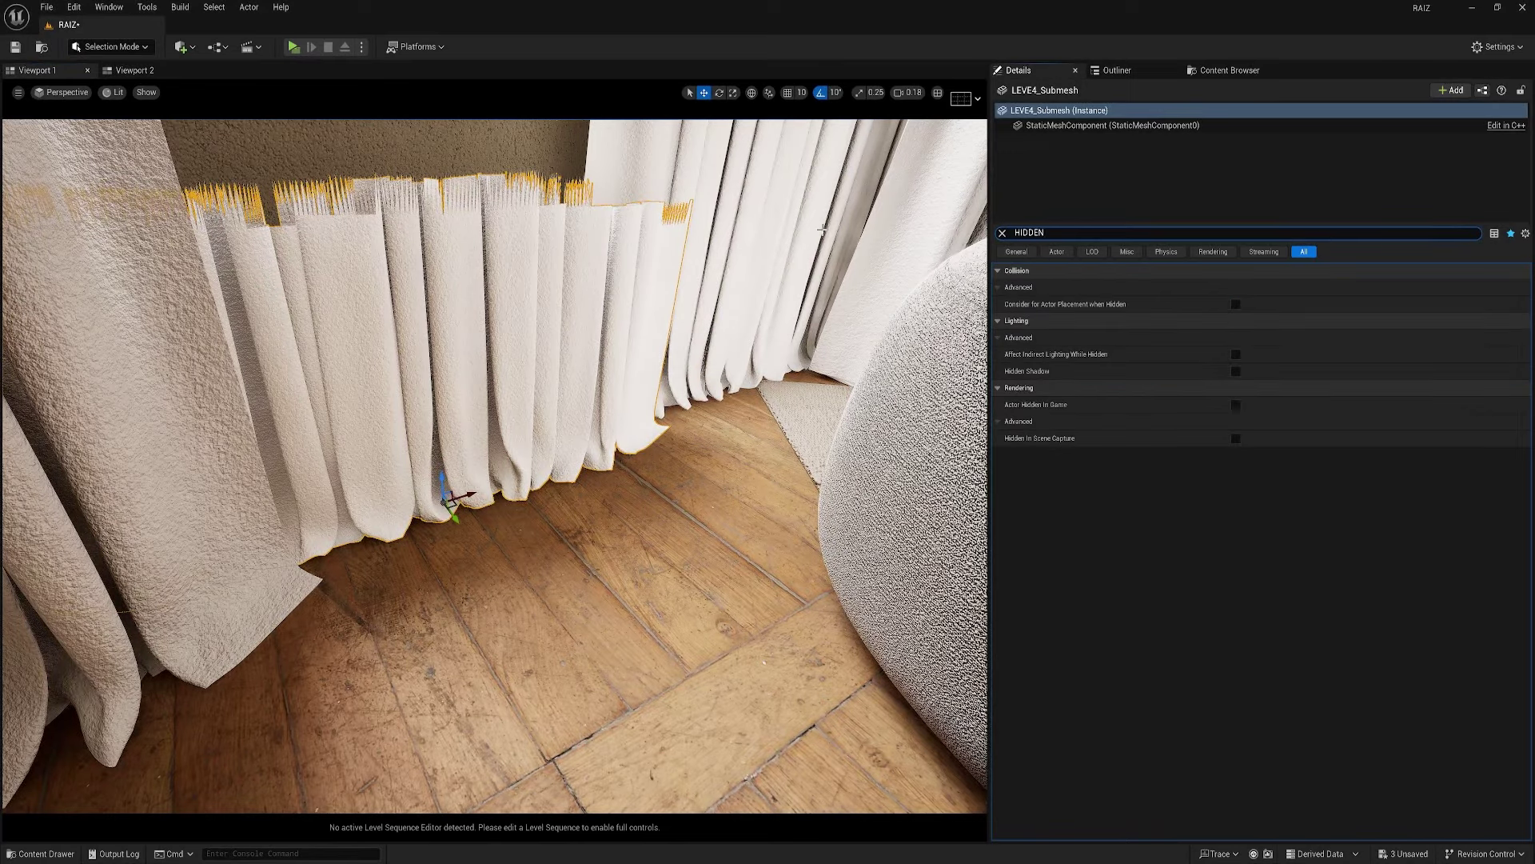
click(1236, 305)
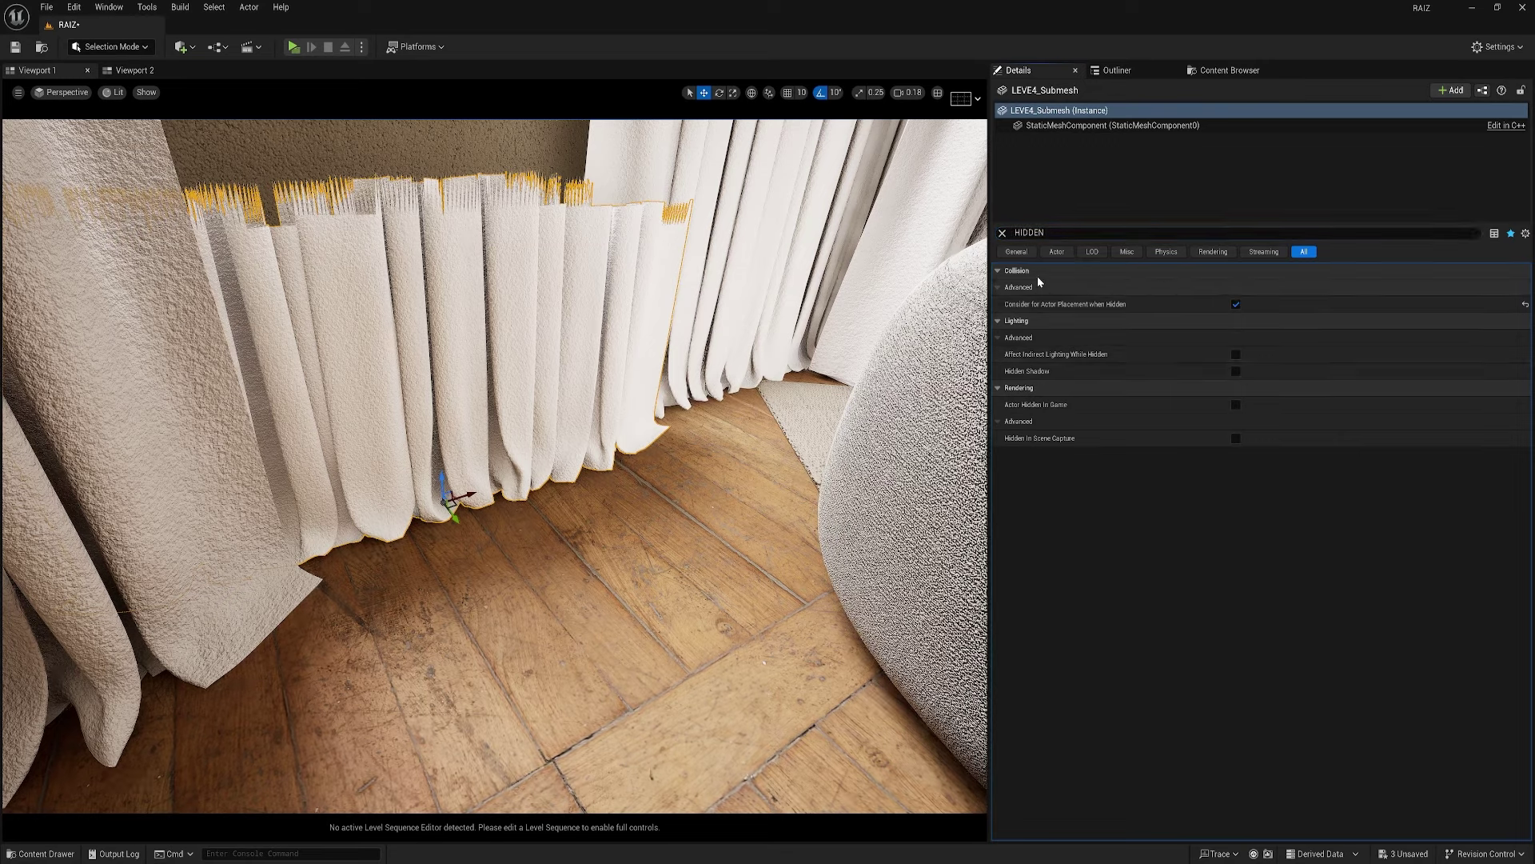
click(1236, 354)
click(1236, 371)
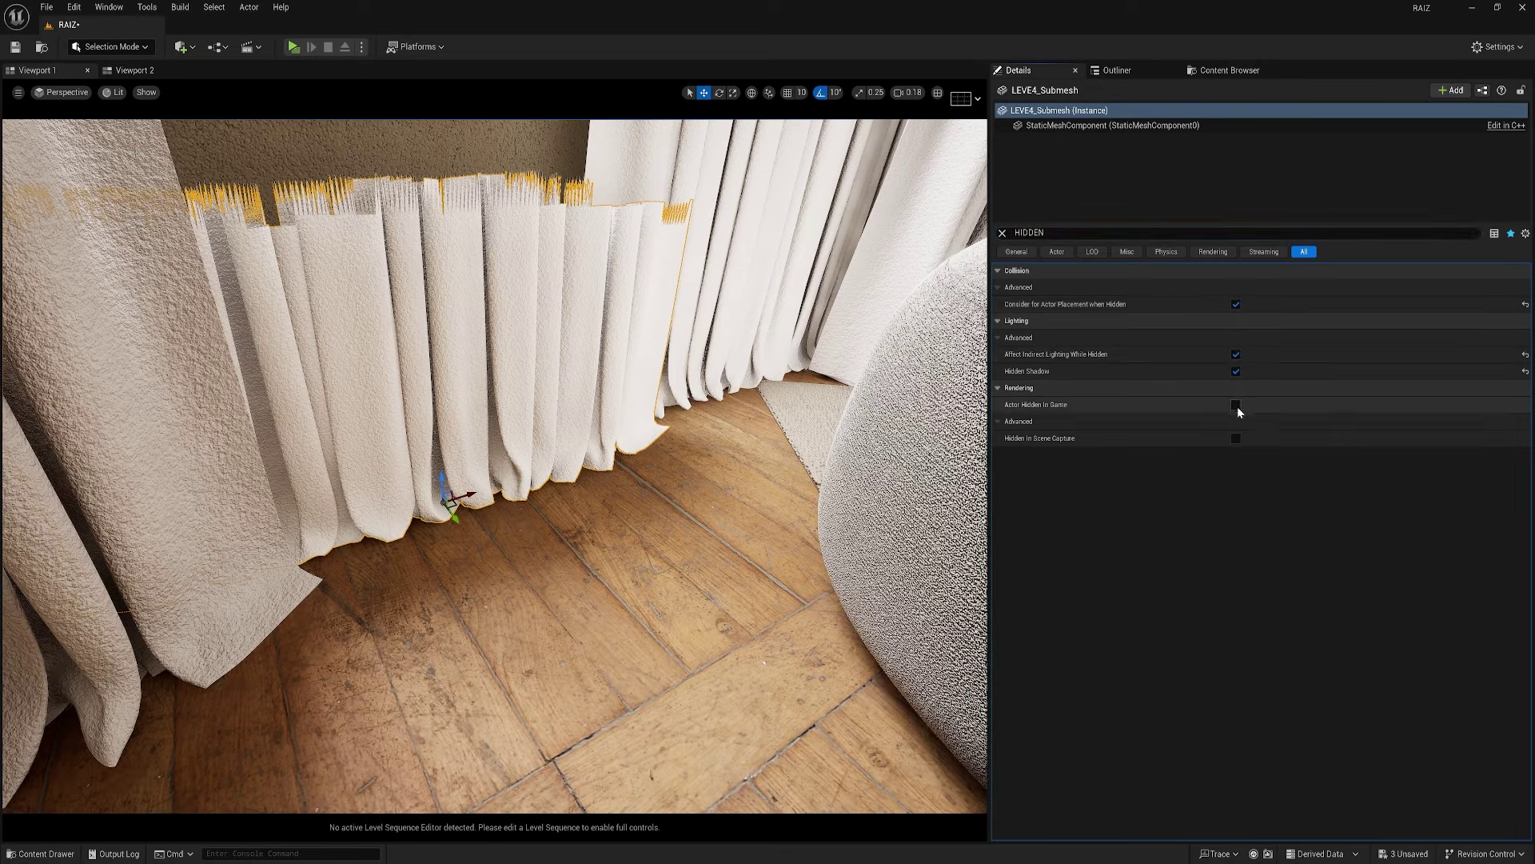
click(1236, 405)
click(1236, 438)
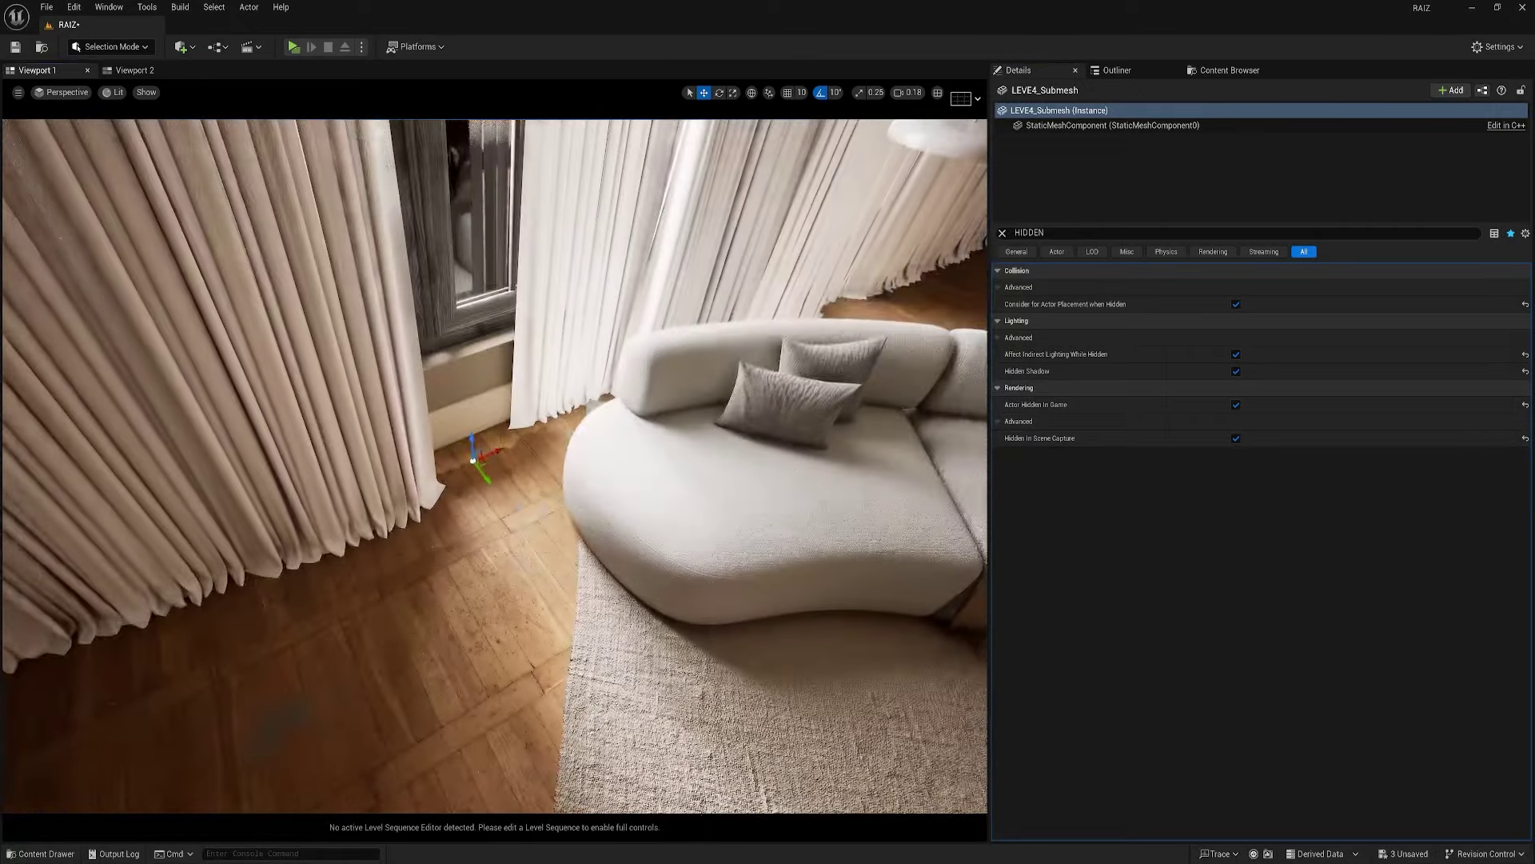
- Toggle Game View to examine the thin curtain's hem and floor shadow beside the sofa, and select the LEVE panel
drag(473, 460, 513, 451)
scroll(586, 442, up, 5)
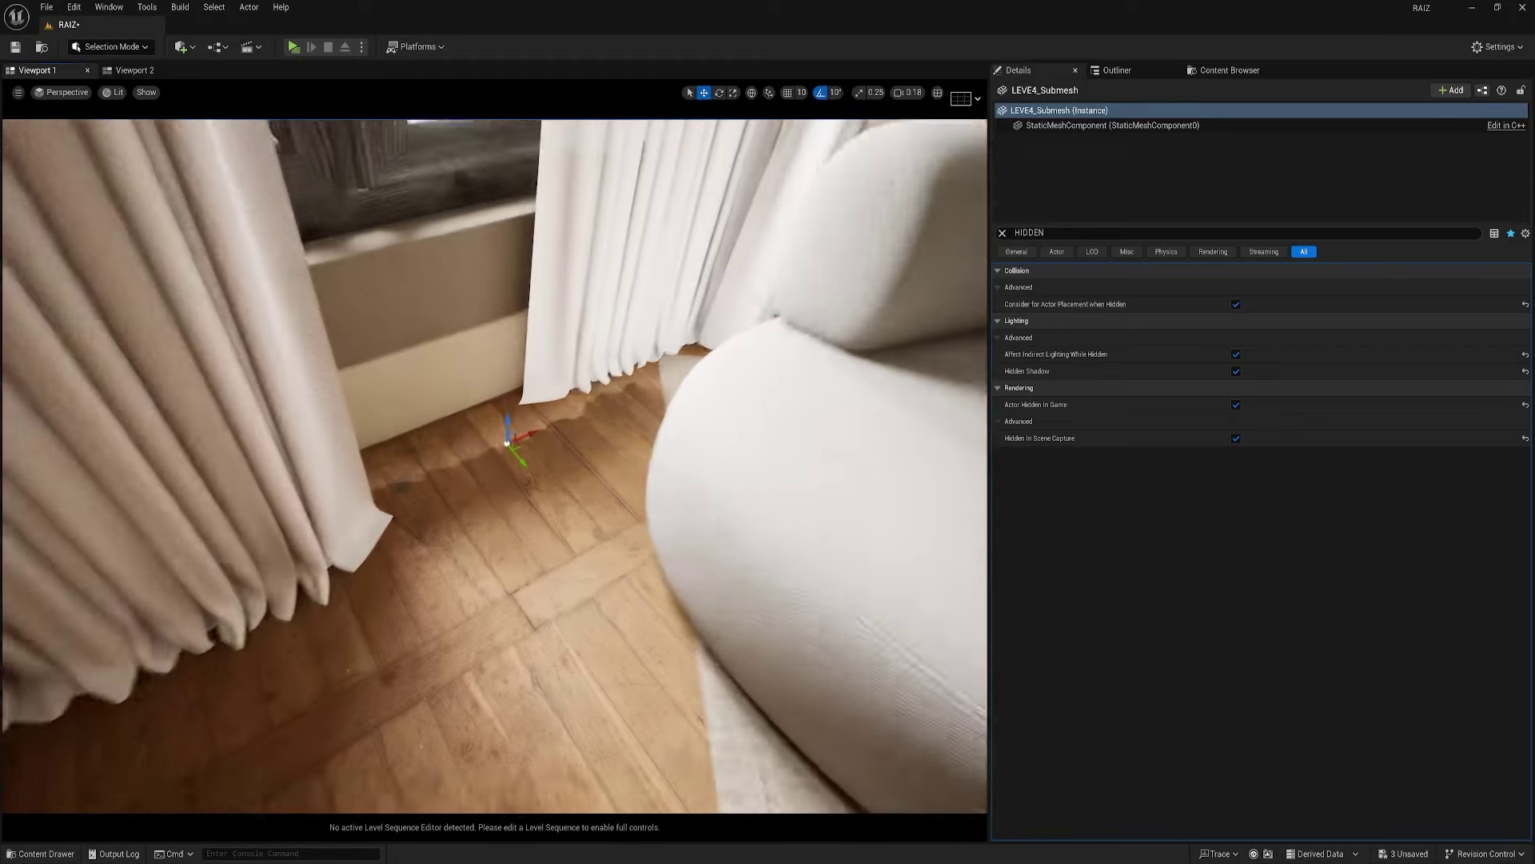
key(g)
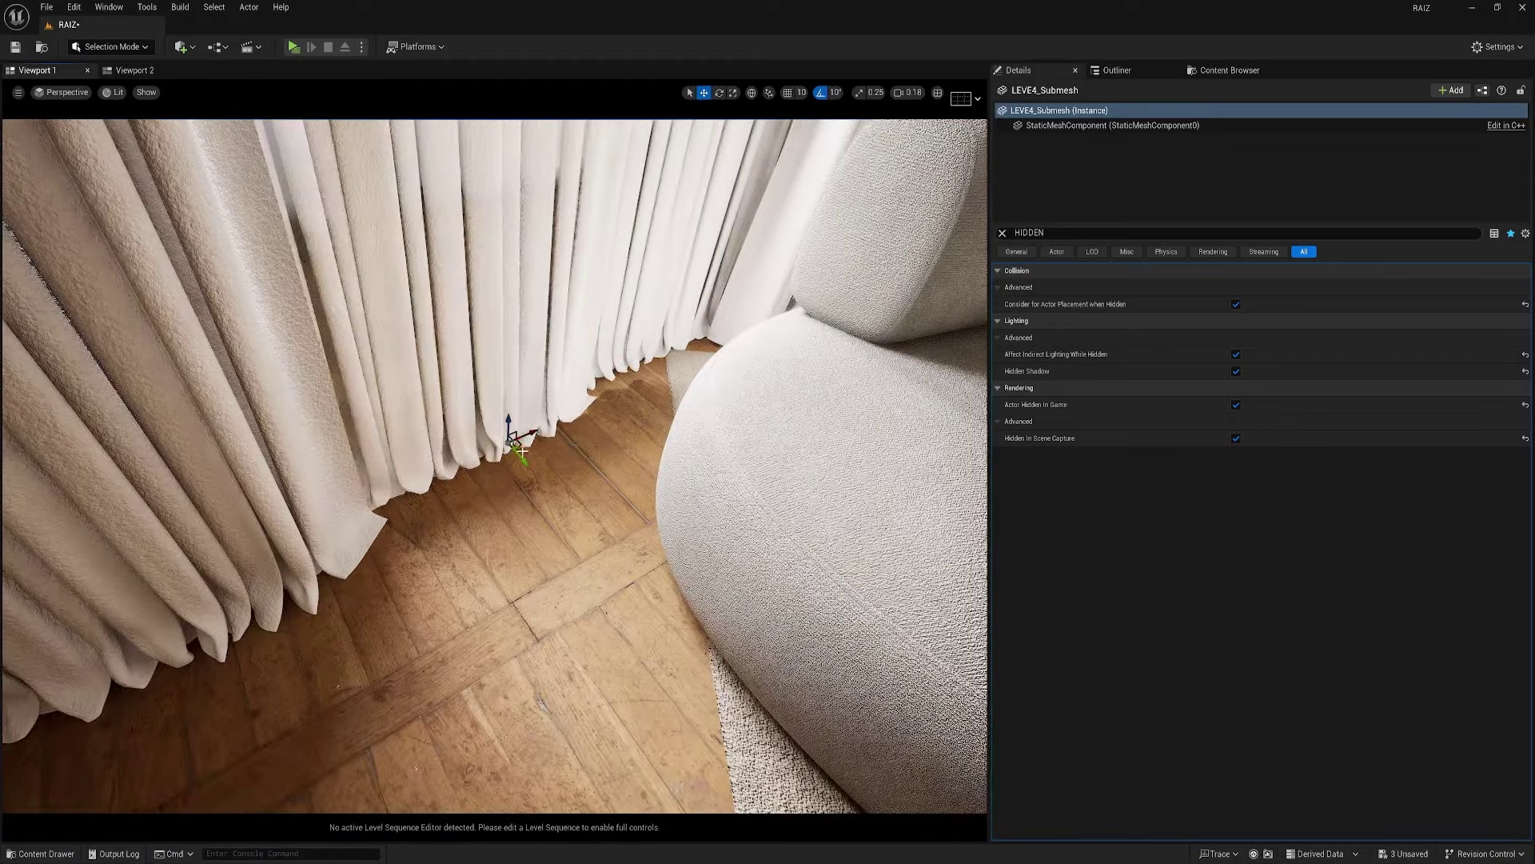
drag(516, 444, 652, 498)
middle_drag(652, 497, 372, 498)
drag(373, 497, 594, 477)
right_drag(597, 472, 412, 459)
drag(378, 440, 377, 441)
right_drag(377, 442, 312, 415)
click(470, 421)
right_drag(469, 420, 399, 416)
- View the curtains through CineCameraActor and CineCameraActor2, and return to the CineCameraActor view
click(63, 92)
click(80, 249)
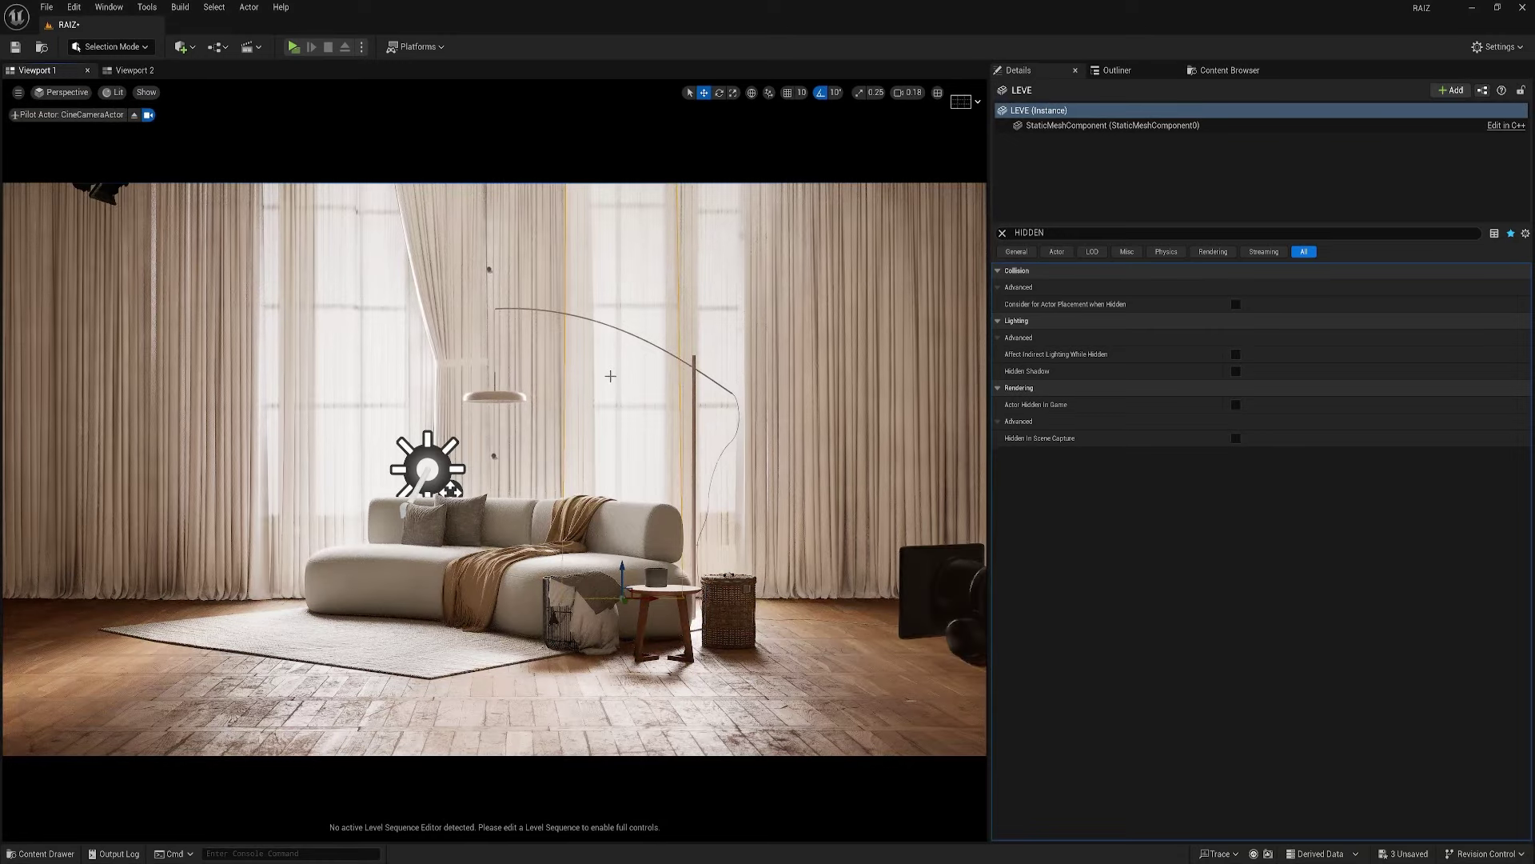
click(67, 93)
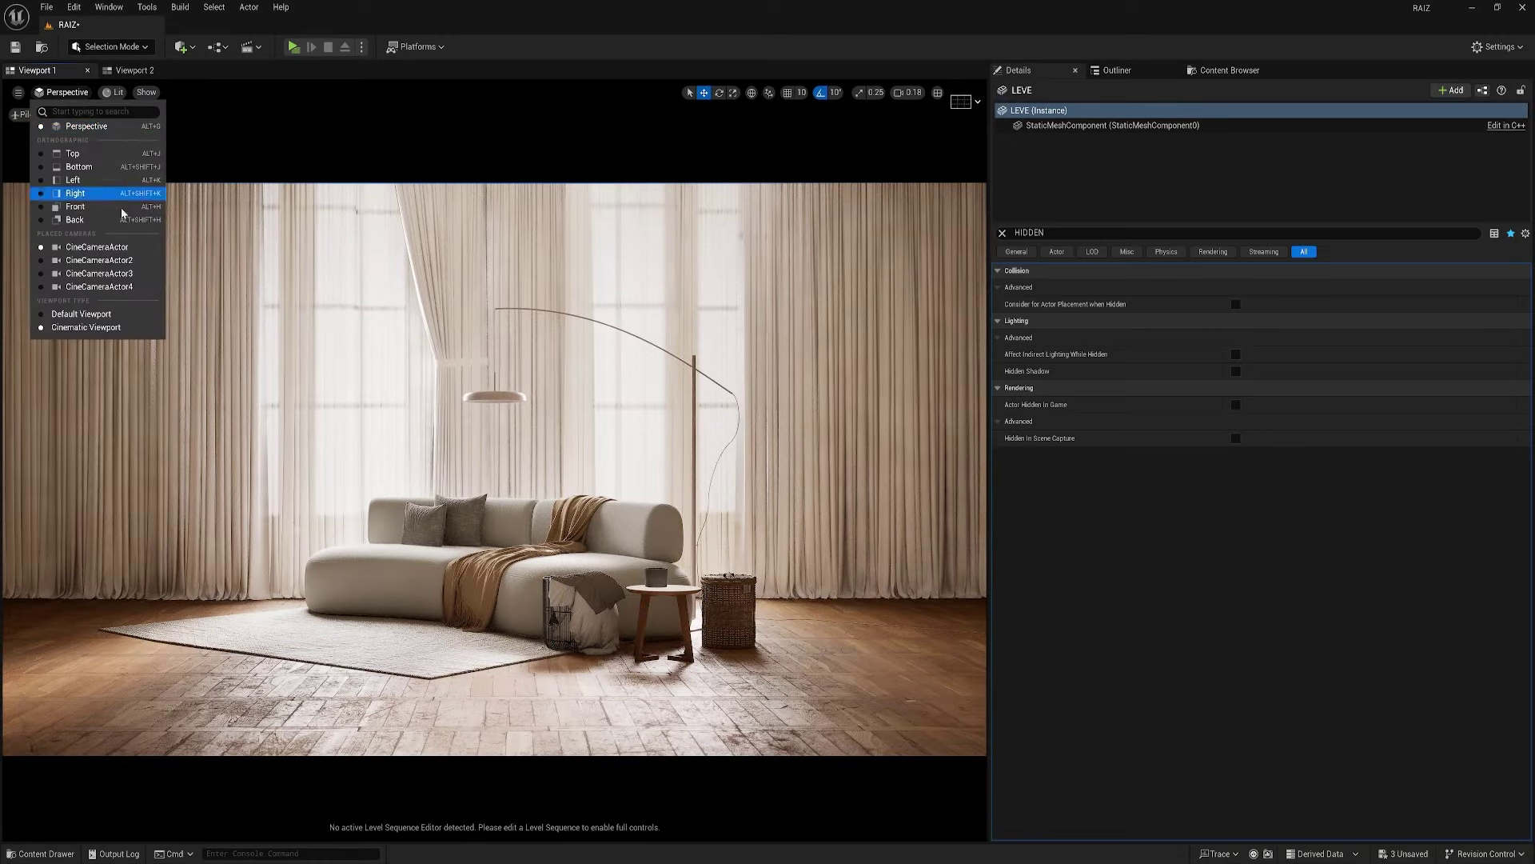
click(125, 261)
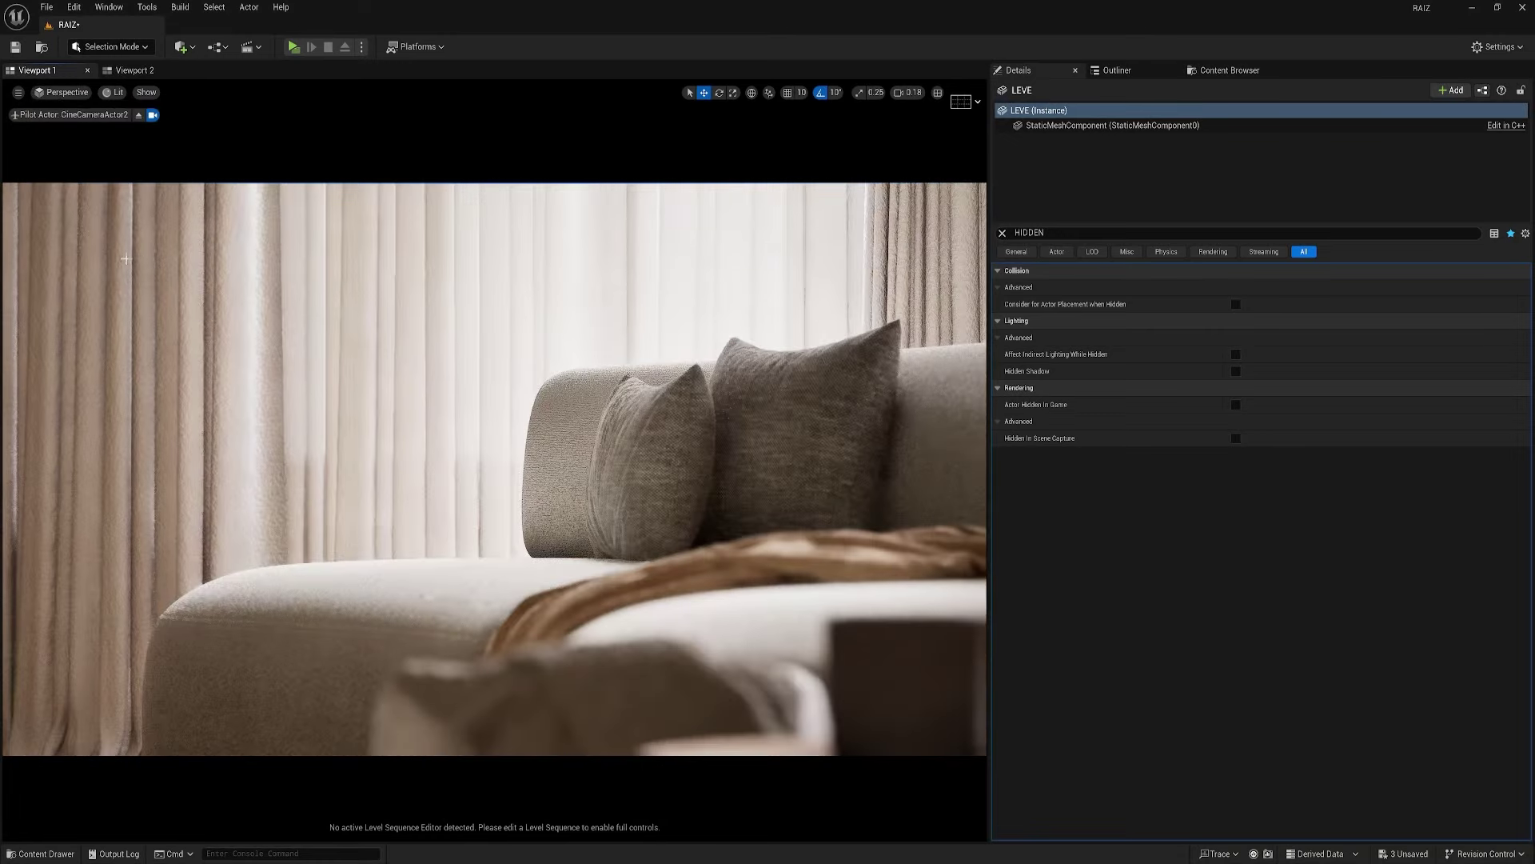
click(64, 92)
click(97, 248)
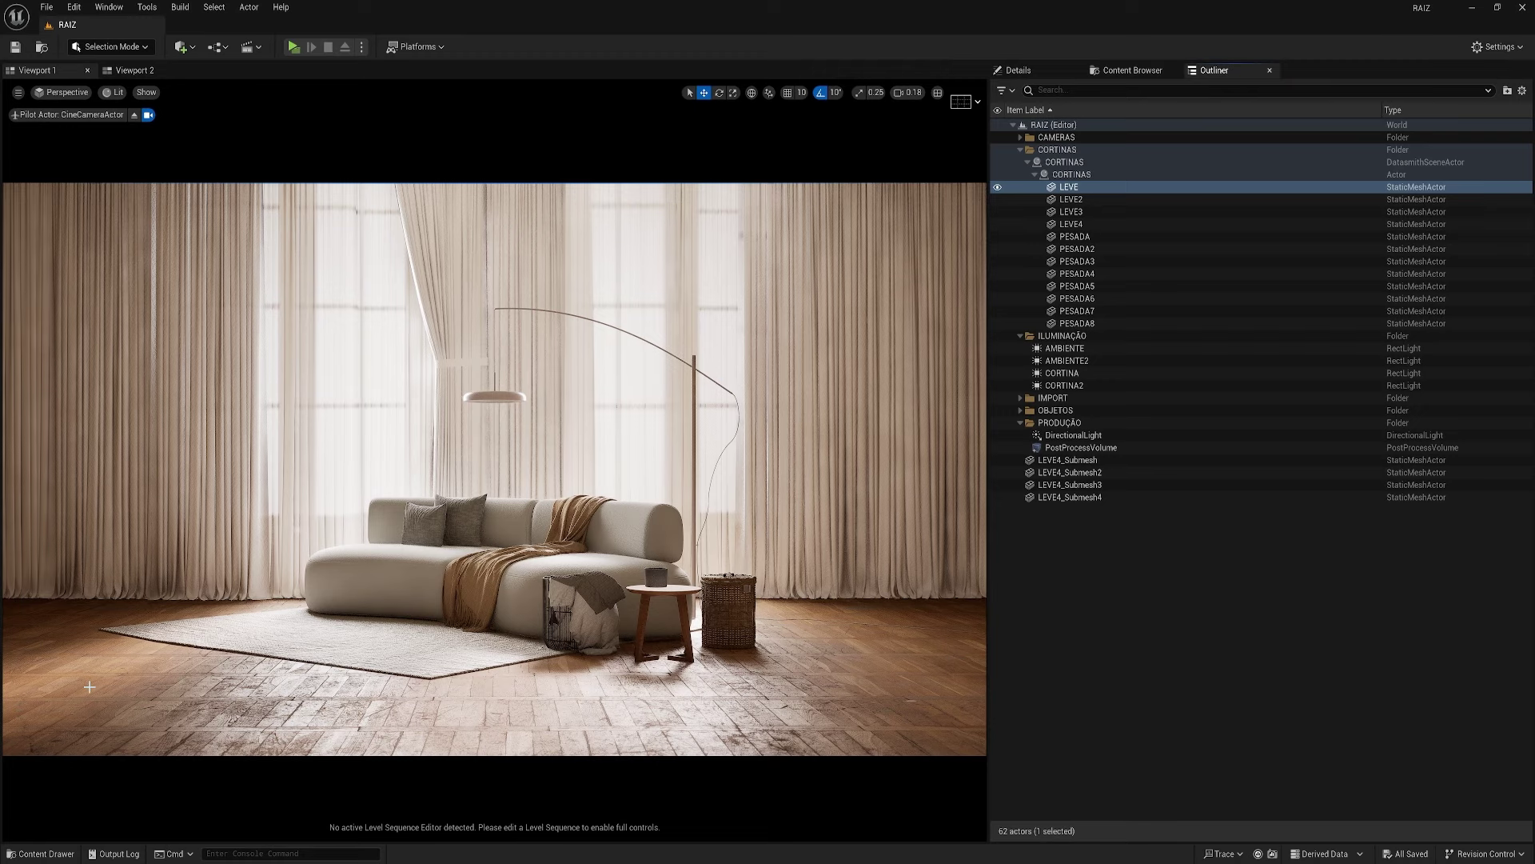
- Stop piloting CineCameraActor and examine the curtains and the whole room from free viewpoints
click(134, 114)
mouse_move(530, 397)
right_down()
mouse_move(512, 396)
mouse_move(560, 399)
mouse_move(520, 391)
mouse_move(531, 399)
mouse_move(531, 369)
right_up()
right_drag(369, 269, 369, 269)
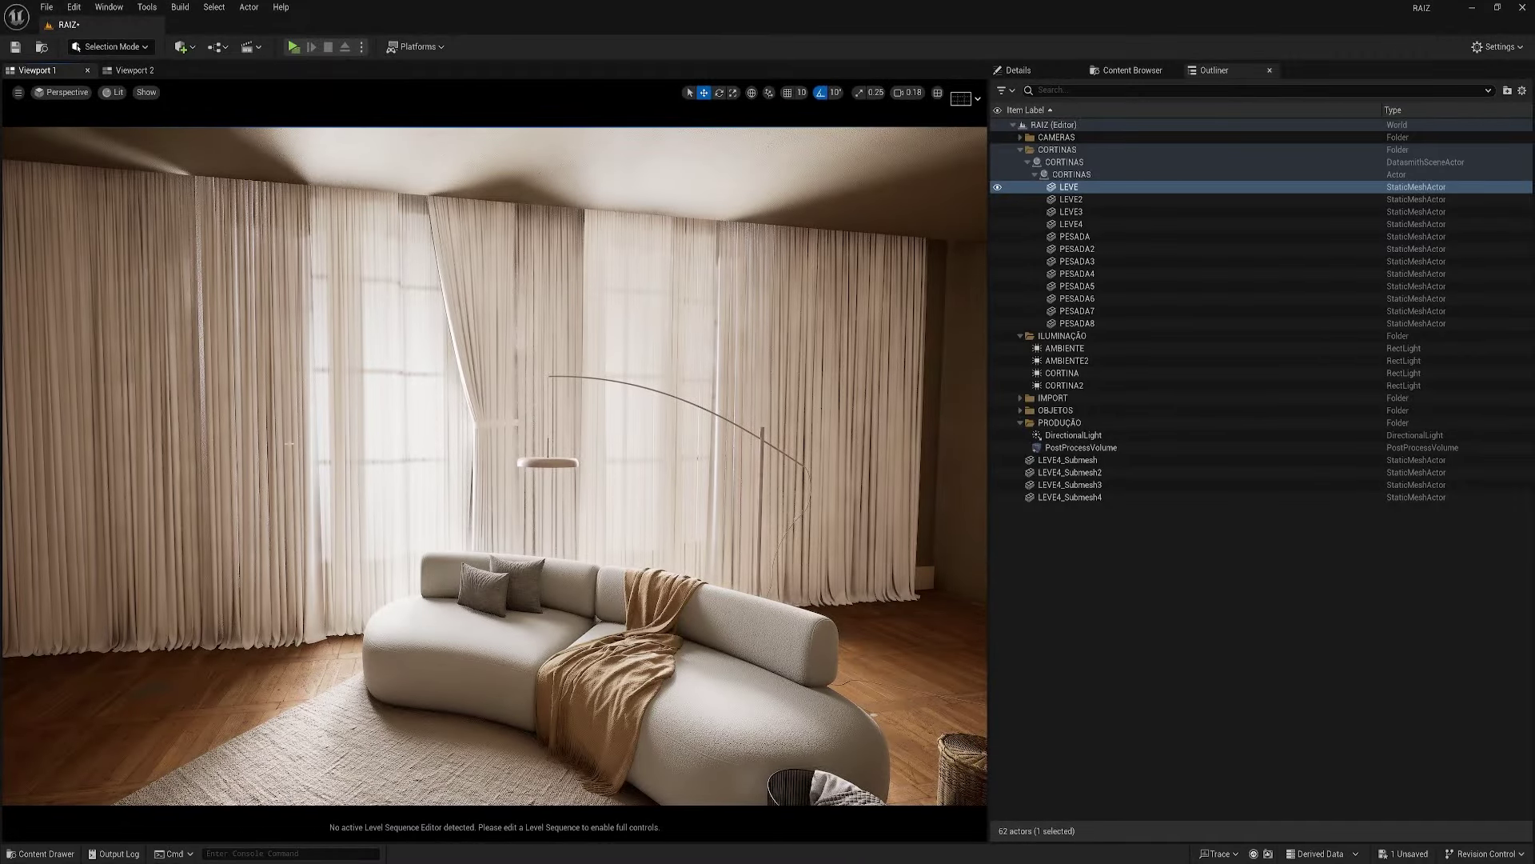
right_drag(369, 268, 369, 268)
right_drag(541, 467, 541, 466)
right_drag(483, 385, 483, 385)
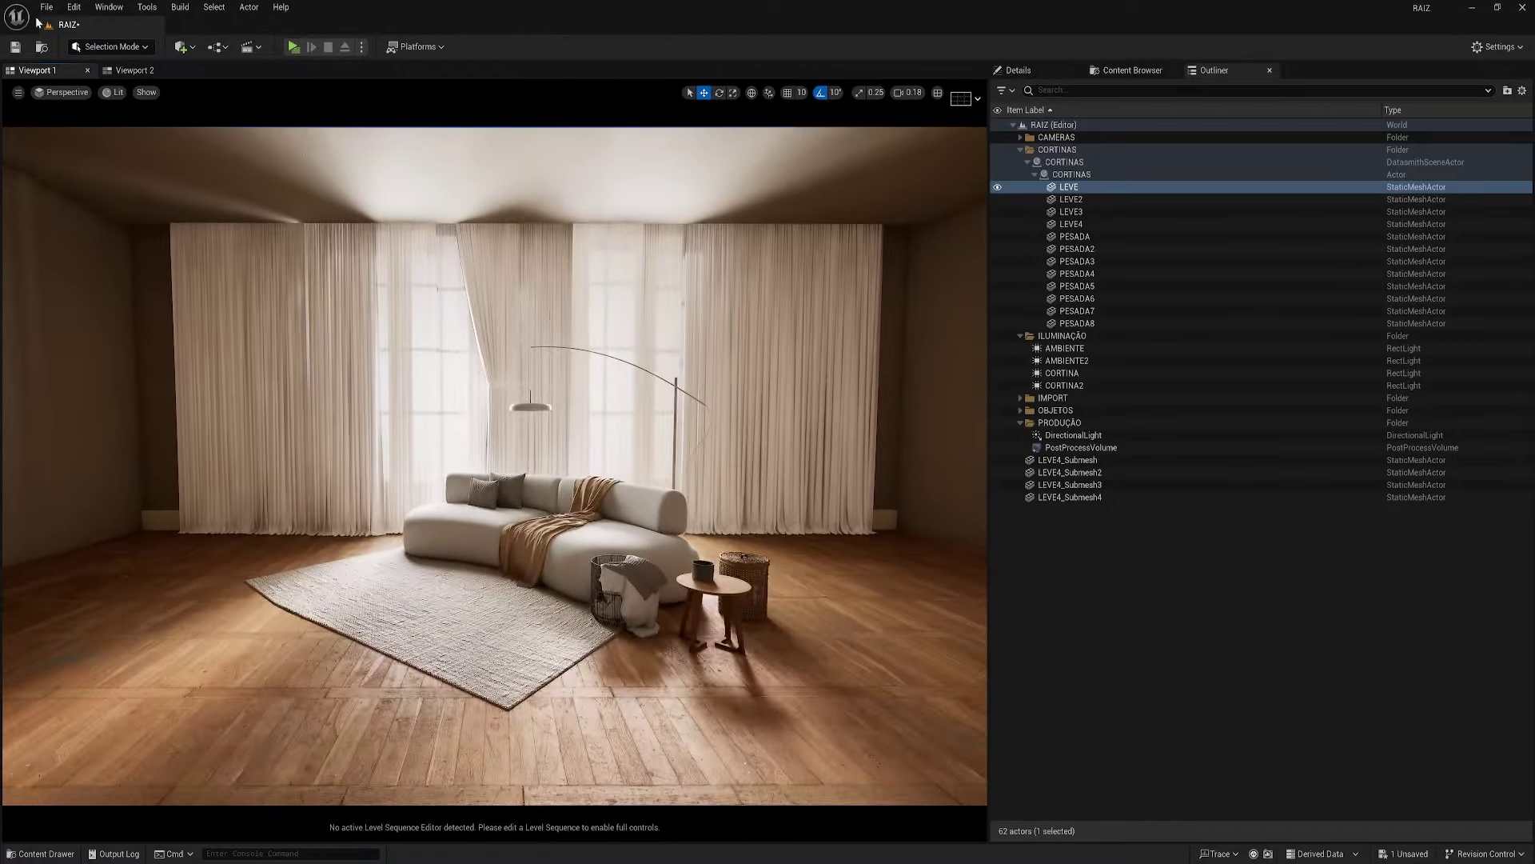
- Review the scene through CineCameraActor, CineCameraActor2 and CineCameraActor3, finishing on CineCameraActor
click(78, 95)
click(84, 250)
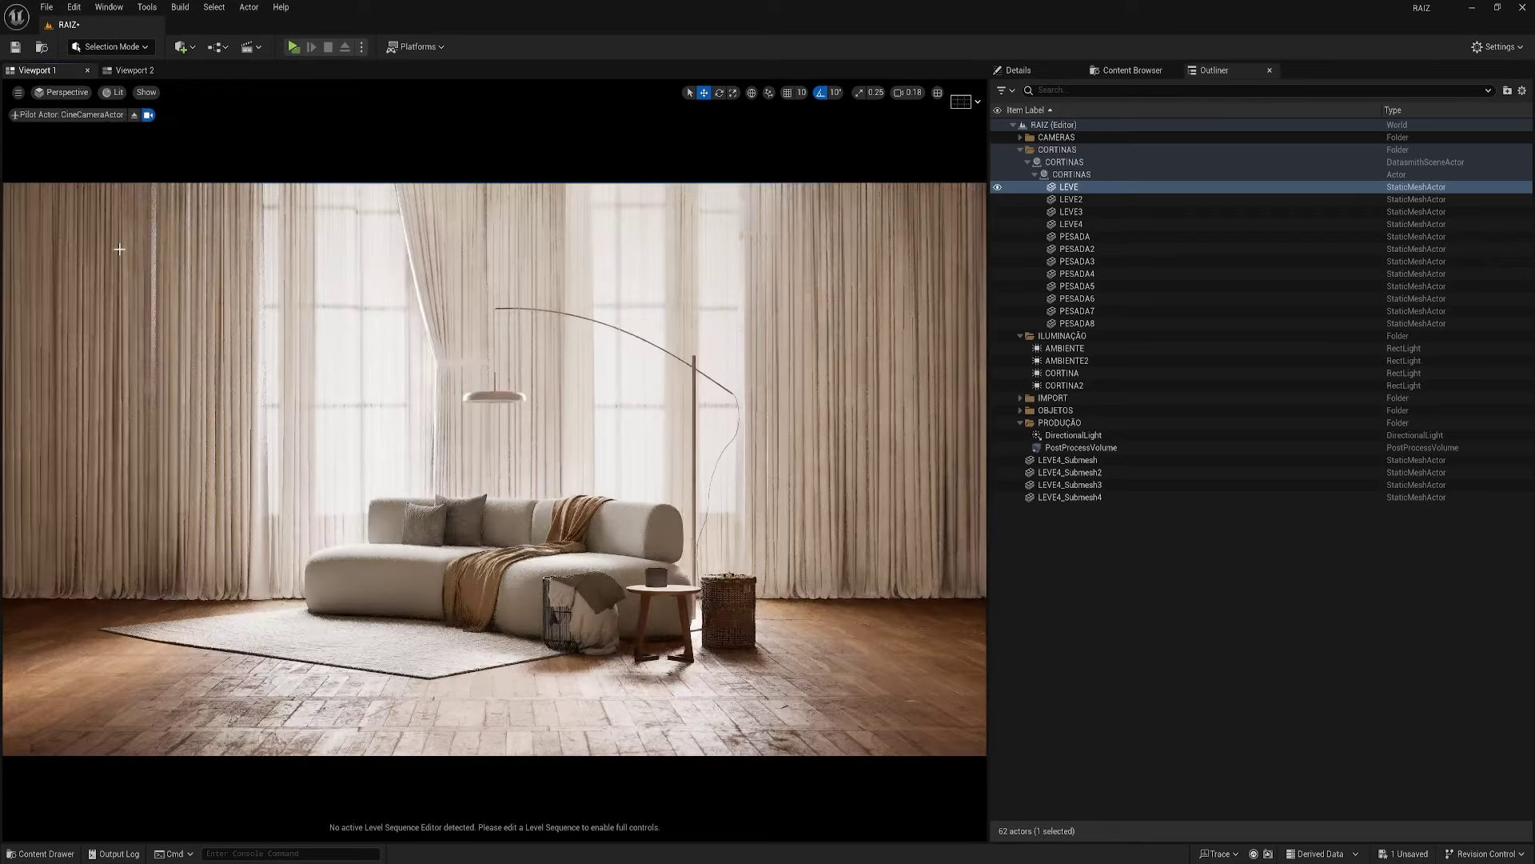
click(64, 94)
click(88, 260)
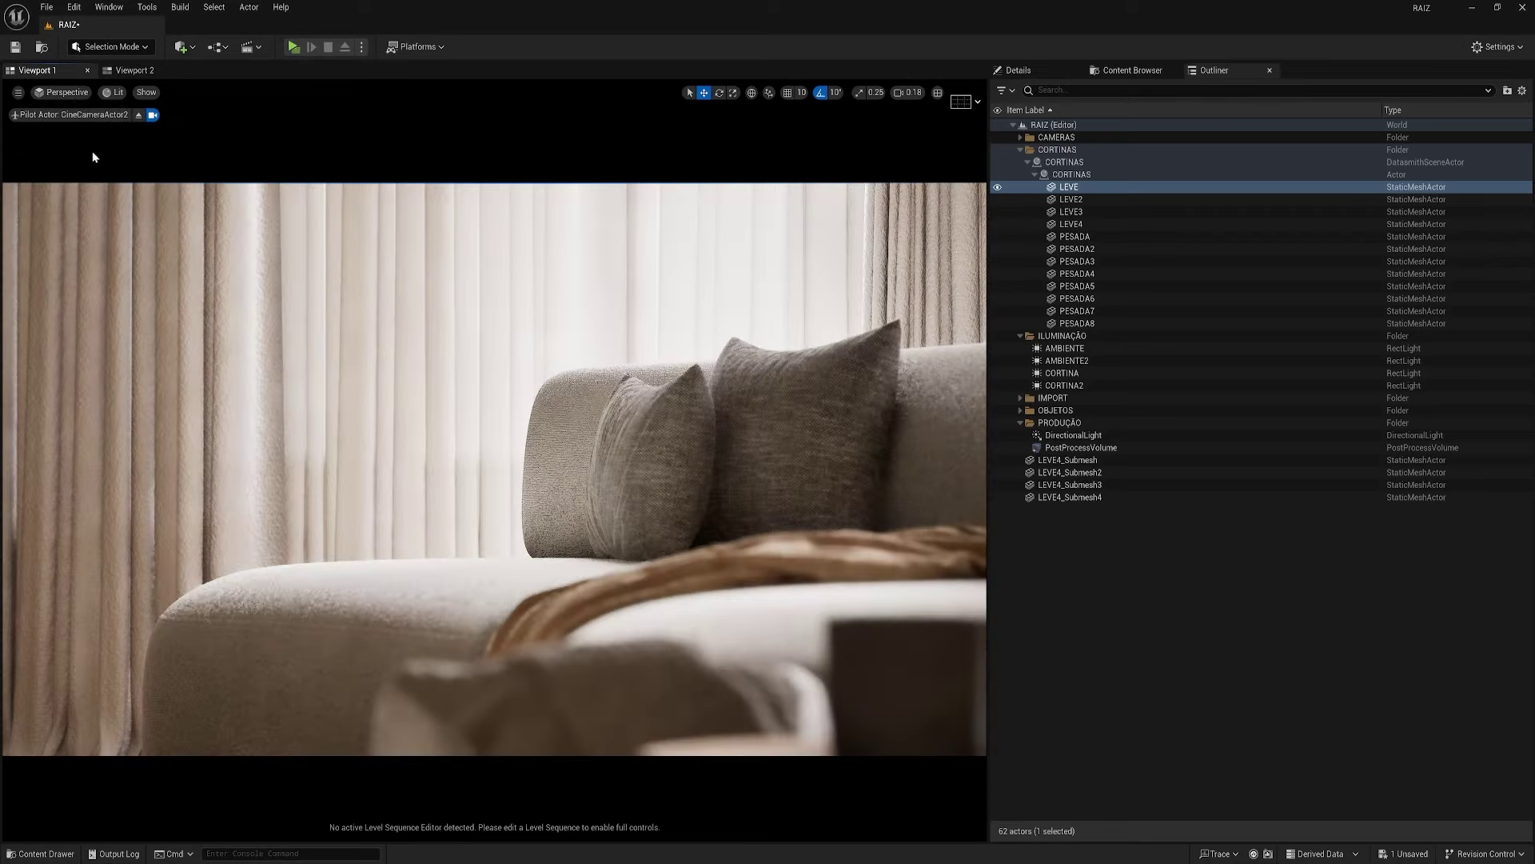
click(70, 94)
click(96, 272)
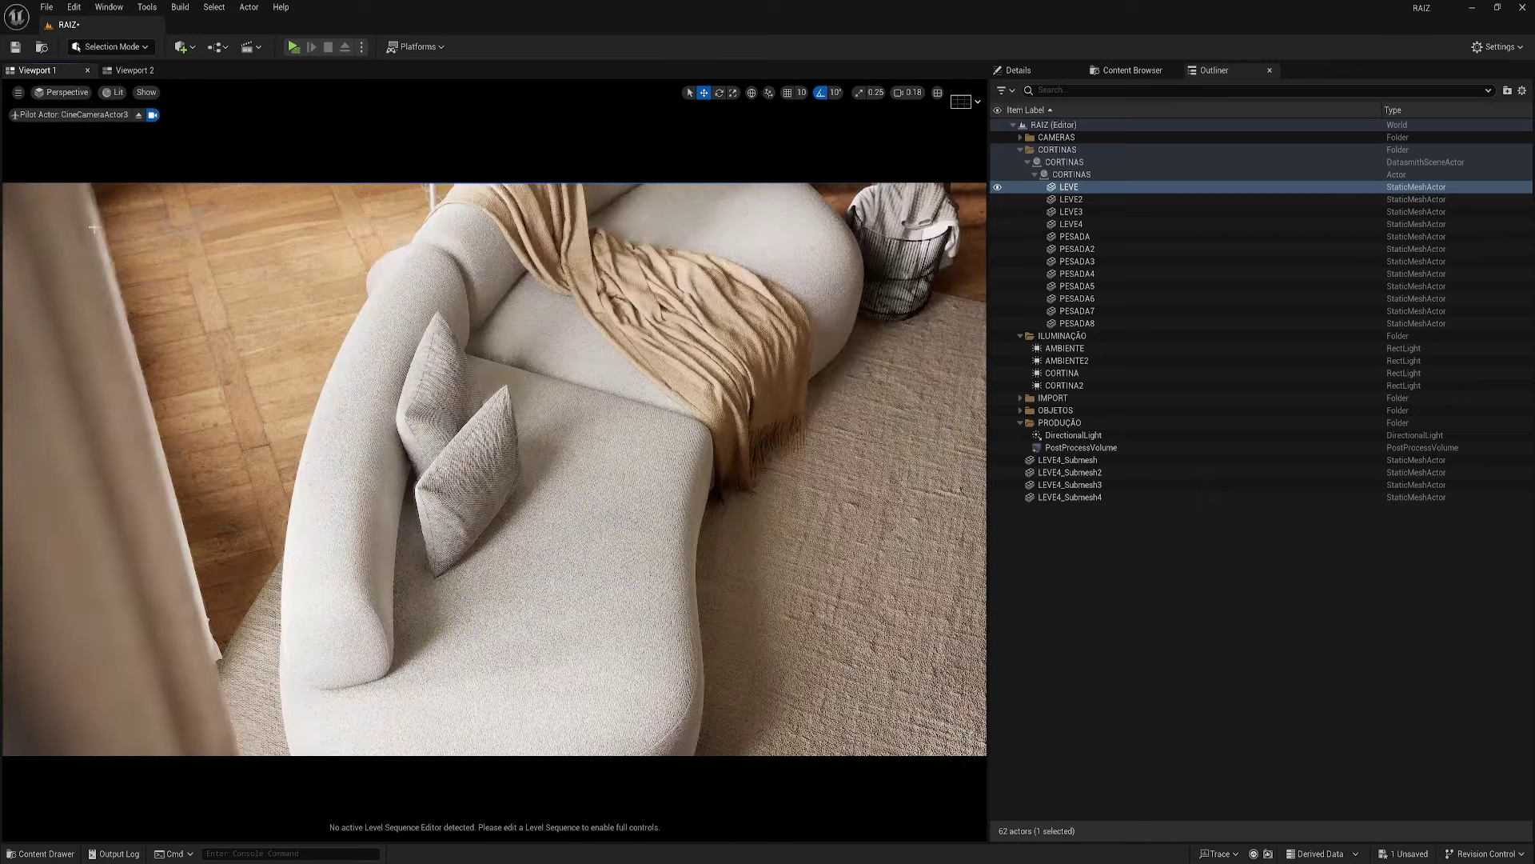
click(60, 93)
click(84, 250)
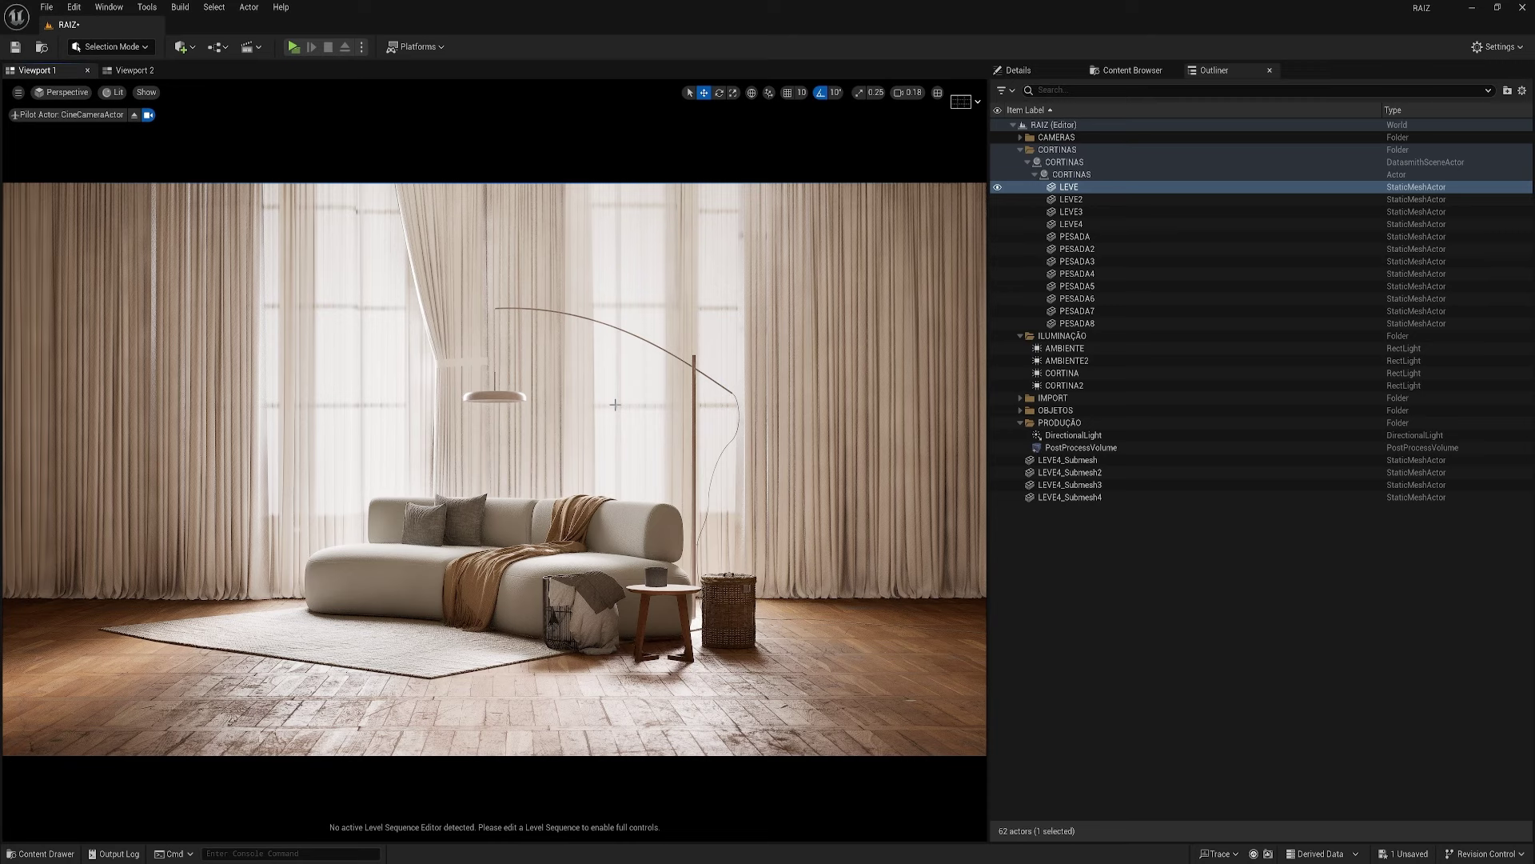
click(113, 92)
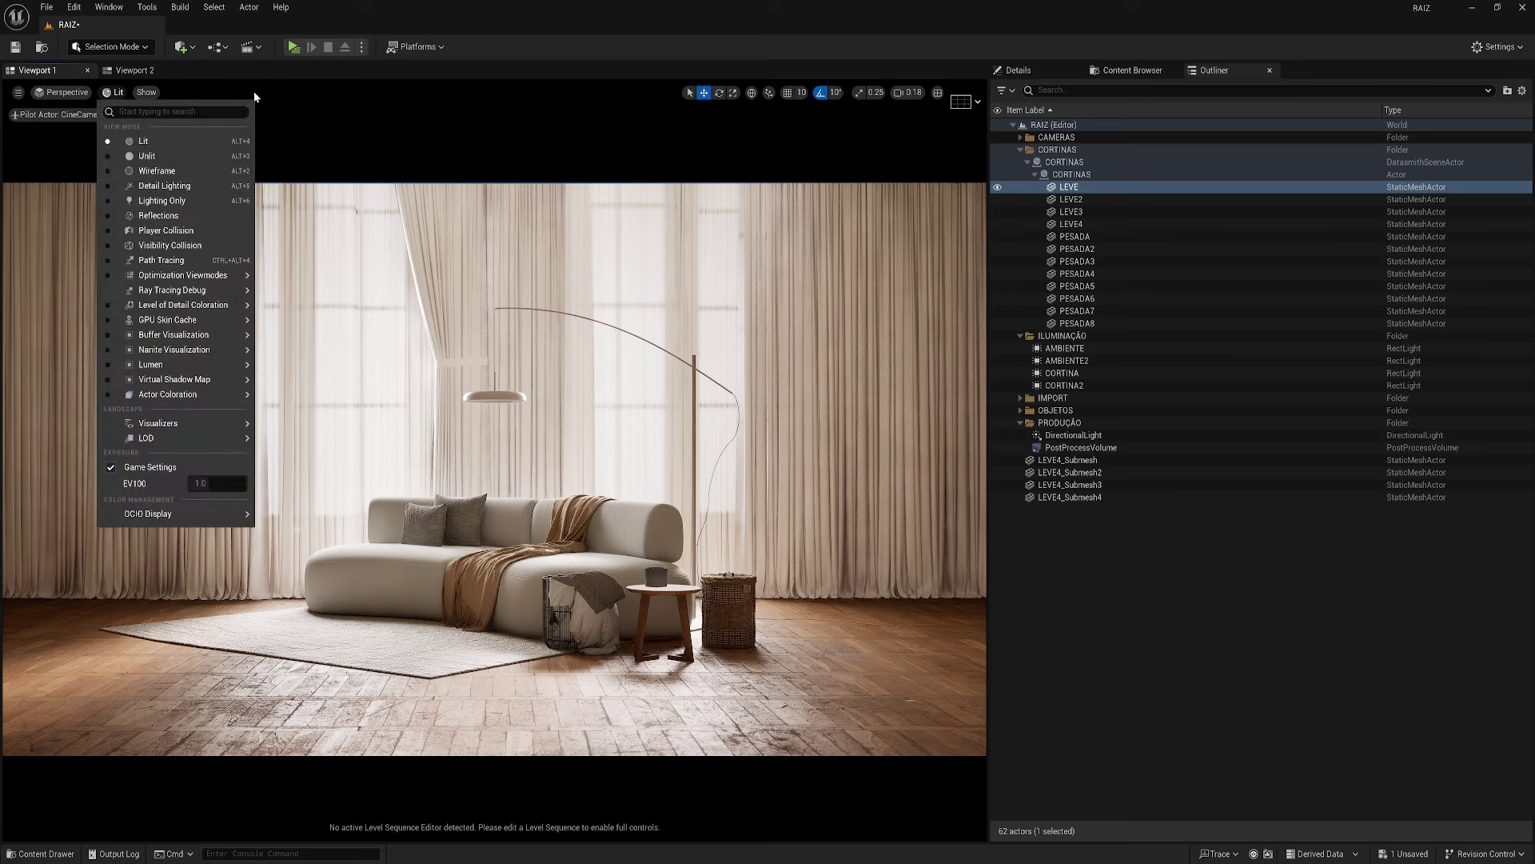
click(325, 118)
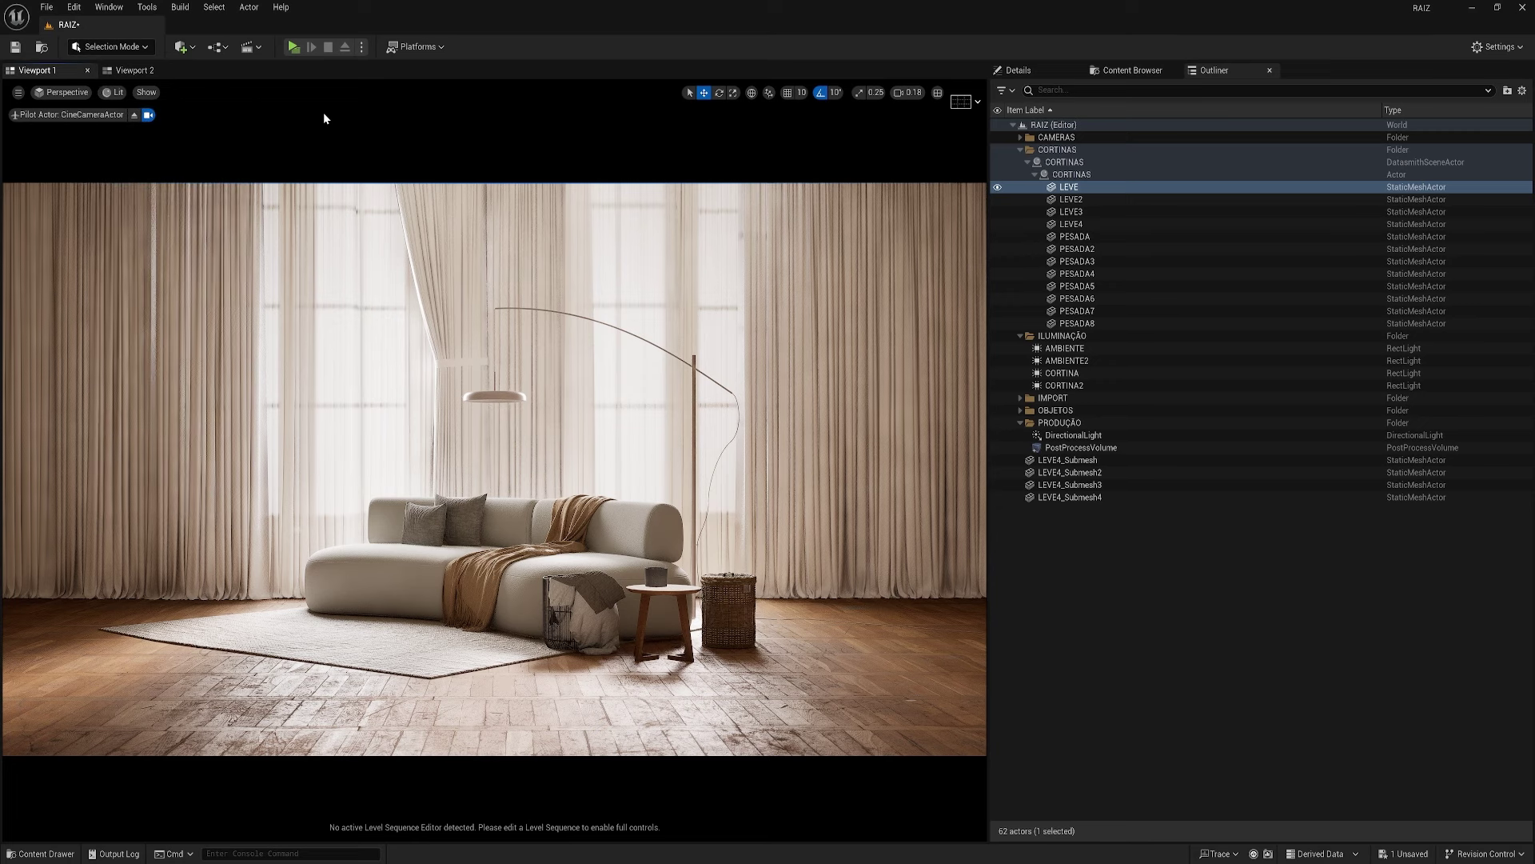